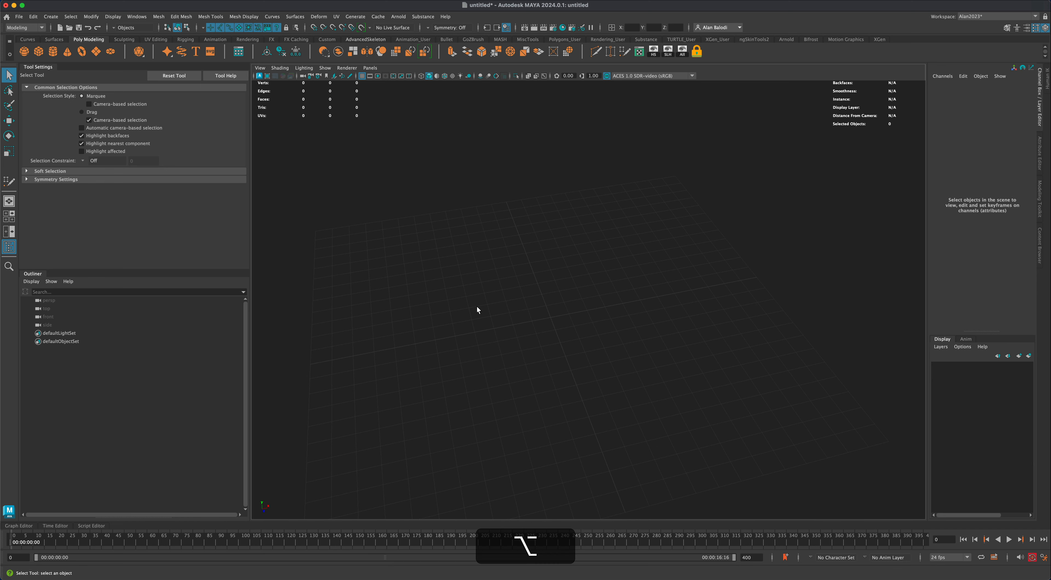
Import the sword reference picture as an image plane in the top view.
key("space")
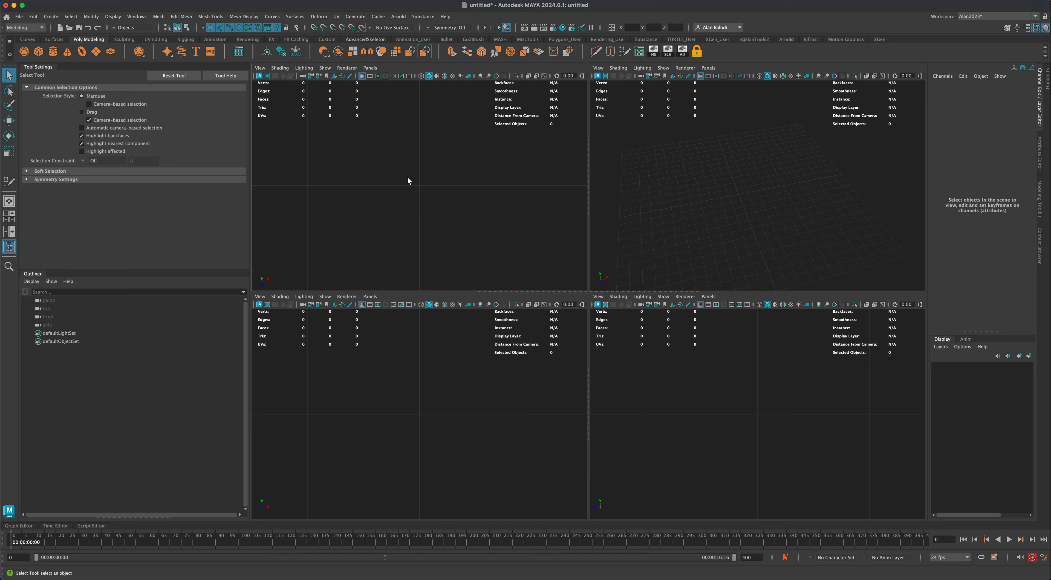
left_click(260, 68)
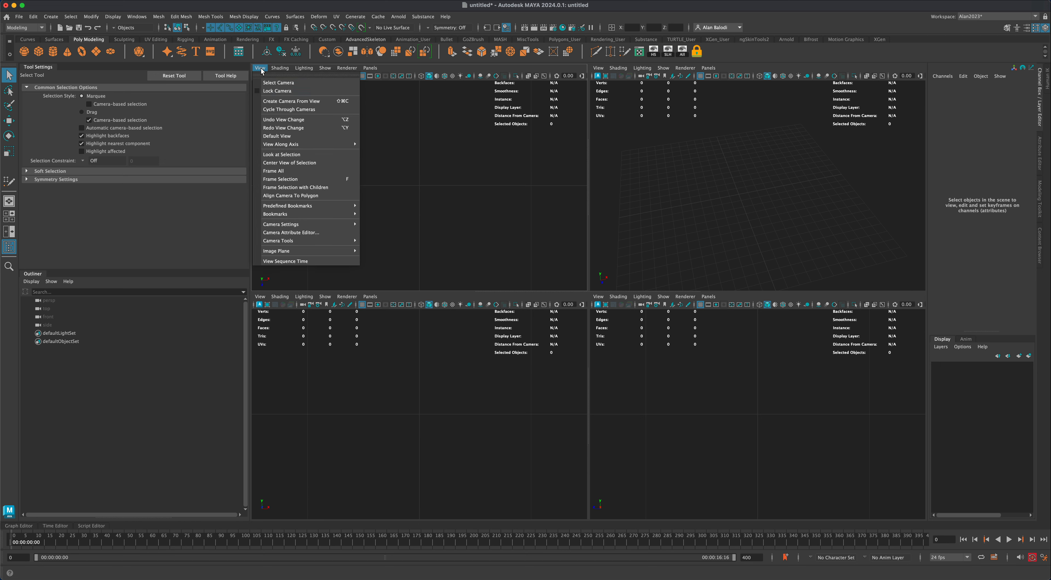
mouse_move(301, 251)
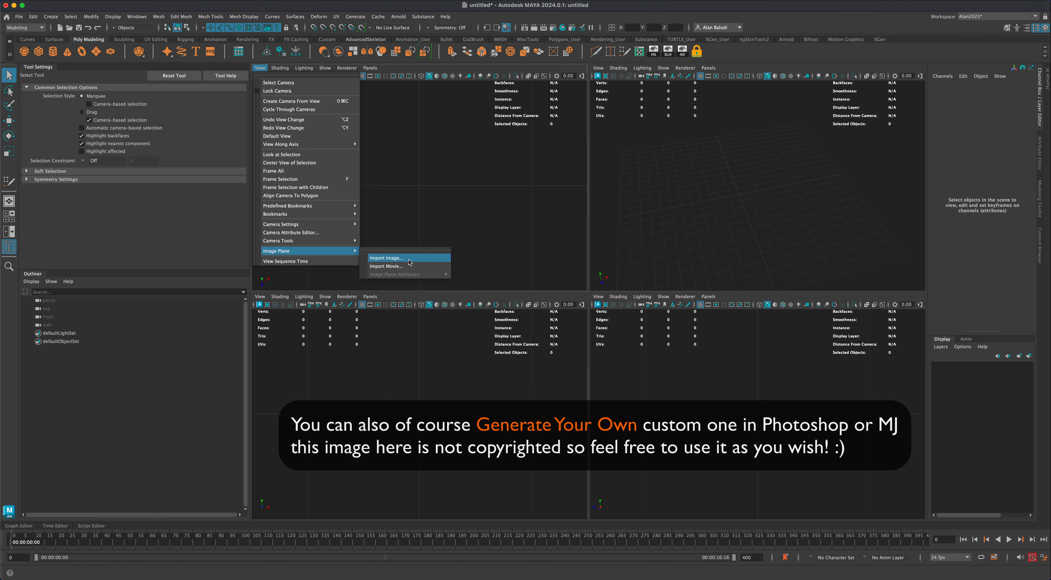
left_click(411, 259)
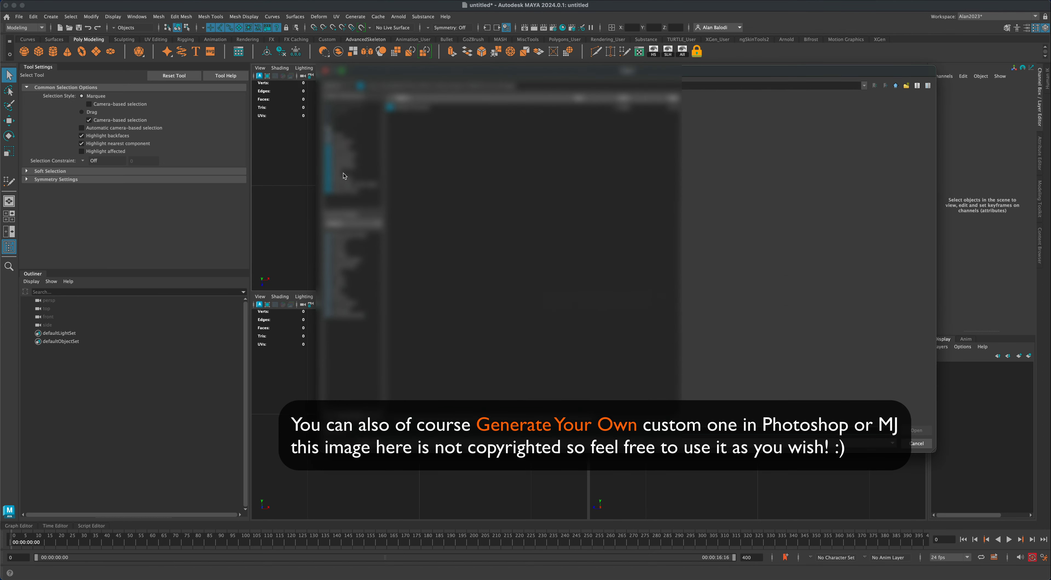
left_click(344, 149)
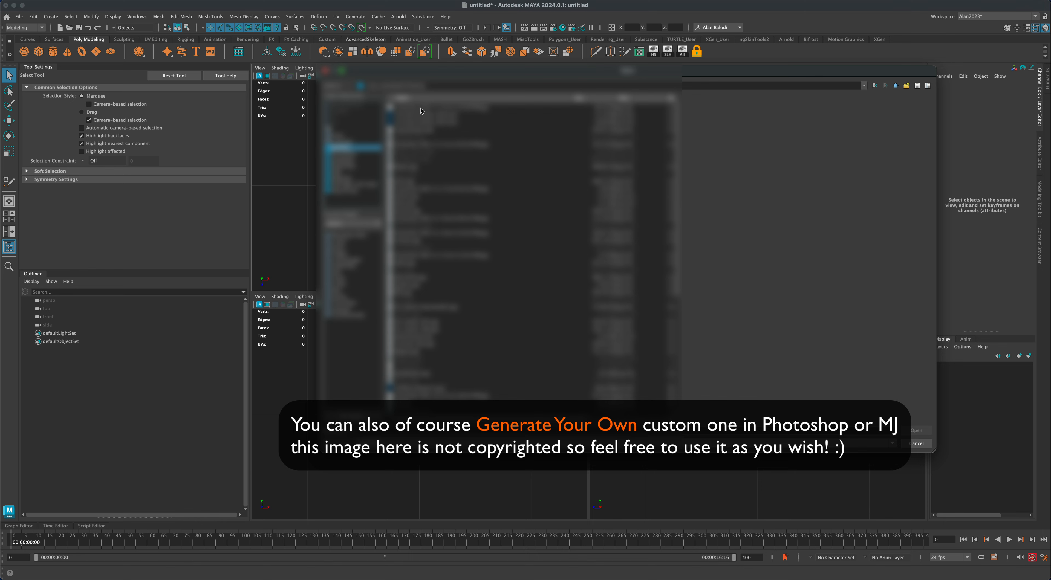
left_click(421, 110)
left_click(917, 430)
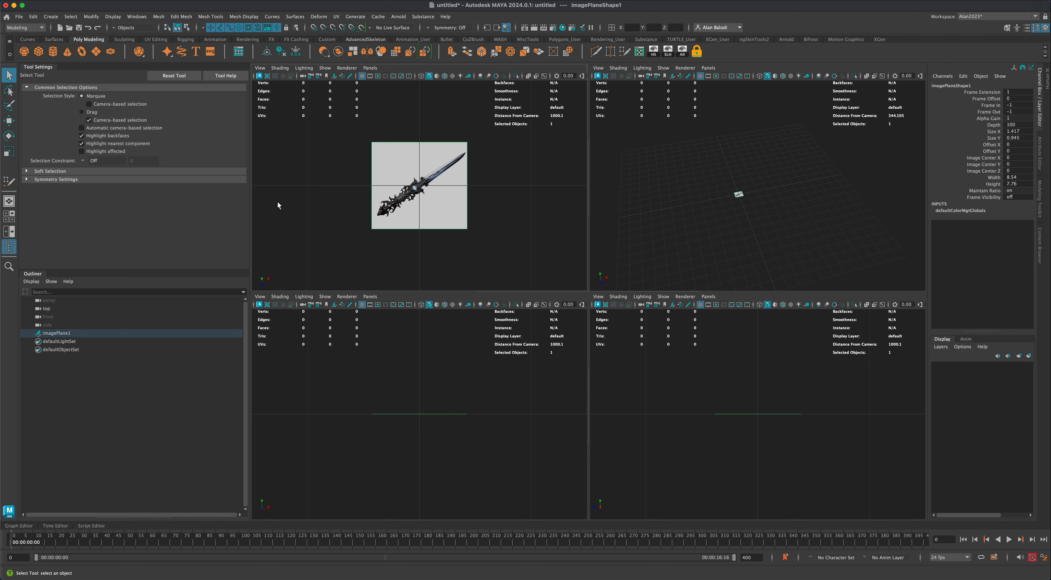
Scale the sword image plane up uniformly to about 24.7.
left_click(8, 151)
left_click_drag(419, 186, 766, 156)
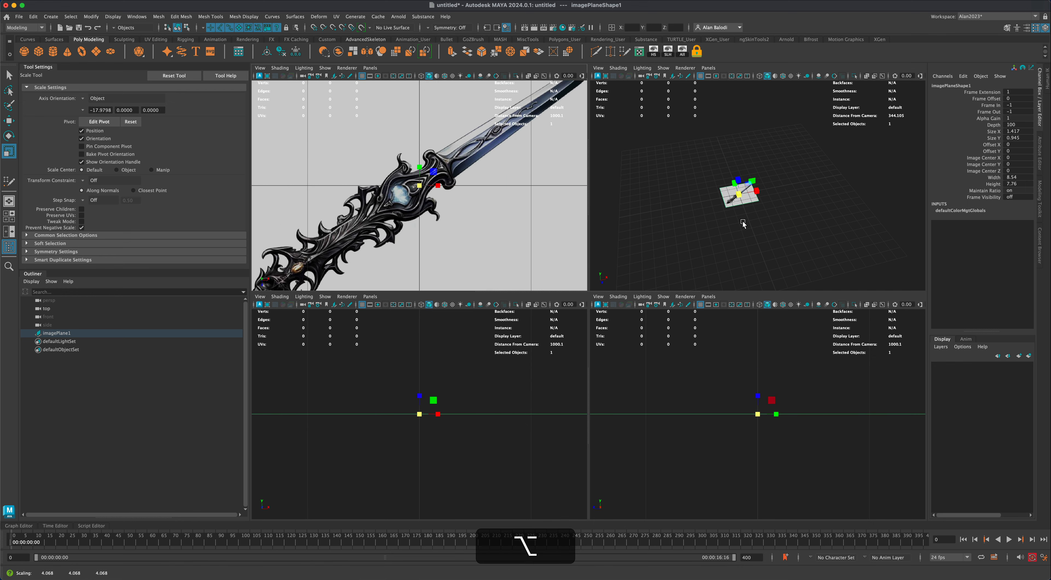
left_click_drag(741, 222, 781, 163, "alt")
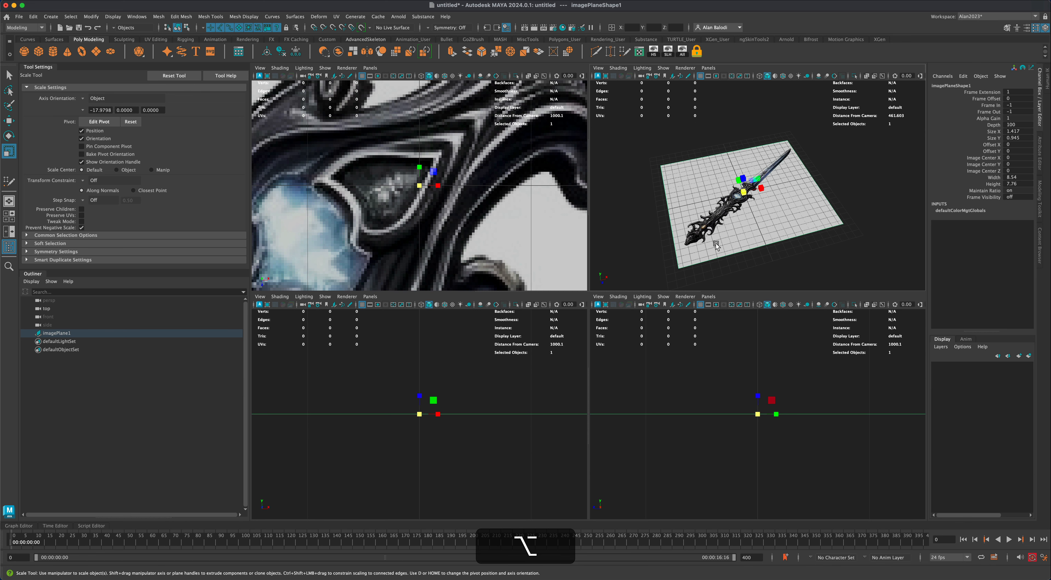
mouse_move(733, 246)
left_mouse_down("alt")
mouse_move(725, 218)
mouse_move(743, 232)
left_mouse_up("alt")
Rotate the image plane around Y to about 56.5 degrees so the sword stands upright in the top view.
key("e")
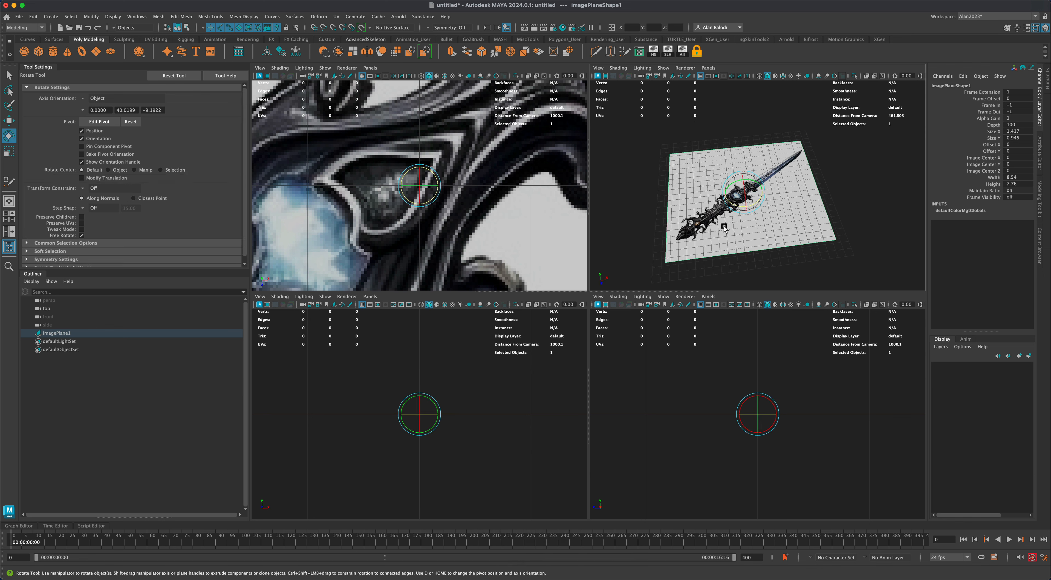
left_click_drag(750, 192, 757, 205)
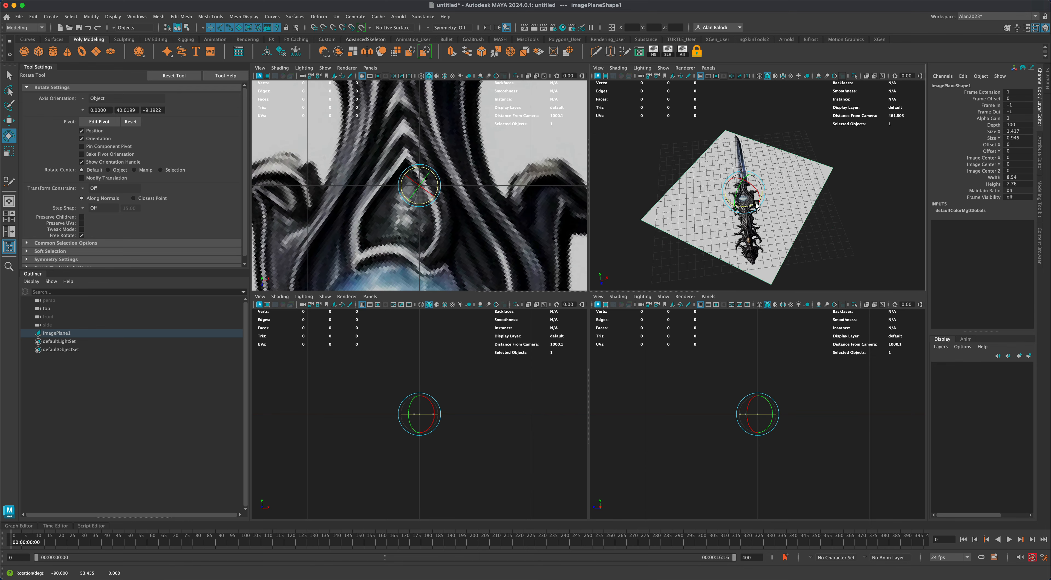
scroll(372, 187, "down", 5)
scroll(372, 185, "down", 8)
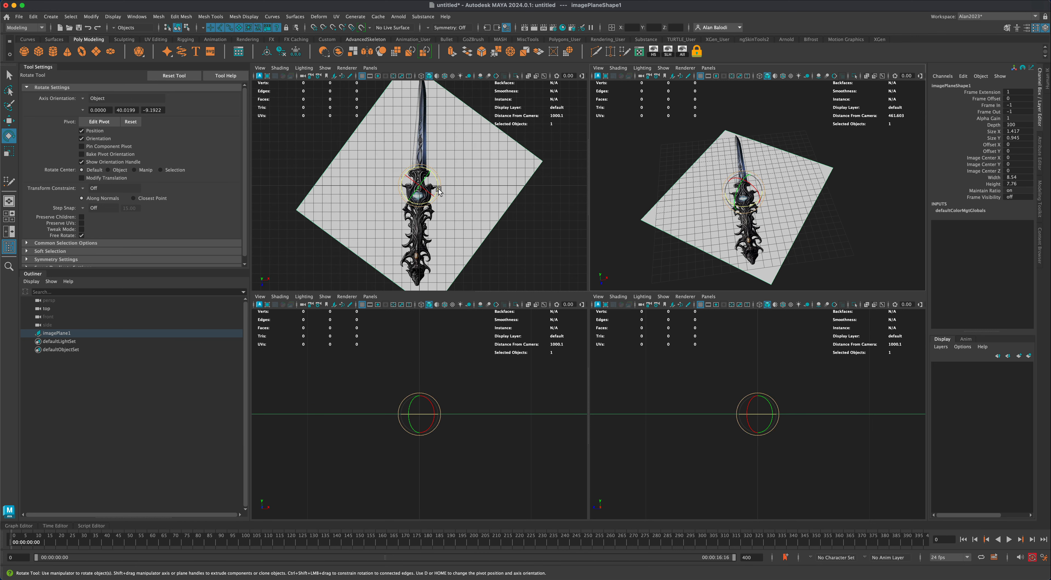
left_click_drag(440, 190, 443, 191)
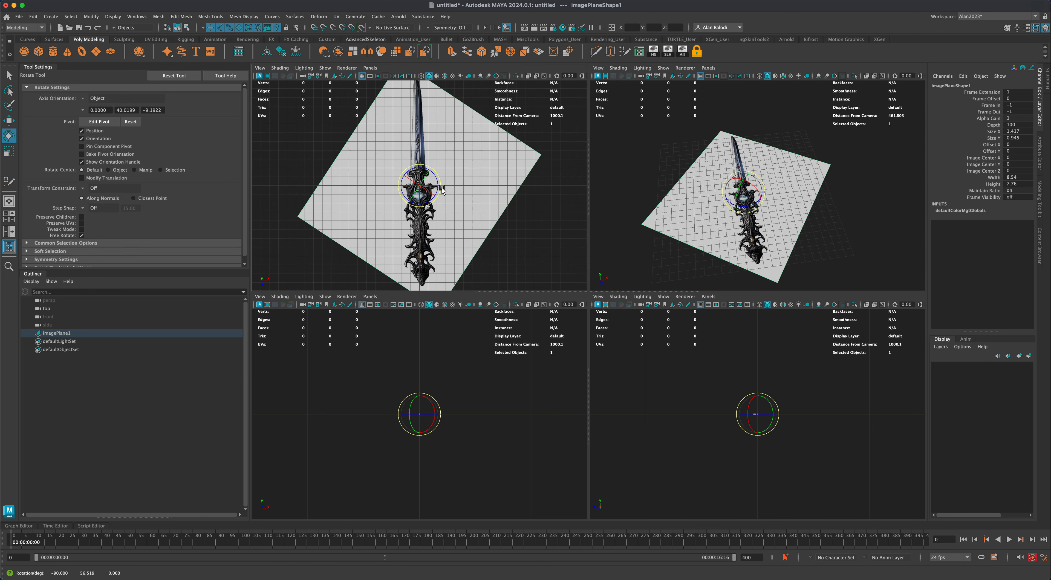
Check the sword handle against the vertical grid line and fine-tune the image plane's Y rotation to about 57.1 degrees.
middle_click_drag(448, 254, 454, 199, "alt")
right_click_drag(454, 198, 495, 198, "alt")
middle_click_drag(494, 199, 478, 206, "alt")
scroll(478, 205, "up", 2, "alt")
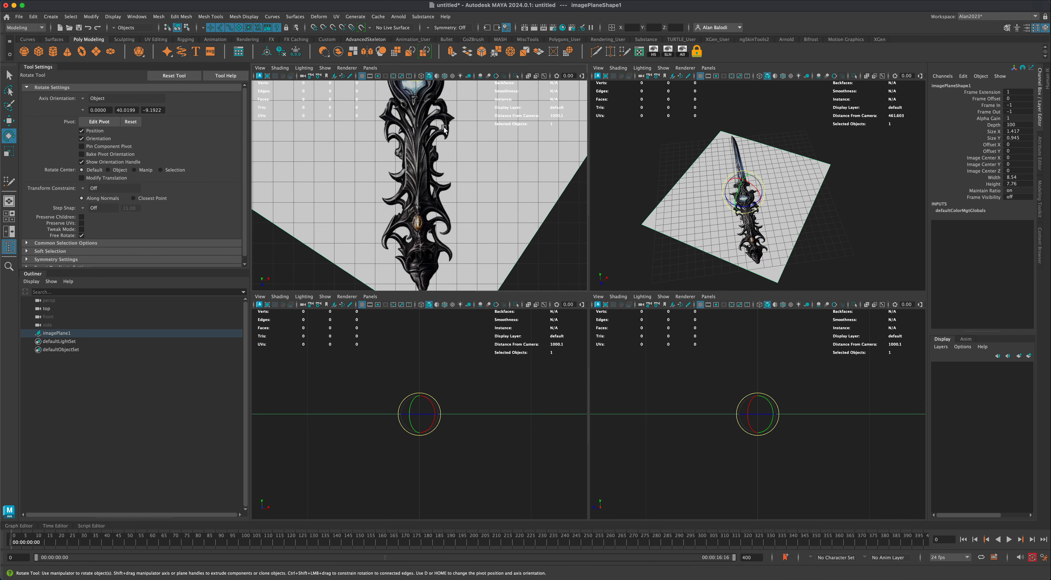
scroll(437, 212, "down", 1)
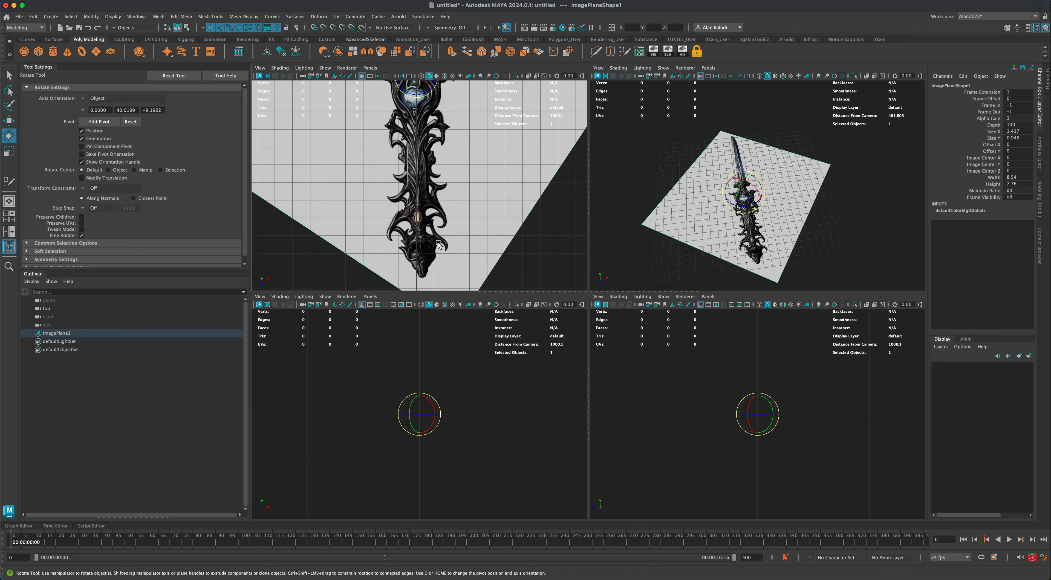
middle_click_drag(488, 167, 495, 242, "alt")
middle_click_drag(488, 180, 463, 231, "alt")
left_click_drag(469, 221, 457, 160, "alt")
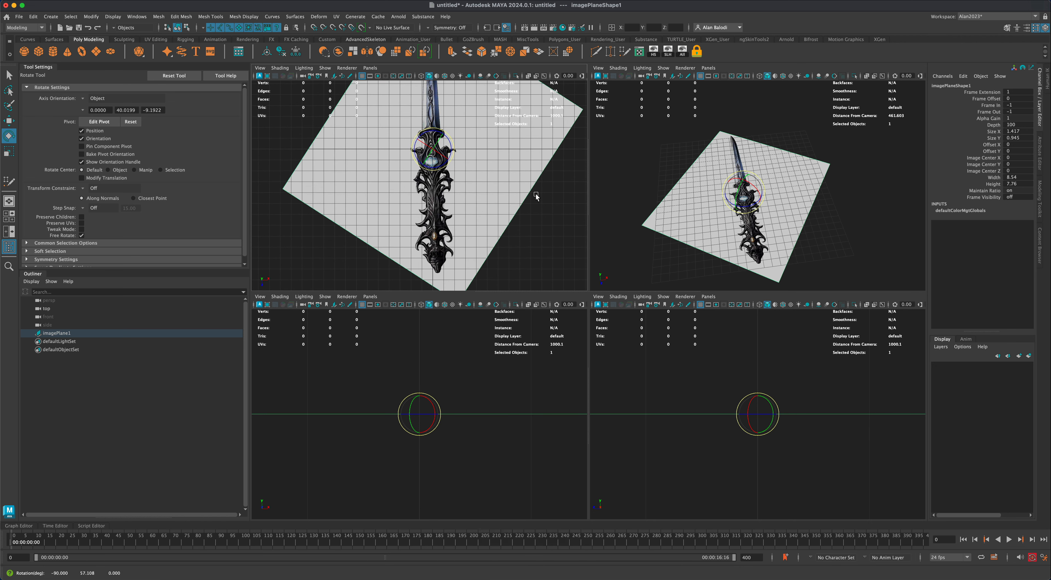
Select the image plane and fade it by setting its Alpha Gain to 0.05.
left_click(10, 75)
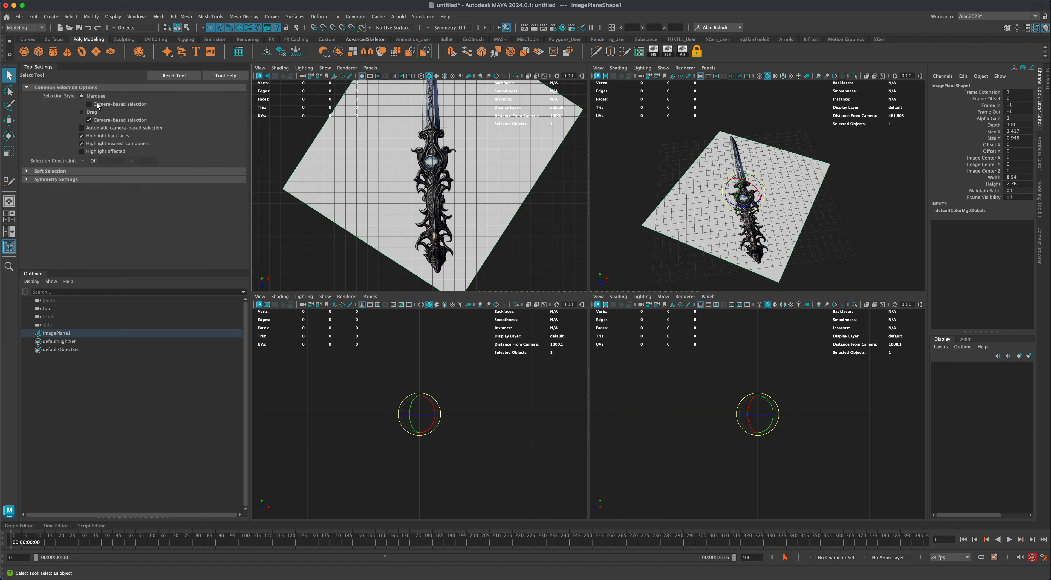
left_click_drag(270, 154, 312, 212)
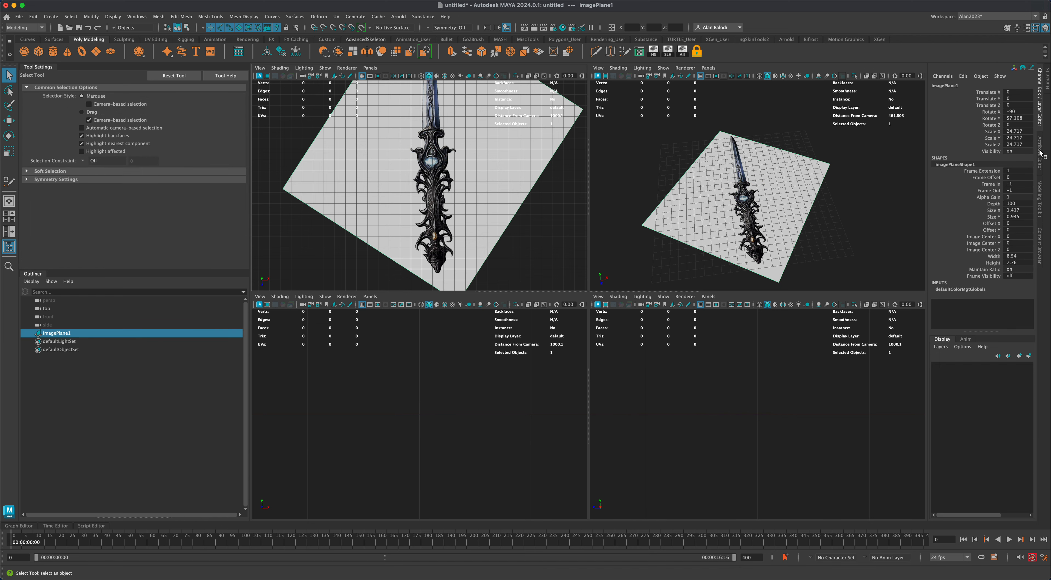
left_click(1046, 159)
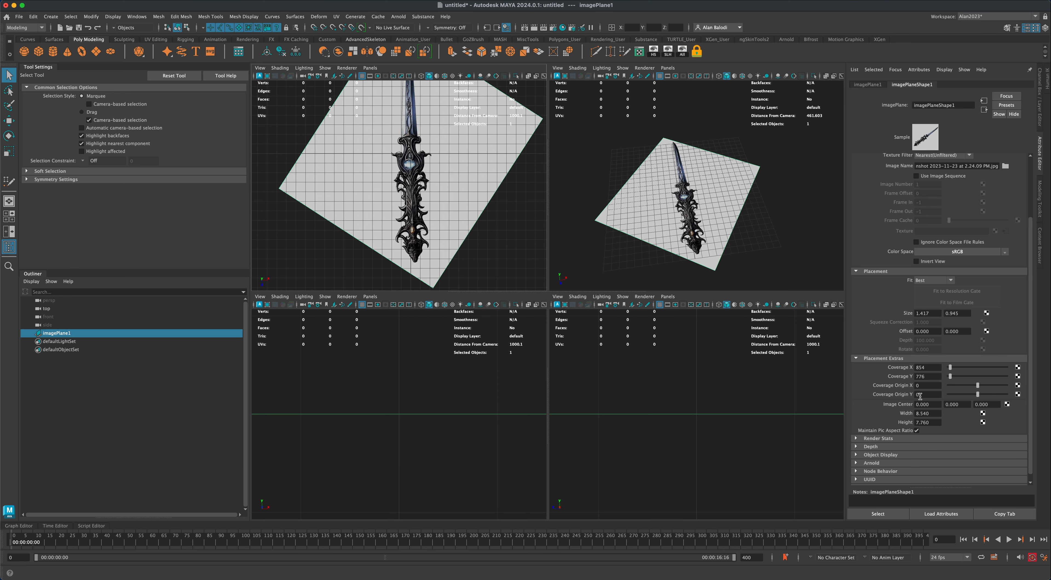
scroll(919, 396, "up", 4)
left_click_drag(1007, 215, 952, 216)
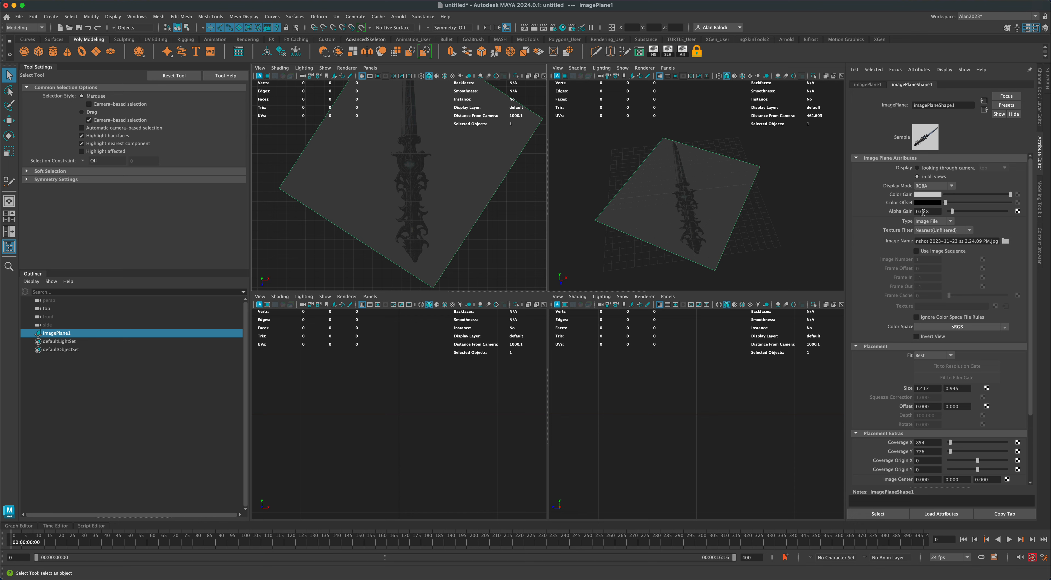
left_click_drag(923, 211, 931, 213)
type("5")
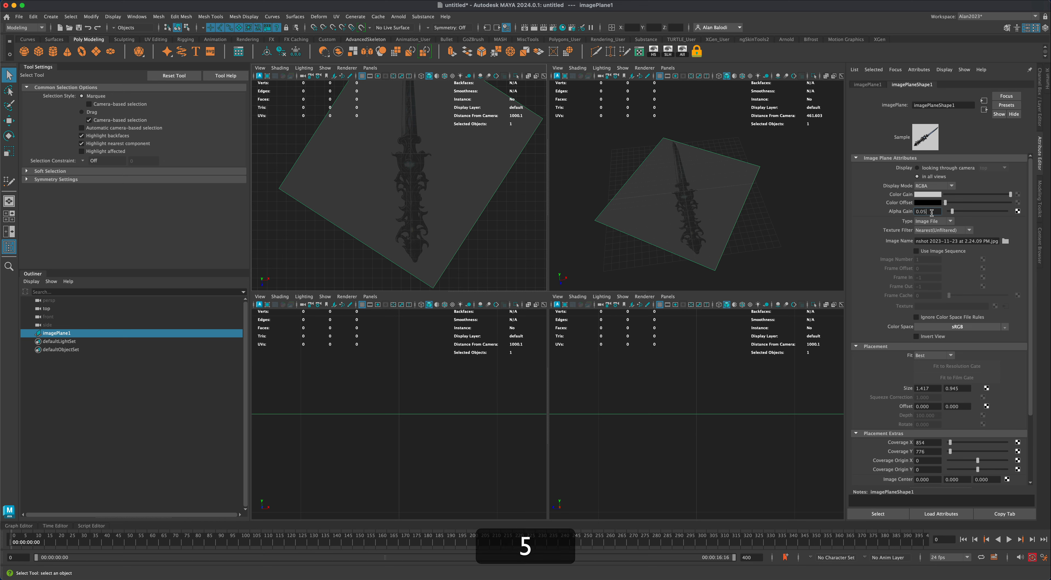
key("Return")
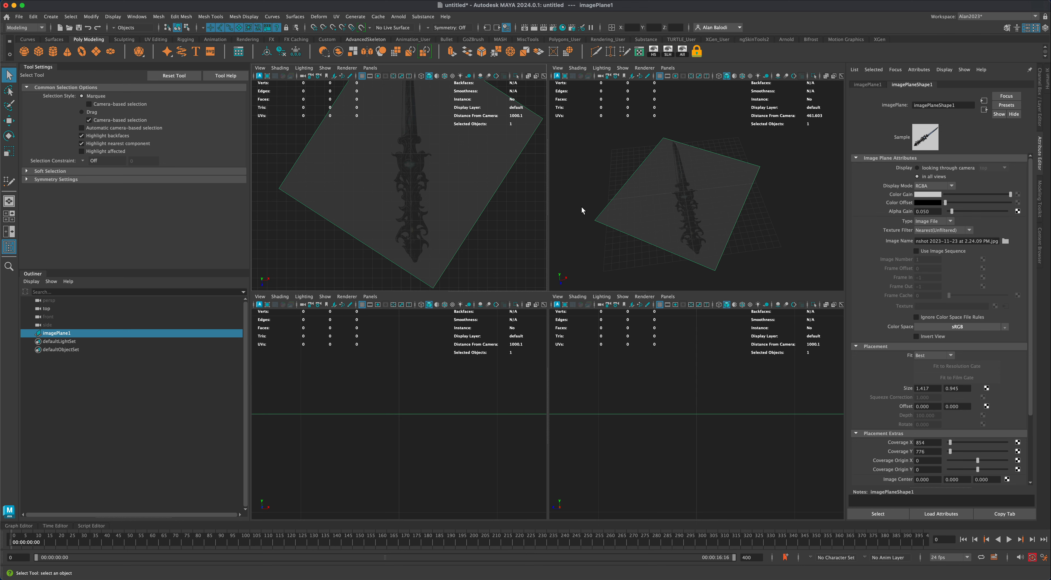
Create a display layer from the selected image plane and set the layer to Reference so it cannot be picked.
left_click_drag(602, 238, 602, 239)
left_click(589, 187)
left_click_drag(589, 187, 604, 238)
left_click(1043, 119)
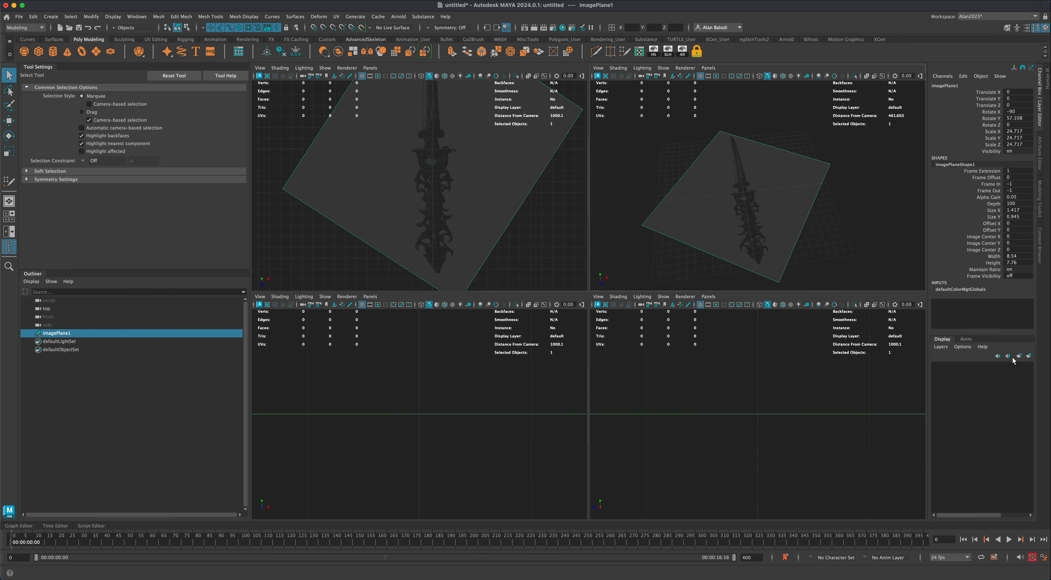
left_click(1029, 357)
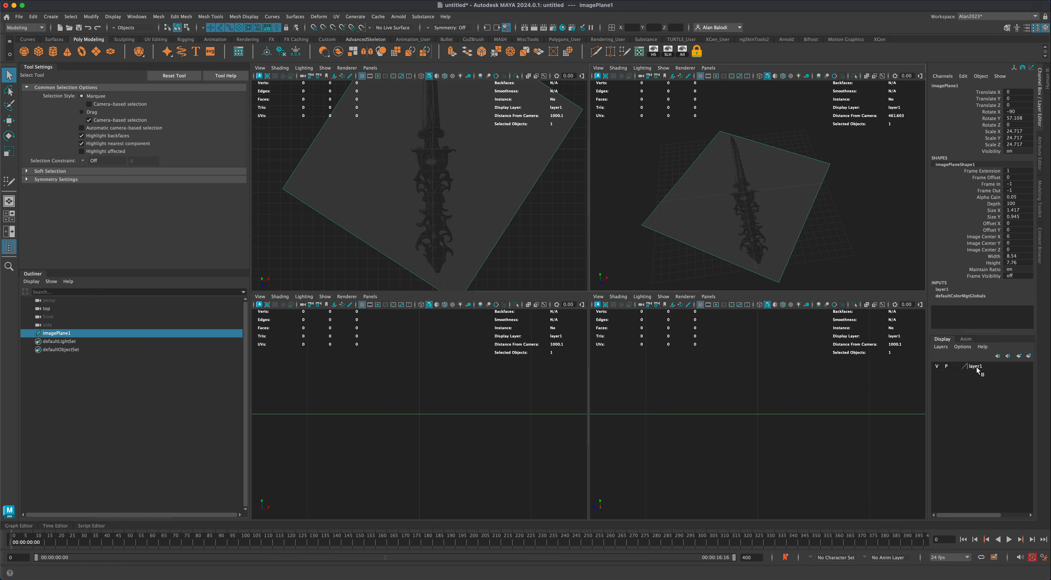
left_click(956, 367)
left_click(957, 366)
left_click(539, 253)
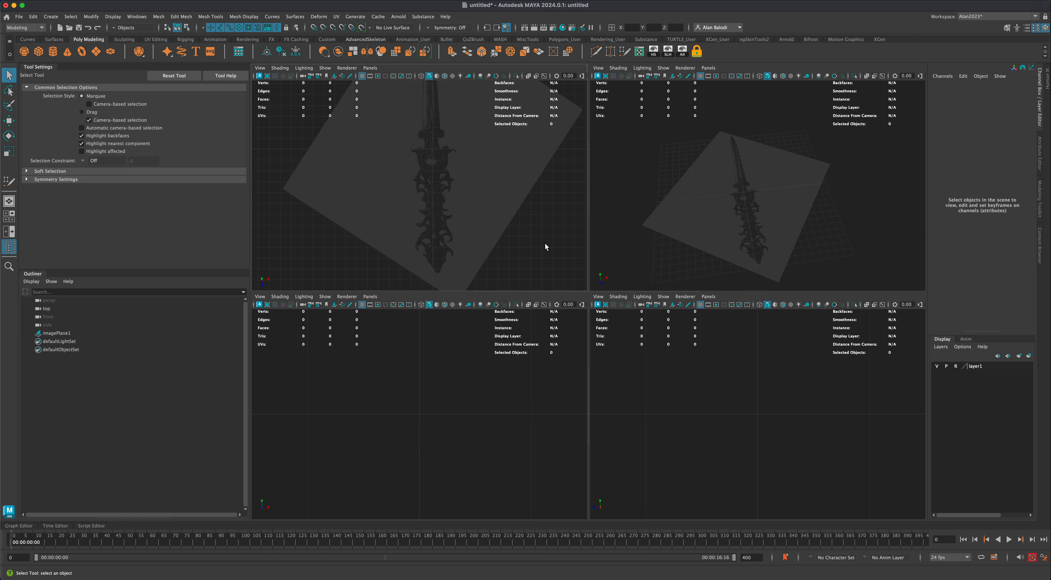
Test the layer by toggling its visibility off and on and trying to select the image plane in the top view.
left_click_drag(497, 225, 335, 182)
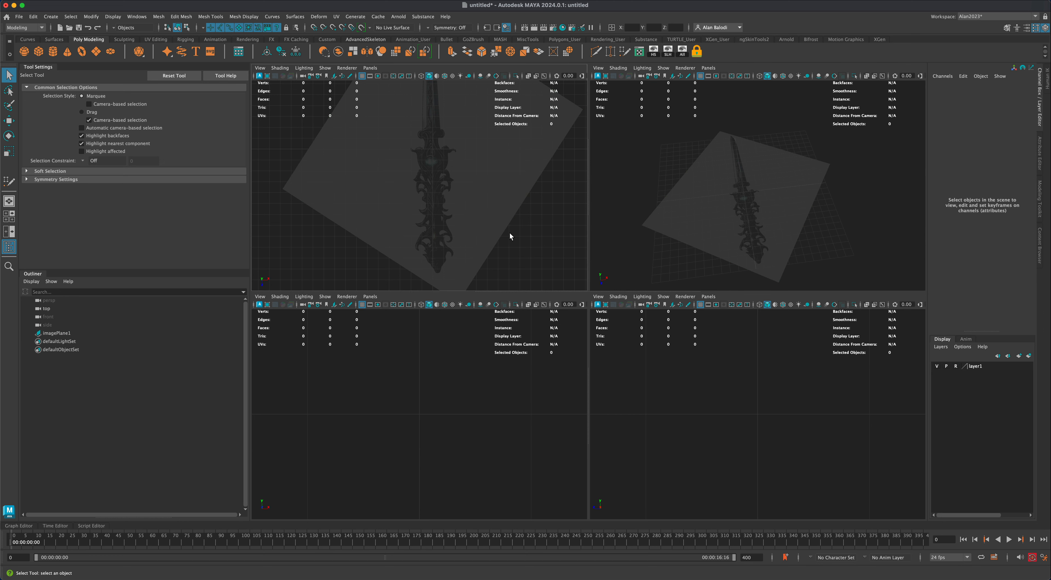
left_click(938, 366)
left_click(939, 365)
left_click_drag(497, 252, 370, 202)
left_click_drag(517, 250, 415, 197)
left_click_drag(543, 268, 290, 135)
Try moving the image plane after selecting it by name in the Outliner, undo the move and deselect it.
left_click(53, 333)
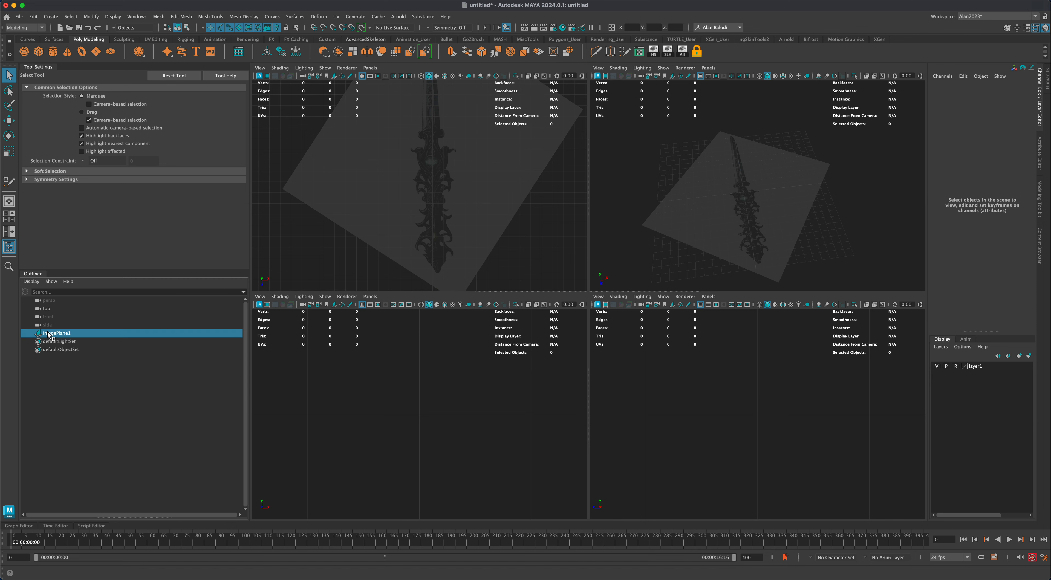
key("w")
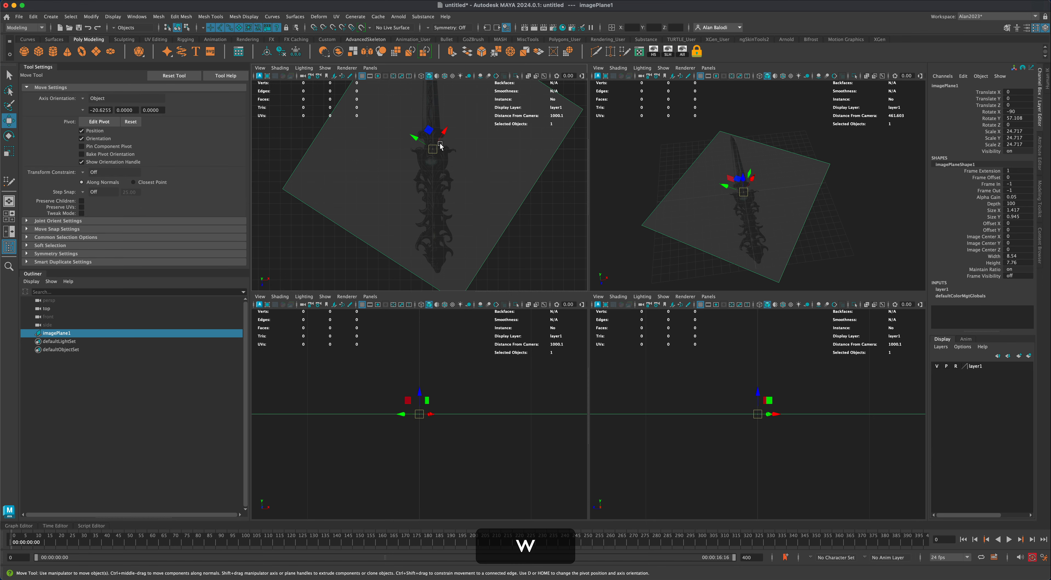
left_click_drag(418, 140, 353, 136)
key("super+z")
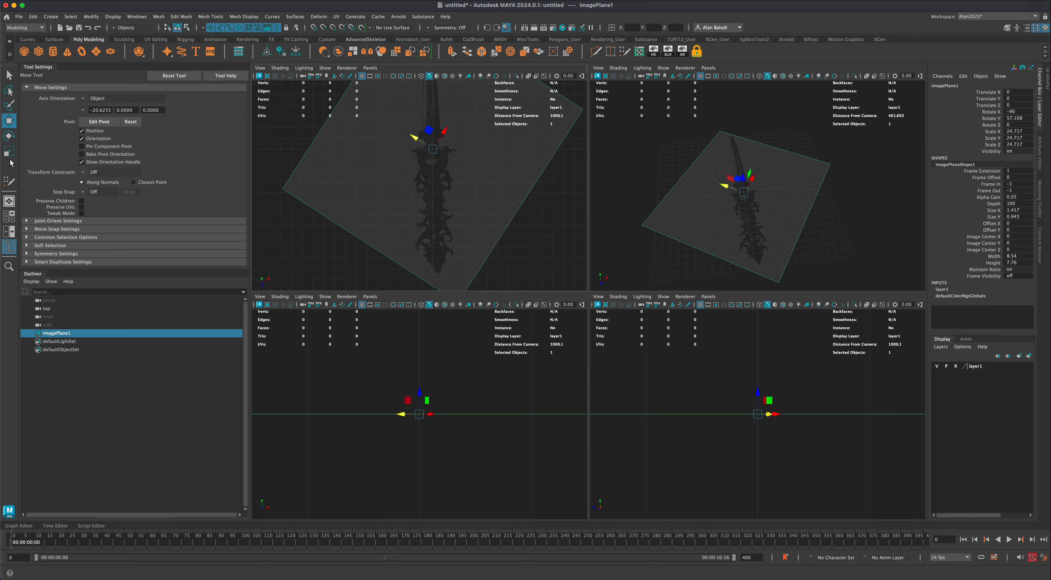
left_click(9, 75)
left_click(552, 223)
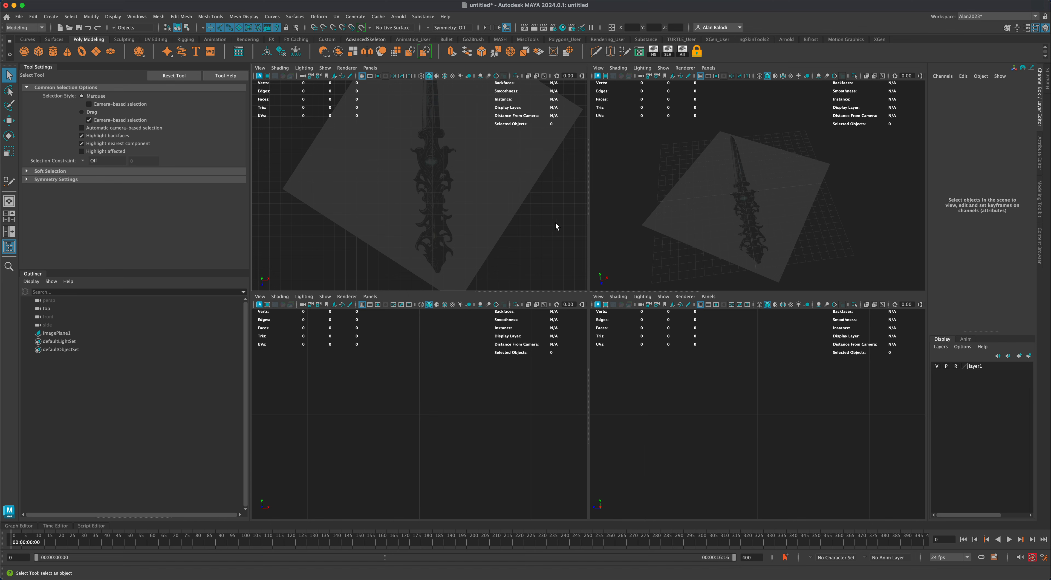
Draw a small freeform test polygon over the sword's ornate handle in the perspective view with the Create Polygon Tool.
key("space")
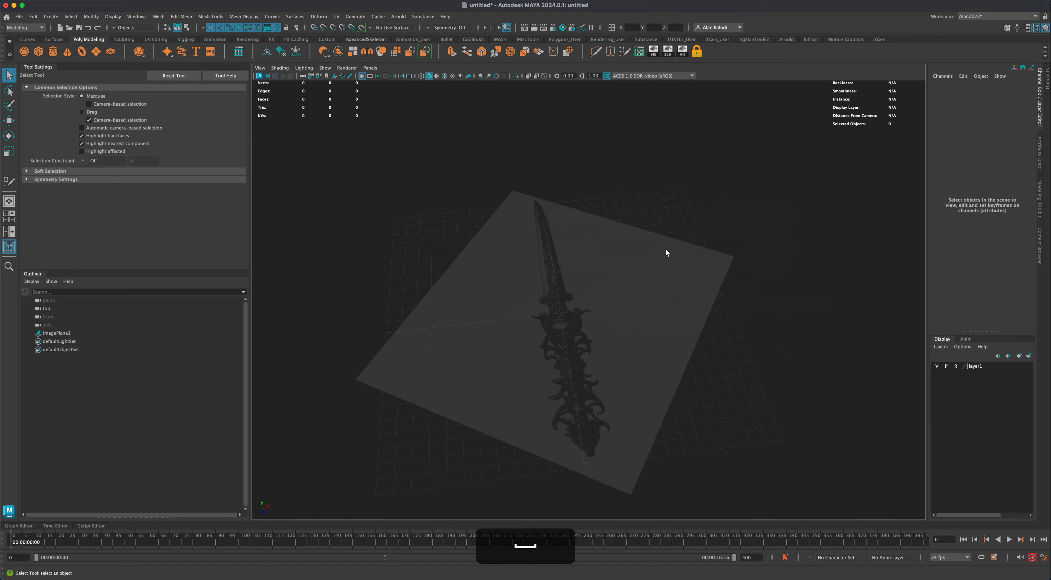
scroll(590, 397, "up", 3)
left_click_drag(590, 398, 589, 356, "alt")
mouse_move(552, 343)
left_mouse_down("alt")
mouse_move(548, 361)
mouse_move(535, 338)
left_mouse_up("alt")
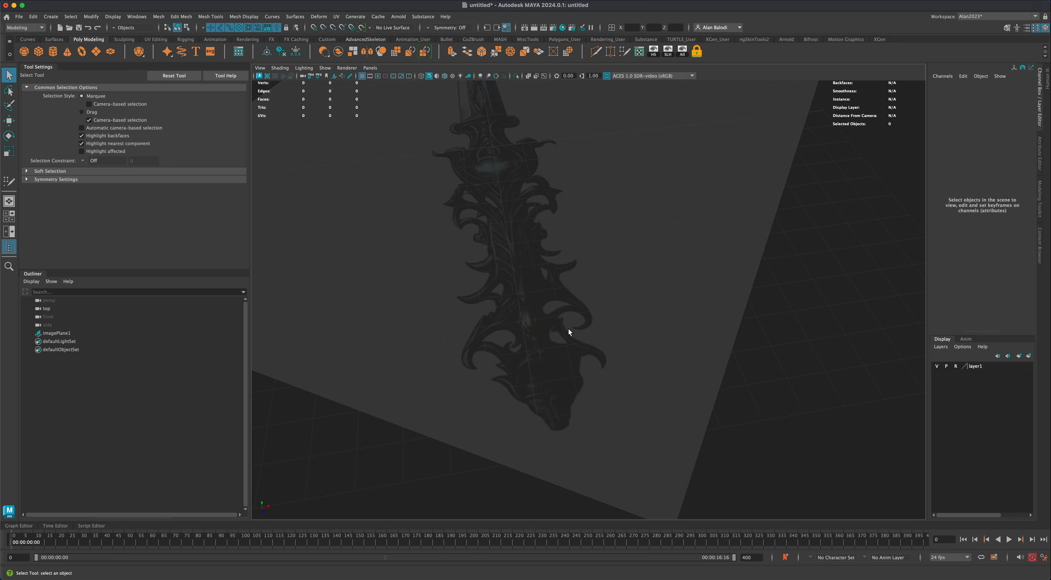
left_click_drag(545, 328, 477, 264, "alt")
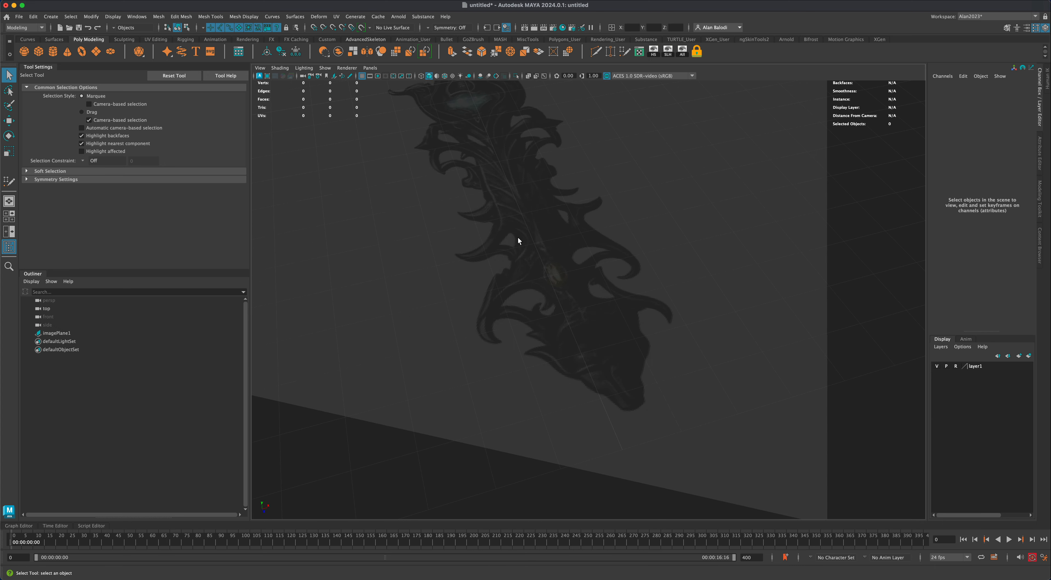
key("shift")
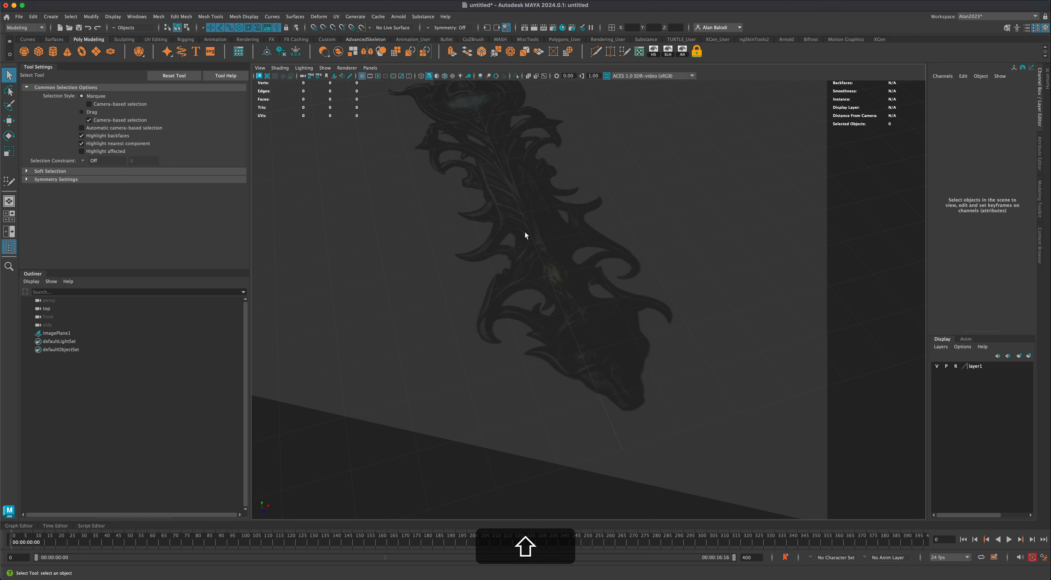
right_click(525, 231, "shift")
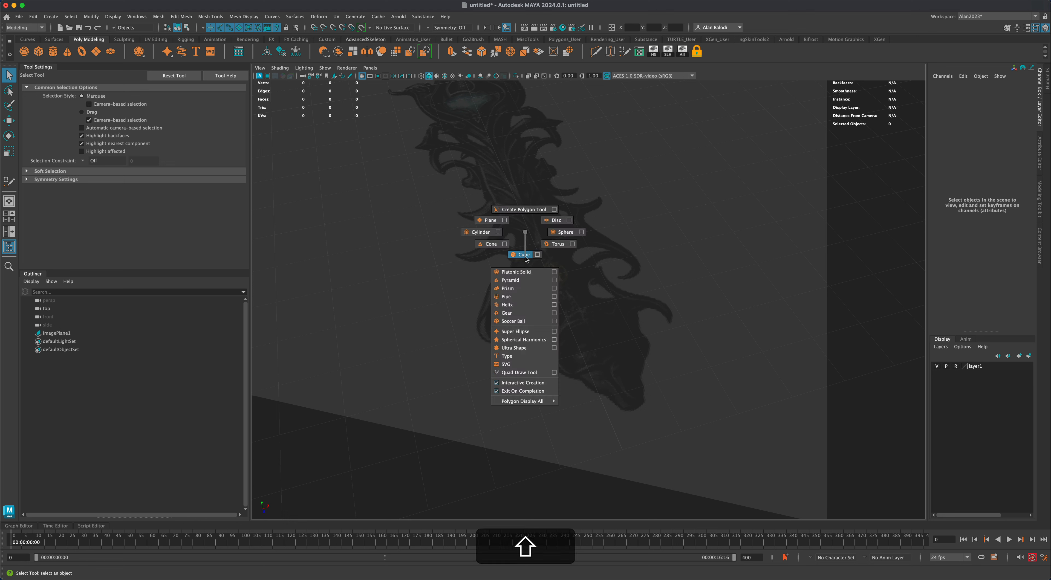
left_click(524, 210)
left_click_drag(526, 301, 499, 338, "alt")
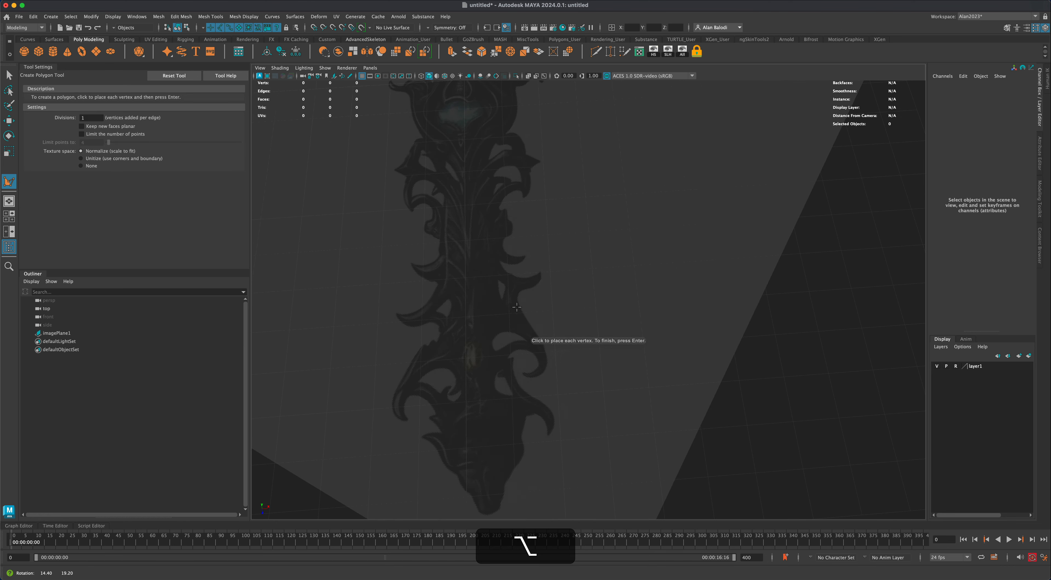
left_click(495, 335)
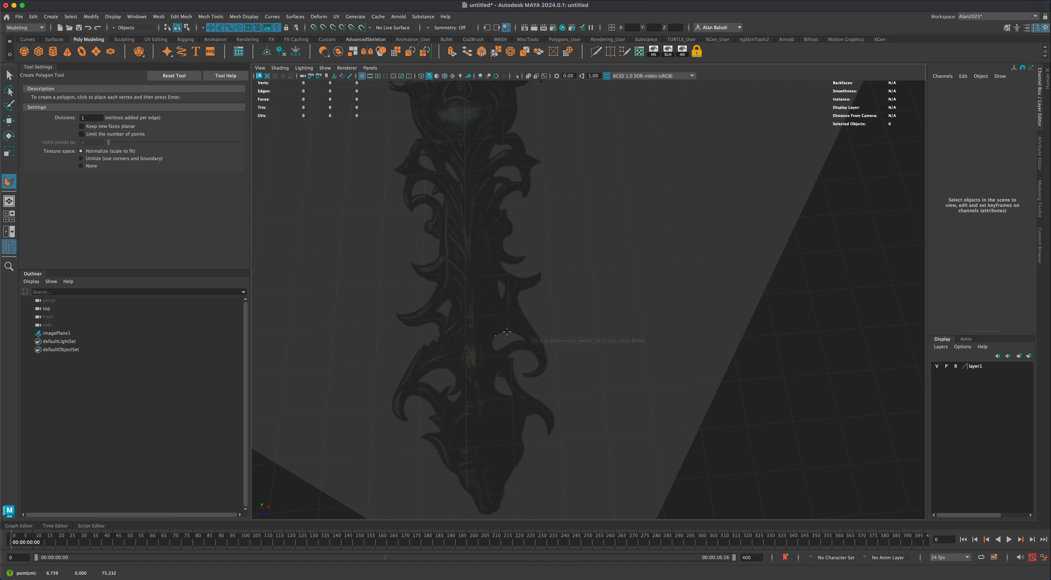
left_click(521, 336)
left_click(527, 319)
left_click(495, 308)
left_click(482, 320)
left_click(476, 335)
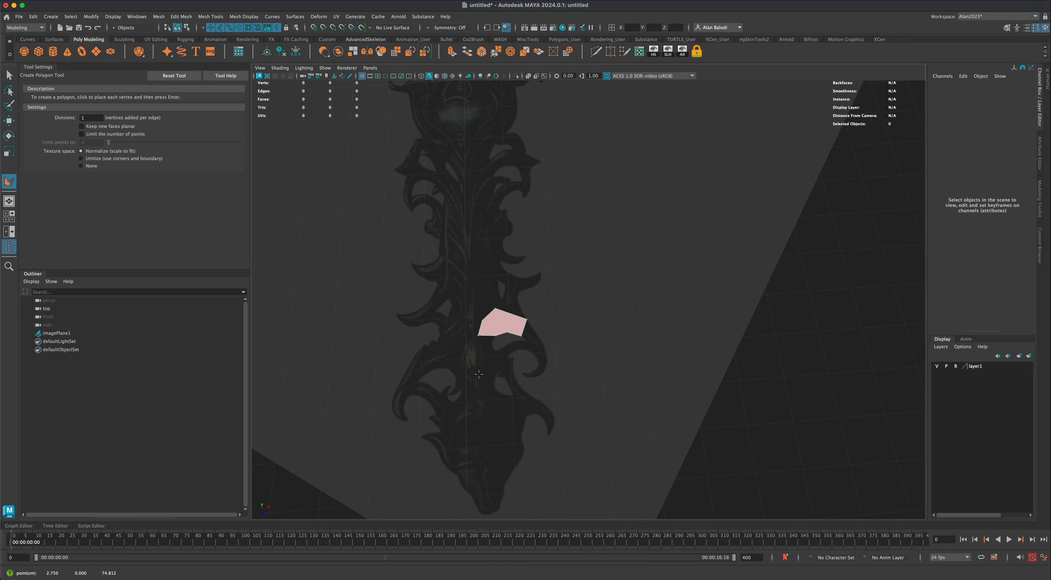
key("Return")
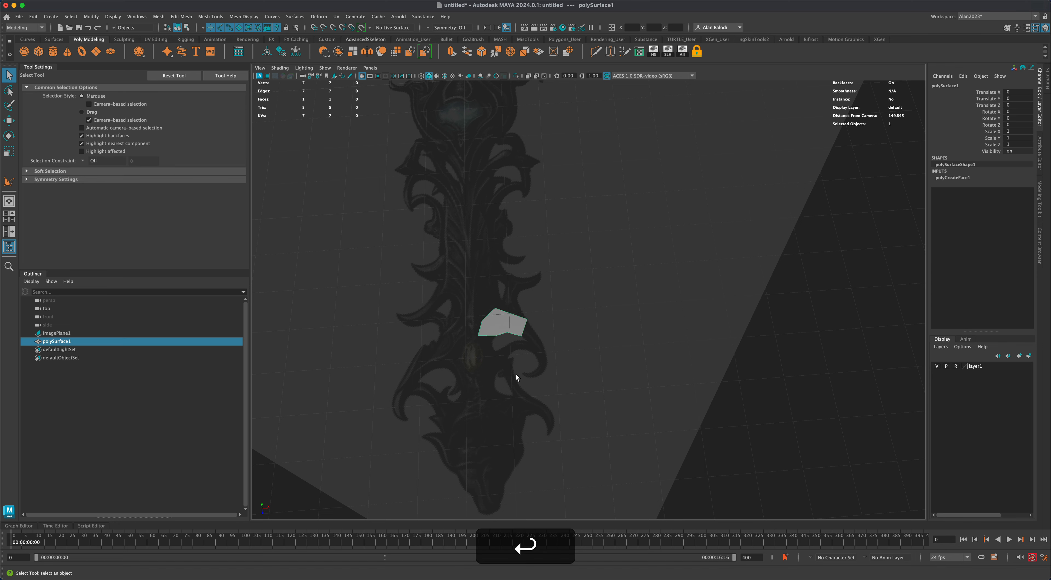
Delete the freeform test polygon from the sword's handle.
left_click_drag(418, 279, 434, 274, "alt")
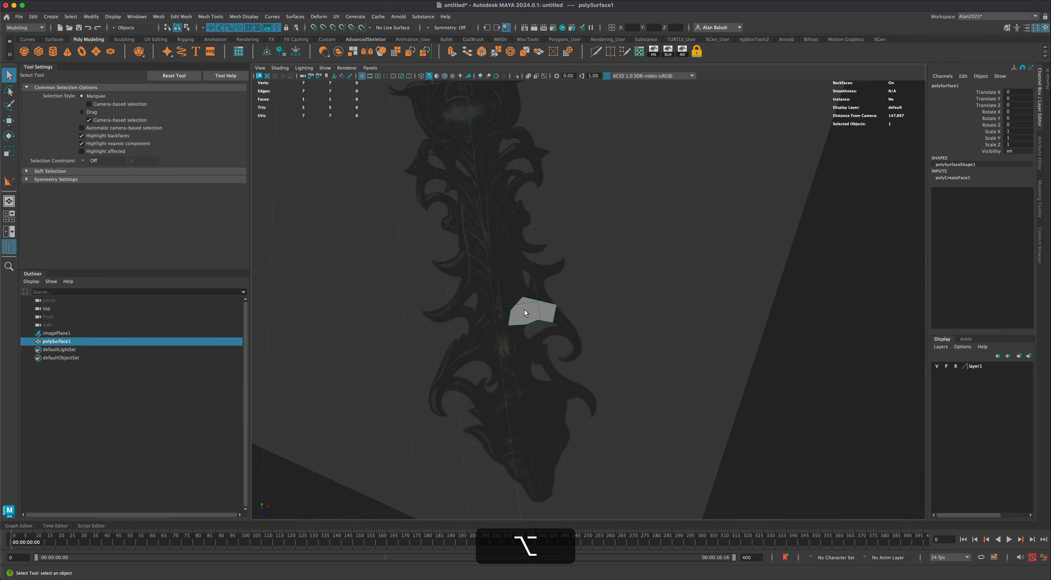
left_click(578, 310)
left_click(527, 313)
left_click_drag(514, 326, 516, 328, "alt")
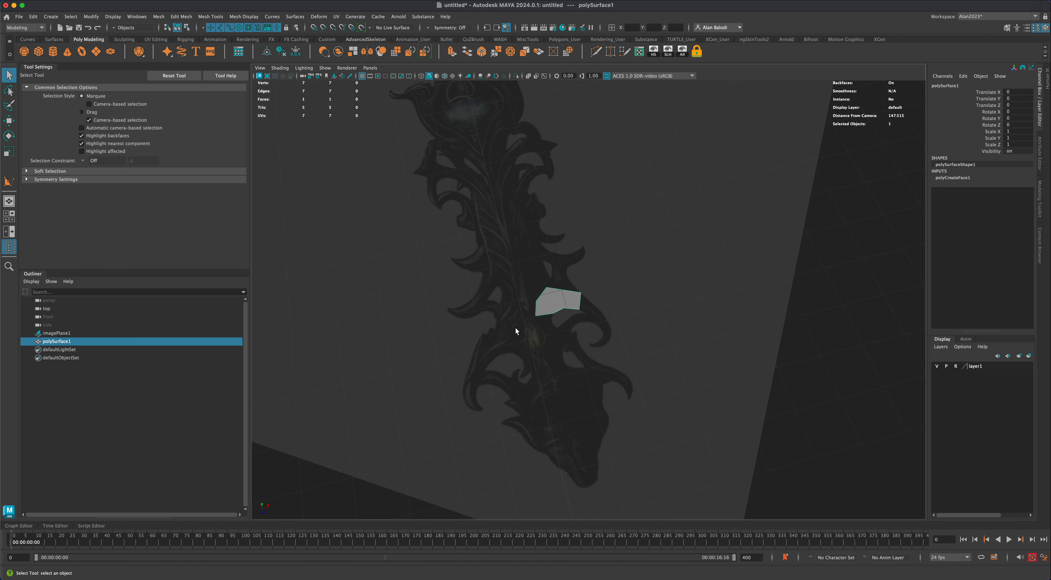
key("Delete")
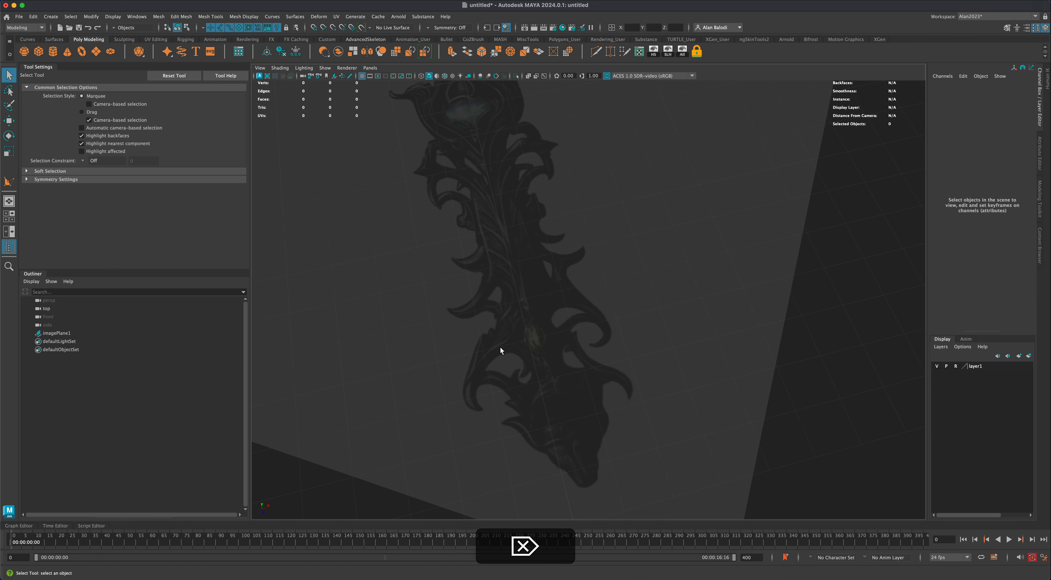
left_click_drag(500, 347, 486, 328, "alt")
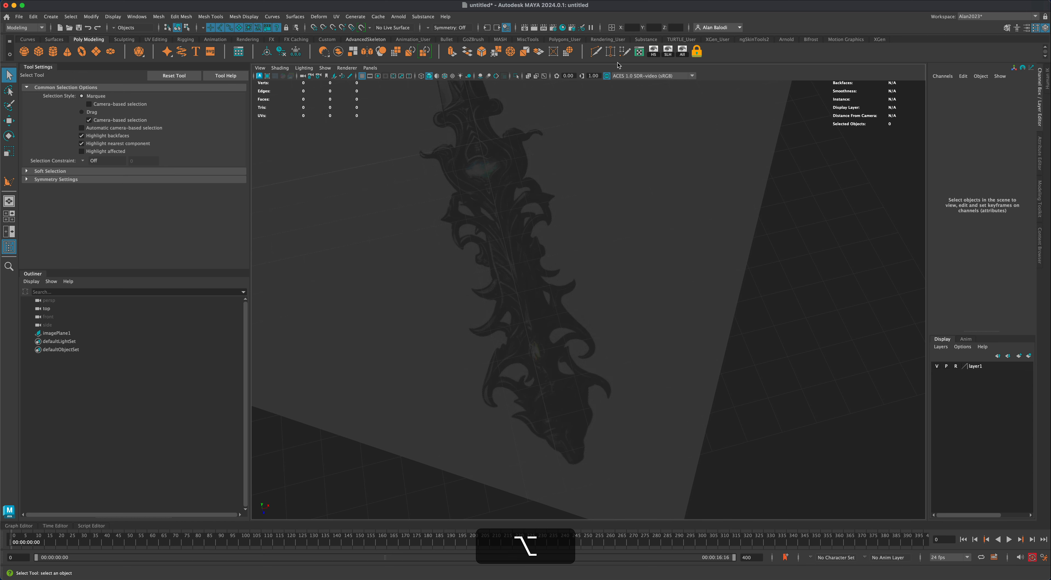
left_click(623, 55)
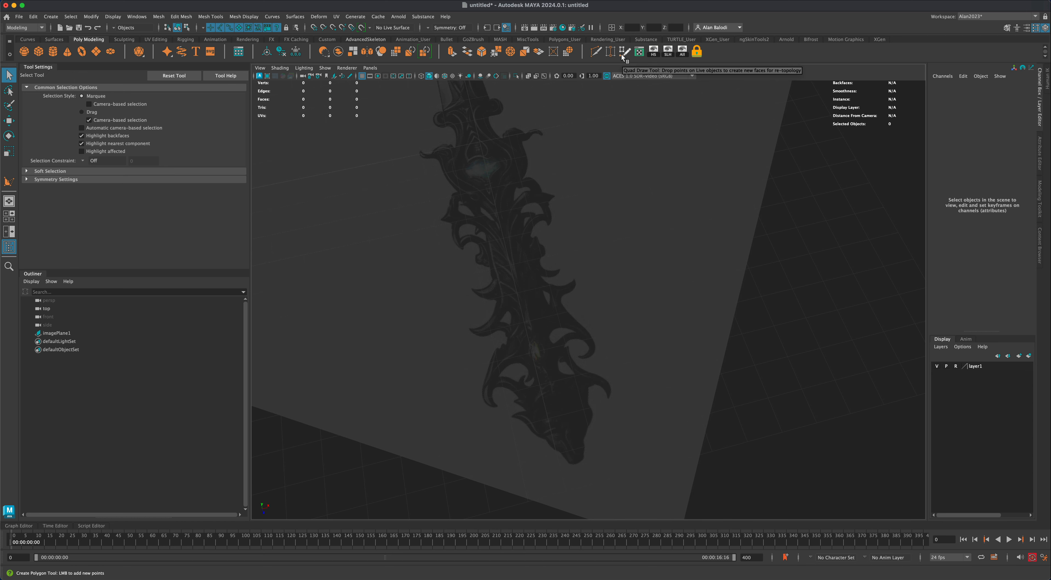
left_click_drag(567, 256, 460, 176, "alt")
left_click_drag(406, 102, 574, 155, "alt")
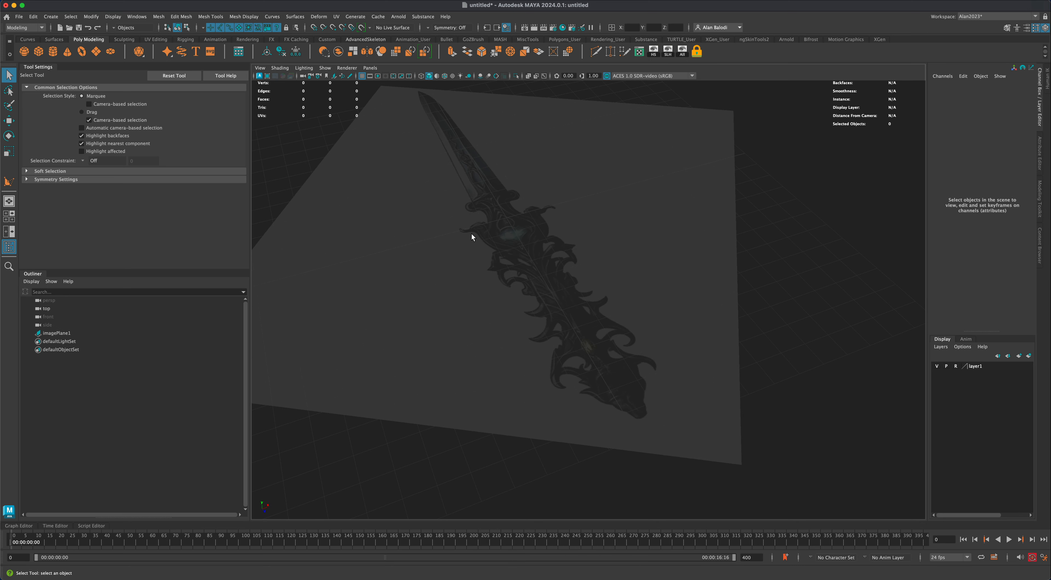
left_click_drag(476, 232, 457, 244, "alt")
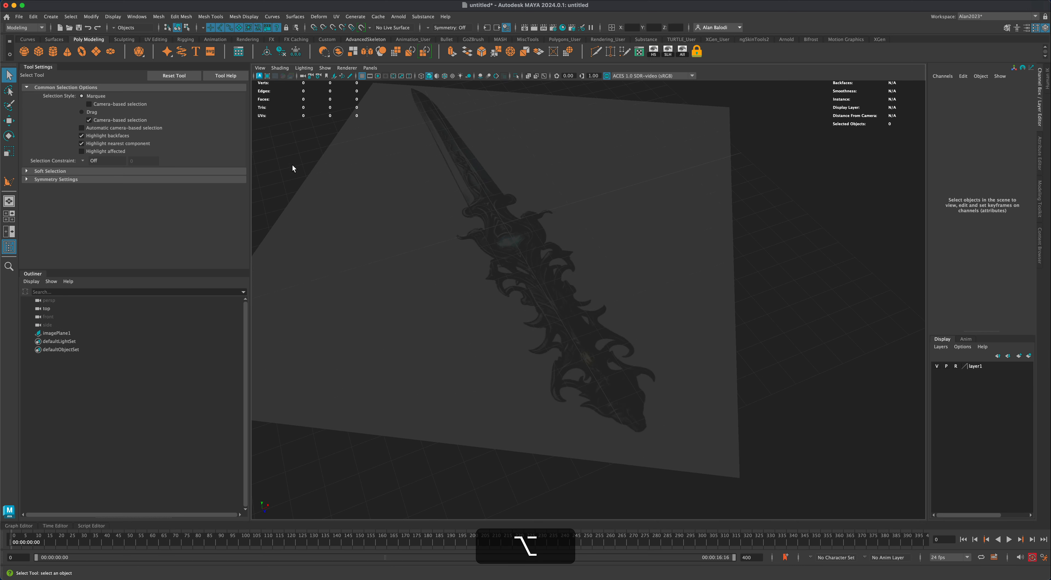
left_click_drag(322, 193, 322, 192)
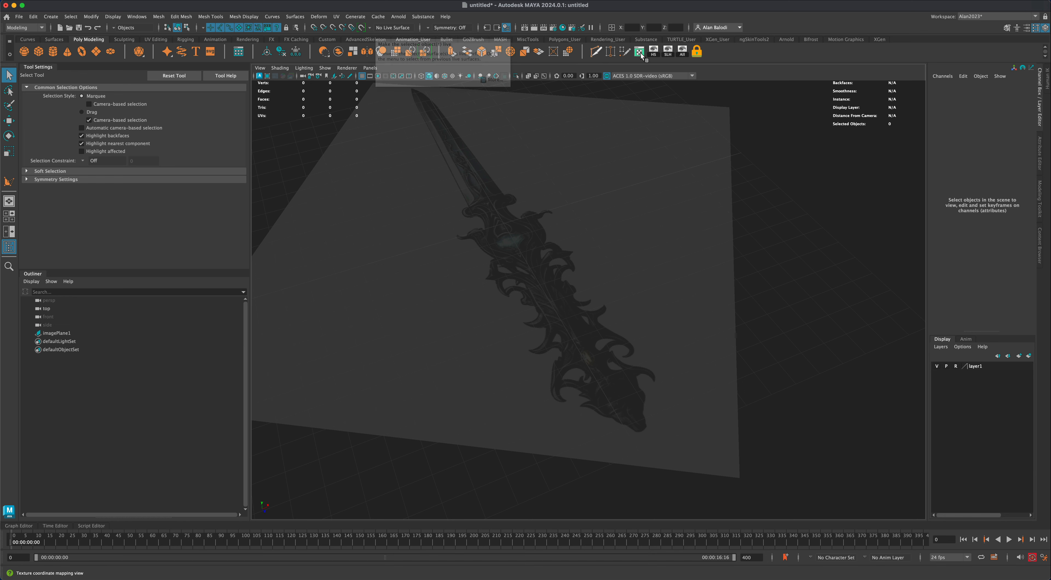
left_click_drag(618, 206, 613, 256, "alt")
right_click_drag(613, 256, 606, 256, "alt")
left_click_drag(607, 256, 565, 246, "alt")
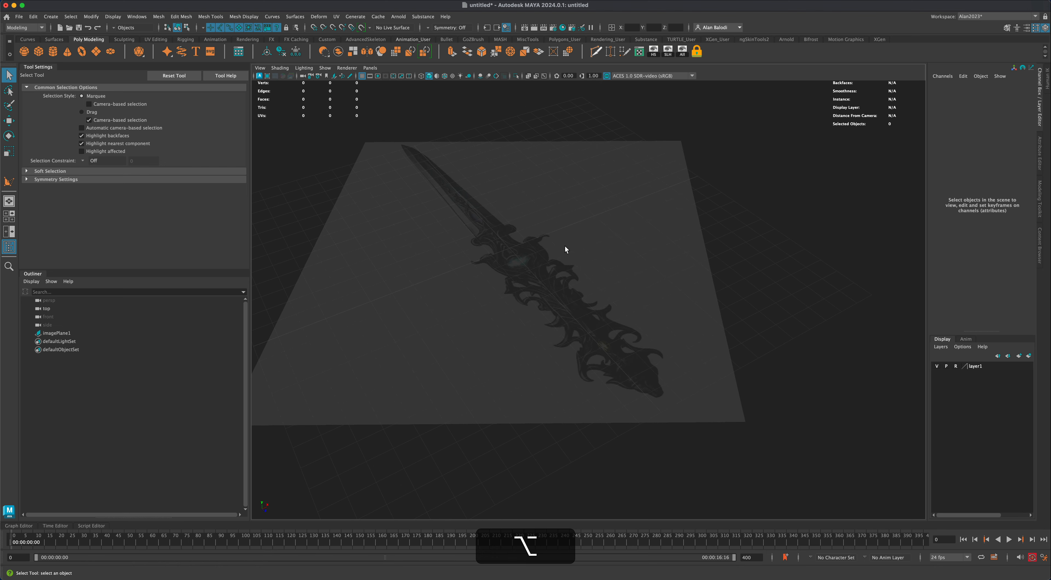
Create a polygon plane about 54.8 square over the sword, scaled to about 4.9 in Z and moved to about 1.0 in X.
left_click(97, 52)
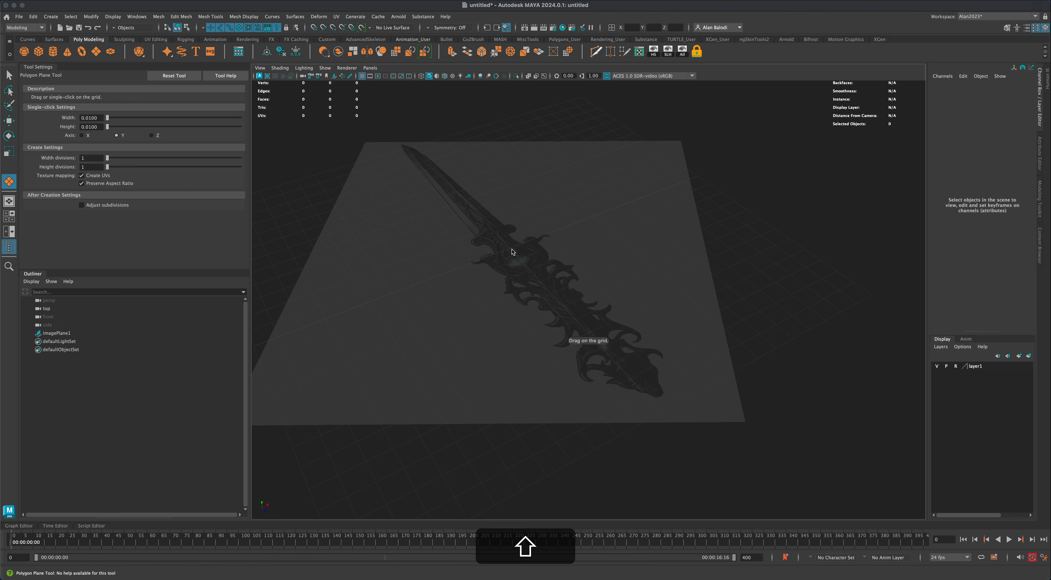
left_click_drag(511, 250, 560, 326, "shift")
left_click(9, 151)
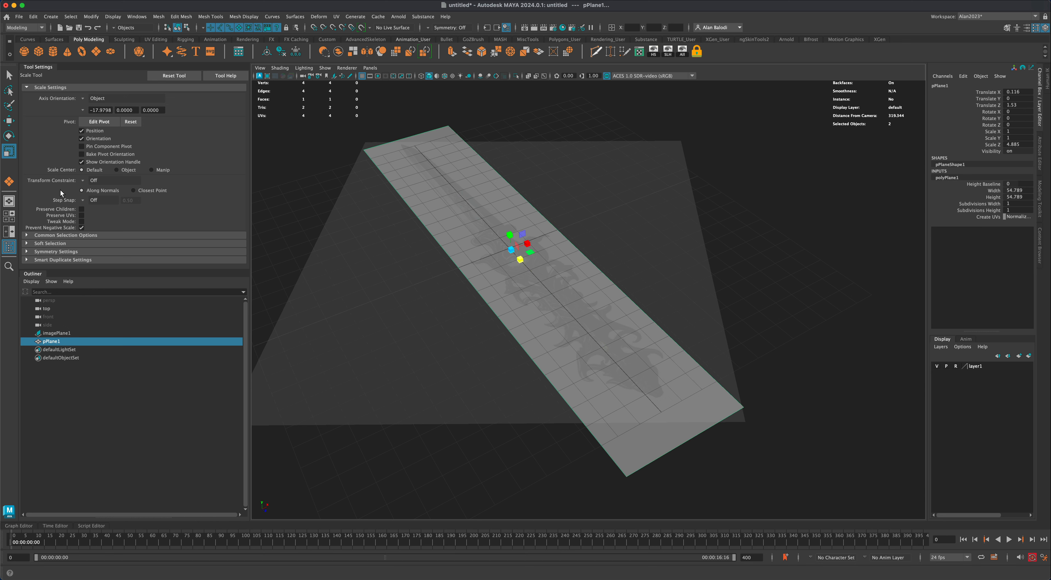
left_click(8, 120)
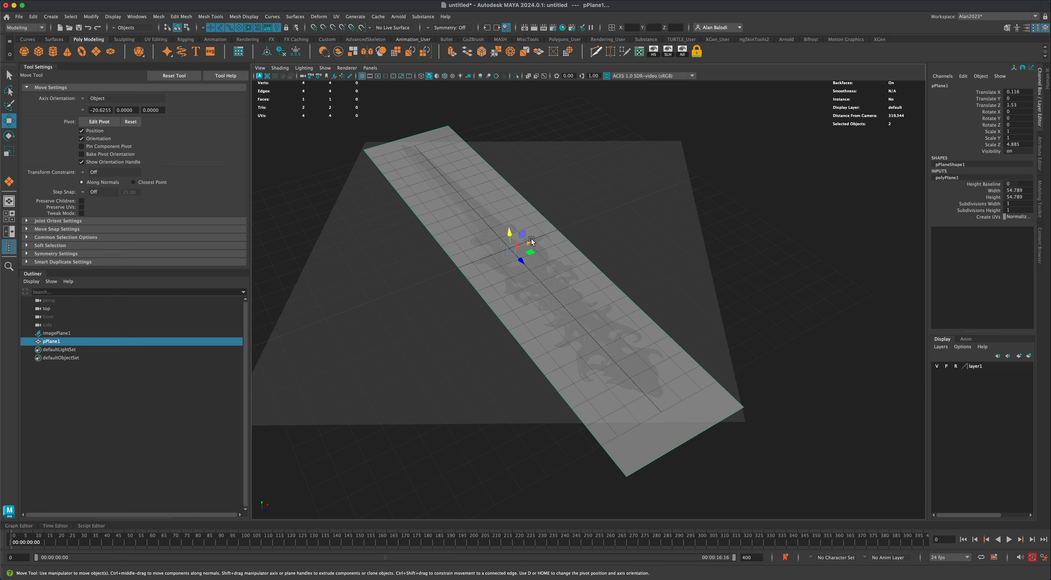
left_click_drag(532, 242, 532, 242)
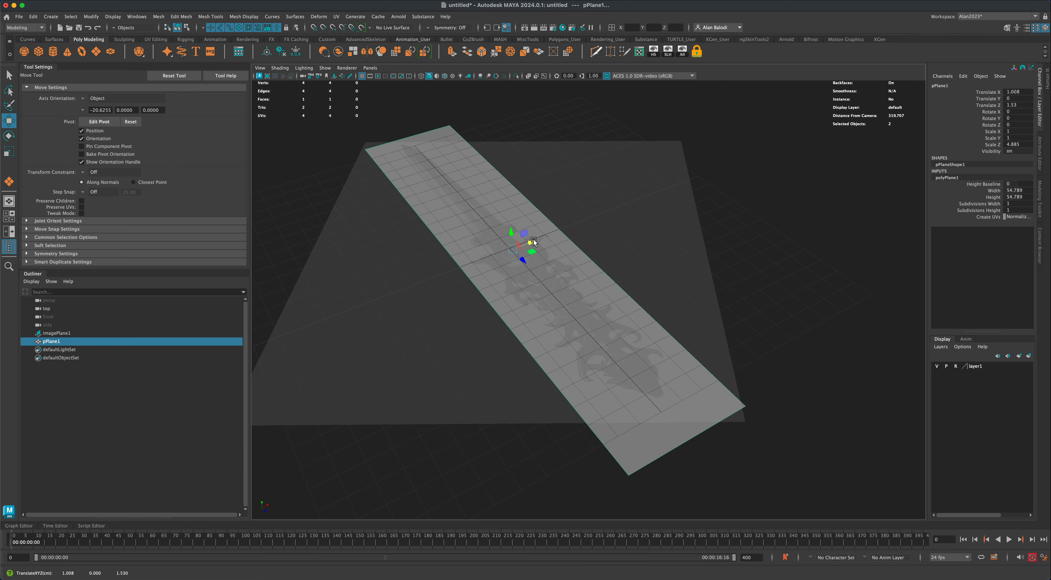
Try lowering the polygon plane to about -4.2 in Y and undo the move.
left_click_drag(628, 262, 643, 265, "alt")
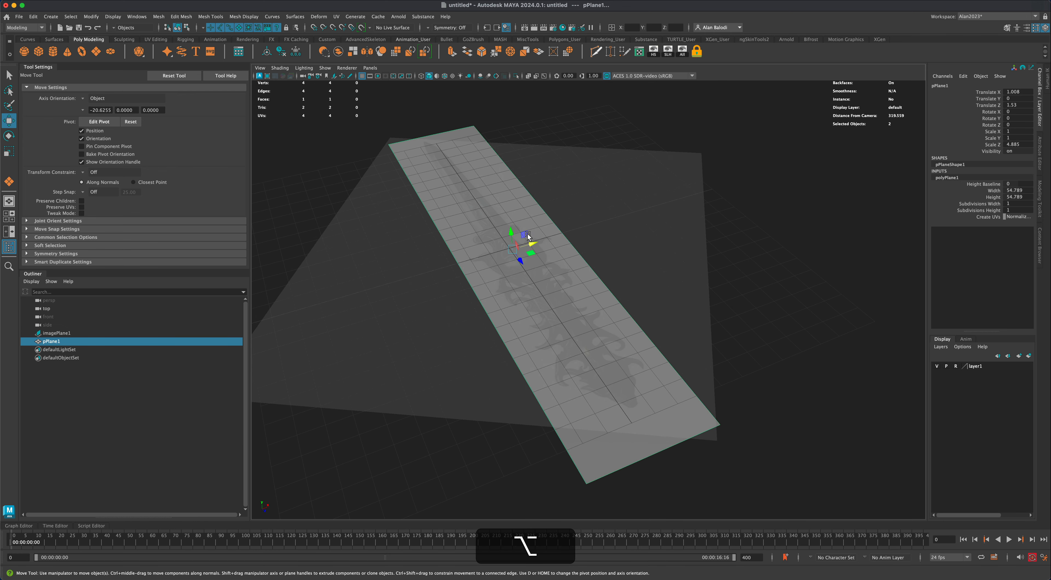
mouse_move(509, 231)
left_mouse_down()
mouse_move(511, 244)
mouse_move(517, 223)
mouse_move(518, 237)
left_mouse_up()
left_click_drag(605, 240, 609, 240, "alt")
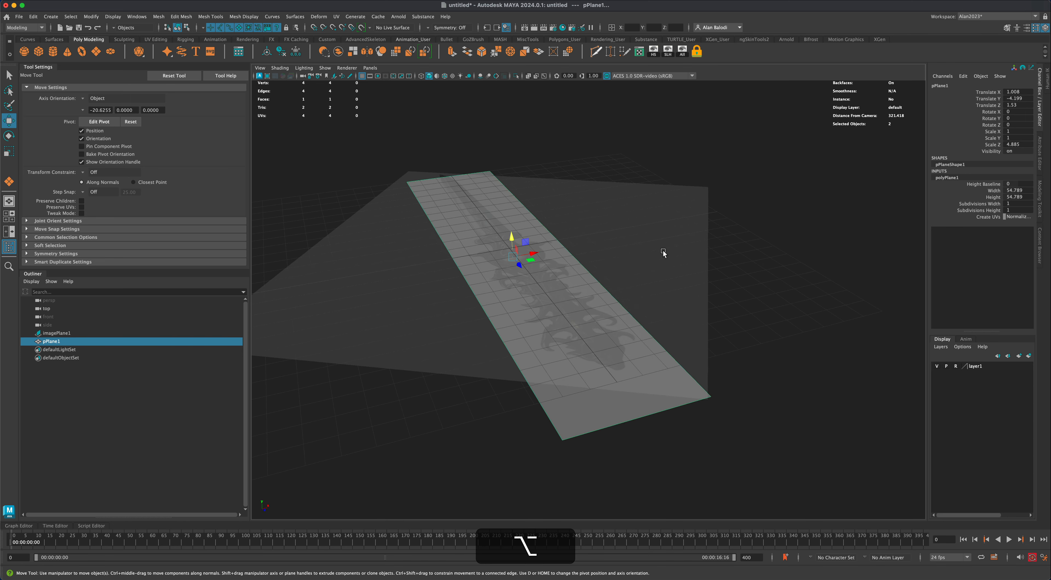
key("alt+super+z")
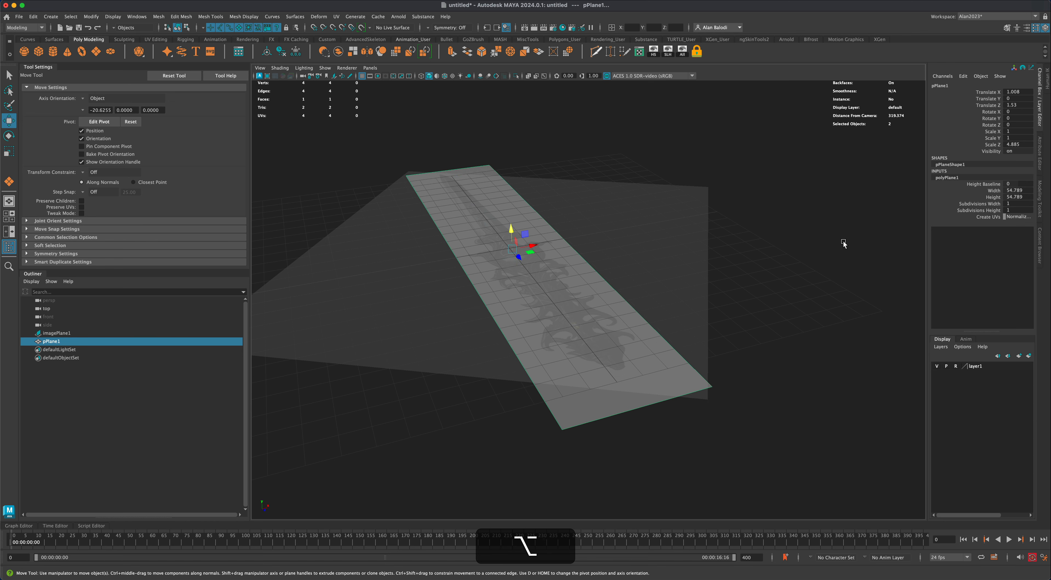
Make the polygon plane a live surface and maximize the top view.
left_click_drag(845, 239, 787, 268, "alt")
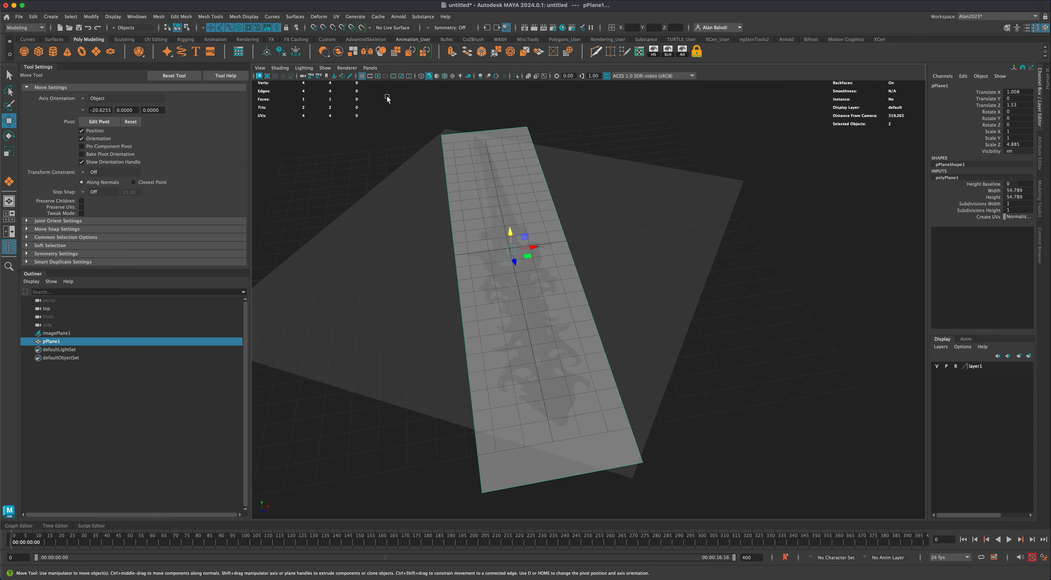
left_click(360, 28)
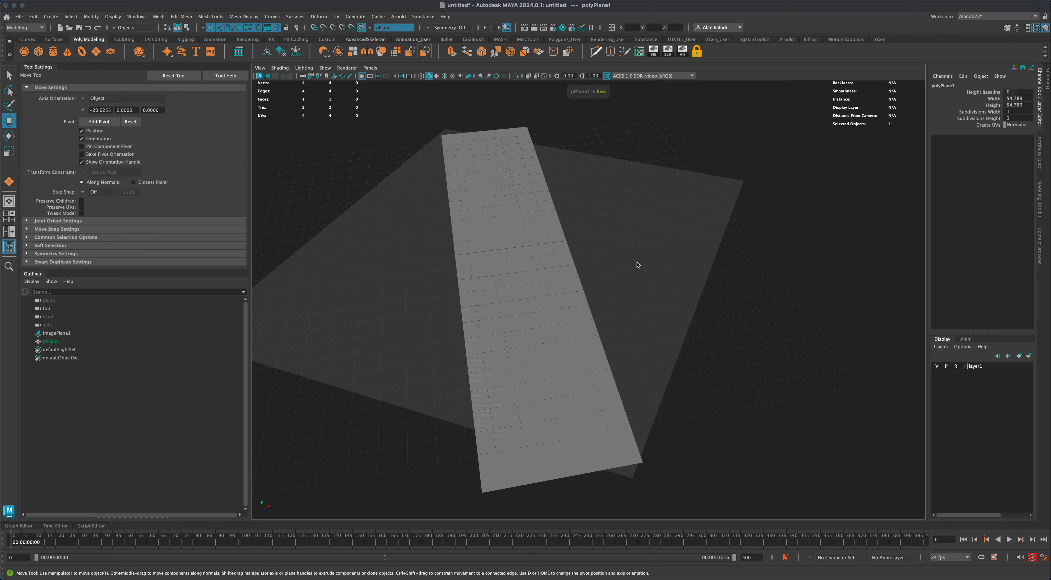
key("space")
key("space")
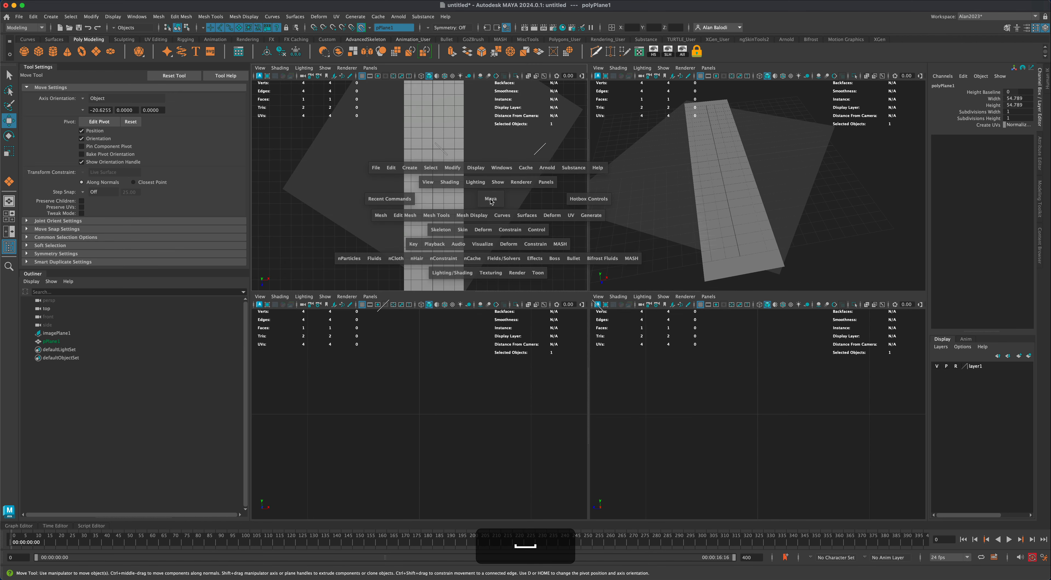
scroll(614, 291, "down", 1)
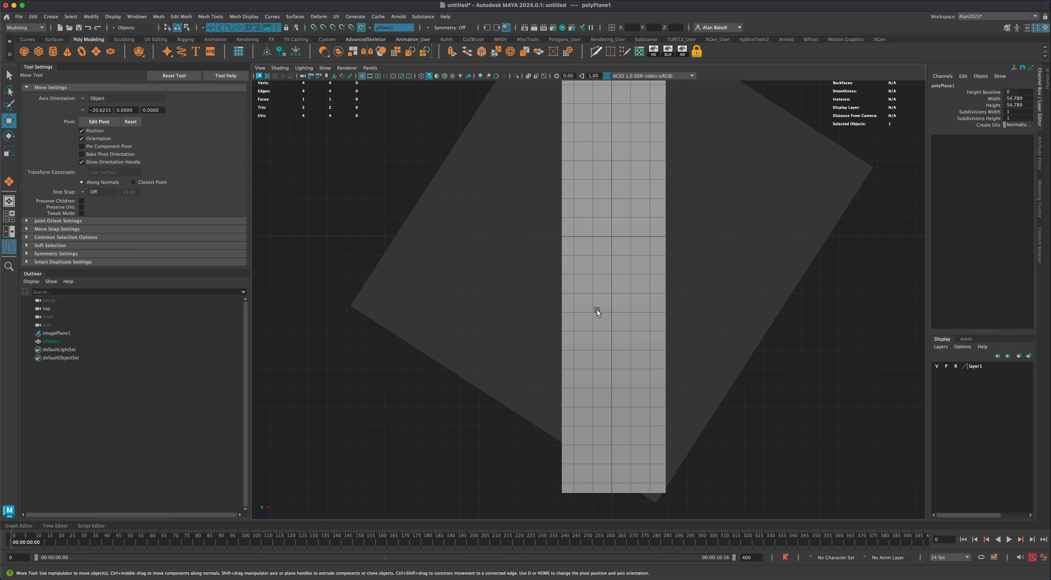
Turn on X-Ray shading in the top view to see the sword reference through the live plane.
left_click(529, 77)
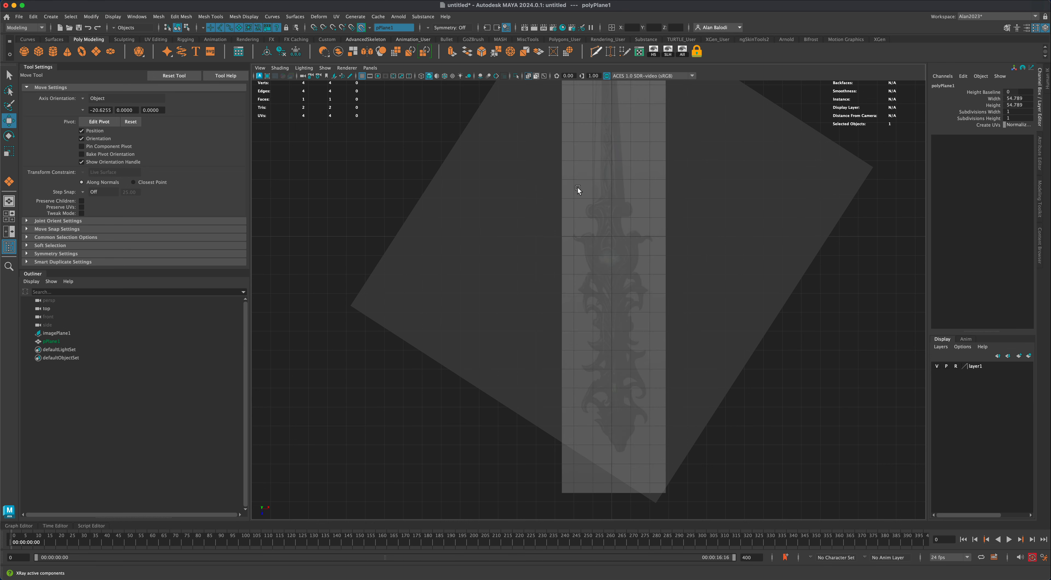
middle_click_drag(578, 187, 535, 279, "alt")
mouse_move(535, 279)
right_mouse_down("alt")
mouse_move(536, 313)
mouse_move(555, 267)
mouse_move(550, 286)
right_mouse_up("alt")
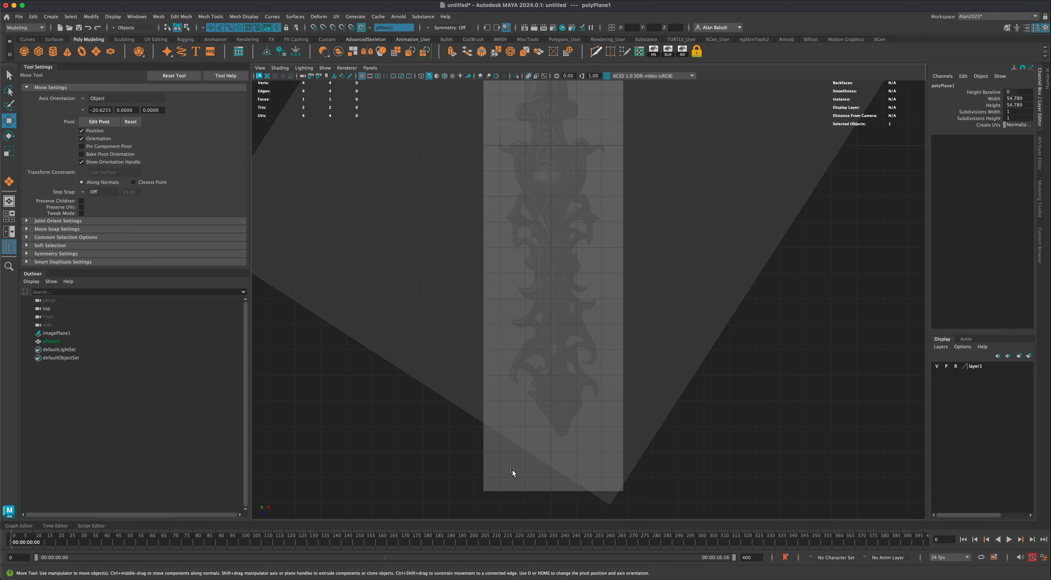
middle_click_drag(574, 170, 555, 251, "alt")
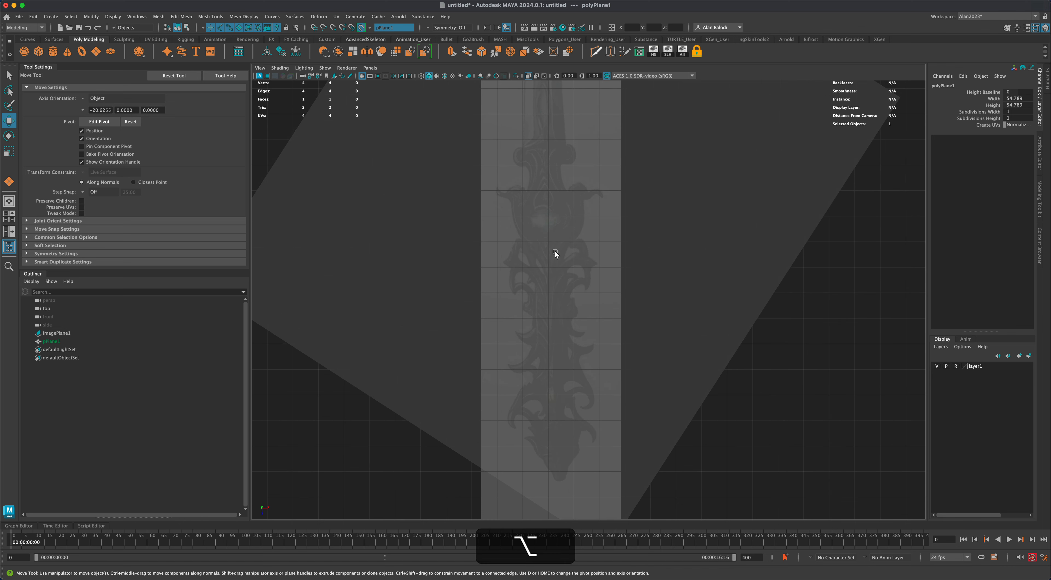
middle_click_drag(551, 342, 549, 297, "alt")
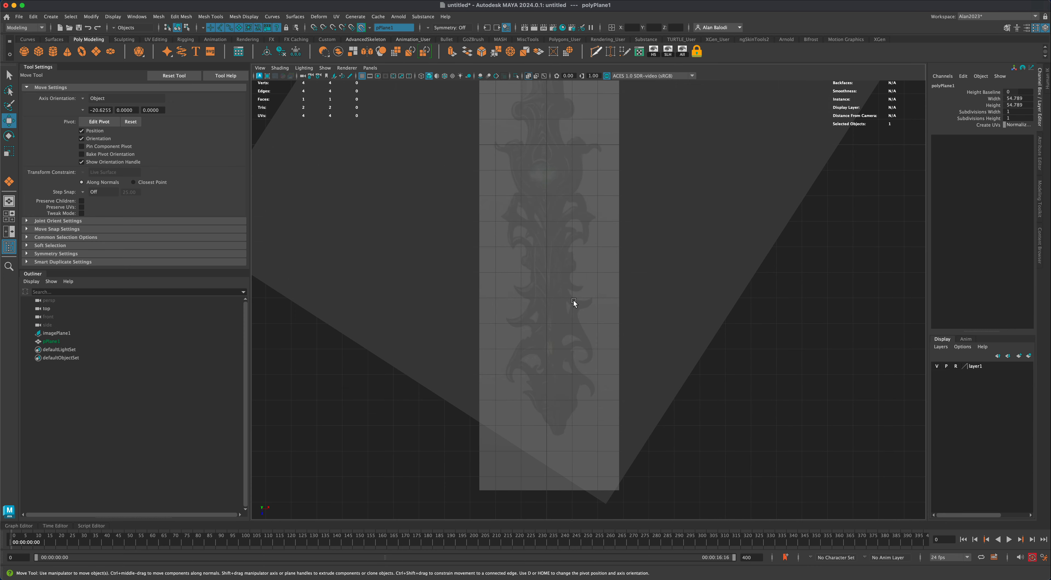
middle_click_drag(559, 380, 567, 351, "alt")
scroll(568, 351, "up", 5)
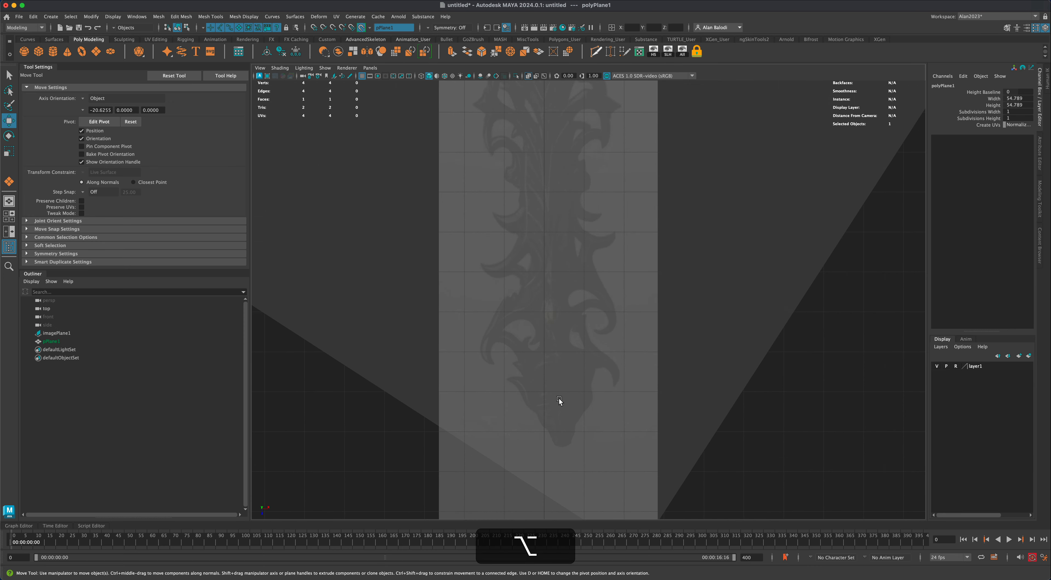
middle_click_drag(560, 399, 548, 301, "alt")
scroll(558, 324, "up", 5)
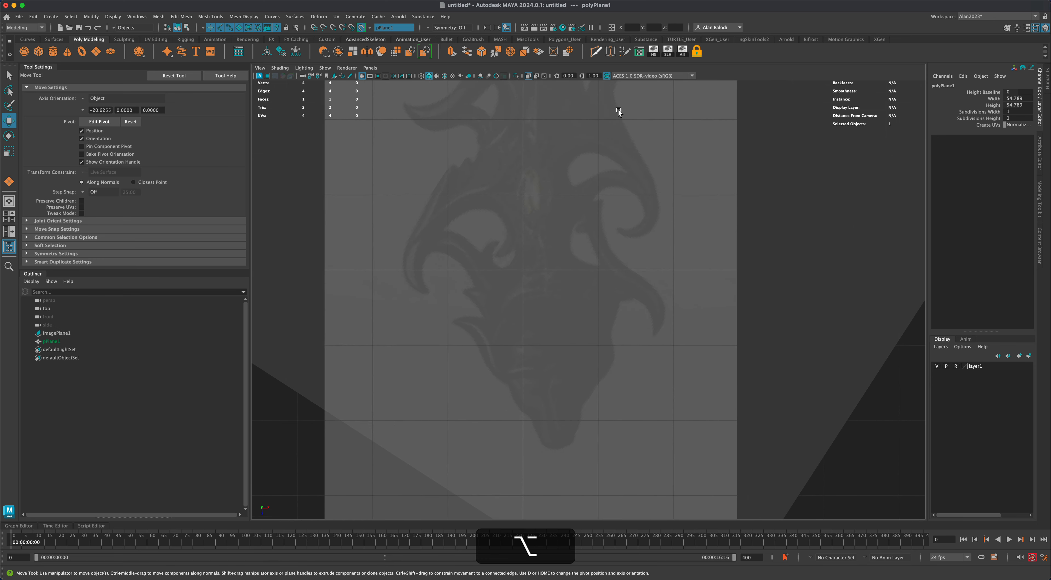
Start Quad Draw and create a first four-point polygon at the lower tip of the sword reference.
left_click(629, 52)
middle_click_drag(544, 441, 542, 414, "alt")
right_click_drag(543, 415, 540, 435, "alt")
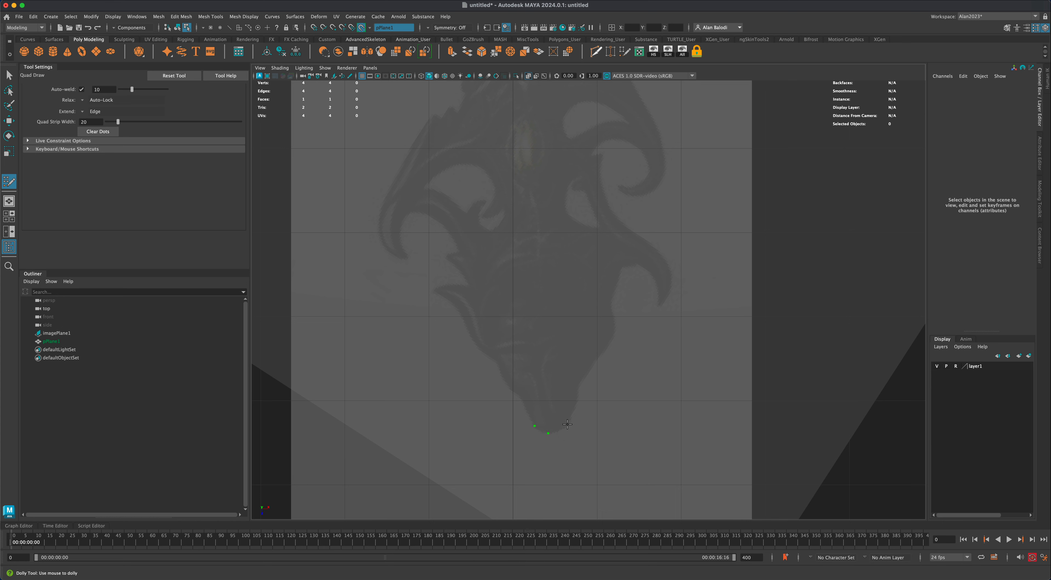
left_click(572, 399, "shift")
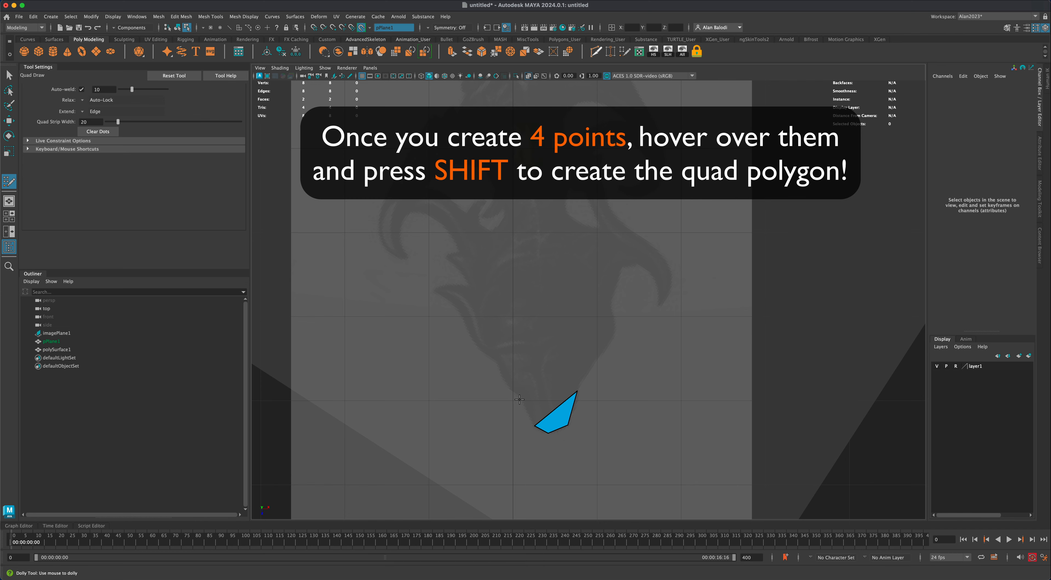
Add quads up from the lower tip along the reference's outline and align a left-edge vertex with it.
left_click(597, 360)
left_click(573, 379, "shift")
left_click(615, 330)
left_click(538, 357)
left_click(583, 340, "shift")
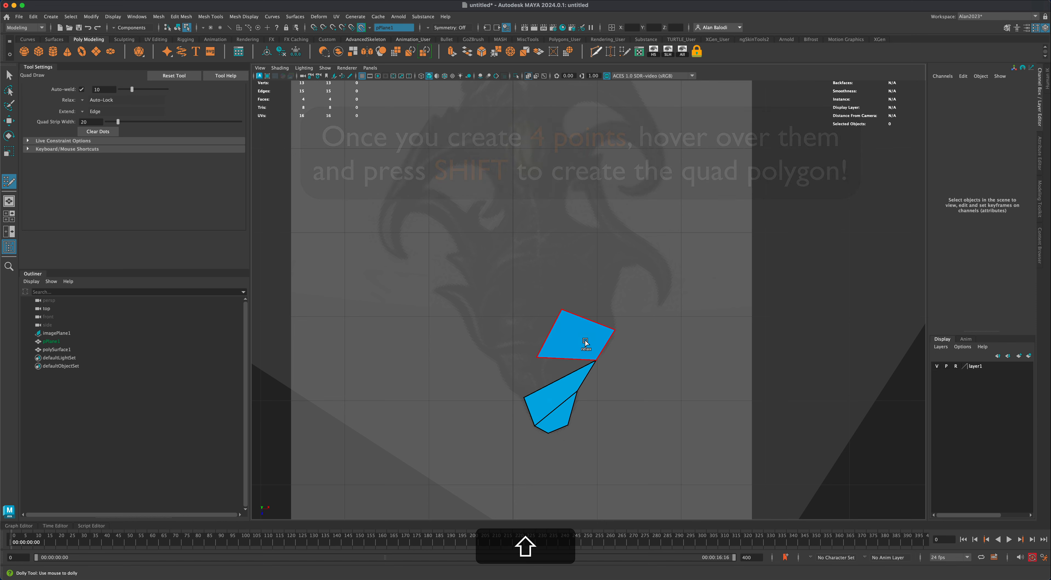
left_click(497, 362)
left_click(545, 370, "shift")
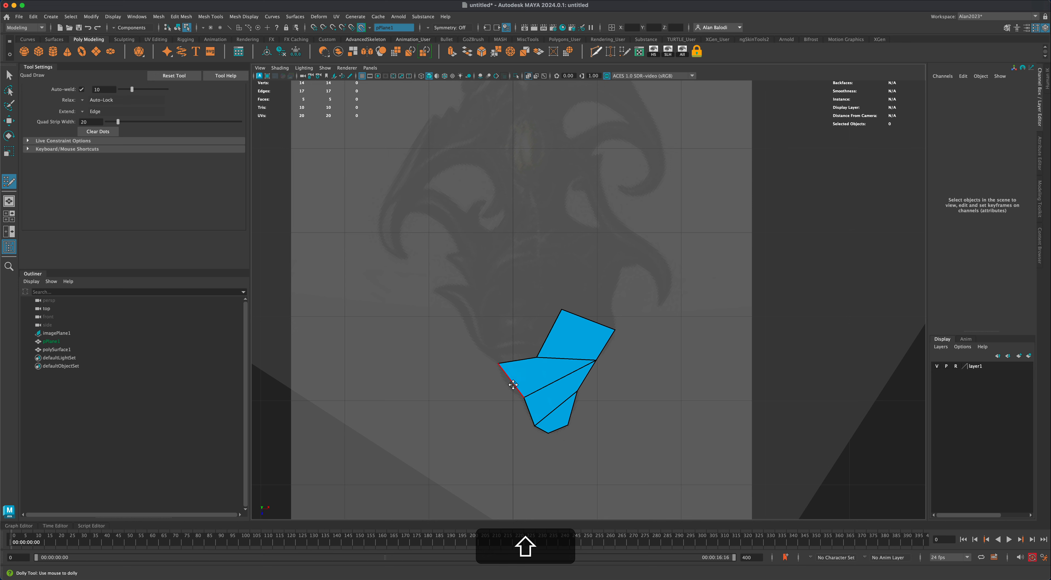
left_click_drag(524, 396, 517, 394)
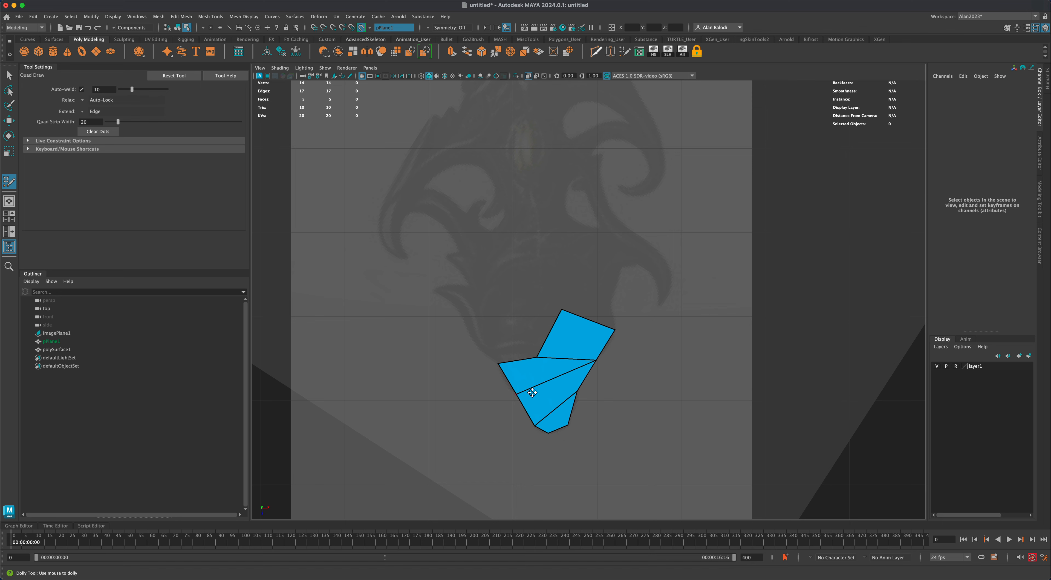
Add a quad on the left outline and another filling the V-shaped gap between the two upper quads.
middle_click_drag(632, 388, 624, 434, "alt")
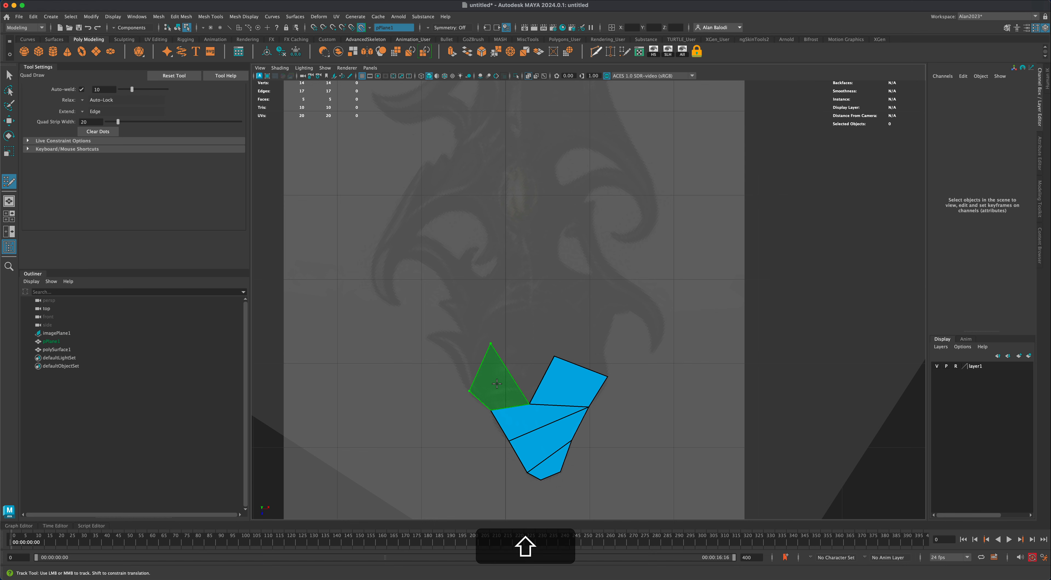
left_click(498, 389, "shift")
middle_click_drag(528, 317, 517, 334, "alt")
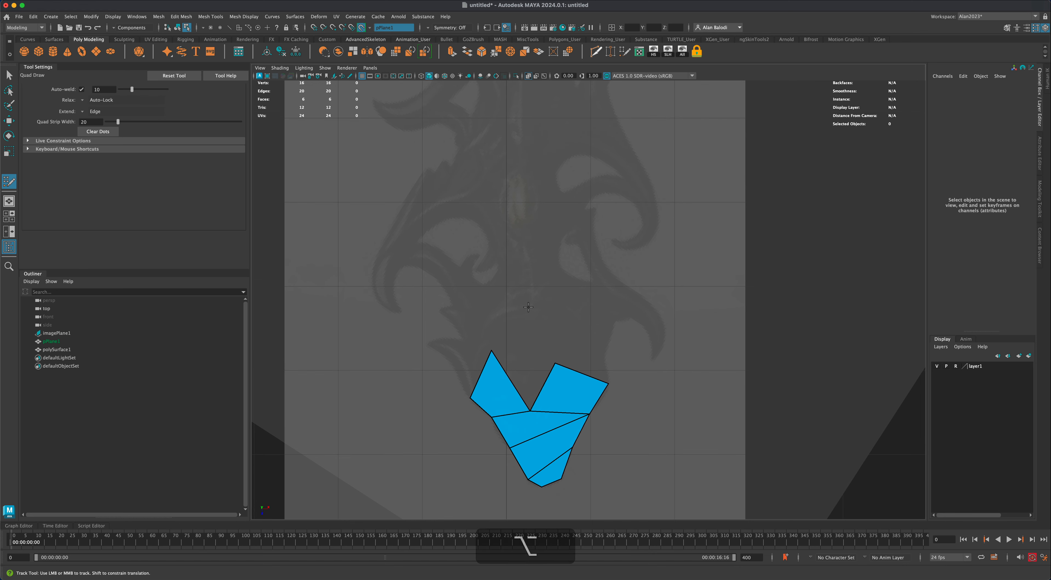
key("shift")
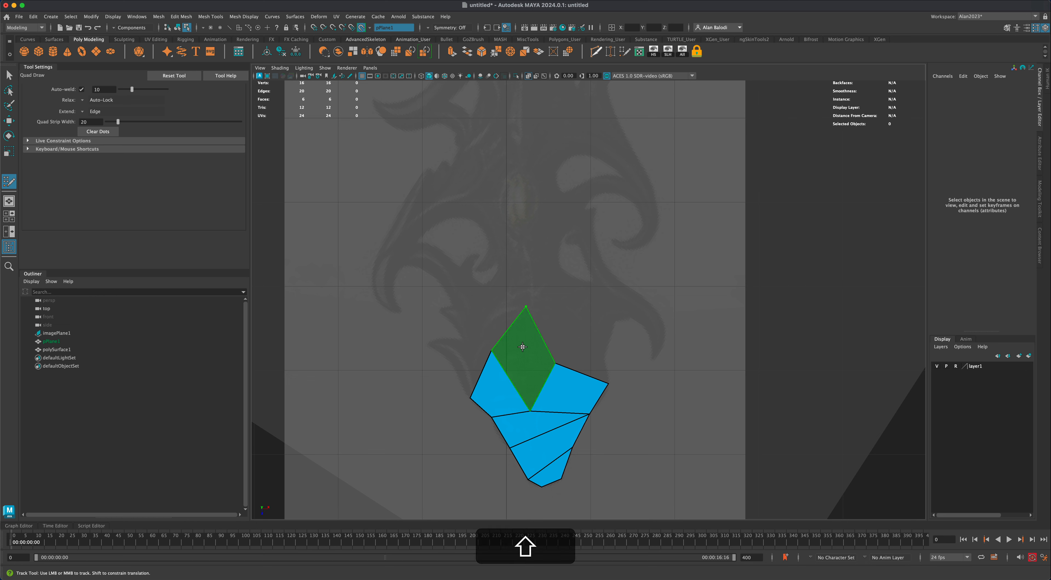
left_click(522, 342, "shift")
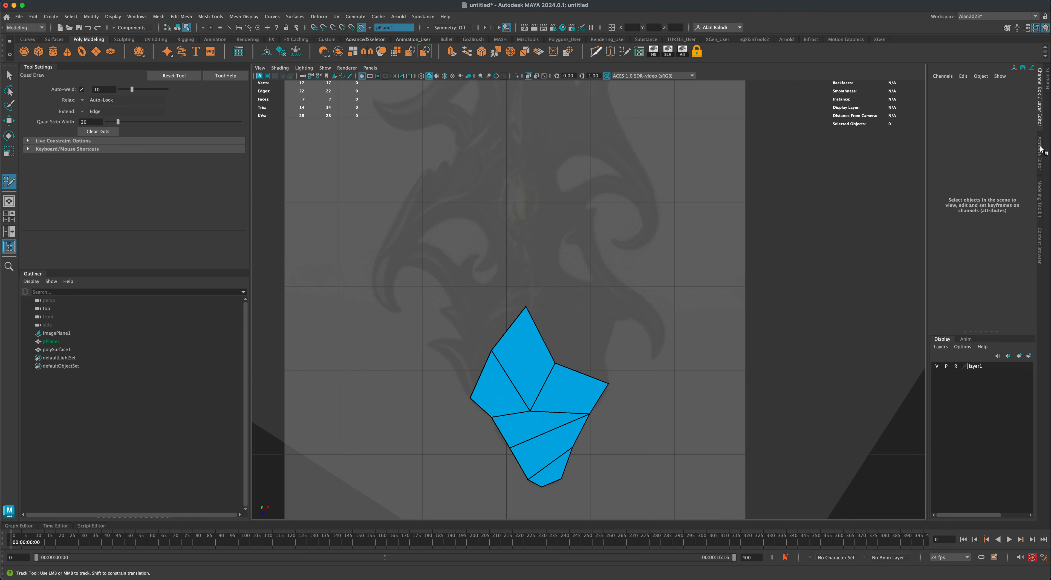
Examine the list of Quad Draw keyboard and mouse shortcuts in the Modeling Toolkit.
left_click(1041, 189)
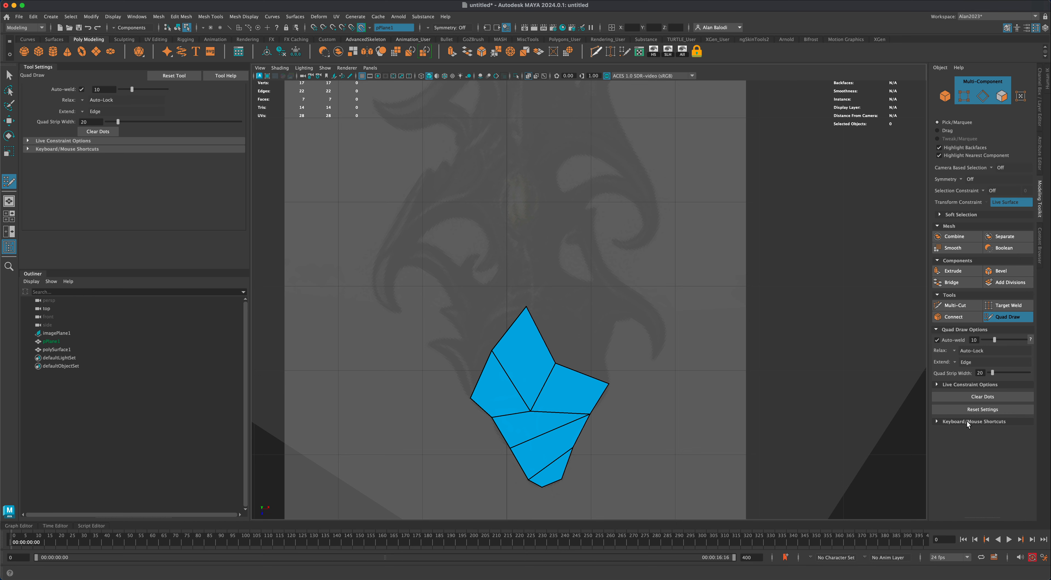
left_click(937, 422)
scroll(955, 462, "down", 5)
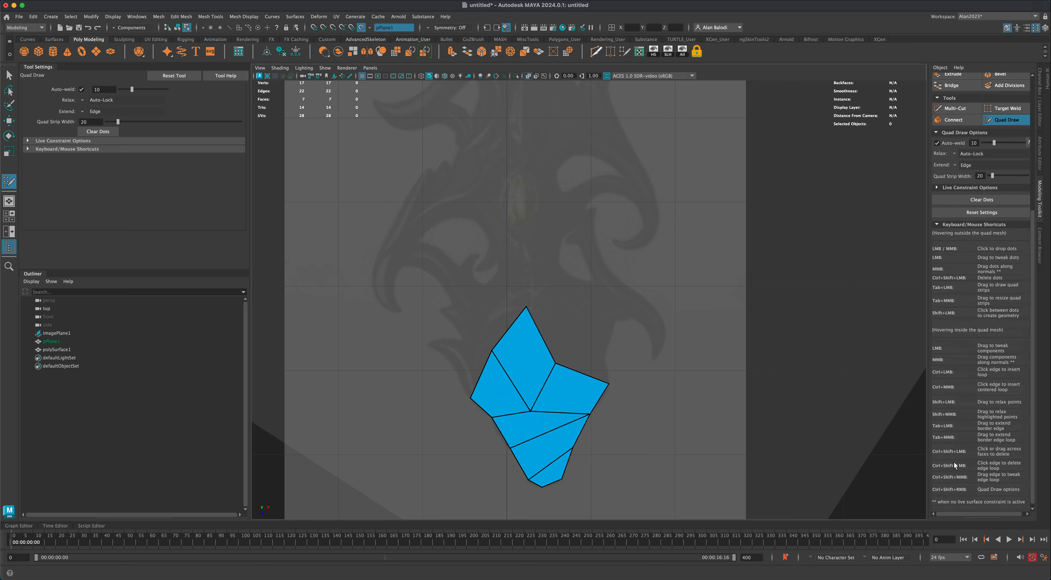
scroll(955, 462, "down", 1)
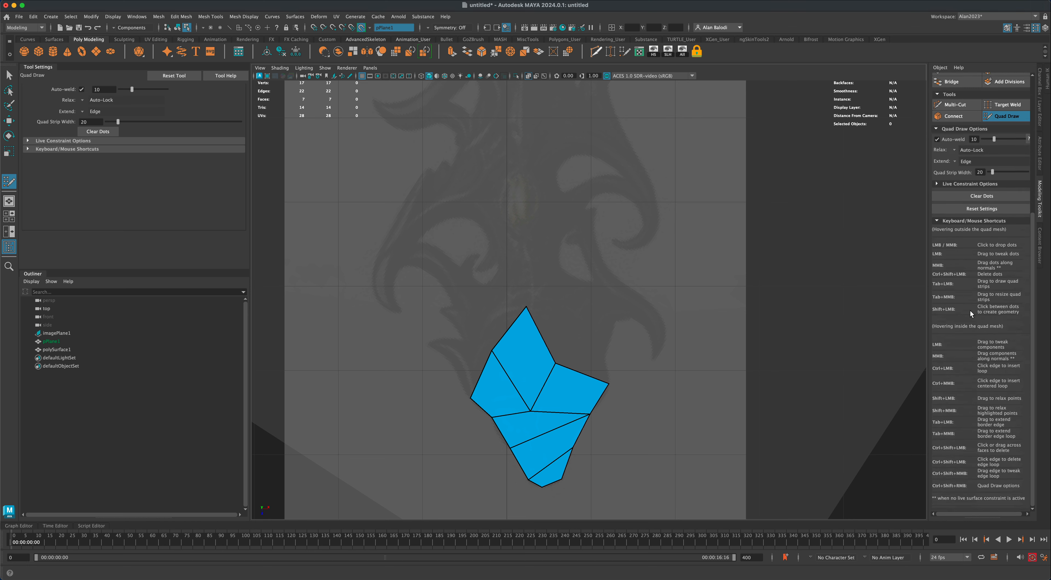
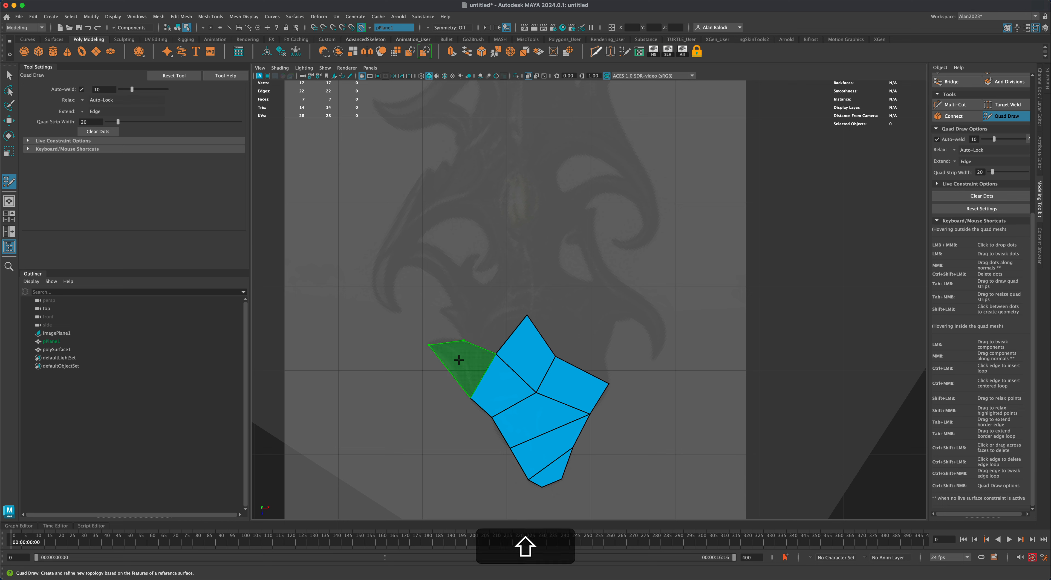
Trace the two lowest spikes on the left outline with quads and adjust their vertices to the reference.
left_click(460, 361, "shift")
left_click_drag(465, 357, 461, 339)
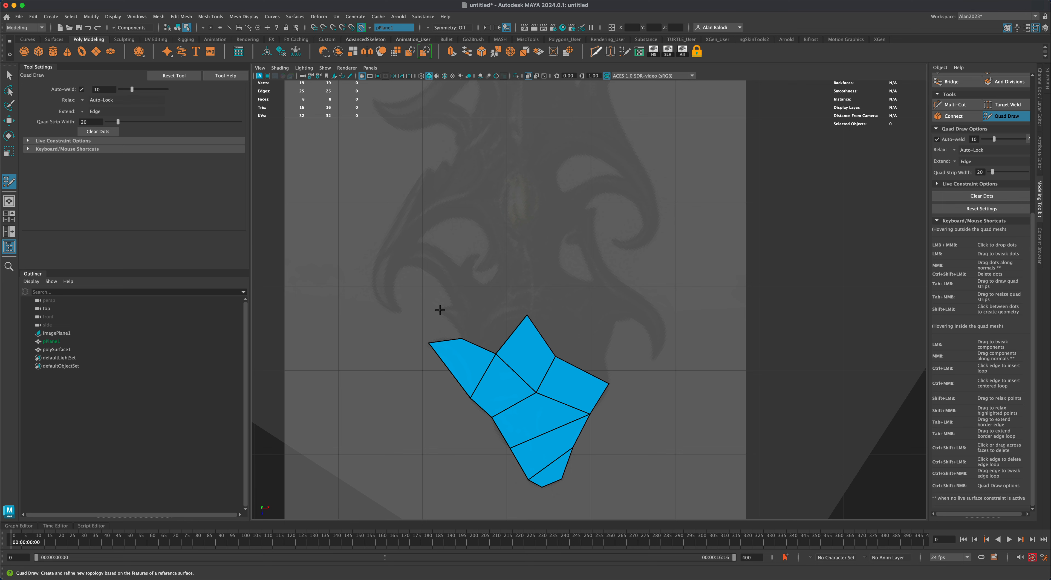
left_click(454, 305)
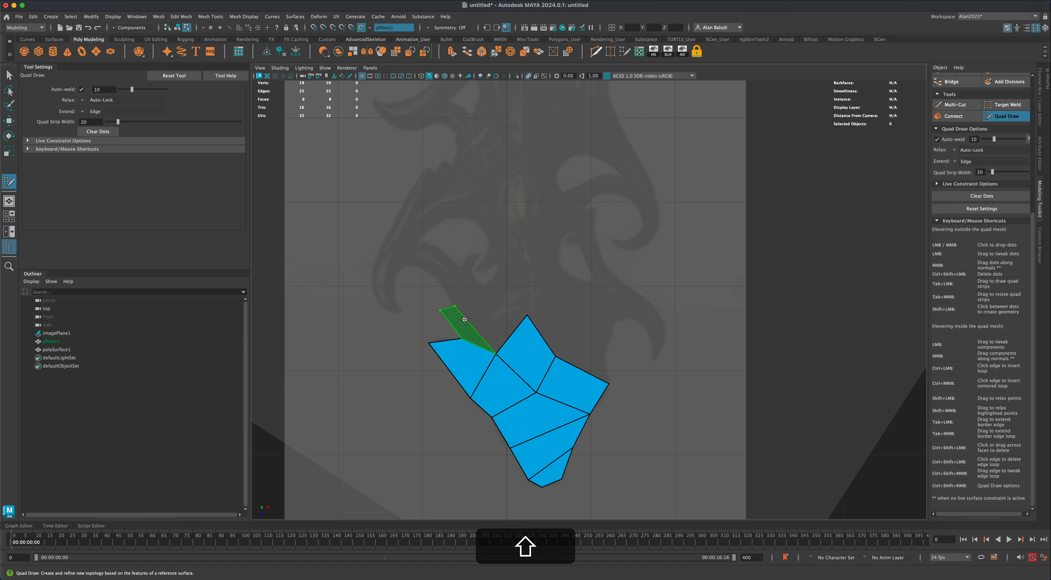
left_click(464, 320, "shift")
left_click_drag(454, 306, 470, 293)
left_click_drag(495, 353, 501, 341)
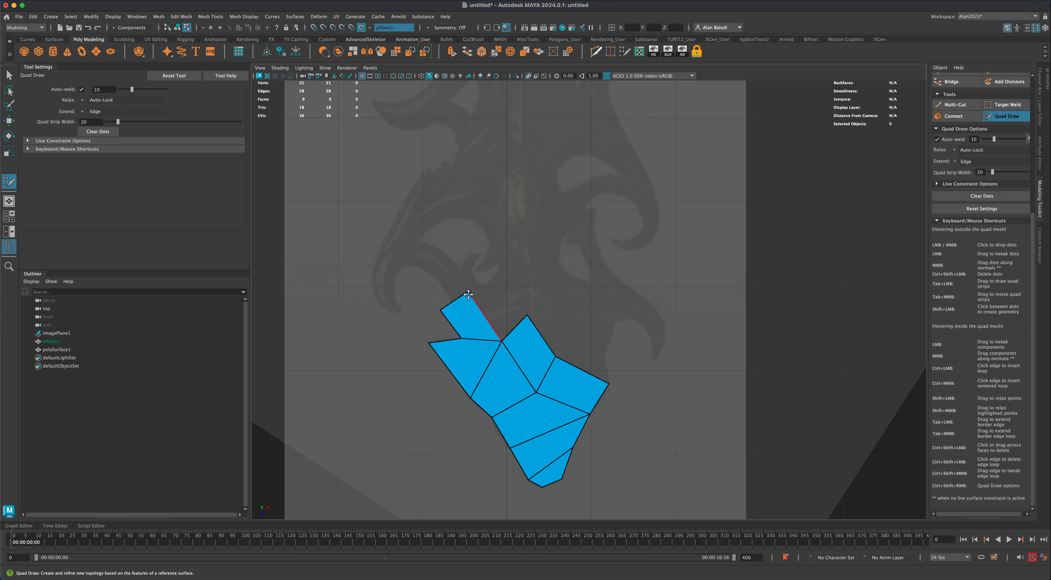
left_click_drag(468, 291, 481, 282)
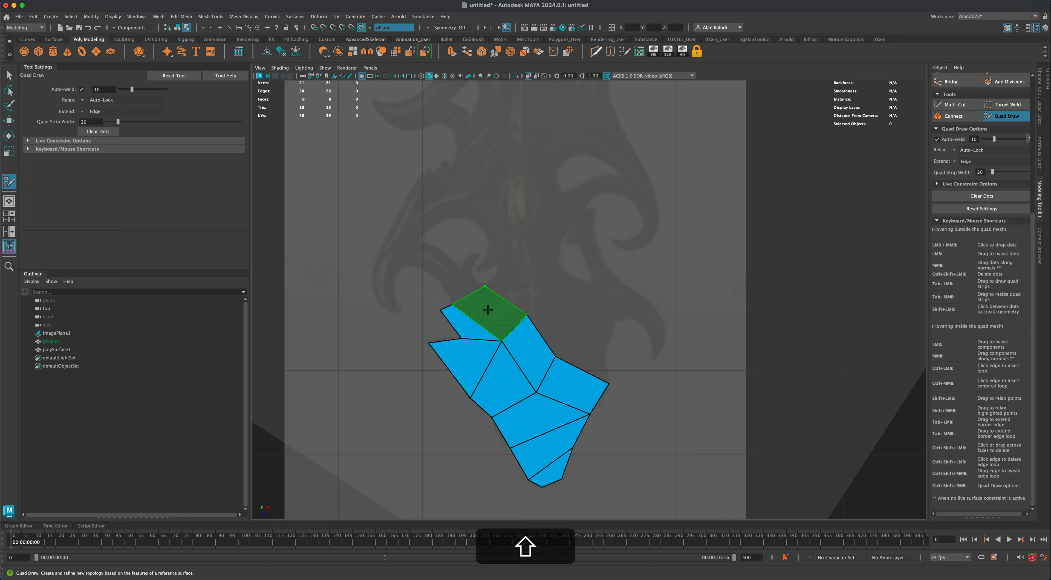
Extend the mesh up the left side with quads into the two small branches, joining them with a triangle.
left_click(488, 310, "shift")
left_click(471, 278)
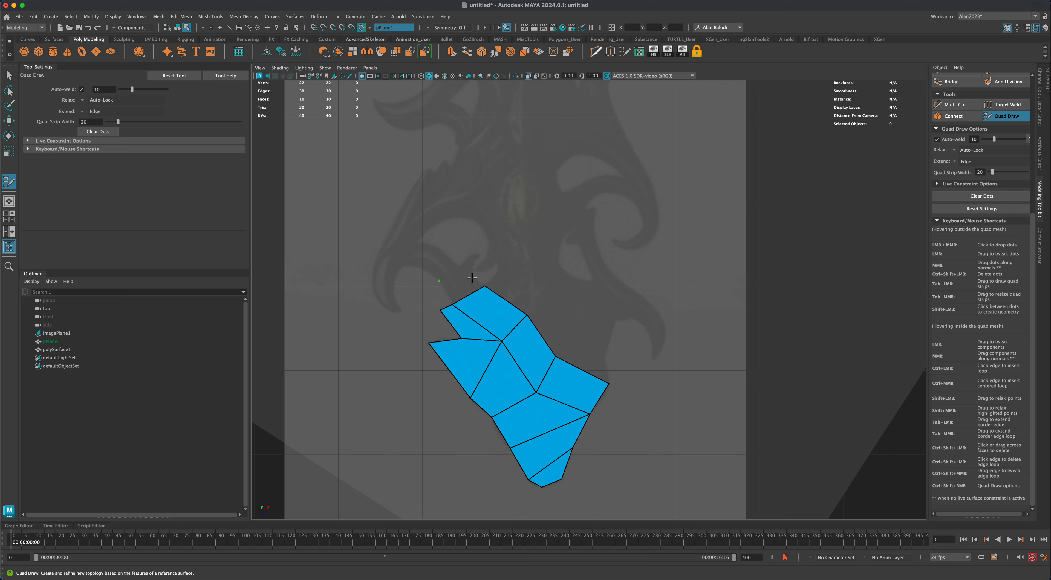
left_click(466, 285, "shift")
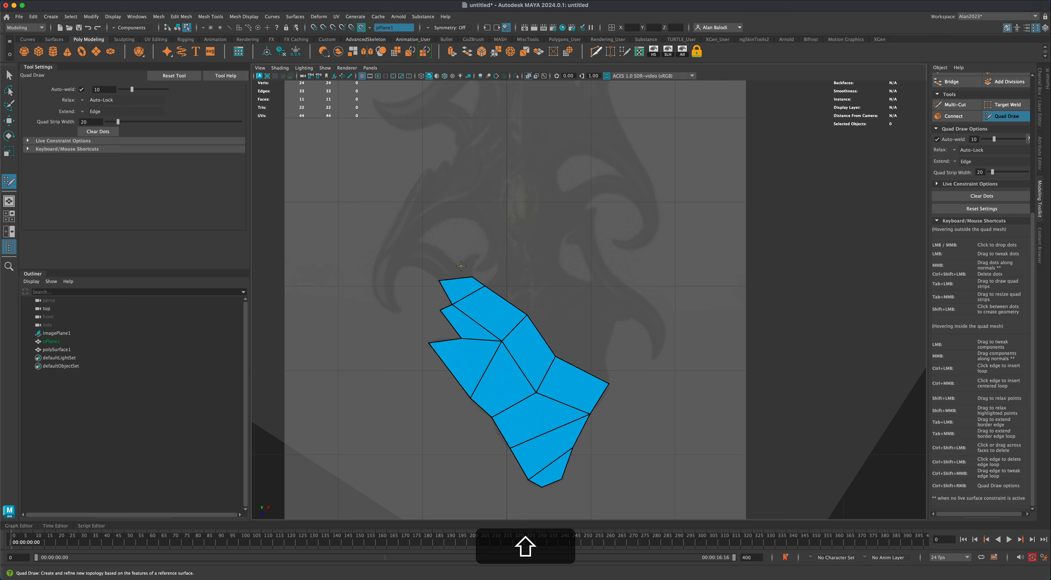
left_click(461, 266)
left_click(476, 256)
left_click(469, 265, "shift")
left_click(424, 243)
left_click(446, 265, "shift")
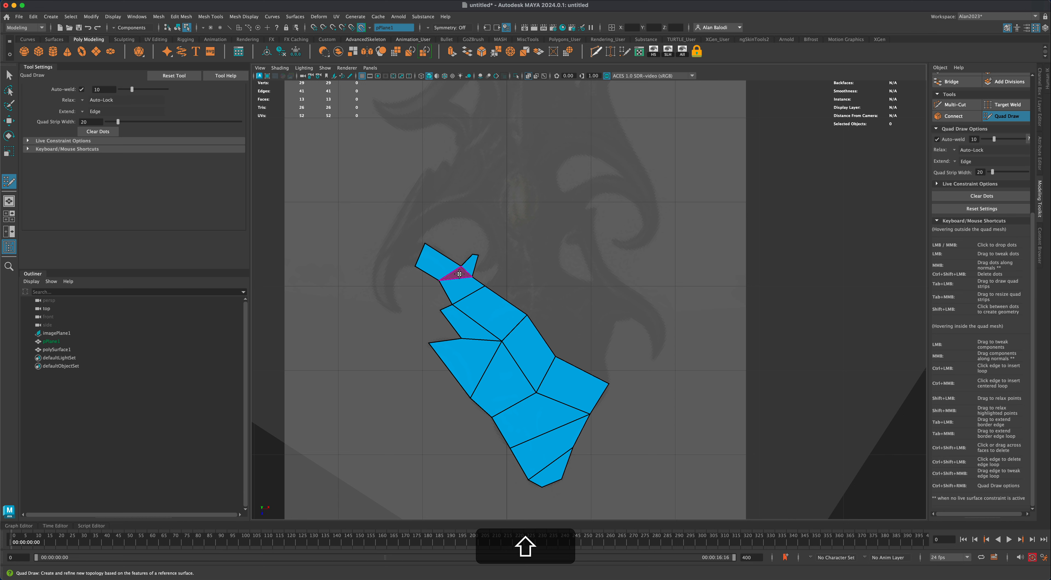
left_click(457, 276, "shift")
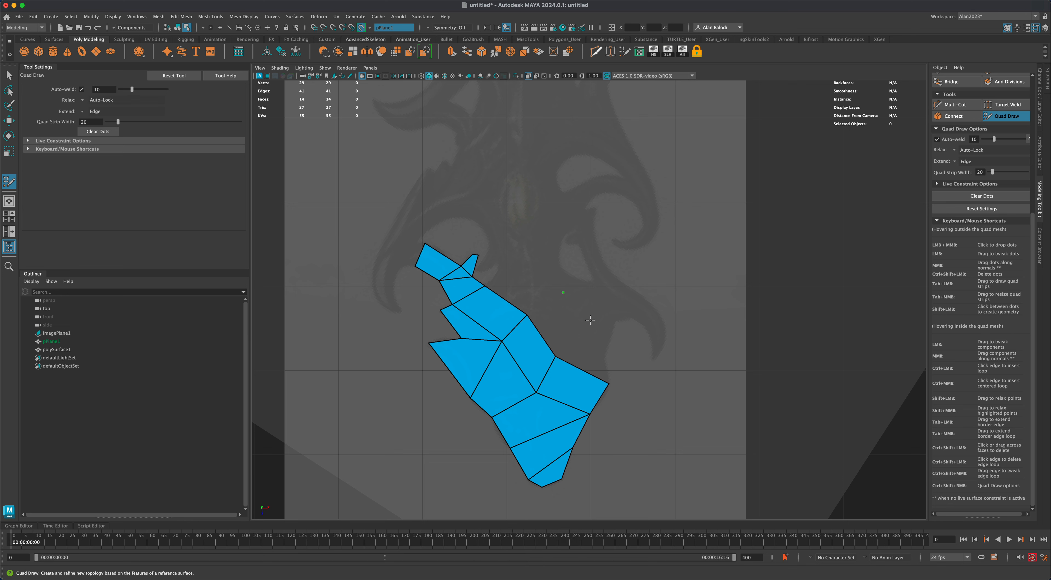
Add quads along the right outline up to the base of the curved hook.
left_click(557, 321, "shift")
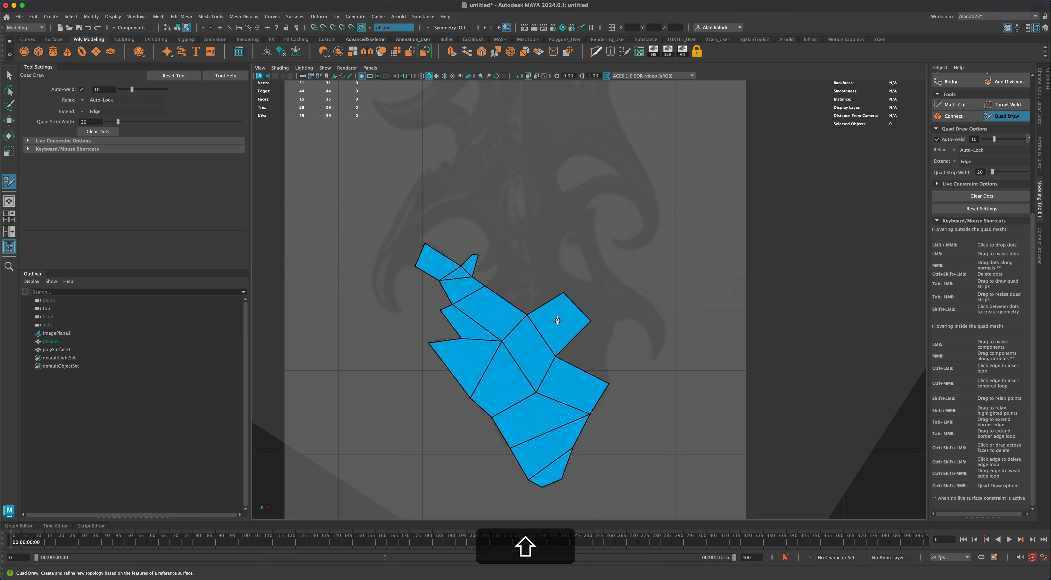
left_click(596, 356, "shift")
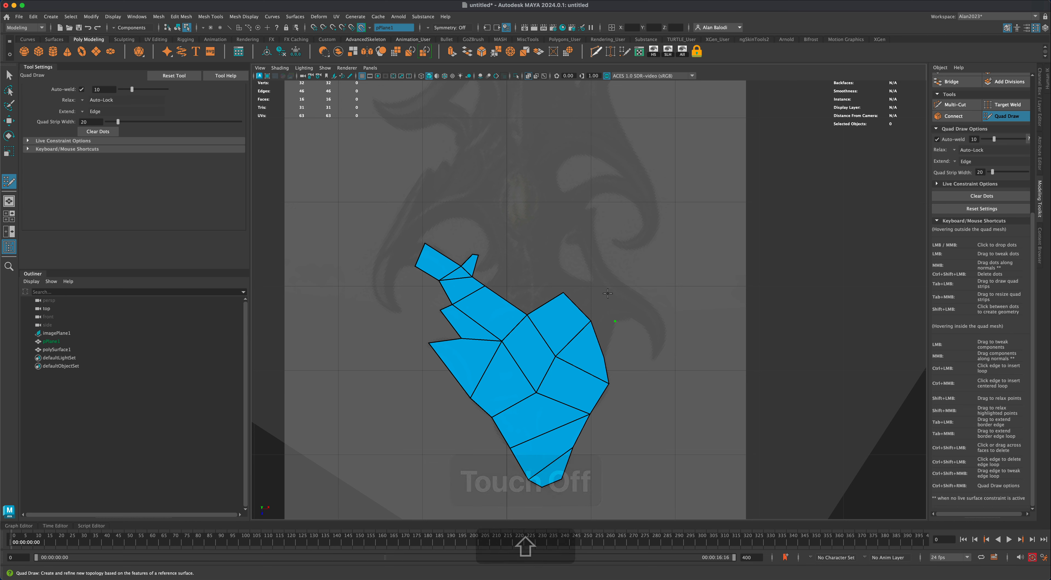
left_click(593, 308, "shift")
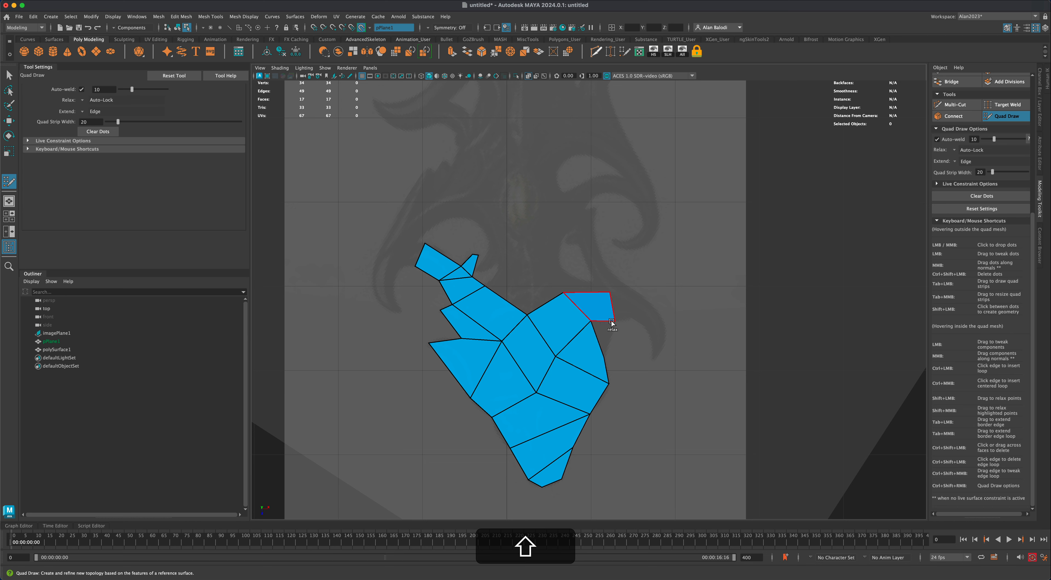
left_click(610, 336, "shift")
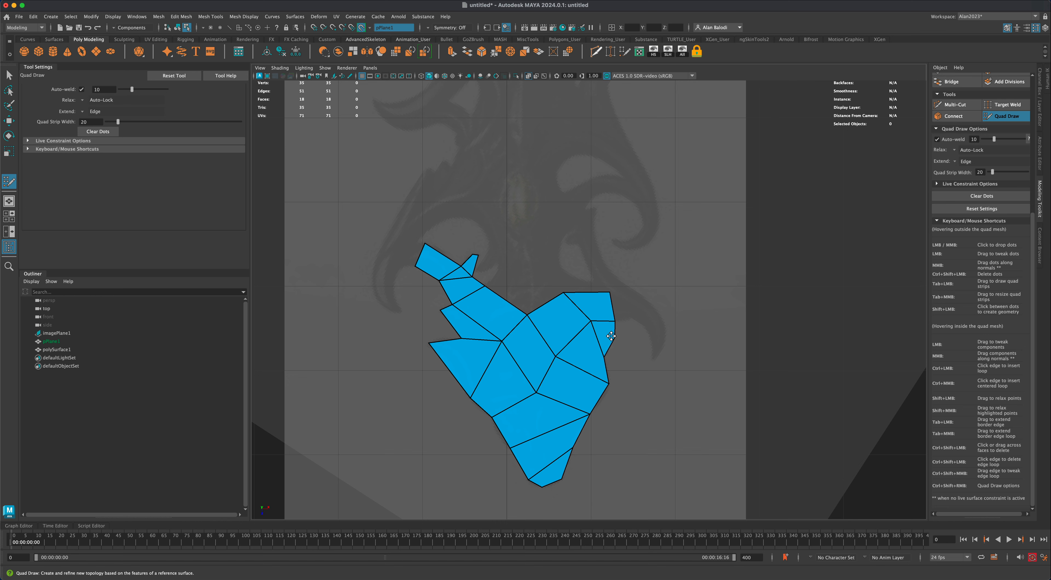
Weld the extra vertex below the right hook's base onto the neighbouring corner to follow the outline.
left_click_drag(604, 328, 606, 333)
key("q")
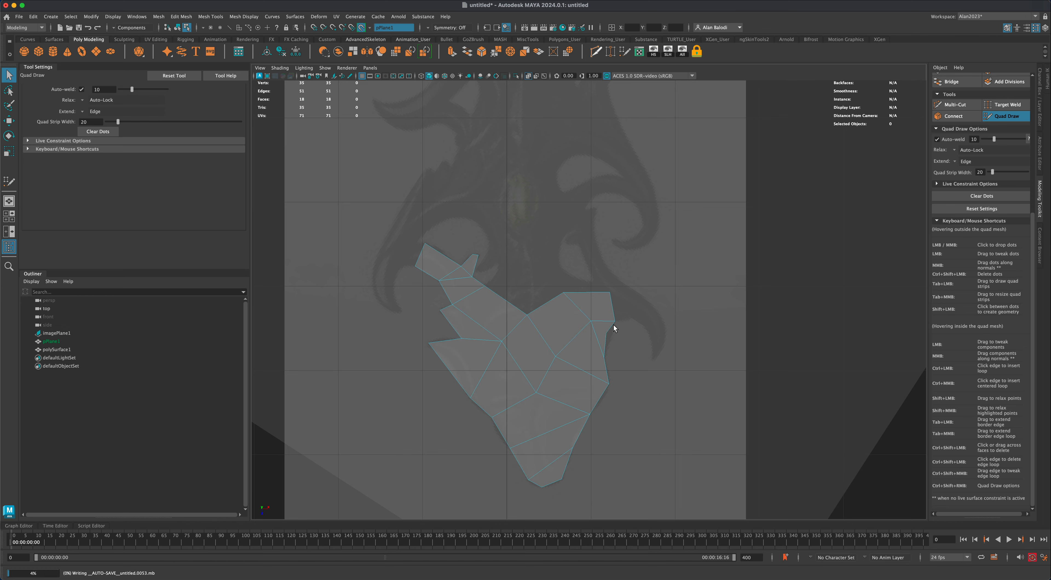
key("y")
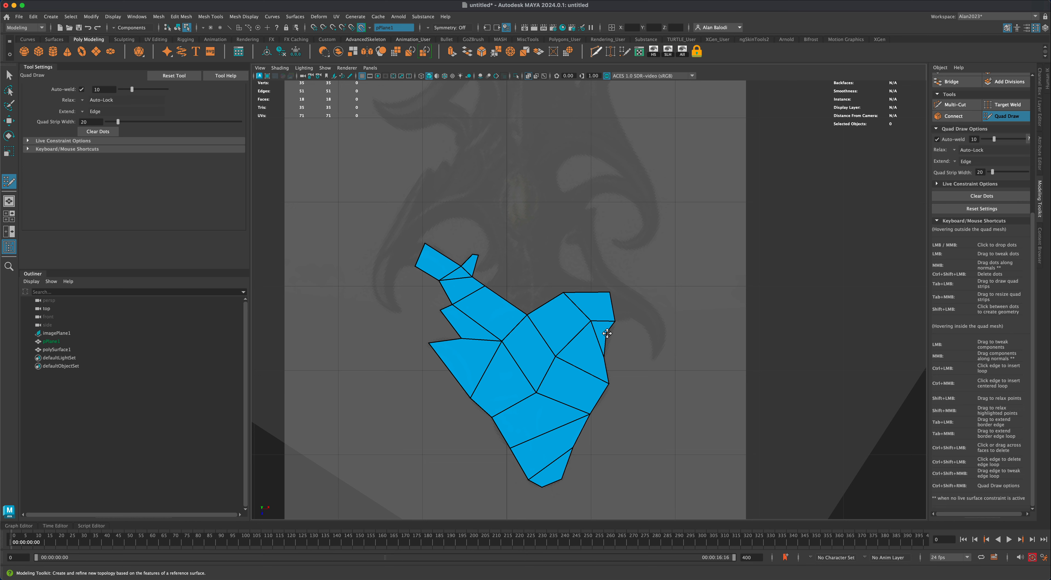
mouse_move(607, 333)
left_mouse_down()
mouse_move(624, 338)
mouse_move(616, 323)
left_mouse_up()
mouse_move(614, 322)
left_mouse_down()
mouse_move(597, 324)
mouse_move(615, 321)
left_mouse_up()
Fill the notch at the top centre of the mesh with a quad and add the next quad along the right hook.
left_click(531, 260)
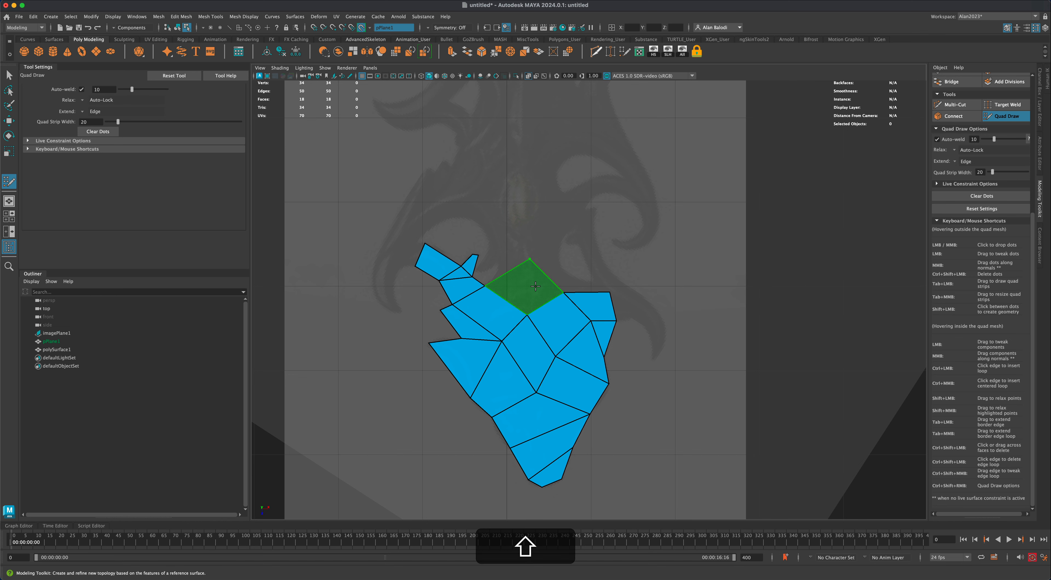
left_click(535, 288, "shift")
scroll(634, 319, "up", 1)
left_click(634, 318)
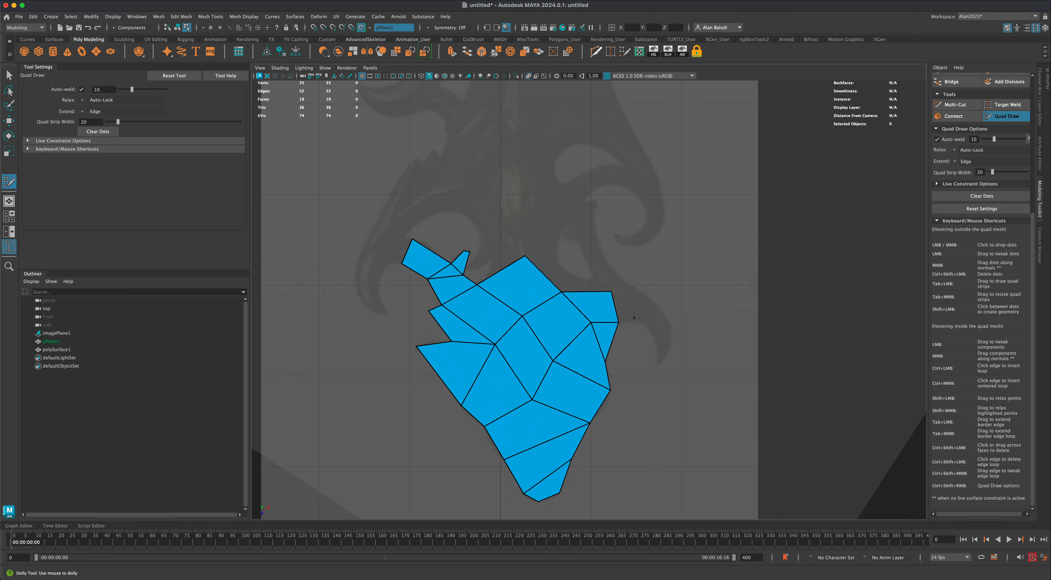
left_click(628, 304, "shift")
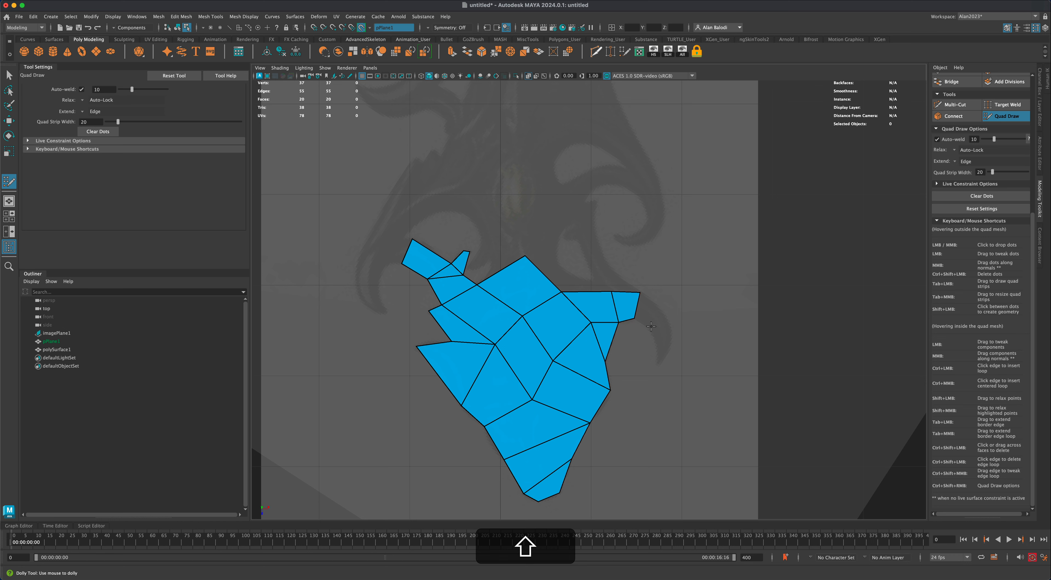
Continue the quad strip around the curve of the right hook down to its pointed end.
left_click(651, 330)
left_click(664, 317)
left_click(651, 312, "shift")
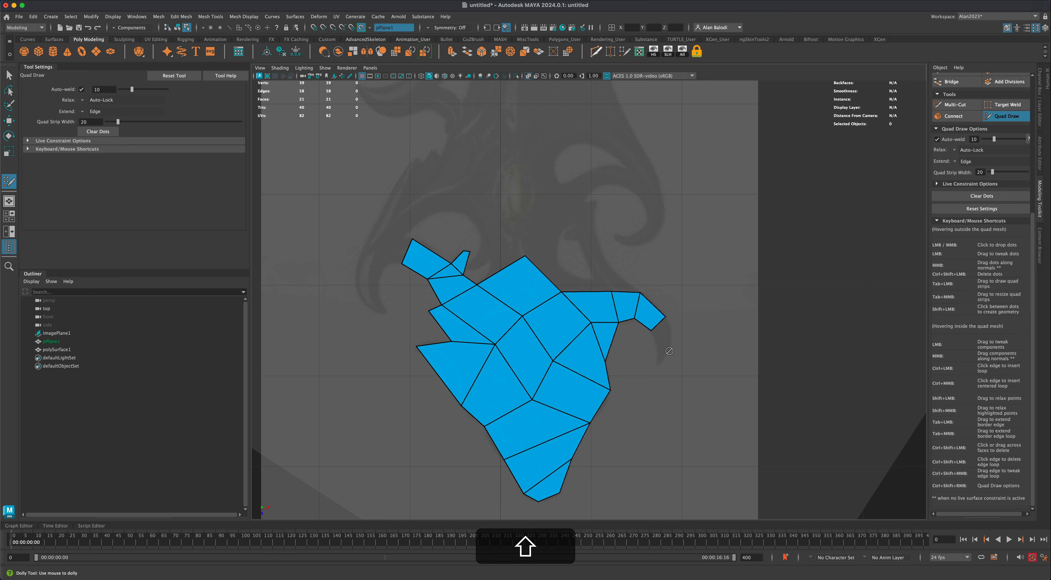
left_click(656, 349)
left_click(669, 349)
left_click(661, 338, "shift")
left_click(657, 363)
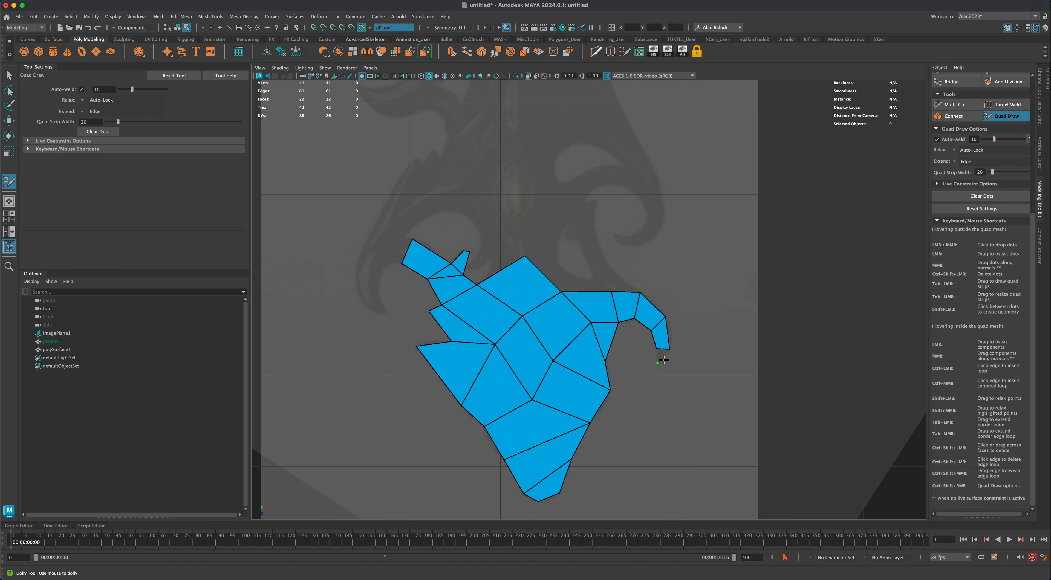
left_click(663, 355, "shift")
Branch a strip of two quads upward from the base of the right hook.
scroll(669, 407, "down", 2)
scroll(669, 407, "down", 4)
mouse_move(680, 326)
middle_mouse_down("alt")
mouse_move(668, 392)
mouse_move(652, 319)
middle_mouse_up("alt")
scroll(669, 358, "down", 2)
scroll(636, 363, "up", 3)
middle_click(636, 366)
middle_click(631, 369)
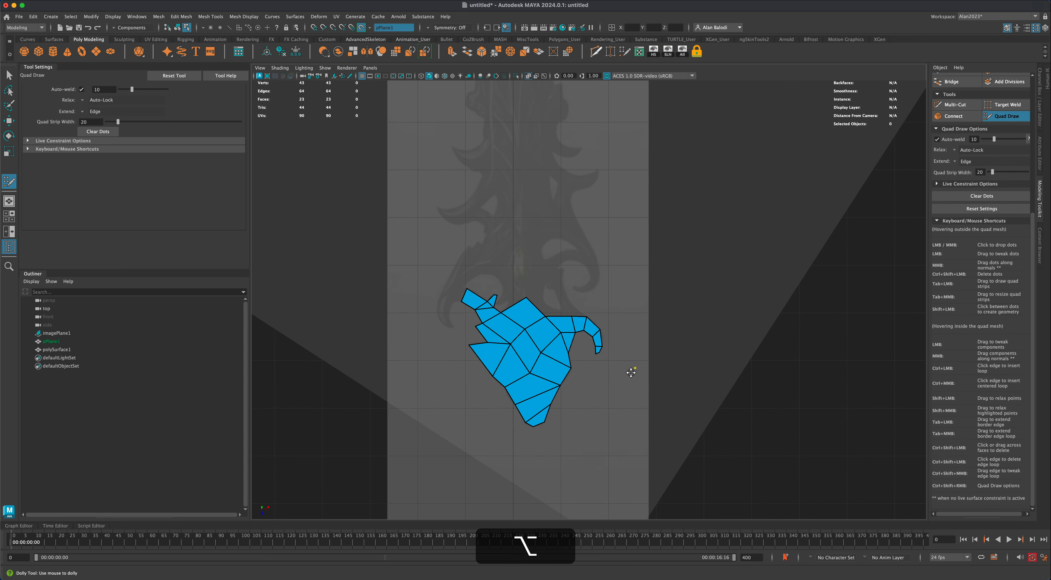
middle_click_drag(604, 399, 608, 405, "alt")
scroll(620, 391, "up", 5)
left_click(565, 330, "shift")
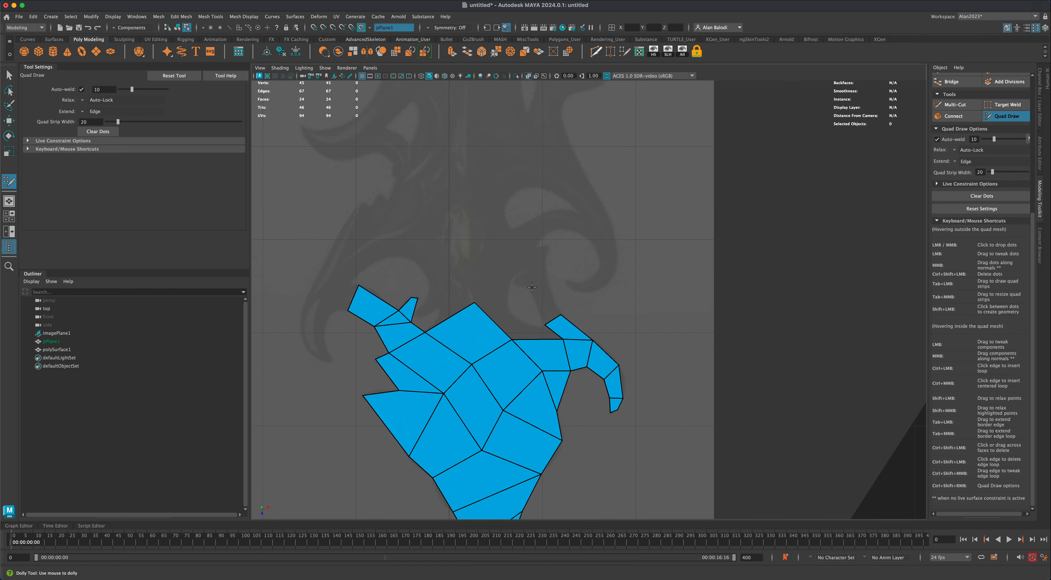
left_click(546, 275)
left_click(530, 286)
left_click(545, 302, "shift")
Add quads around the opening between the central peak and the upward branch, and widen the branch's upper end.
left_click(519, 322)
left_click(508, 308)
left_click(532, 333, "shift")
scroll(507, 293, "up", 4)
middle_click_drag(507, 293, 579, 348, "alt")
left_click(497, 341, "shift")
left_click(589, 266)
left_click(545, 301, "shift")
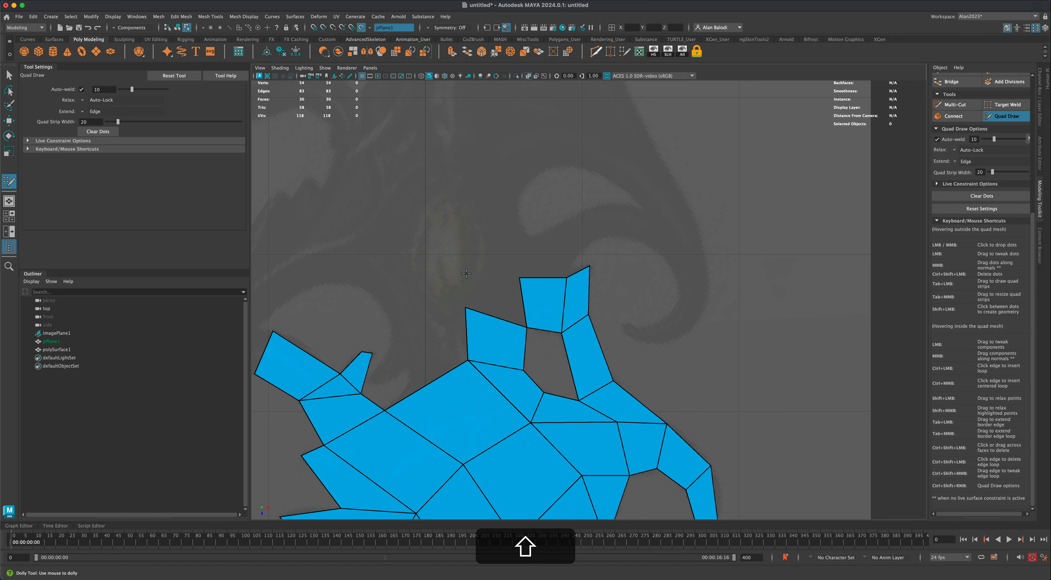
Add a quad above the central peak and build a quad strip around the small curl on its right, down to the tip.
left_click(495, 295, "shift")
left_click(624, 204)
left_click(605, 224, "shift")
left_click(647, 228, "shift")
left_click(641, 331, "shift")
left_click(674, 322, "shift")
left_click(690, 293, "shift")
left_click(688, 261, "shift")
left_click(673, 223, "shift")
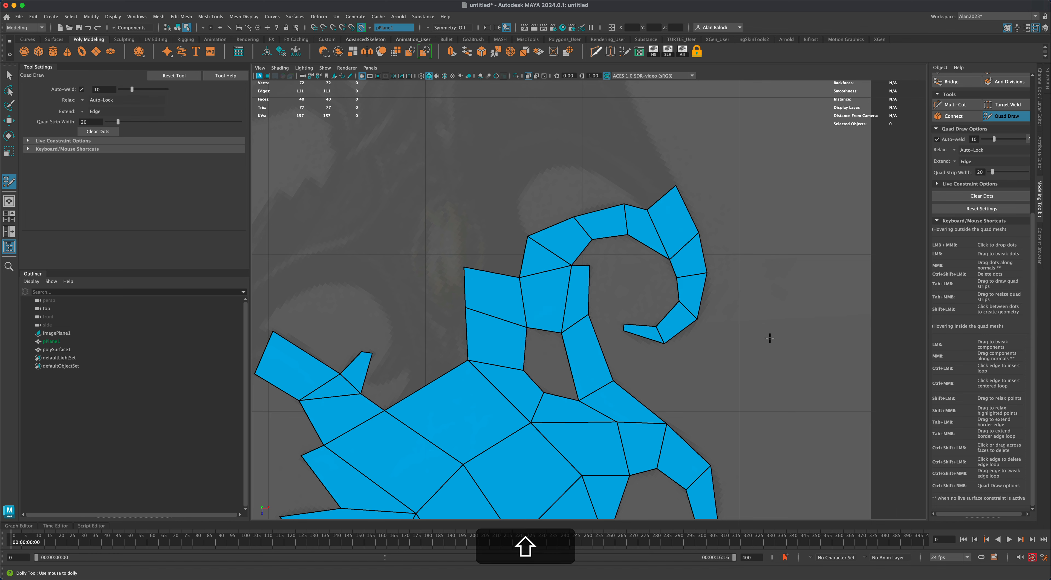
Build a wider arc of quads over the small curl and join its inner end to the central column.
middle_click_drag(770, 338, 791, 422, "alt")
left_click(669, 253, "shift")
left_click_drag(666, 200, 659, 187)
left_click(568, 164)
left_click(607, 212, "shift")
left_click(532, 214, "shift")
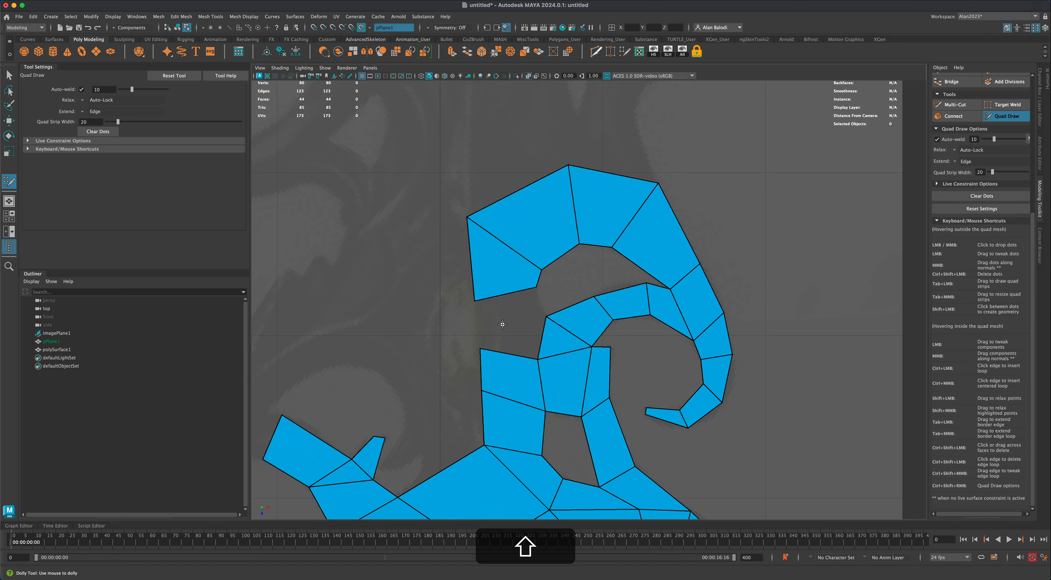
left_click(500, 323, "shift")
Extend quads leftward from the central column and shape the small pointed hook beneath them.
middle_click_drag(477, 424, 604, 269, "alt")
left_click(549, 256)
left_click(554, 298, "shift")
left_click_drag(549, 256, 537, 303)
left_click(517, 273)
left_click(515, 298, "shift")
left_click(567, 282, "shift")
left_click(559, 228, "shift")
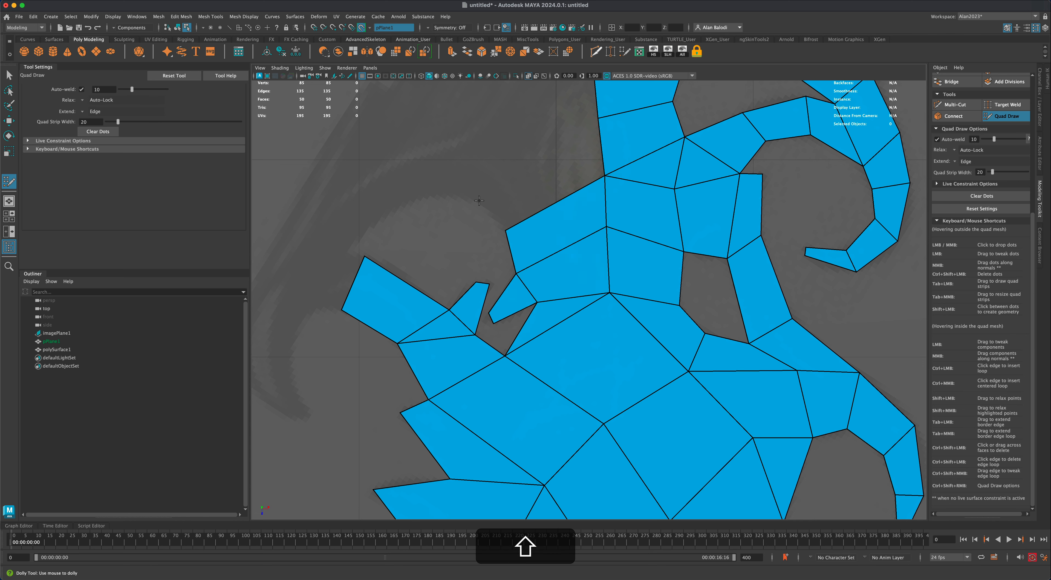
Trace the large left hook with a curving quad strip and fill the area between it and the central arc.
middle_click_drag(543, 175, 553, 222, "alt")
middle_click_drag(441, 294, 556, 294, "alt")
left_click(459, 330, "shift")
left_click(409, 327, "shift")
left_click(398, 383, "shift")
left_click(404, 438, "shift")
middle_click_drag(432, 389, 423, 454, "alt")
left_click(440, 332, "shift")
left_click(496, 271, "shift")
Draw a separate quad strip along the upper left hook, ending in its narrow tip.
mouse_move(530, 175)
middle_mouse_down("alt")
mouse_move(432, 278)
mouse_move(477, 348)
middle_mouse_up("alt")
left_click(471, 271, "shift")
left_click(455, 255, "shift")
left_click(407, 217, "shift")
left_click(363, 245, "shift")
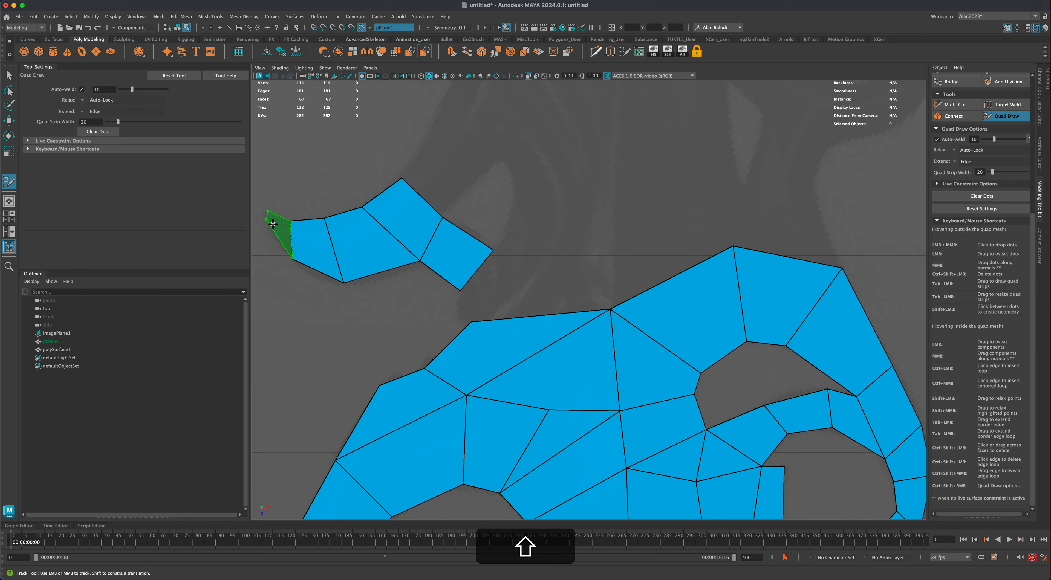
left_click(280, 232, "shift")
Connect the separate hook strip to the central body with quads and add the pointed spike above it.
mouse_move(469, 229)
middle_mouse_down("alt")
mouse_move(457, 300)
mouse_move(497, 350)
middle_mouse_up("alt")
left_click(477, 342, "shift")
left_click(519, 300, "shift")
middle_click_drag(522, 240, 522, 301, "alt")
left_click(604, 312, "shift")
middle_click_drag(490, 253, 555, 309, "alt")
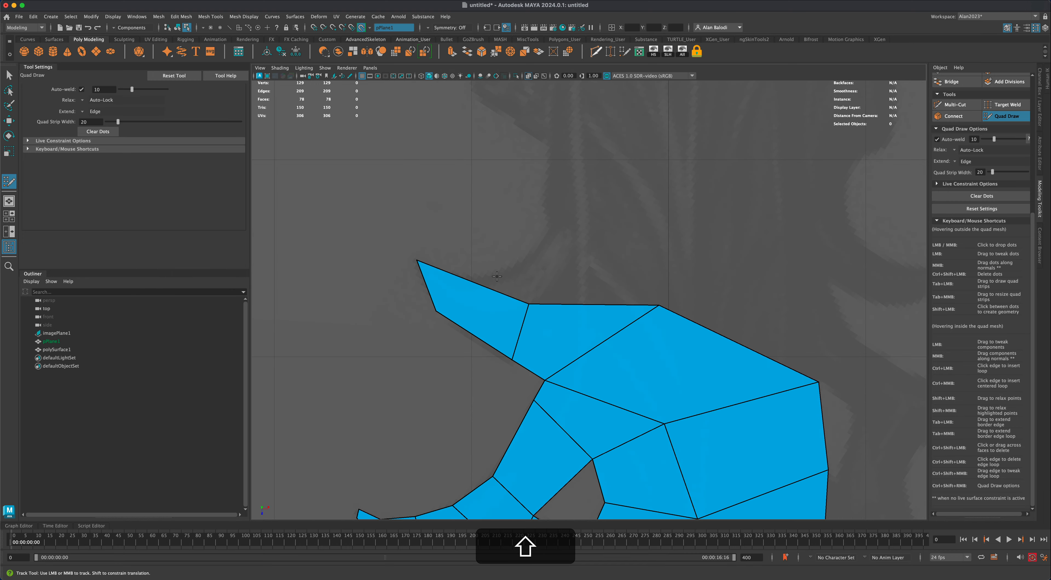
Reshape the corner at the left spike and build quads upward to the rounded upper left lobe.
left_click_drag(528, 304, 474, 281)
left_click(565, 266, "shift")
middle_click_drag(571, 223, 498, 297, "alt")
left_click(562, 294, "shift")
middle_click_drag(562, 245, 562, 324, "alt")
left_click(474, 260, "shift")
left_click(580, 281, "shift")
Extend a short stack of quads upward from the large right arc beside the central body.
mouse_move(816, 335)
right_mouse_down("alt")
mouse_move(701, 354)
mouse_move(775, 346)
right_mouse_up("alt")
left_click(551, 332, "shift")
left_click(756, 379, "shift")
left_click_drag(754, 383, 564, 256)
left_click(565, 256, "shift+super")
mouse_move(531, 276)
right_mouse_down("alt")
mouse_move(543, 284)
mouse_move(432, 286)
mouse_move(628, 286)
right_mouse_up("alt")
left_click(584, 372, "shift")
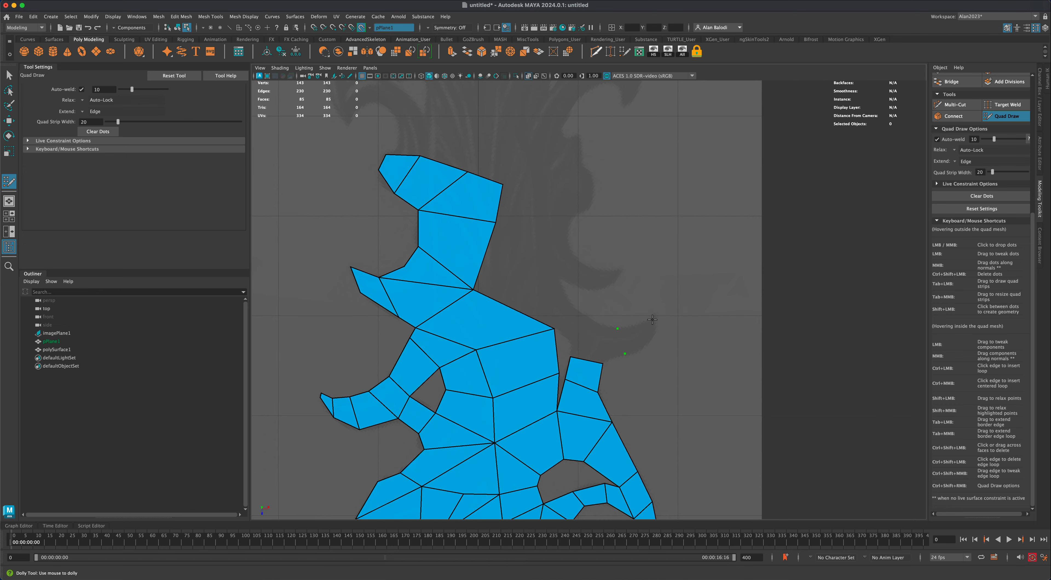
Add quads for the outward-pointing right spike and link its base to the central body.
right_click_drag(644, 364, 670, 364, "alt")
left_click(607, 361, "shift")
left_click(646, 342, "shift")
left_click(584, 342, "shift")
Fill the upper centre of the body with quads and add the small curved hook above the right spike.
left_click(512, 281, "shift")
left_click(535, 241, "shift")
left_click(561, 257, "shift")
left_click(590, 272, "shift")
left_click(613, 272, "shift")
middle_click_drag(571, 212, 589, 281, "alt")
left_click(526, 248, "shift")
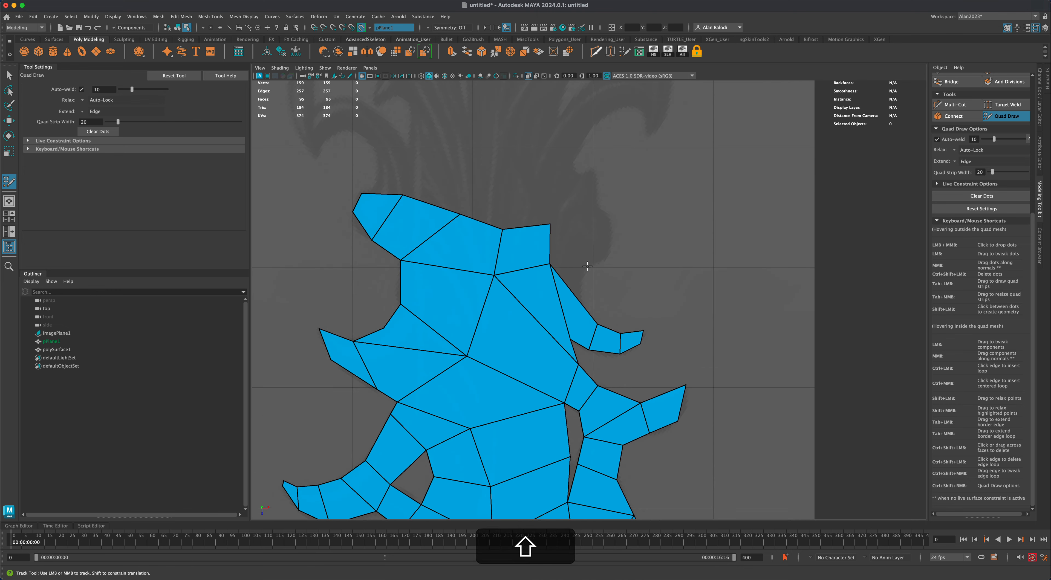
Extend the top row of quads to the right and close it with the rounded lobe.
left_click(567, 259, "shift")
left_click_drag(588, 267, 599, 207)
left_click_drag(580, 280, 591, 267)
left_click(610, 222)
left_click(609, 248)
left_click(602, 237, "shift")
left_click(582, 275)
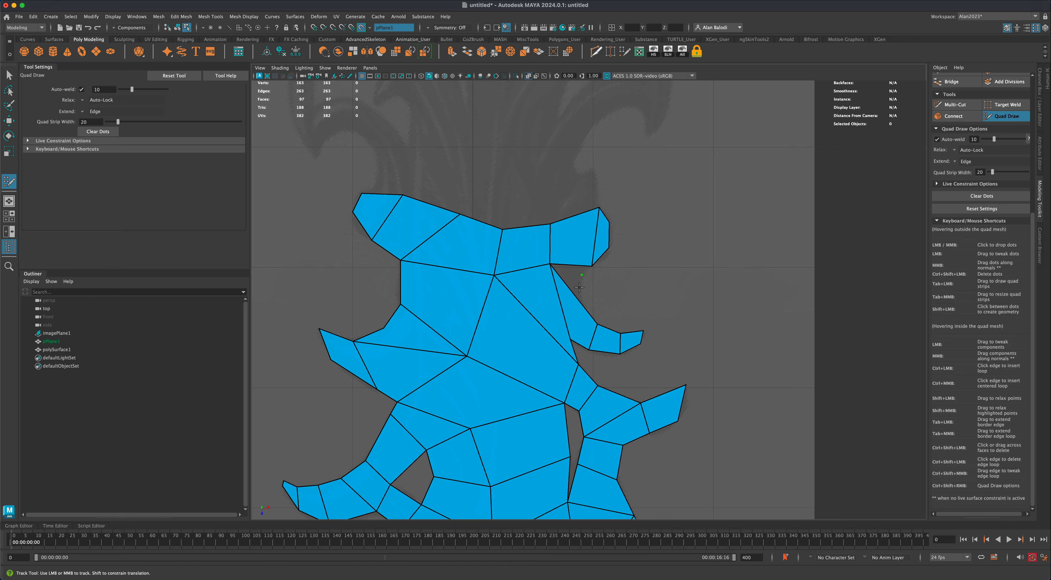
middle_click_drag(658, 246, 640, 260, "alt")
right_click_drag(640, 260, 634, 280, "alt")
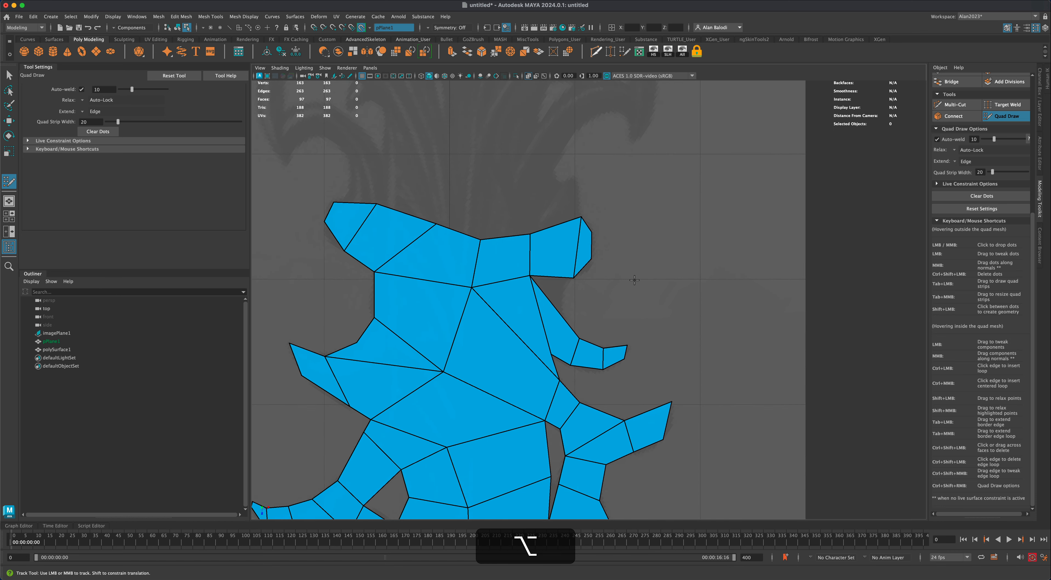
middle_click_drag(633, 280, 630, 260, "alt")
right_click_drag(630, 265, 634, 270, "alt")
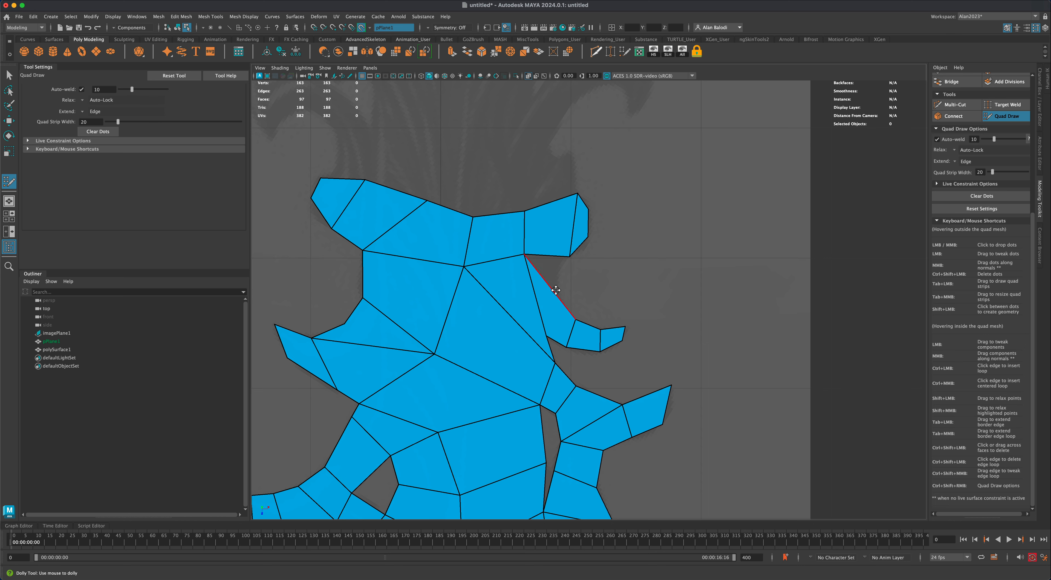
right_click_drag(556, 290, 557, 282, "alt")
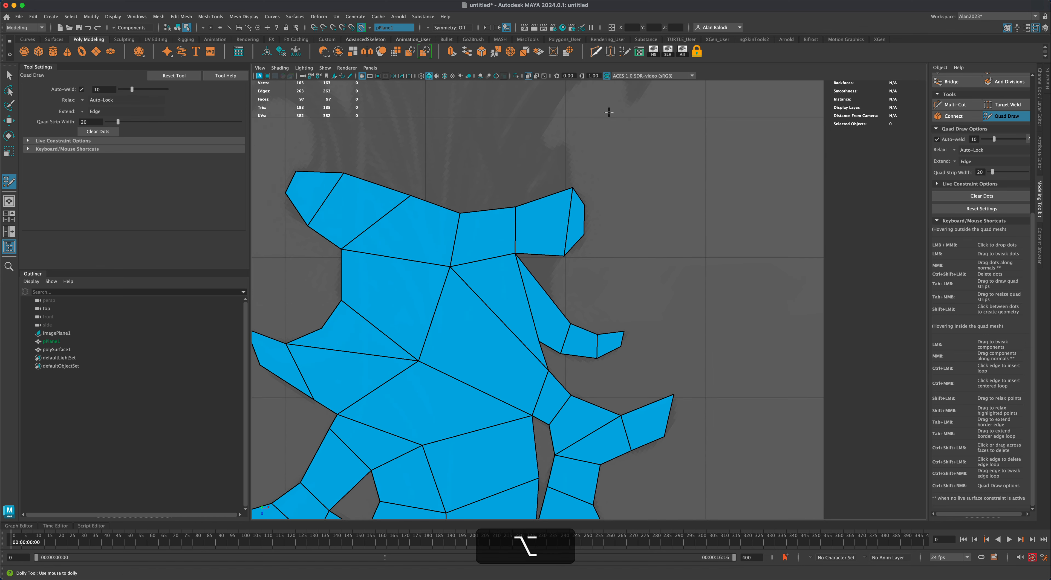
Cut the long base quad of the small right hook with Multi-Cut, from its inner corner to its outer edge.
left_click(596, 52)
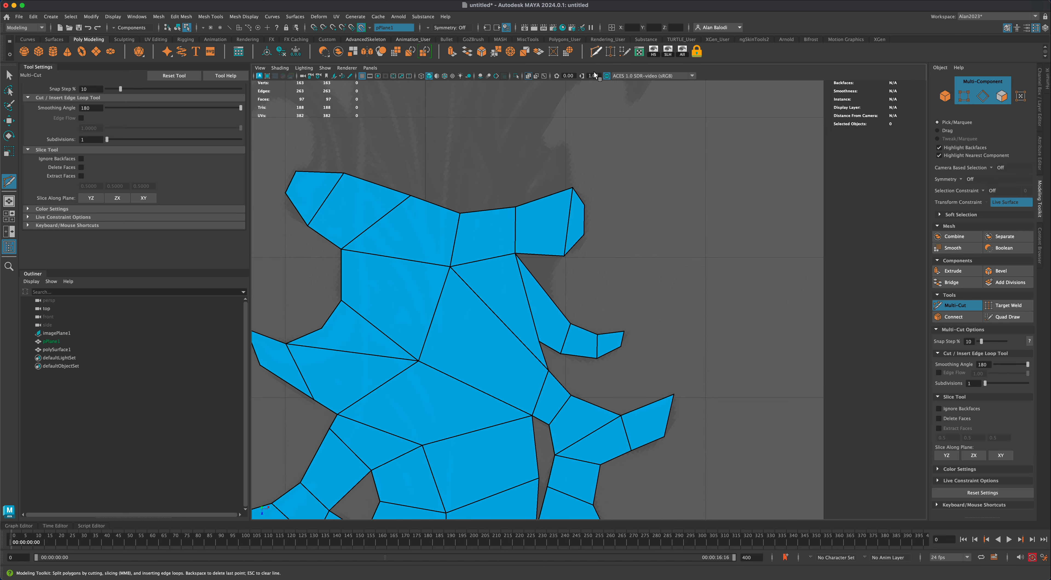
left_click(540, 342)
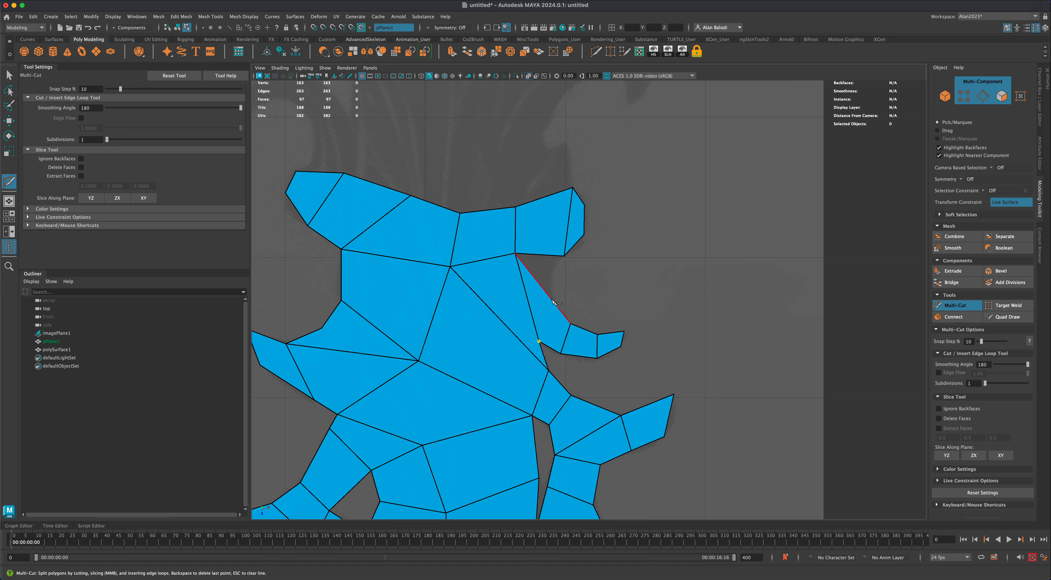
left_click(552, 300)
key("Return")
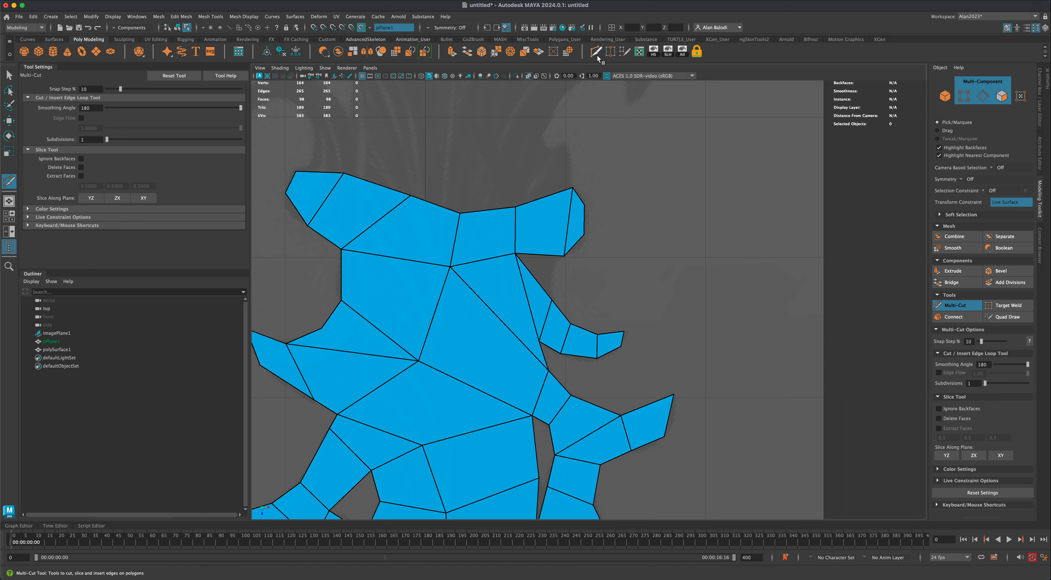
Fill the notch beneath the right lobe with a Quad Draw quad and adjust its outer corner to the reference.
left_click(625, 52)
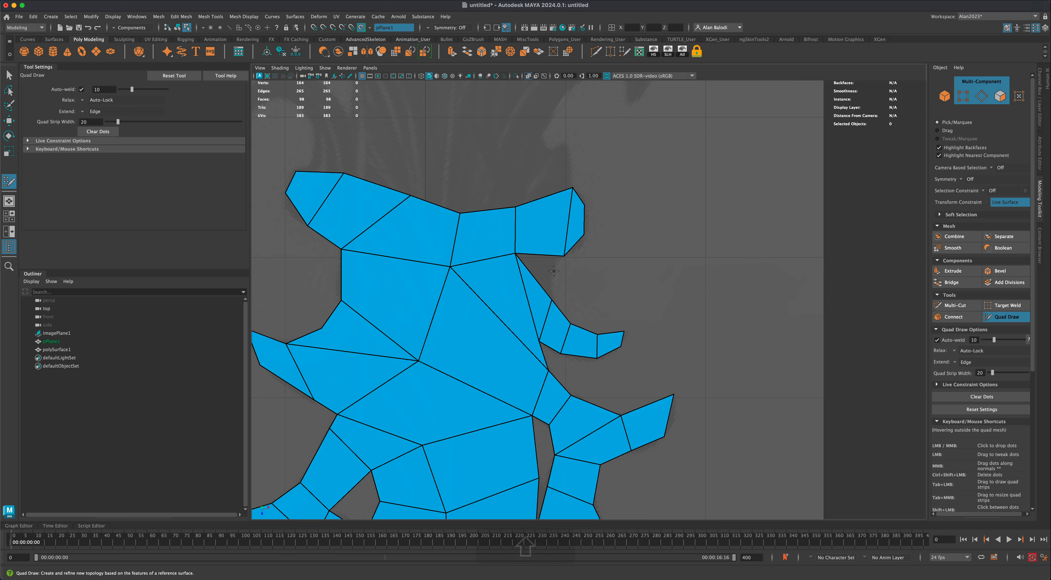
left_click(541, 268, "shift")
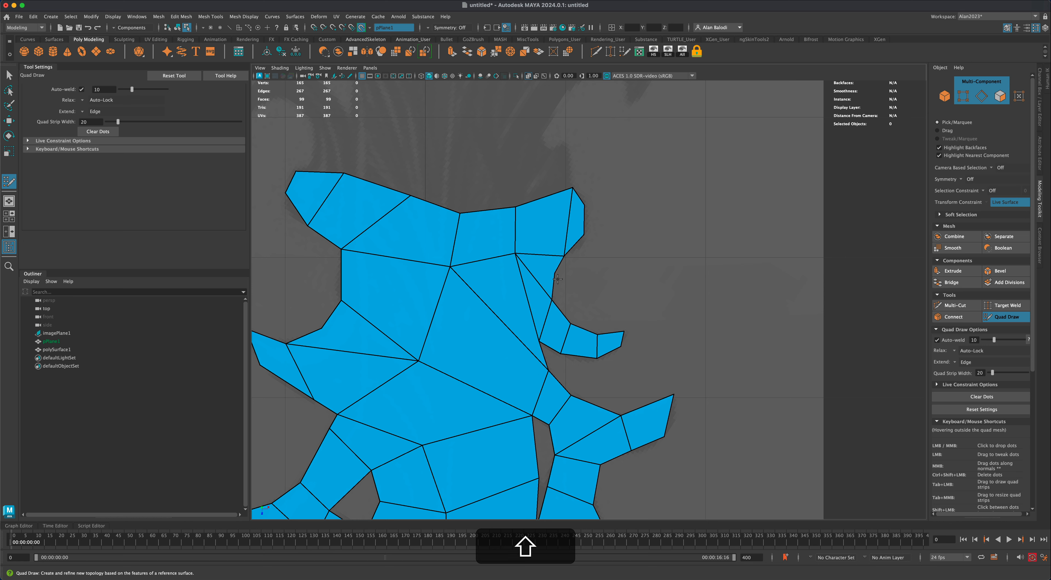
left_click_drag(545, 268, 552, 270)
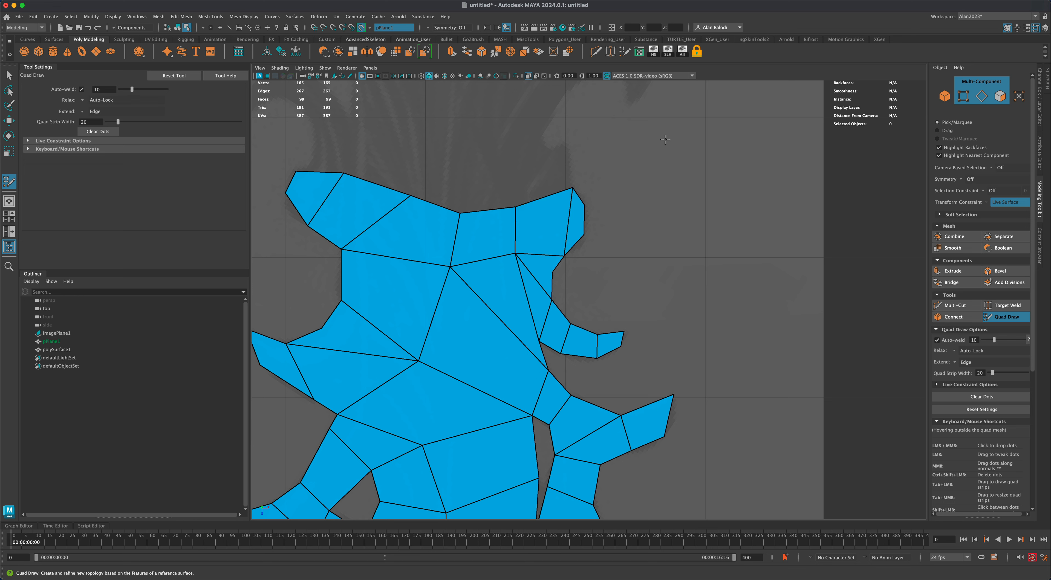
Draw a loose rectangular quad in the empty area to the right of the mesh.
middle_click_drag(633, 280, 637, 275, "alt")
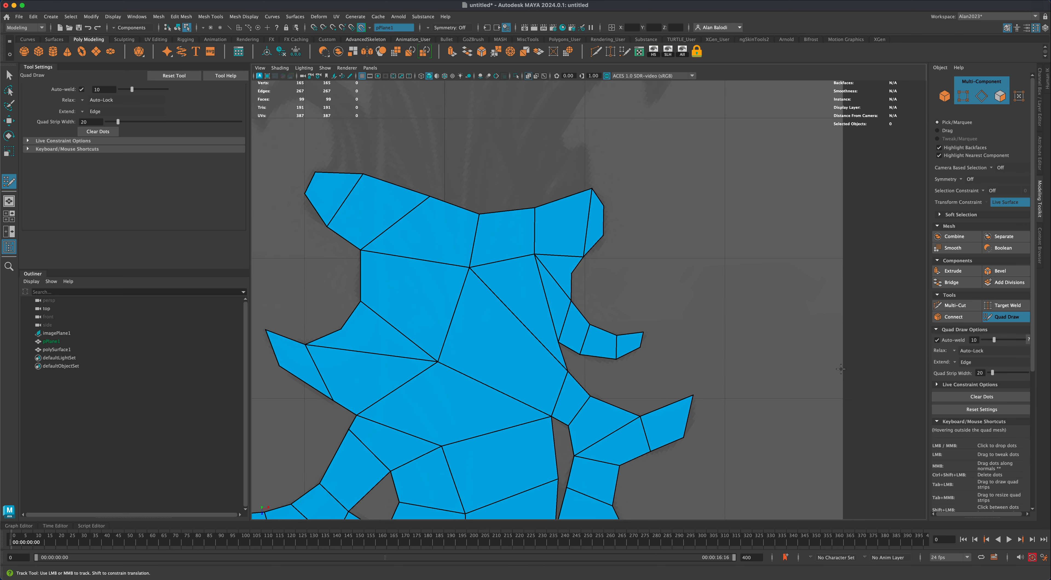
left_click(651, 253)
left_click(651, 278)
left_click(685, 278)
left_click(685, 253)
left_click(668, 265, "shift")
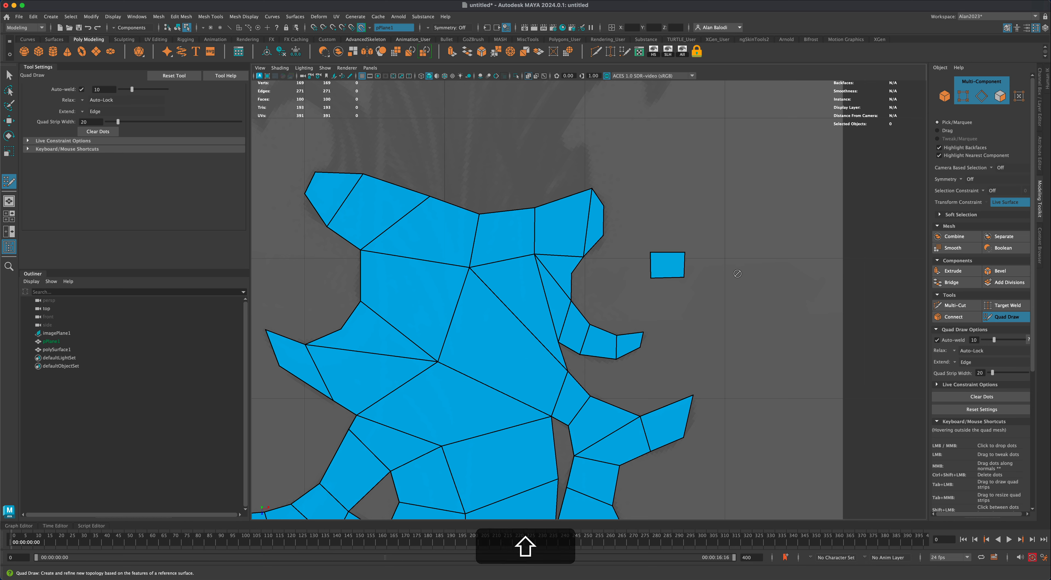
Draw a second, tilted loose quad above the first one and delete both loose quads.
left_click(701, 209)
left_click(718, 228)
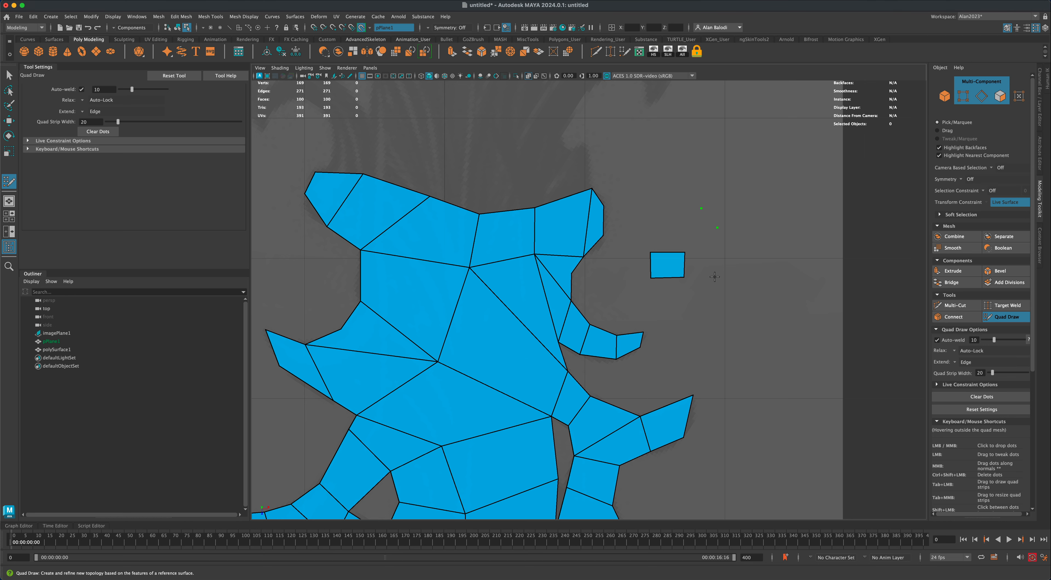
middle_click_drag(685, 216, 689, 237, "alt")
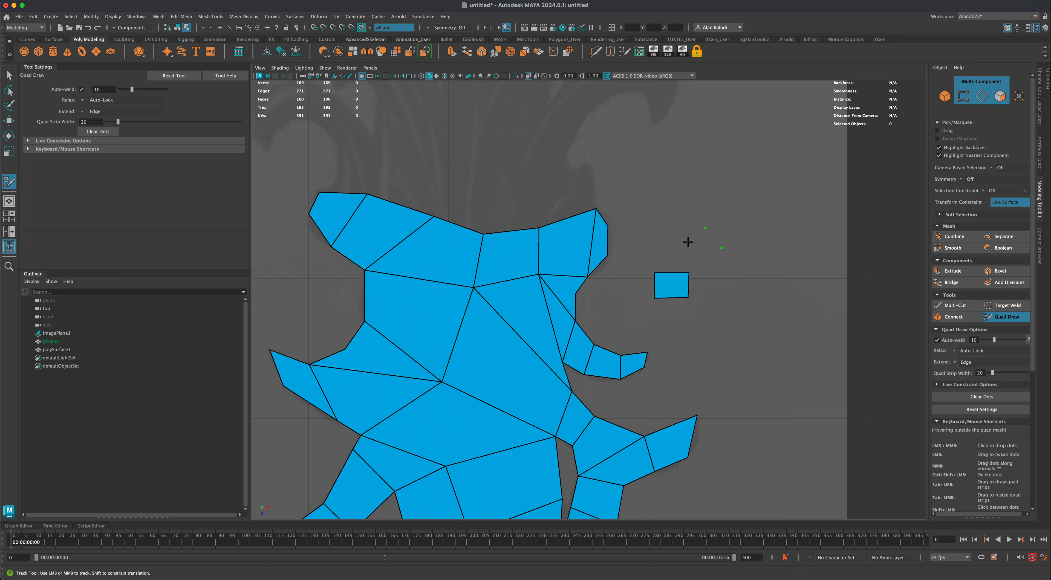
left_click(700, 263, "shift")
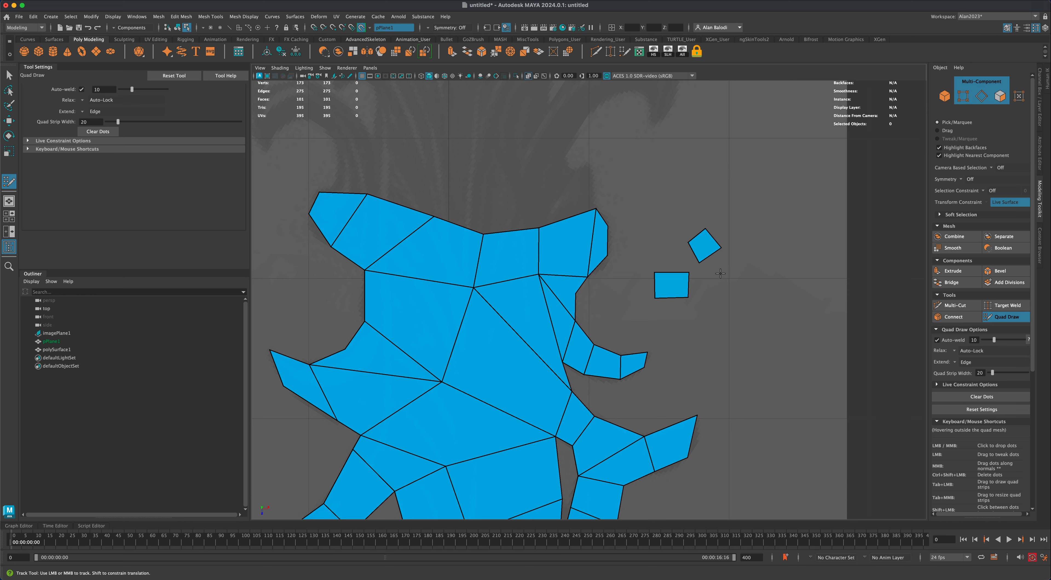
left_click(704, 248, "ctrl+shift")
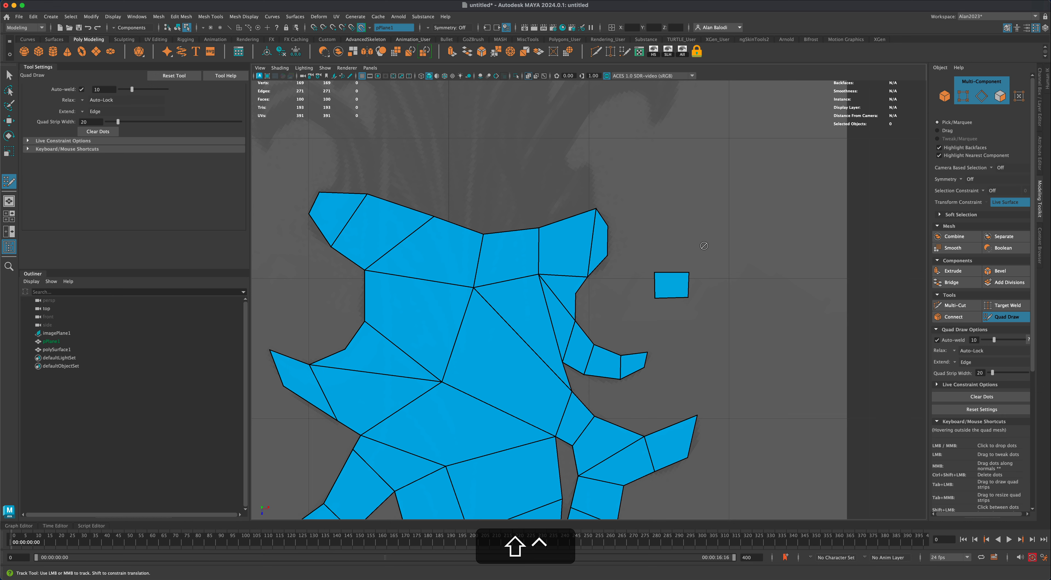
left_click(677, 289, "ctrl+shift")
Review the Quad Draw shortcut list, try deleting faces across the upper mesh in one stroke, and undo the deletion.
scroll(984, 402, "down", 3)
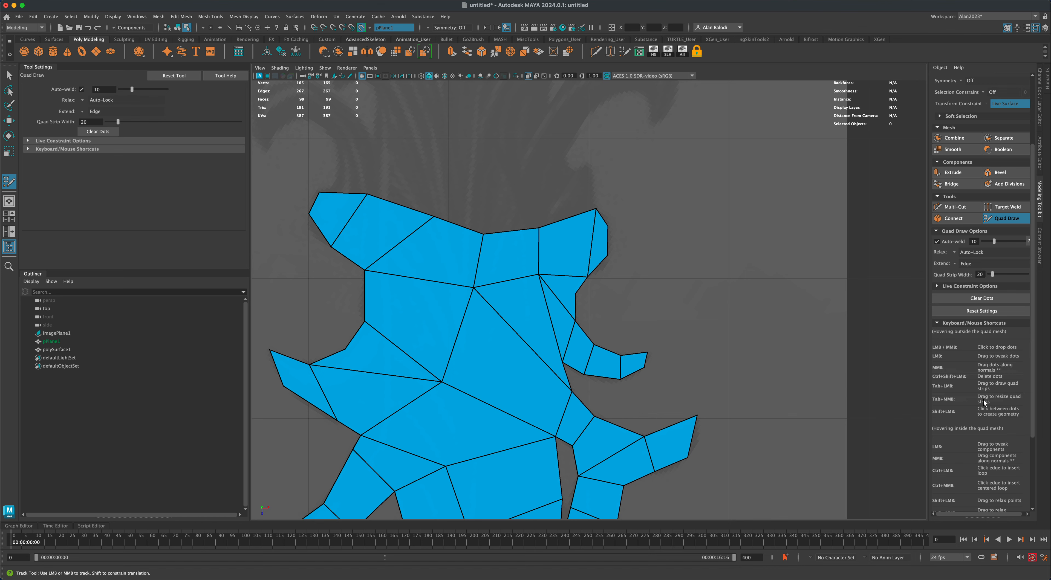
scroll(984, 401, "down", 3)
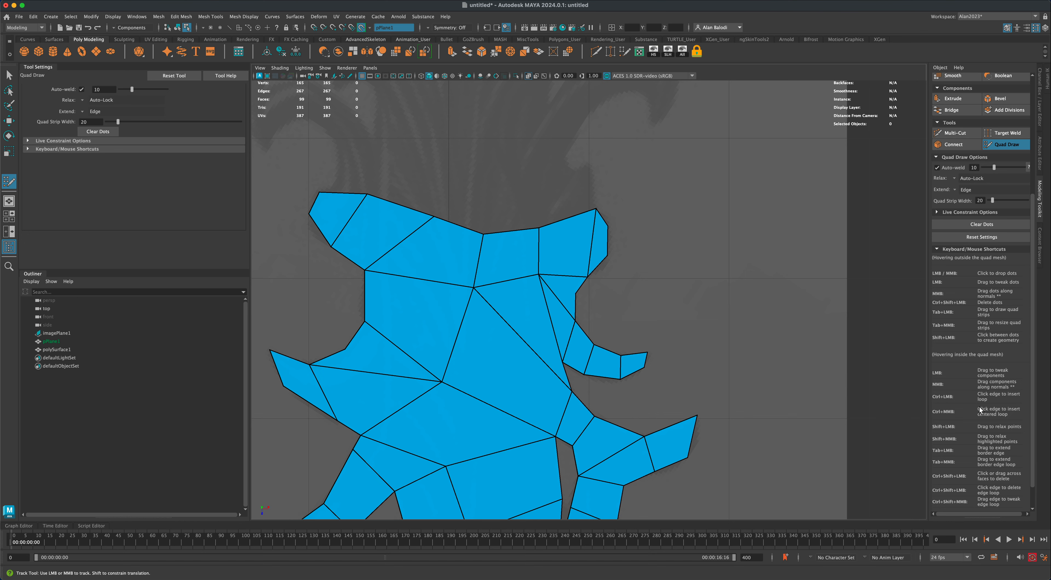
scroll(981, 410, "down", 2)
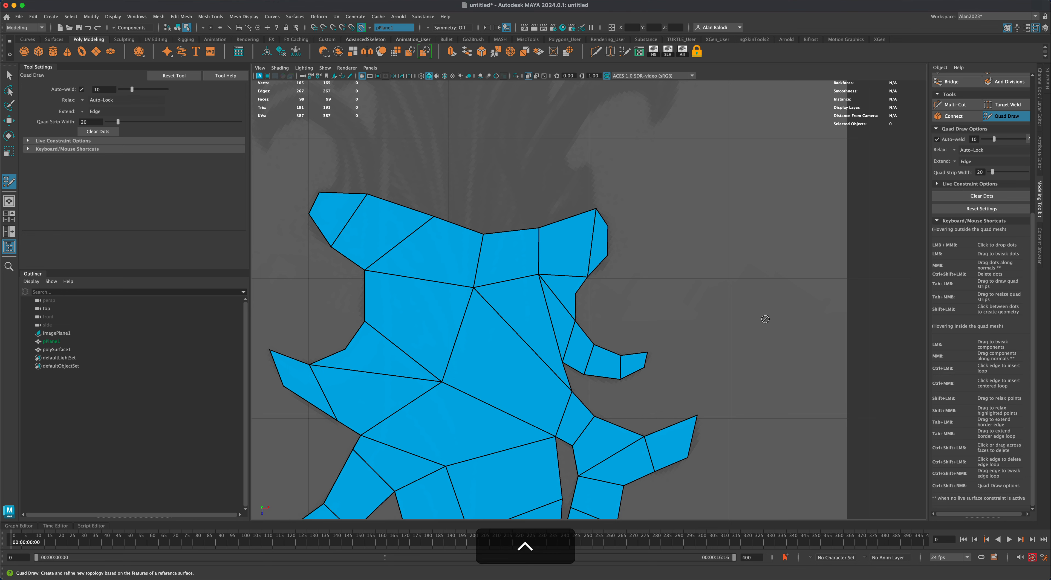
mouse_move(578, 250)
left_mouse_down("ctrl+shift")
mouse_move(465, 259)
mouse_move(473, 325)
mouse_move(507, 304)
left_mouse_up("ctrl+shift")
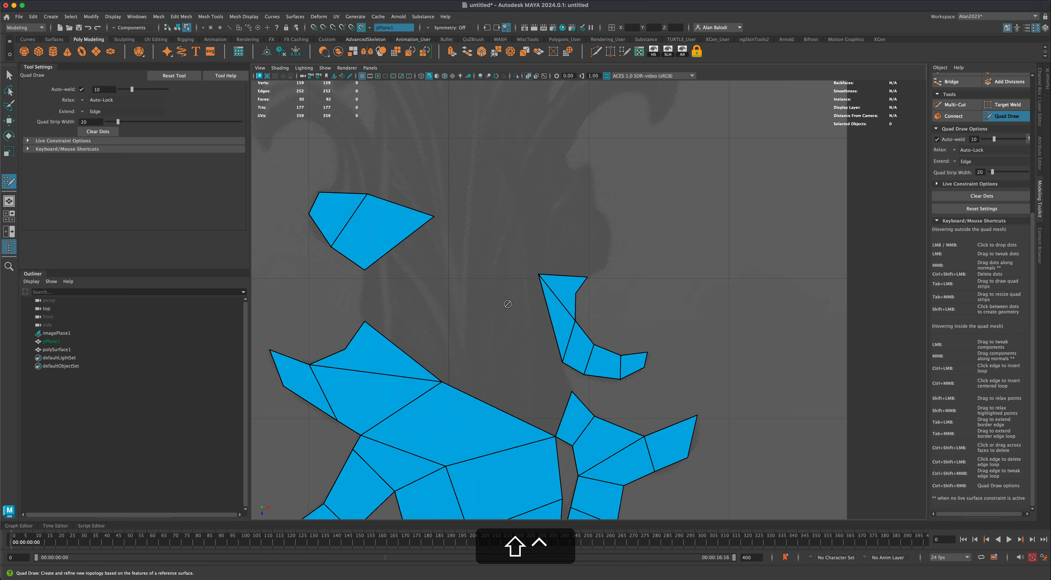
key("super+z")
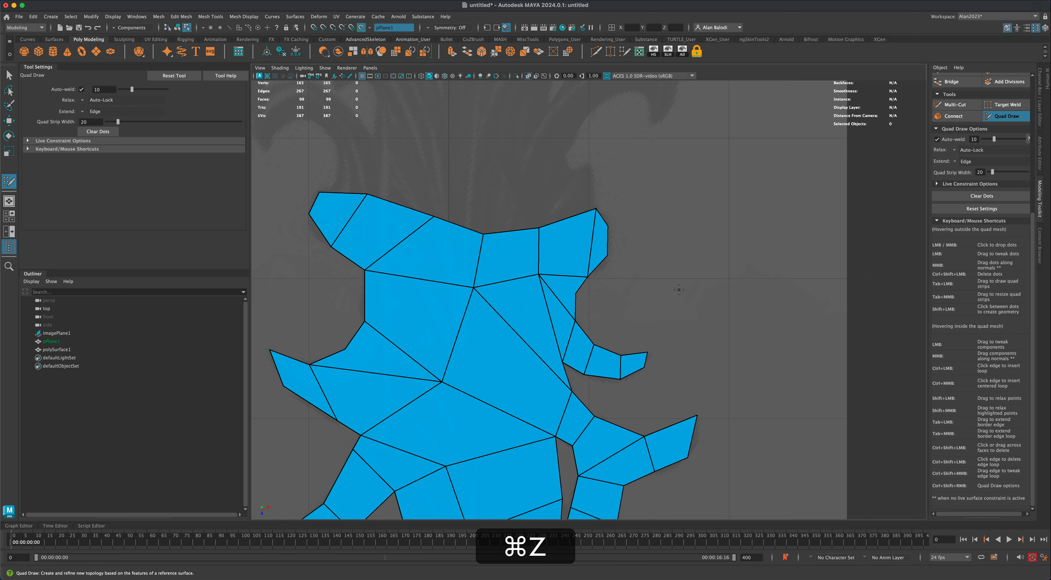
Add a small spike quad above the right lobe and build large quads upward from the top row.
middle_click_drag(737, 331, 744, 399, "alt")
right_click_drag(681, 352, 710, 351, "alt")
left_click(609, 225)
left_click(595, 236)
left_click(592, 263, "shift")
middle_click_drag(652, 203, 658, 273, "alt")
left_click(586, 287)
left_click(530, 282, "shift")
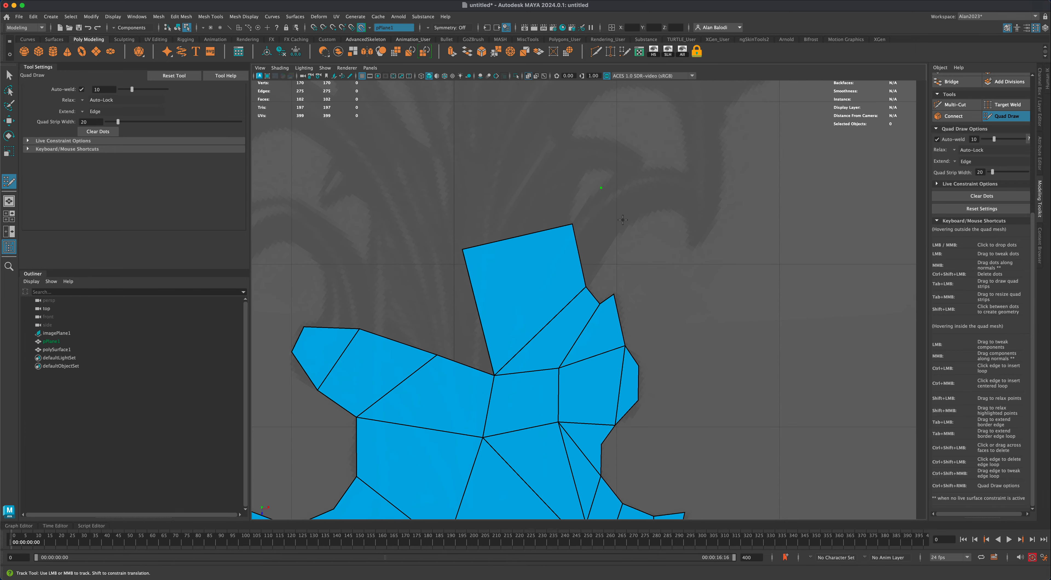
Trace the upper right inner curl and the larger arc around it with quads, filling the gap where they meet the column.
left_click(669, 191, "shift")
left_click(721, 181)
left_click(703, 196, "shift")
middle_click_drag(699, 228, 659, 354, "alt")
left_click(663, 270, "shift")
left_click(680, 208, "shift")
left_click(623, 186, "shift")
left_click(477, 300, "shift")
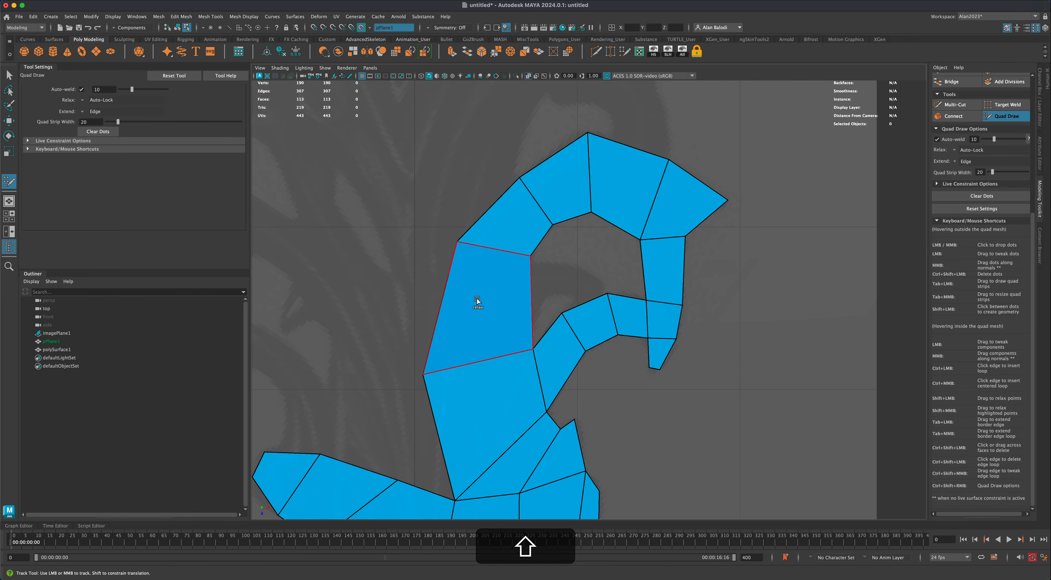
left_click(547, 295, "shift")
left_click(570, 294, "shift")
Start a separate quad strip over the left inner arc, undoing one misplaced quad.
middle_click_drag(429, 347, 653, 269, "alt")
right_click_drag(571, 285, 547, 285, "alt")
left_click(533, 293, "shift")
key("super+z")
left_click(500, 270, "shift")
left_click(468, 274, "shift")
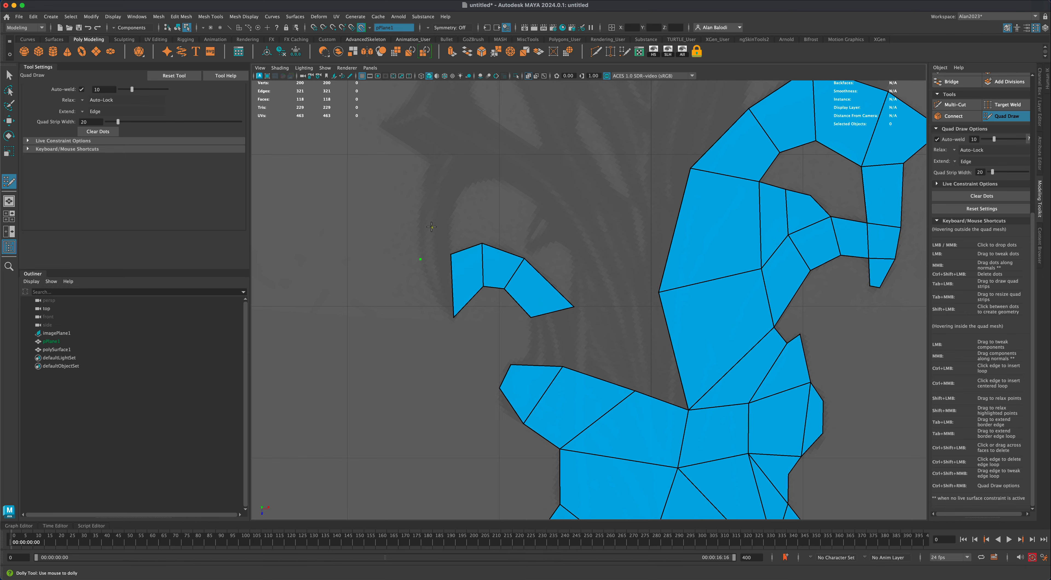
Continue the left strip up its outer side into the upper horn and along the inner curl to its small tip.
left_click(443, 265, "shift")
left_click(473, 181)
left_click(446, 186, "shift")
middle_click_drag(465, 172, 445, 320, "alt")
left_click(424, 263, "shift")
left_click(373, 230, "shift")
left_click(491, 292, "shift")
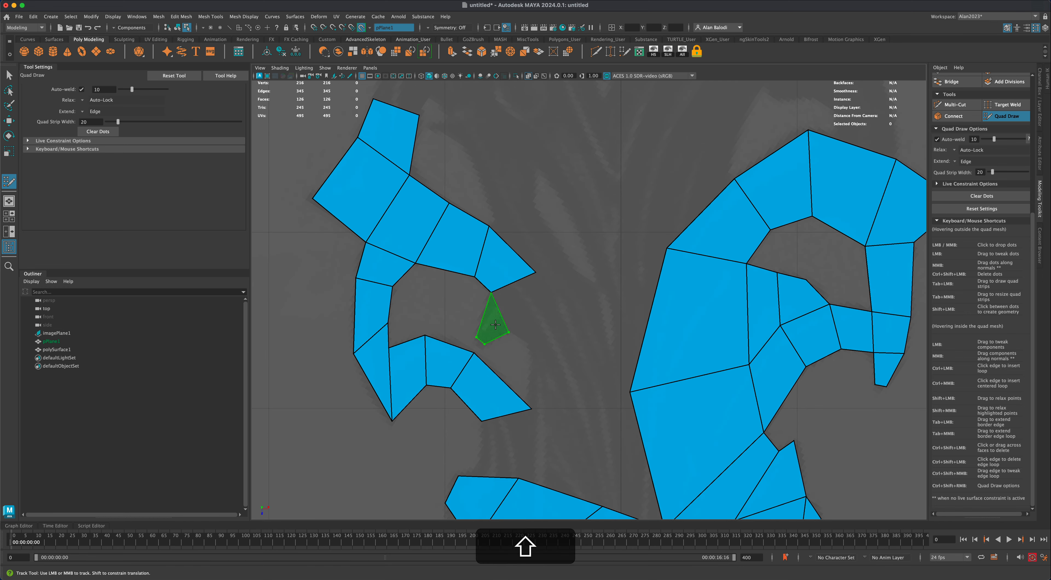
left_click(489, 329, "shift")
Fill the area between the left hooks and the large right column with connecting quads up to the top centre.
middle_click_drag(609, 432, 600, 330, "alt")
left_click(615, 367, "shift")
left_click(551, 359, "shift")
left_click(493, 349, "shift")
middle_click_drag(617, 286, 568, 369, "alt")
left_click(561, 253, "shift")
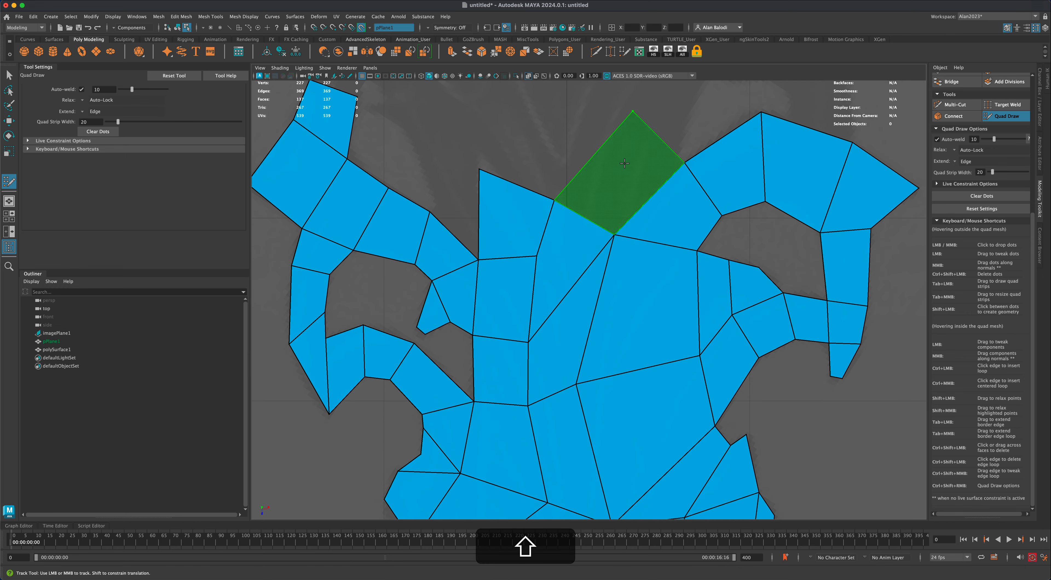
left_click(624, 164, "shift")
Add a quad along the top of the upper right arc and start a short strip rising from it.
right_click_drag(693, 286, 591, 286, "alt")
middle_click_drag(729, 352, 693, 248, "alt")
right_click_drag(693, 247, 775, 253, "alt")
left_click(612, 355, "shift")
left_click(675, 318, "shift")
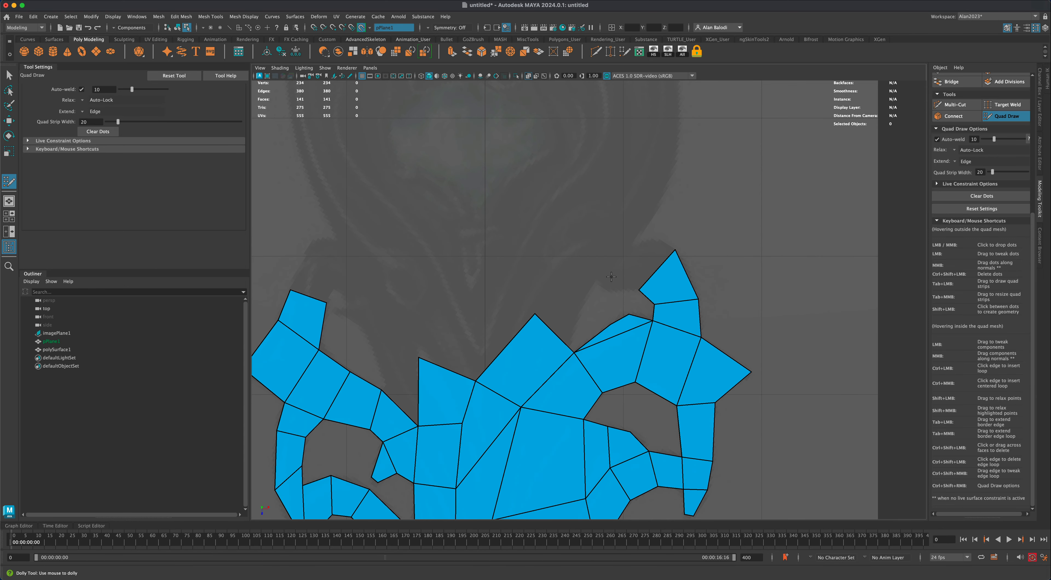
Curve the rising right strip back to the central body and fill the quads at the upper centre.
left_click(667, 278, "shift")
left_click(638, 267, "shift")
left_click(583, 248, "shift")
left_click(560, 291, "shift")
left_click(562, 325, "shift")
middle_click_drag(565, 322, 672, 252, "alt")
left_click(602, 200, "shift")
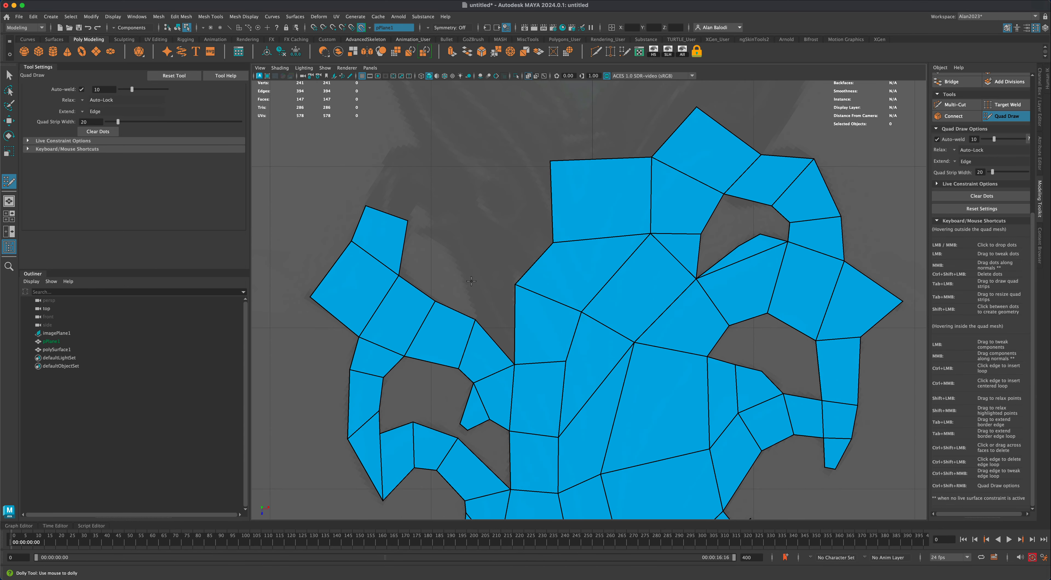
Add quads above the left horn and trace the left side of the upper guard to the base of its small horn.
left_click(492, 306, "shift")
left_click(495, 261, "shift")
left_click(469, 212, "shift")
middle_click_drag(490, 172, 532, 229, "alt")
left_click(514, 216, "shift")
middle_click_drag(518, 135, 525, 290, "alt")
middle_click_drag(444, 155, 447, 247, "alt")
left_click(445, 224, "shift")
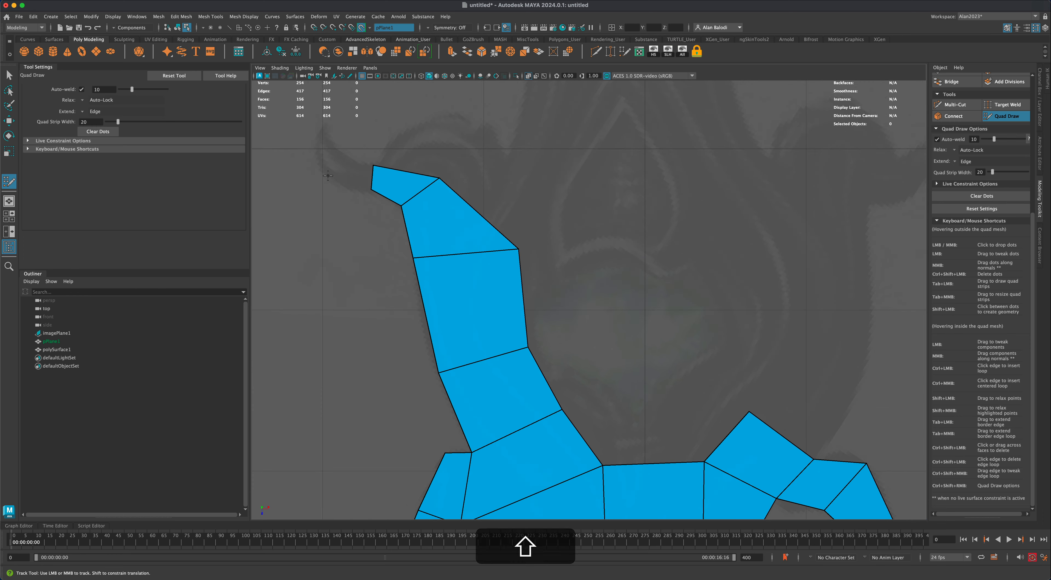
Complete the small left horn of the upper guard with quads out to its tip and along its inner curve.
left_click(353, 172, "shift")
left_click(415, 154, "shift")
left_click(477, 183, "shift")
left_click(475, 139, "shift")
Fill the upper guard with quads across to its right side and trace the small right horn to its tip.
middle_click_drag(625, 310, 547, 268, "alt")
left_click(571, 328, "shift")
left_click(549, 249, "shift")
right_click_drag(612, 252, 560, 247, "alt")
left_click(585, 278, "shift")
left_click(565, 257, "shift")
left_click(649, 233, "shift")
left_click(690, 243, "shift")
left_click(579, 228, "shift")
left_click(530, 212, "shift")
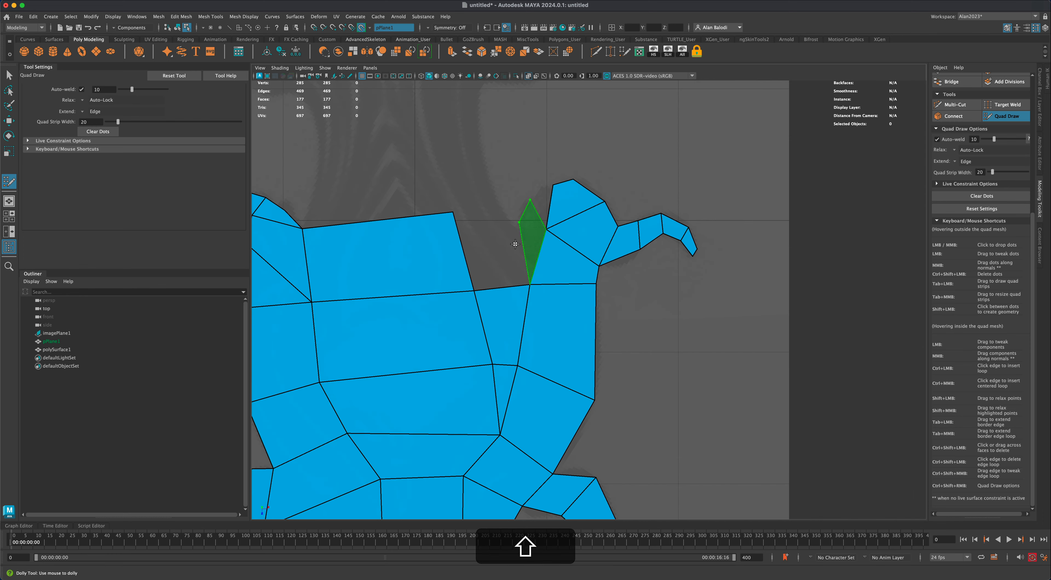
Close the gap beside the right horn and build the narrow neck of quads up to the collar.
left_click(514, 249, "shift")
left_click(490, 229, "shift")
left_click(469, 180, "shift")
mouse_move(755, 408)
right_mouse_down("alt")
mouse_move(721, 423)
mouse_move(755, 423)
right_mouse_up("alt")
left_click(539, 355, "shift")
left_click(542, 304, "shift")
middle_click_drag(531, 253, 515, 313, "alt")
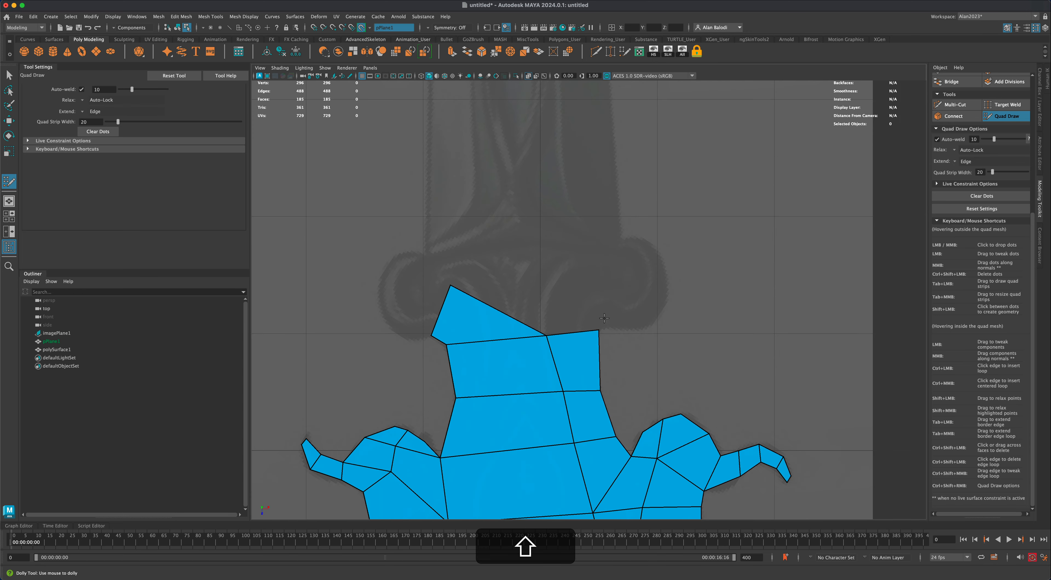
Trace the rounded right and left knobs of the collar and fill the quads along its upper edge.
left_click(592, 306, "shift")
left_click(633, 304, "shift")
left_click(639, 263, "shift")
left_click(418, 317, "shift")
left_click(404, 287, "shift")
left_click(437, 262, "shift")
left_click(520, 282, "shift")
middle_click_drag(571, 262, 564, 330, "alt")
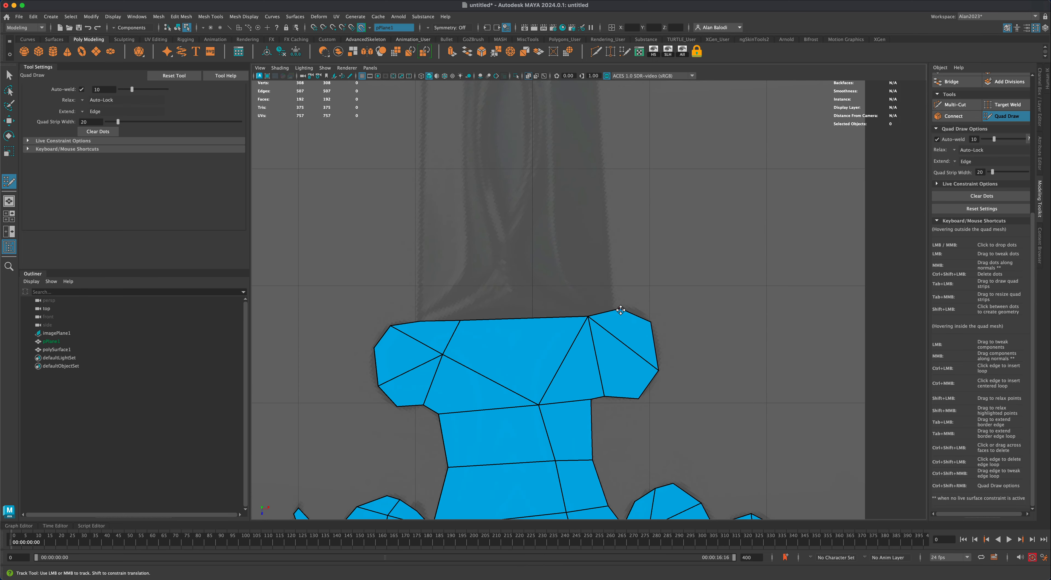
Build the first row of three quads at the blade's base and align its right corner with the reference.
right_click_drag(588, 316, 555, 317, "alt")
left_click(442, 259)
left_click(474, 259)
left_click(459, 288, "shift")
left_click(528, 286, "shift")
left_click(595, 282, "shift")
left_click_drag(620, 307, 612, 307)
Extend the lower blade upward with two more rows of three quads following the reference edges.
middle_click_drag(645, 314, 657, 390, "alt")
left_click(597, 293, "shift")
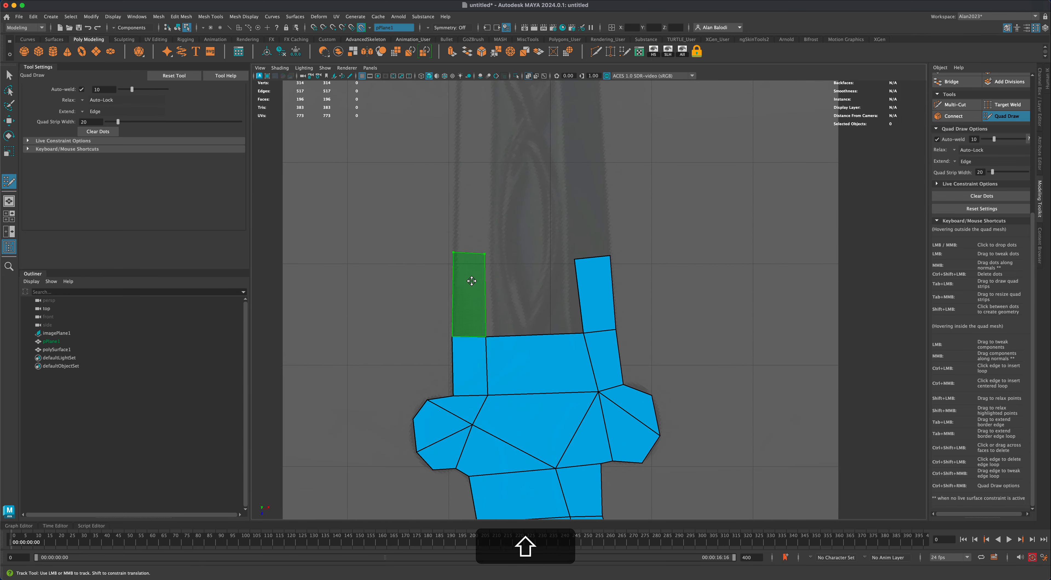
left_click(469, 280, "shift")
left_click(573, 240)
left_click(545, 302, "shift")
left_click(594, 300, "shift")
middle_click_drag(595, 253, 588, 375, "alt")
left_click(483, 286, "shift")
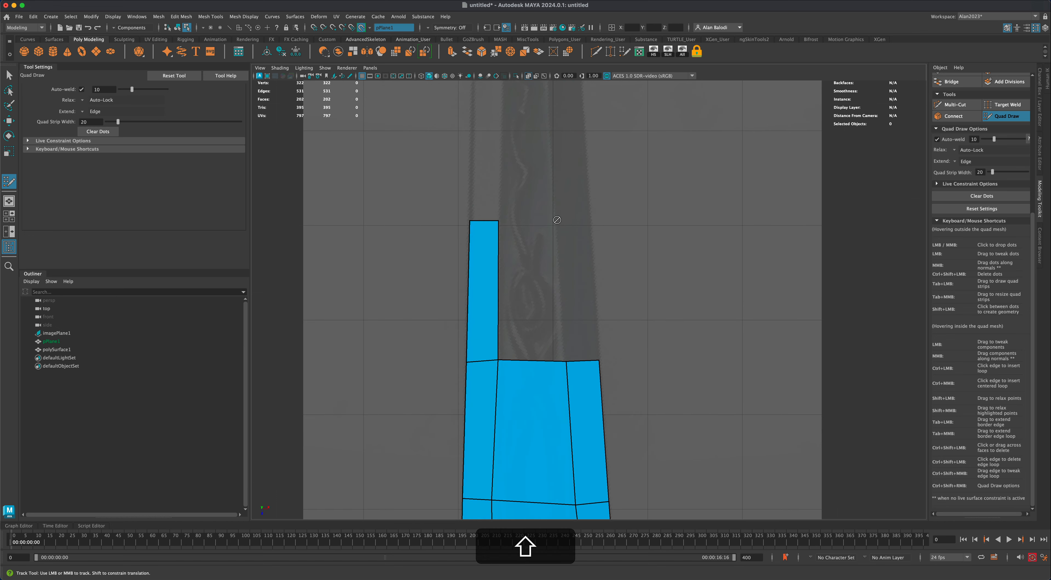
left_click(559, 220)
left_click(534, 281, "shift")
left_click(590, 220)
left_click(579, 281, "shift")
Continue the tapering middle of the blade with two further rows of three quads.
middle_click_drag(573, 241, 583, 419, "alt")
left_click(482, 232)
left_click(558, 232)
left_click(495, 302, "shift")
left_click(532, 302, "shift")
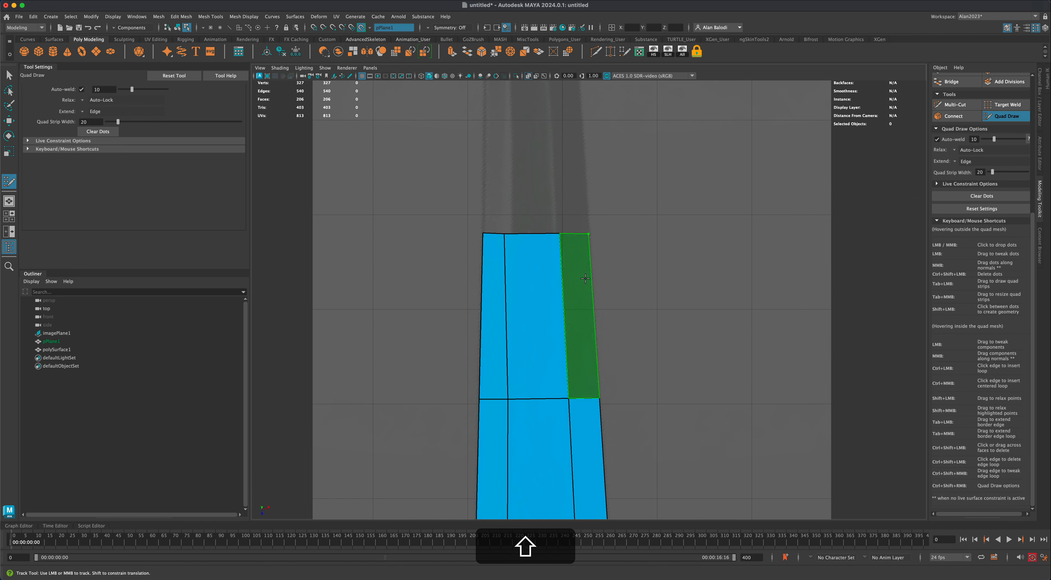
left_click(580, 294, "shift")
middle_click_drag(571, 265, 570, 396, "alt")
left_click(483, 211)
left_click(508, 211)
left_click(495, 282, "shift")
left_click(531, 281, "shift")
left_click(568, 282, "shift")
Place four dots across the upper blade and fill the row of three quads just below the tip section.
middle_click_drag(565, 249, 559, 367, "alt")
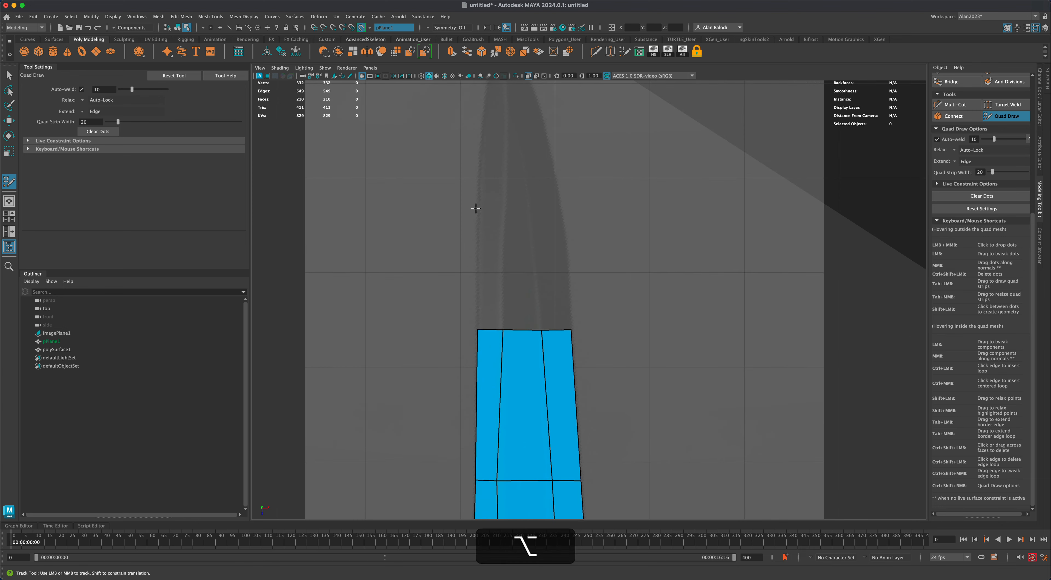
left_click(478, 207)
left_click(503, 208)
left_click(532, 205)
left_click(560, 205)
left_click(491, 262, "shift")
left_click(523, 262, "shift")
left_click(553, 245, "shift")
Close the blade with three quads converging at the point and fit them to the curved right edge.
middle_click_drag(503, 208, 501, 345, "alt")
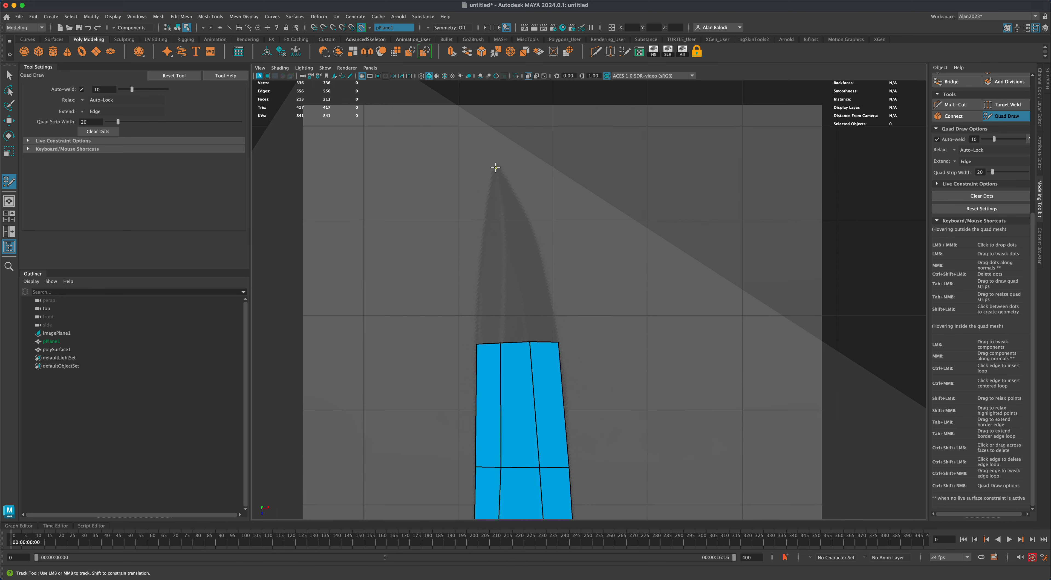
left_click(504, 213)
left_click(493, 278, "shift")
left_click_drag(504, 213, 511, 187)
left_click(532, 227)
left_click(518, 278, "shift")
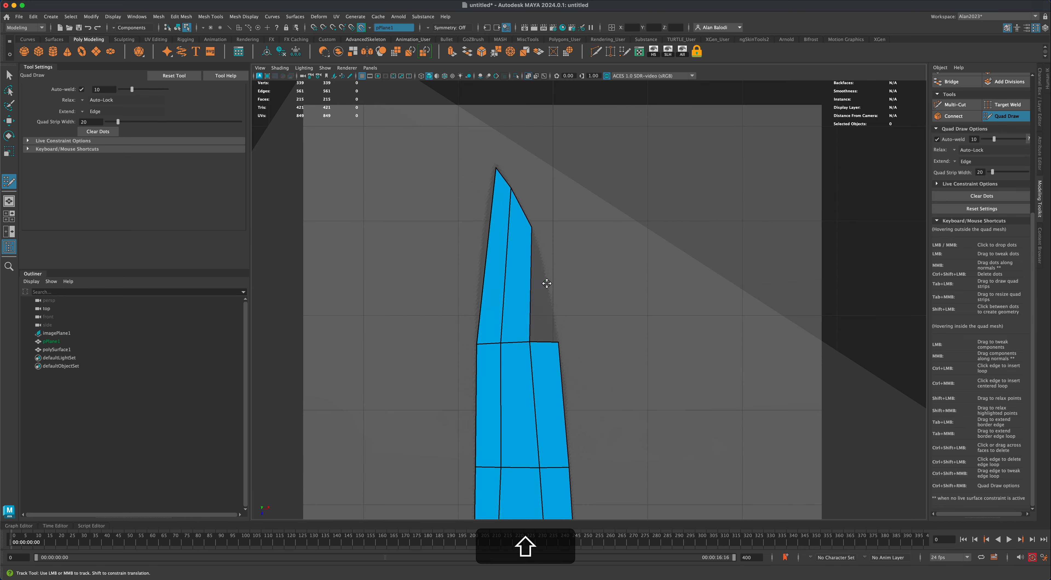
left_click(546, 284, "shift")
left_click_drag(547, 284, 546, 274)
Relax the inner vertices of the upper blade to even out the quad spacing.
mouse_move(654, 354)
right_mouse_down("alt")
mouse_move(652, 393)
mouse_move(608, 407)
right_mouse_up("alt")
middle_click_drag(607, 407, 574, 307, "alt")
left_click_drag(519, 300, 522, 361, "shift")
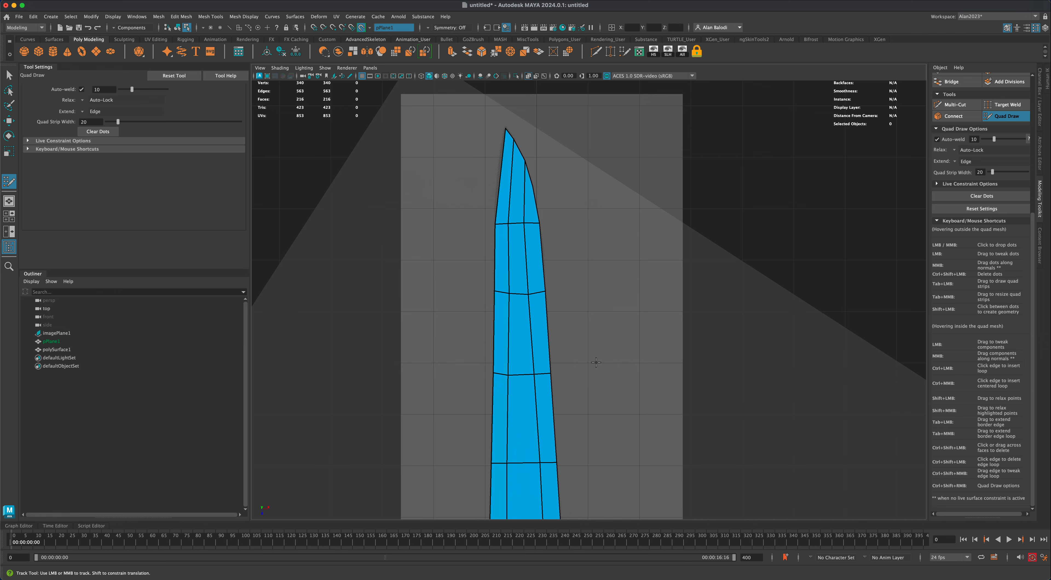
scroll(596, 363, "down", 5)
middle_click_drag(608, 376, 602, 255, "alt")
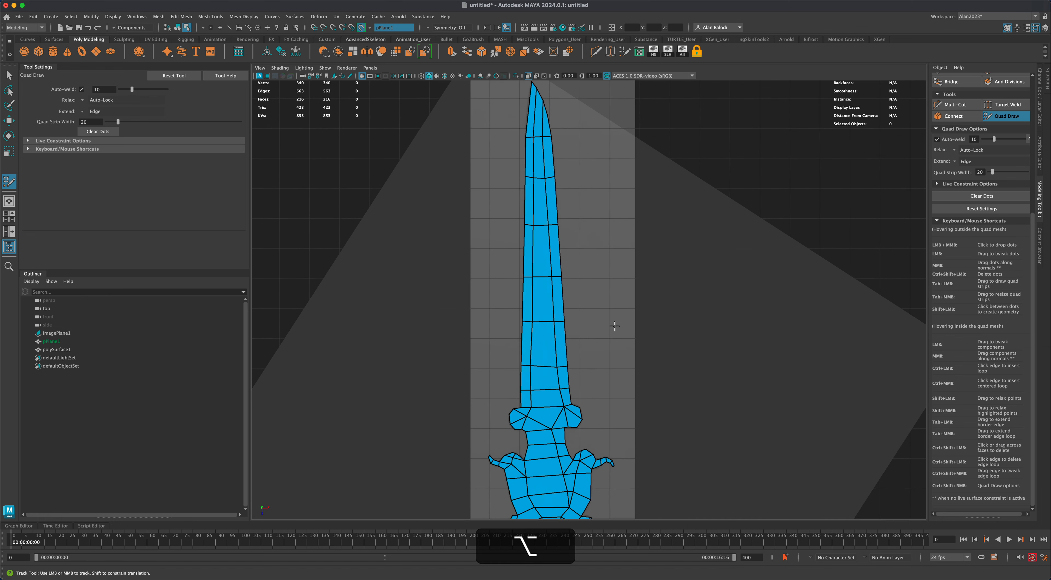
middle_click_drag(618, 352, 603, 375, "alt")
middle_click_drag(591, 312, 596, 363, "alt")
right_click_drag(596, 364, 600, 350, "alt")
middle_click_drag(596, 338, 597, 332, "alt")
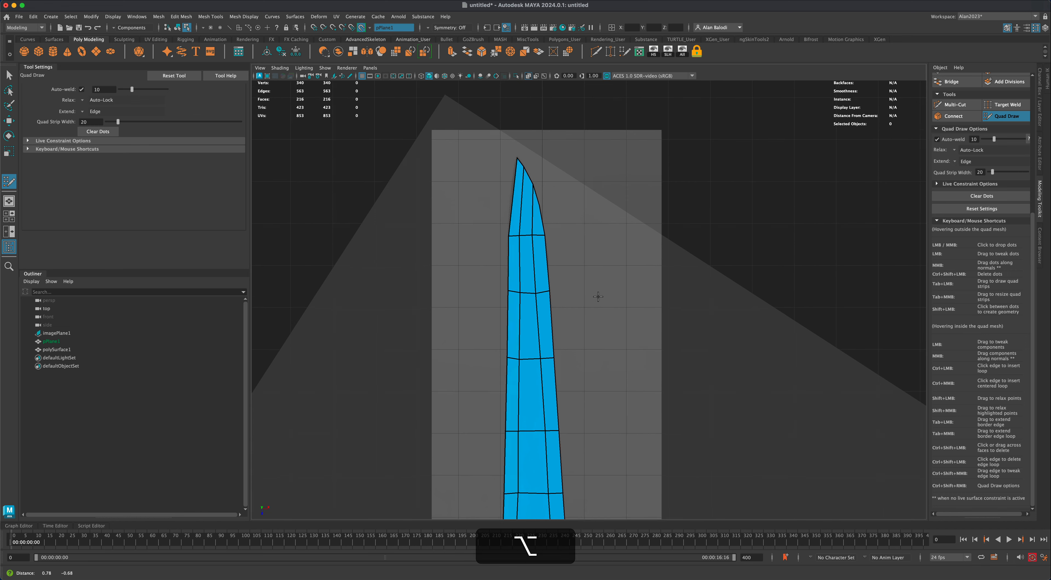
middle_click_drag(530, 255, 518, 241, "alt")
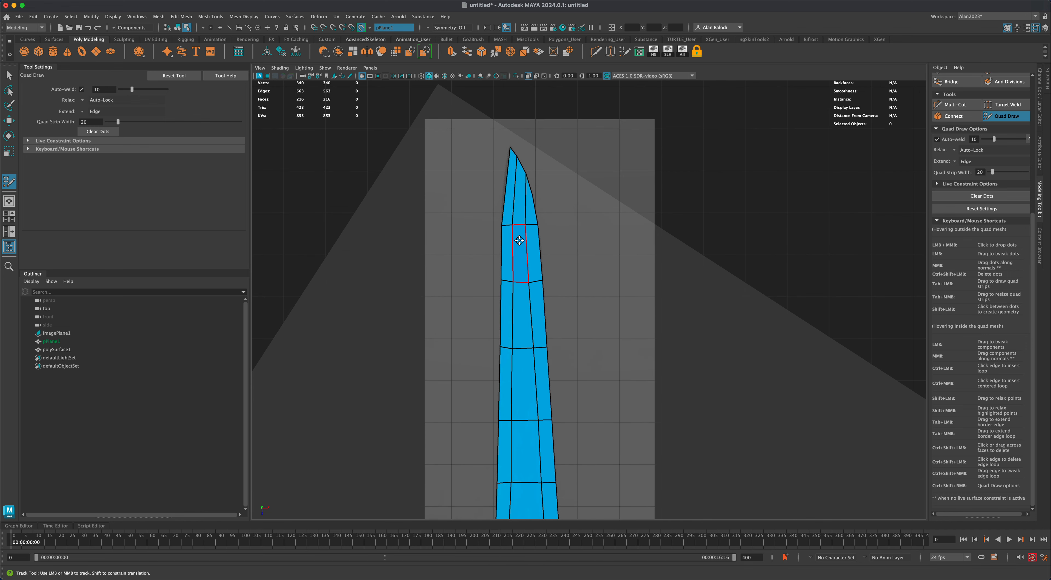
key("shift")
left_click_drag(520, 242, 517, 357, "shift")
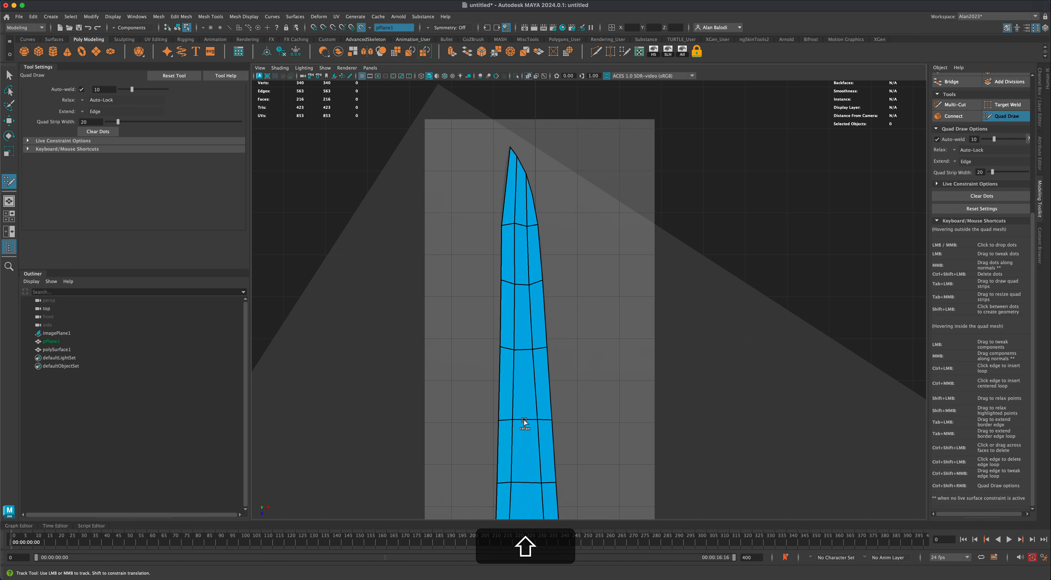
Relax the inner vertices of the lower blade down to the collar.
middle_click_drag(615, 450, 499, 376, "alt+shift")
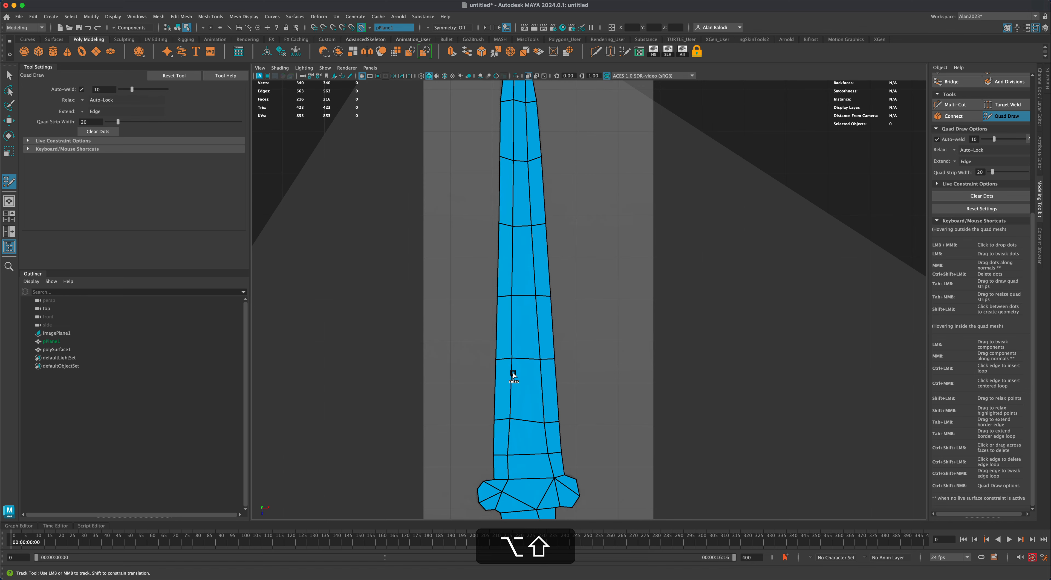
mouse_move(513, 374)
left_mouse_down("shift")
mouse_move(535, 428)
mouse_move(549, 359)
left_mouse_up("shift")
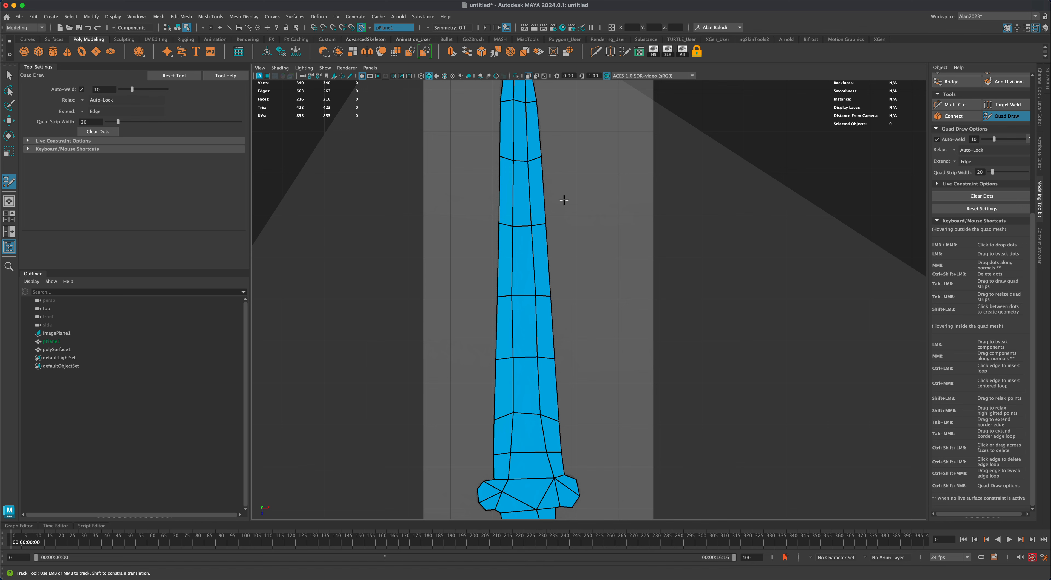
middle_click_drag(633, 345, 622, 287, "alt")
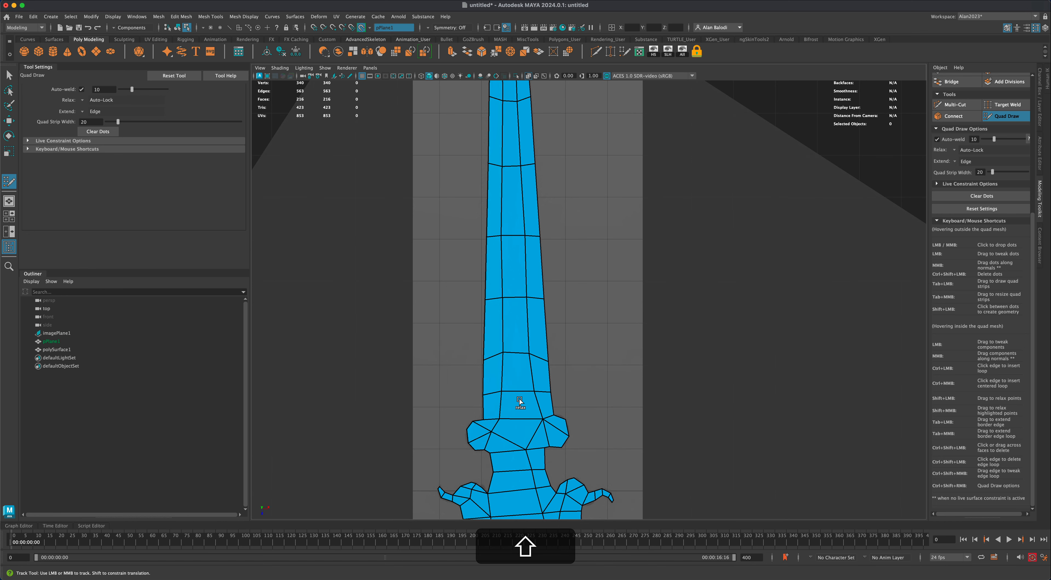
middle_click_drag(500, 403, 519, 377, "alt+shift")
mouse_move(519, 377)
left_mouse_down("shift")
mouse_move(529, 445)
mouse_move(537, 427)
mouse_move(521, 426)
mouse_move(551, 452)
left_mouse_up("shift")
Relax the inner vertices of the guard and ornate handle down toward the pommel.
middle_click_drag(627, 413, 617, 324, "alt+shift")
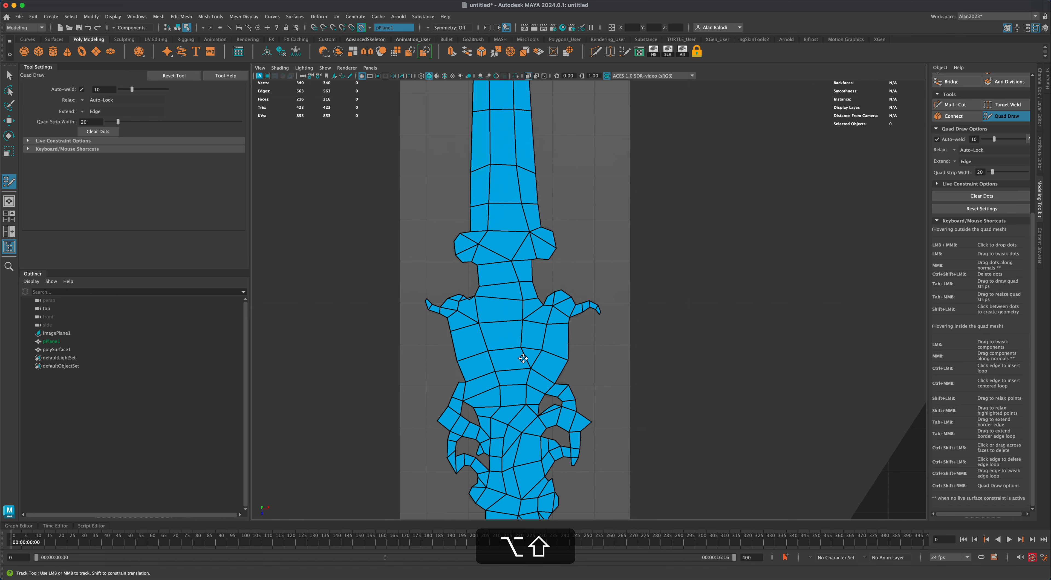
middle_click_drag(623, 428, 623, 347, "alt+shift")
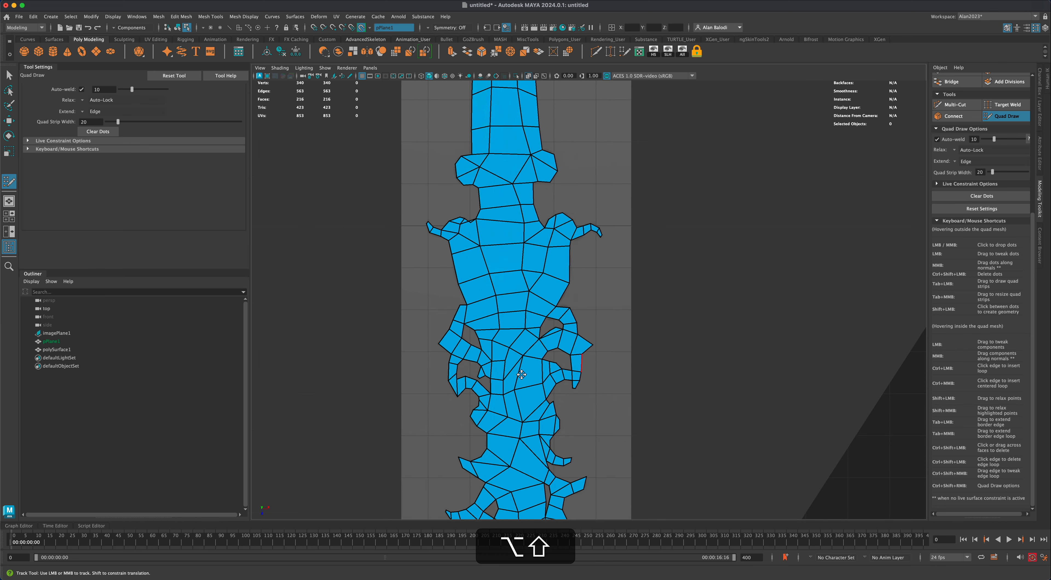
left_click_drag(518, 410, 531, 429, "shift")
scroll(643, 455, "down", 2)
middle_click_drag(642, 455, 642, 369, "alt+shift")
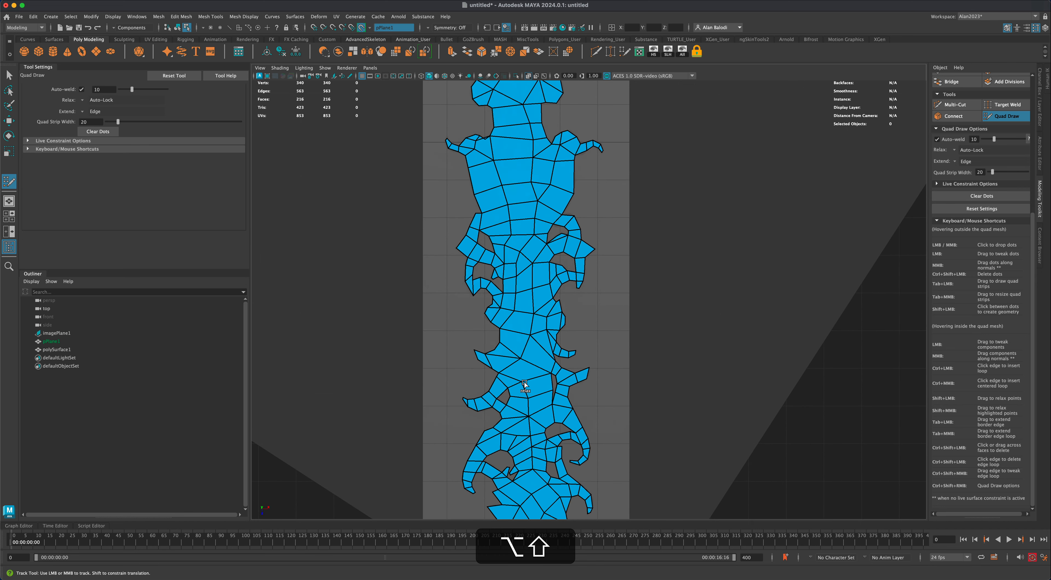
middle_click_drag(555, 502, 558, 395, "alt+shift")
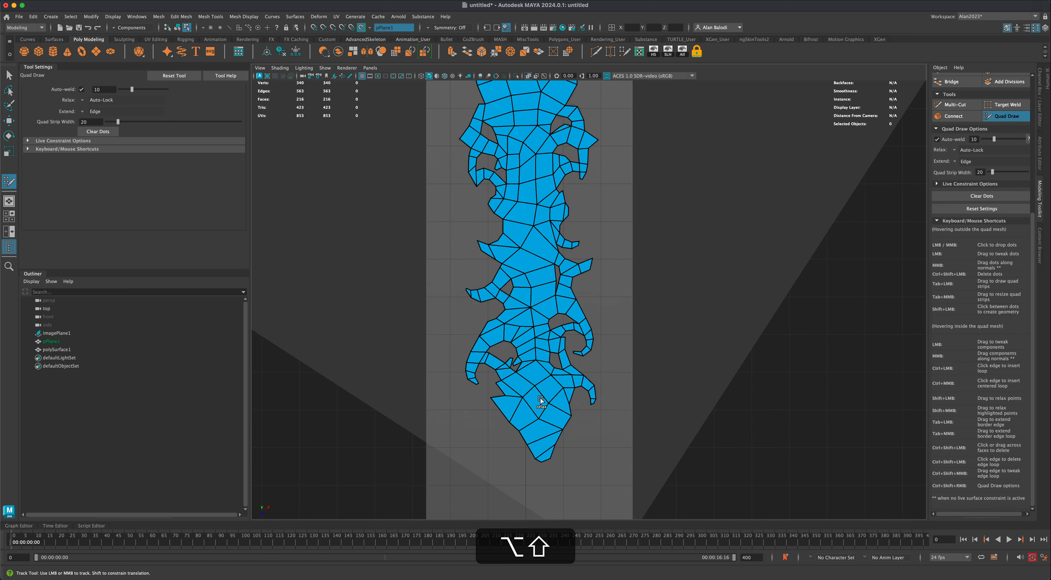
Examine the whole traced sword mesh, from the blade tip to the pommel, for its quad layout.
scroll(673, 374, "down", 8)
middle_click_drag(667, 289, 656, 377, "alt")
scroll(656, 377, "down", 4)
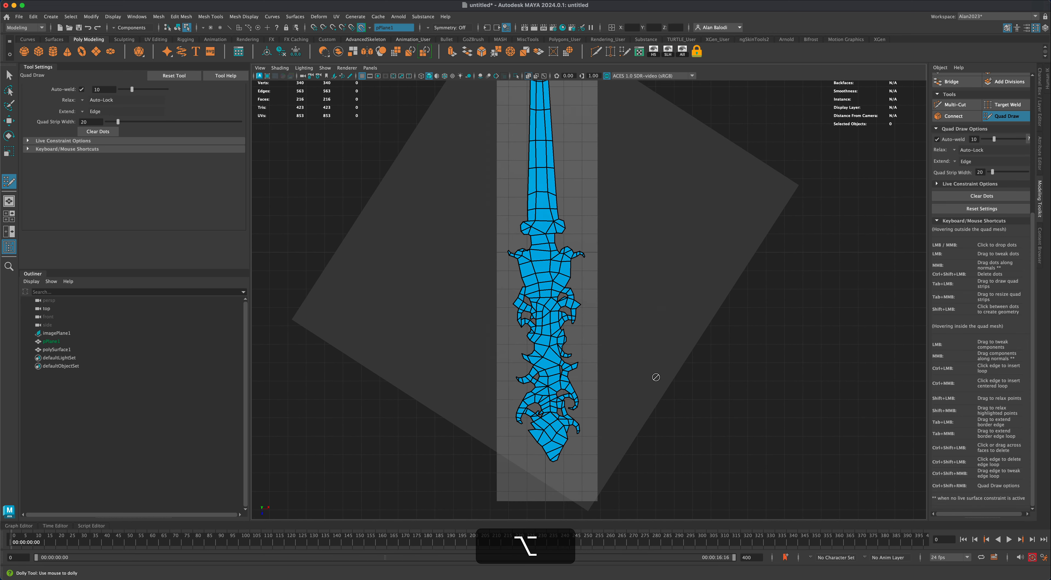
middle_click_drag(659, 311, 621, 342, "alt")
scroll(633, 366, "down", 1)
scroll(624, 344, "down", 1)
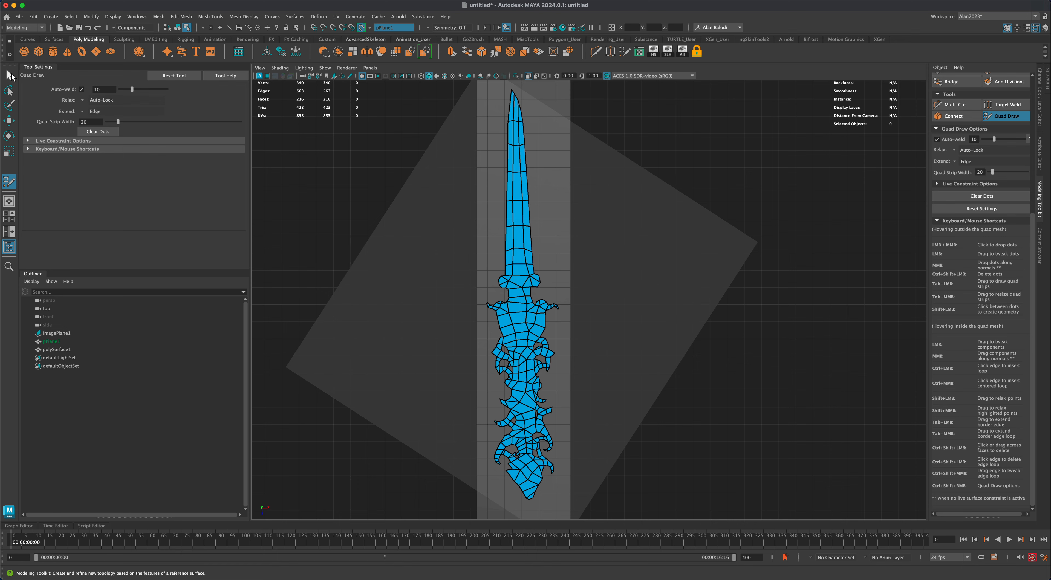
scroll(615, 412, "up", 8)
scroll(615, 412, "down", 3)
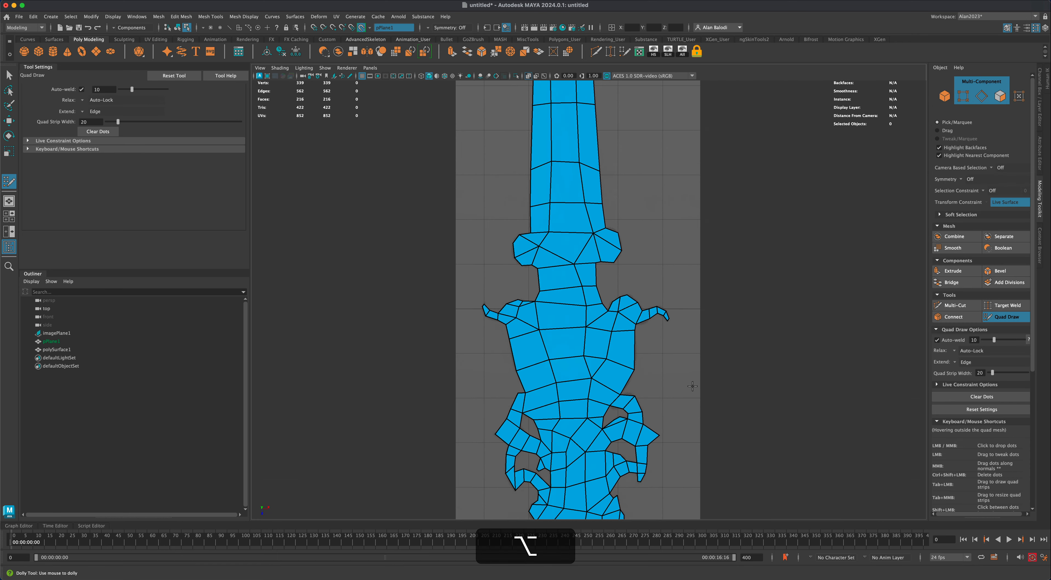
middle_click_drag(615, 412, 636, 203, "alt")
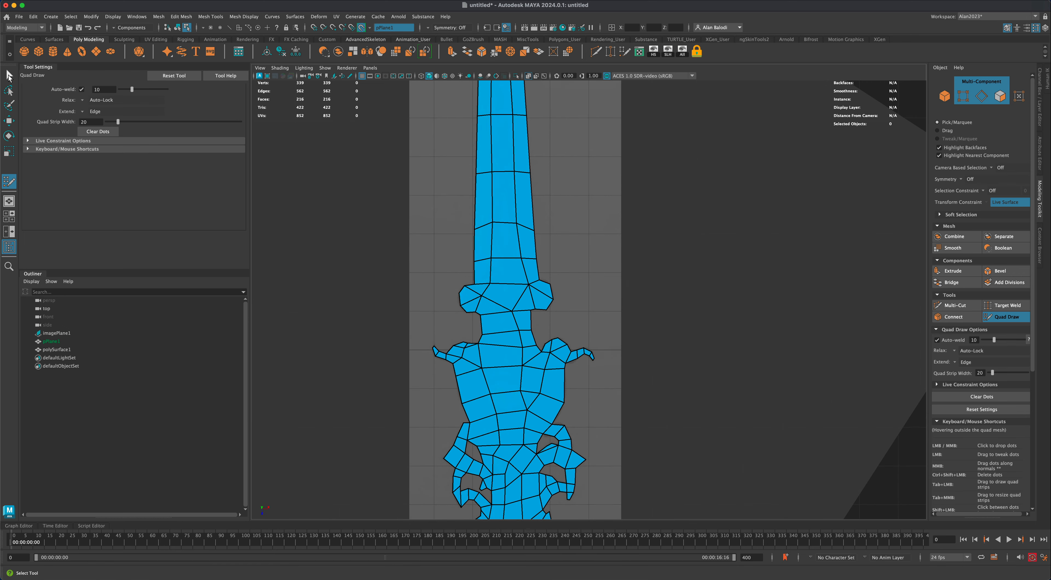
Leave Quad Draw for the Select Tool, return to object mode and show the sword mesh in the perspective view.
left_click(9, 76)
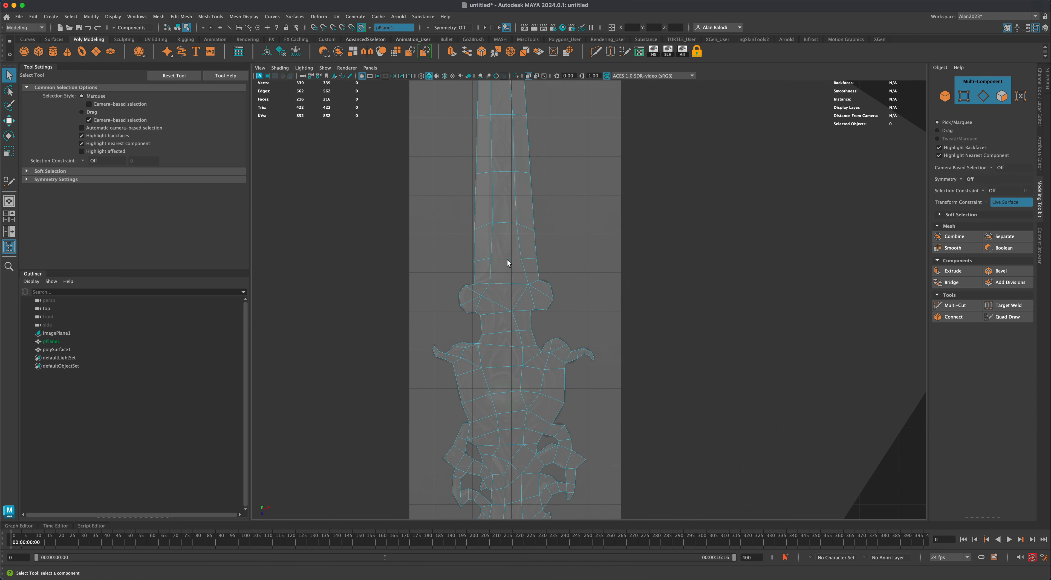
right_click_drag(507, 260, 536, 251)
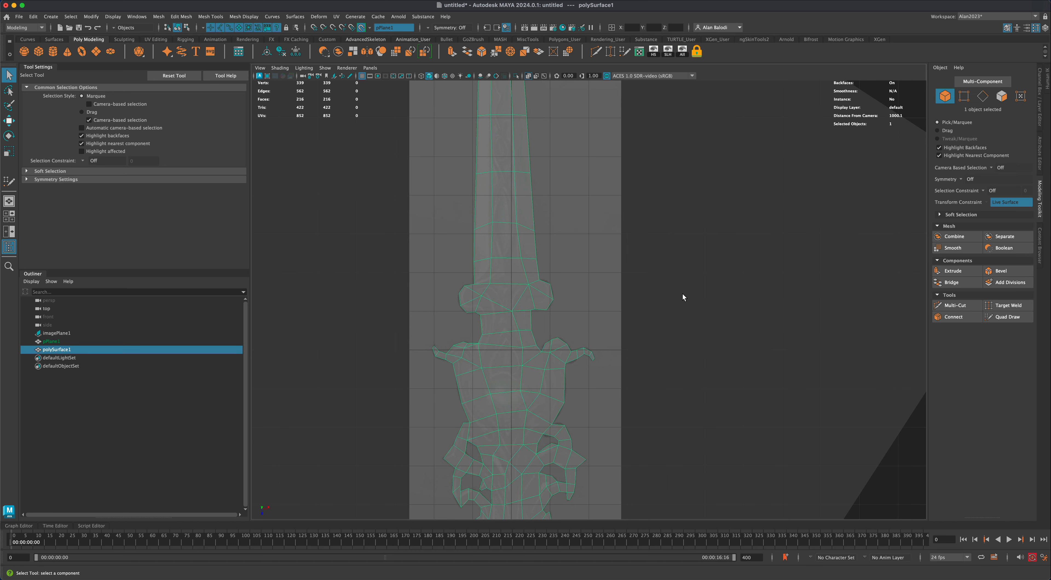
key("space")
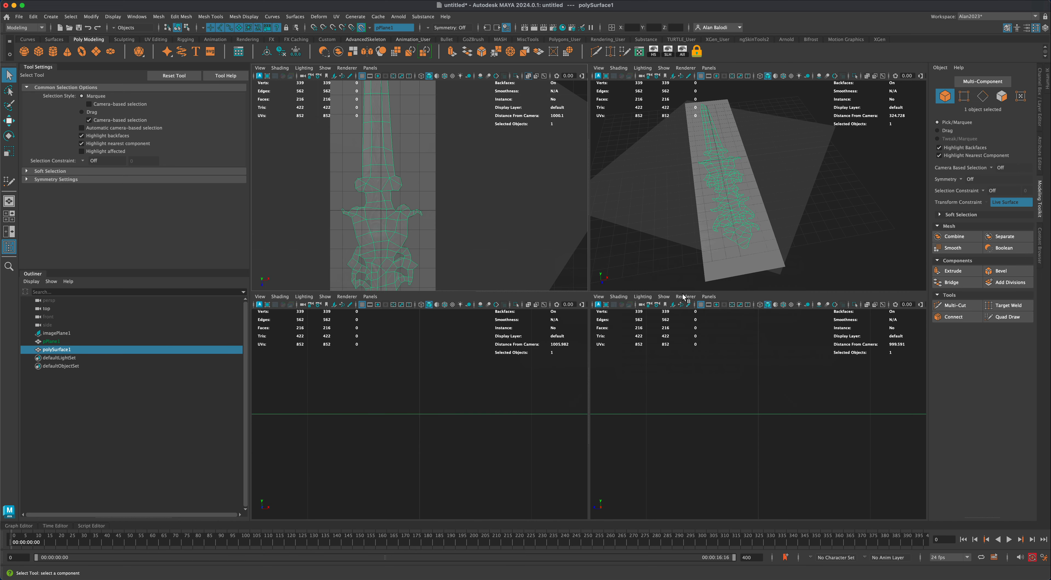
key("space")
left_click_drag(734, 308, 651, 444, "alt")
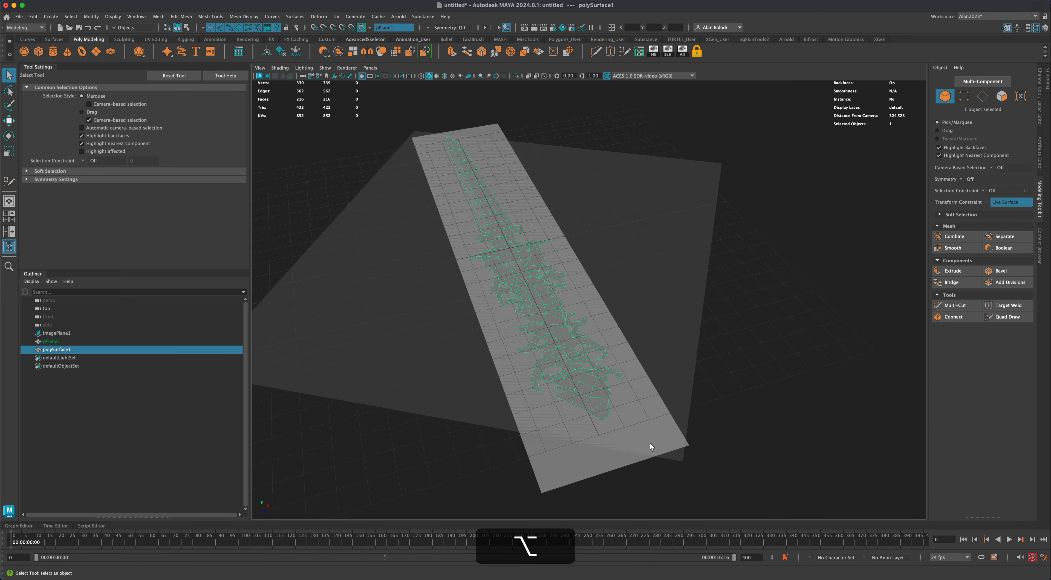
Turn off the live surface and delete the guide plane pPlane1, leaving the sword mesh.
left_click(562, 501)
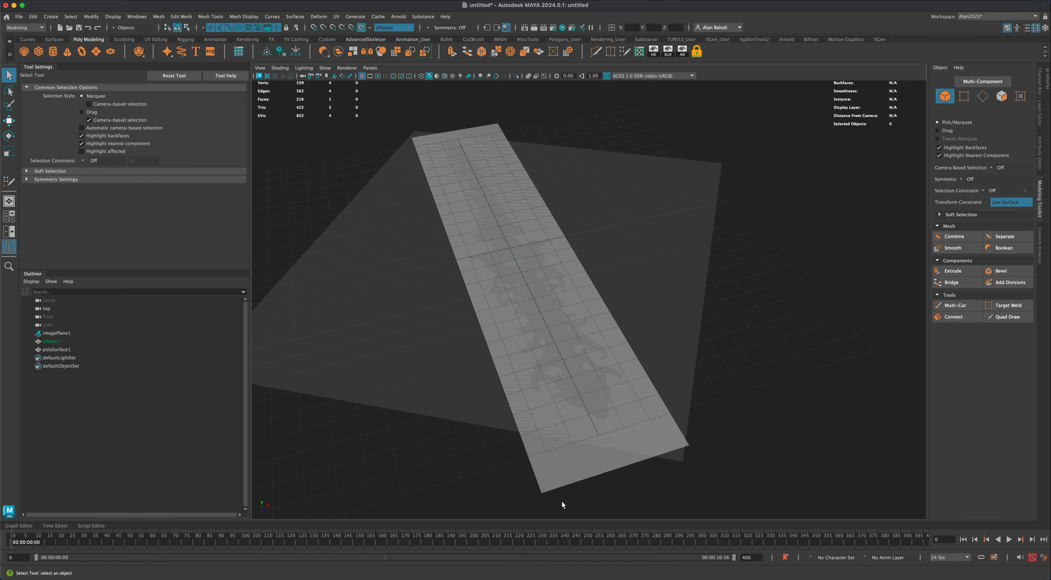
left_click_drag(750, 395, 770, 403, "alt")
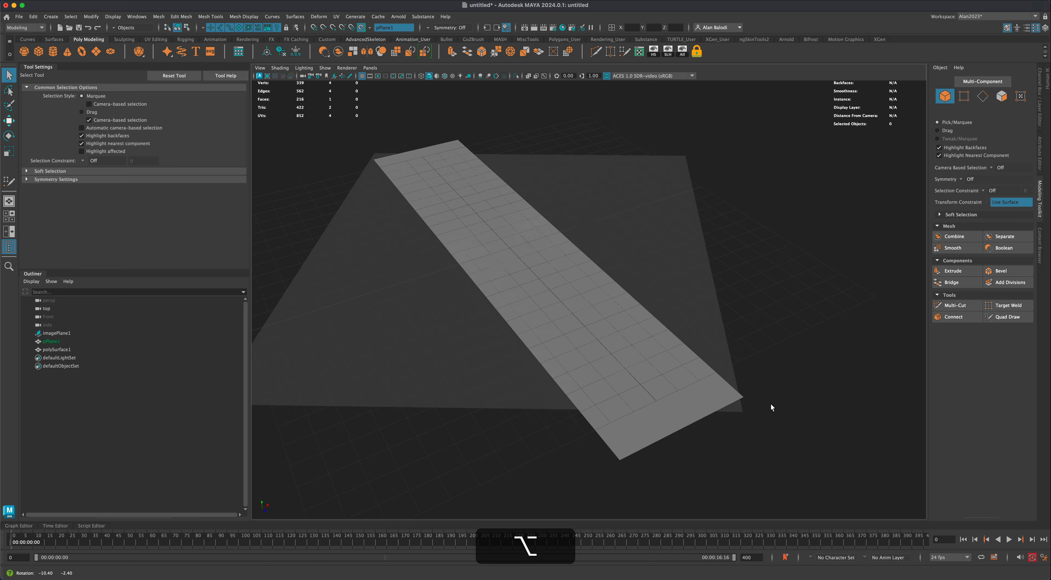
left_click(362, 29)
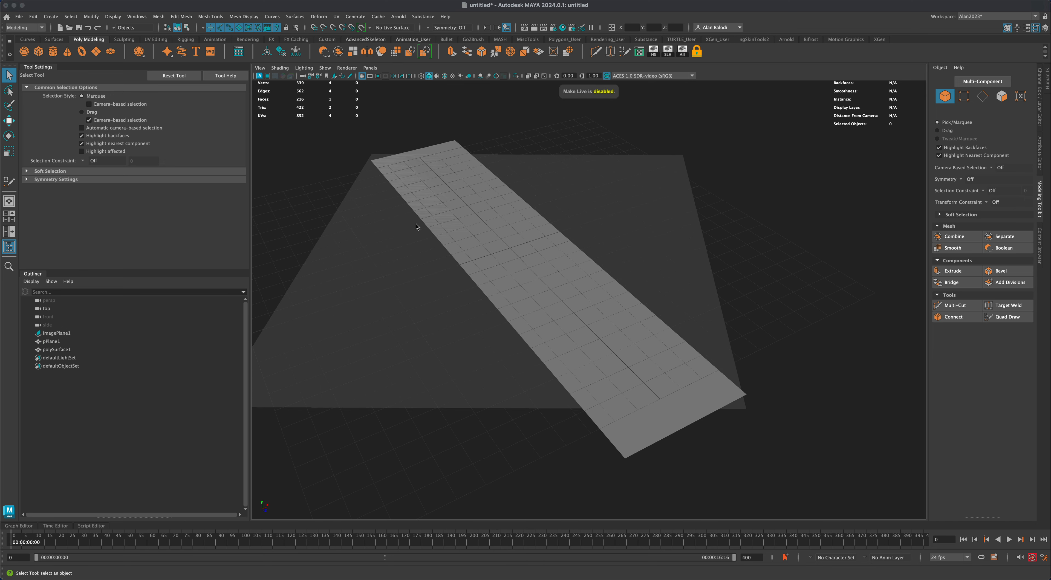
left_click_drag(417, 226, 548, 417, "alt")
left_click(548, 421)
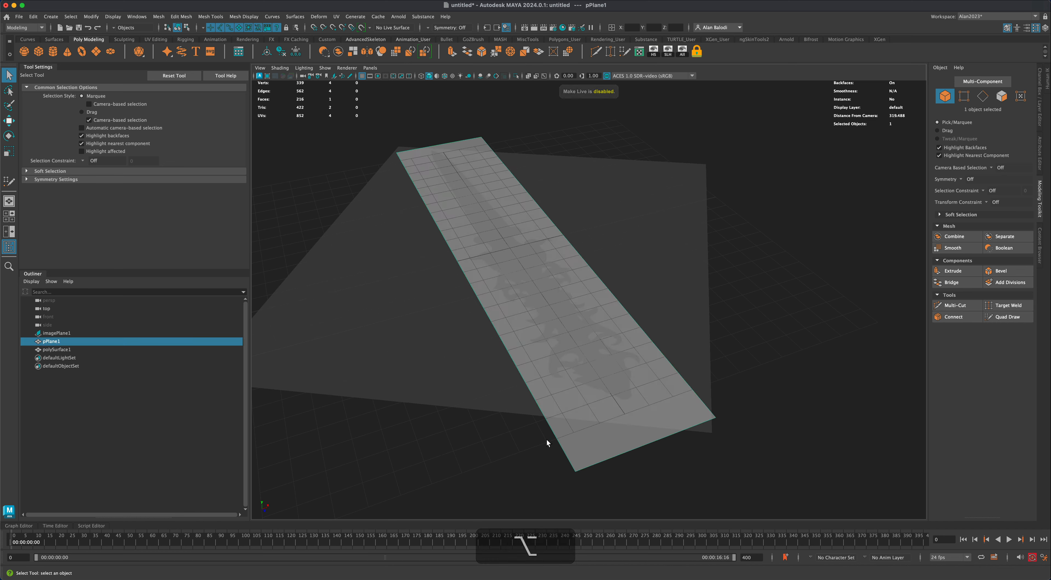
key("BackSpace")
left_click_drag(546, 439, 528, 168, "alt")
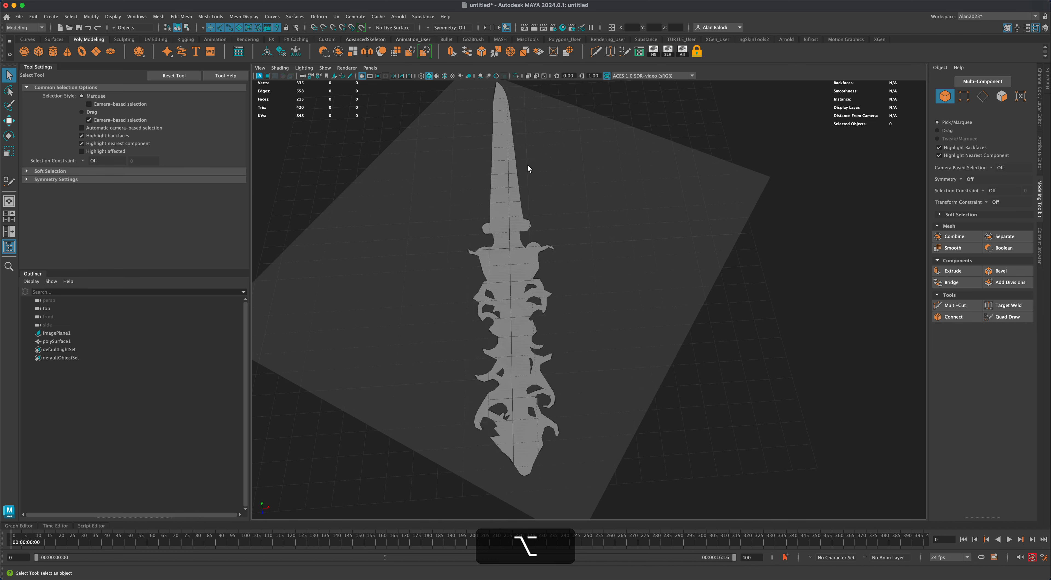
Display the wireframe over the shaded sword mesh in the perspective view.
left_click(445, 76)
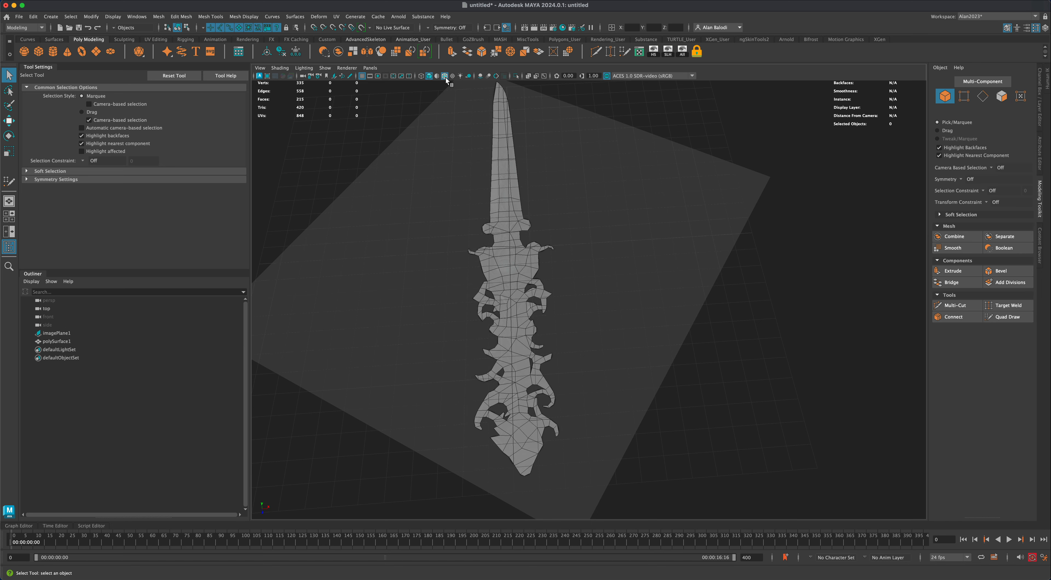
left_click_drag(672, 284, 677, 277, "alt")
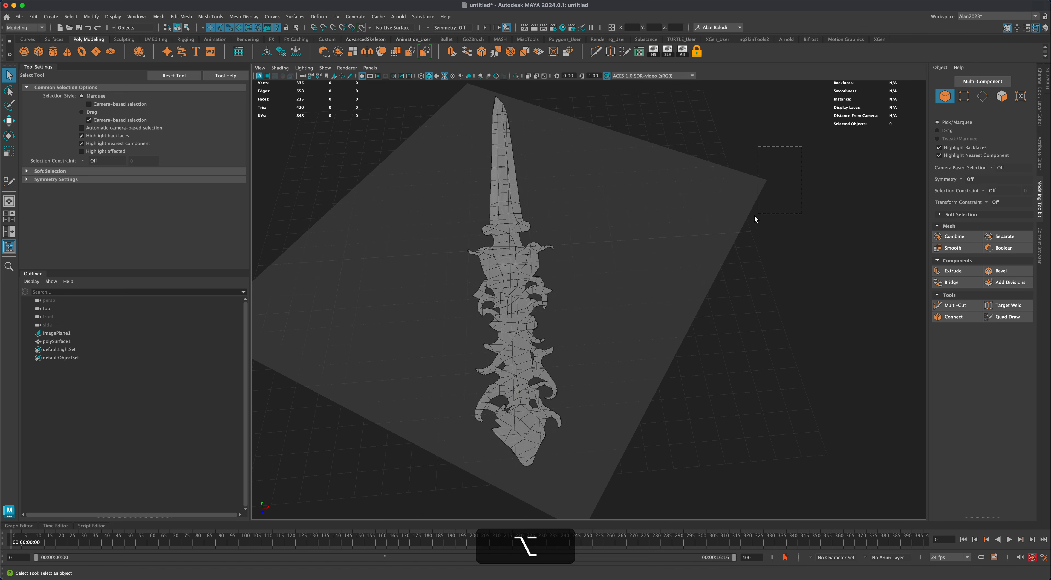
left_click_drag(754, 216, 749, 218)
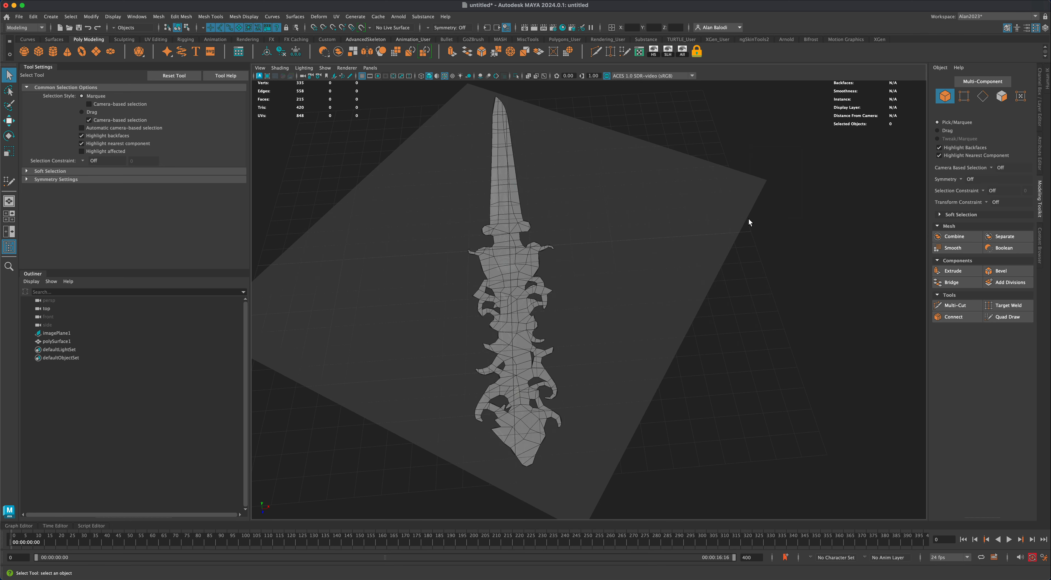
Set the Alpha Gain of imagePlane1 to 1.000 to show the sword reference fully opaque.
left_click(57, 333)
left_click_drag(542, 326, 712, 328, "alt")
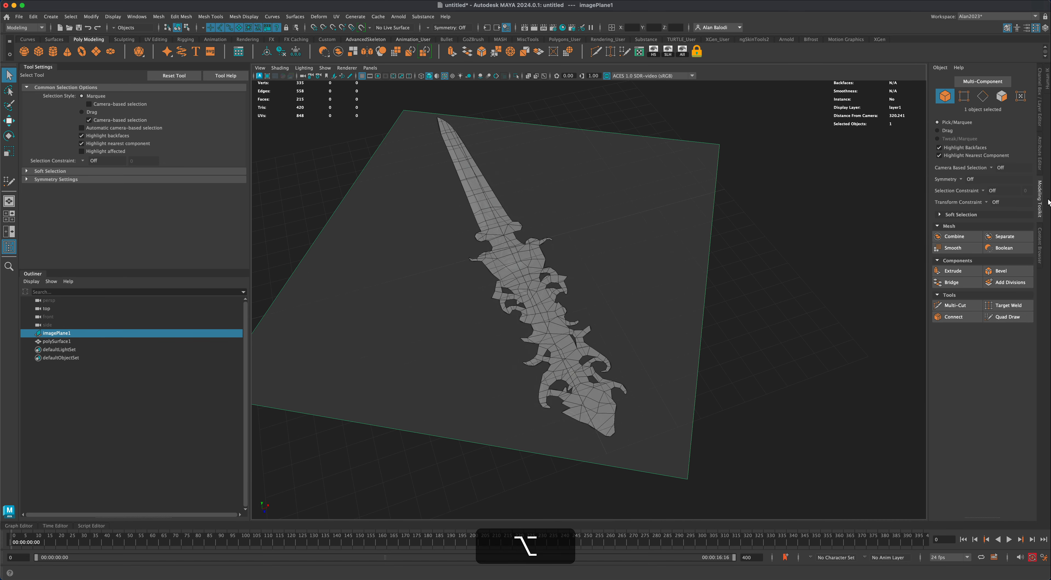
left_click(1039, 154)
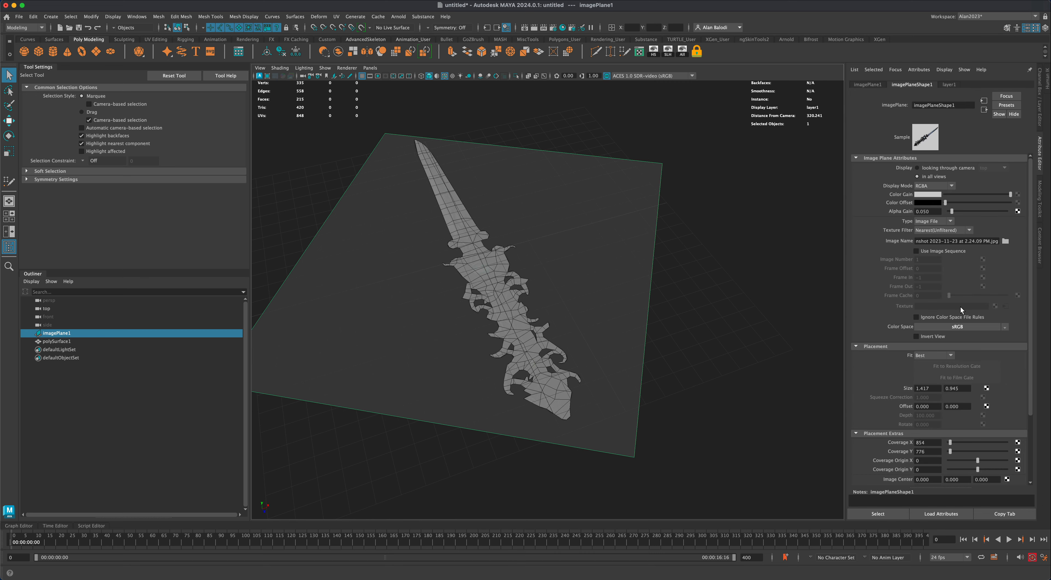
left_click_drag(953, 213, 1028, 219)
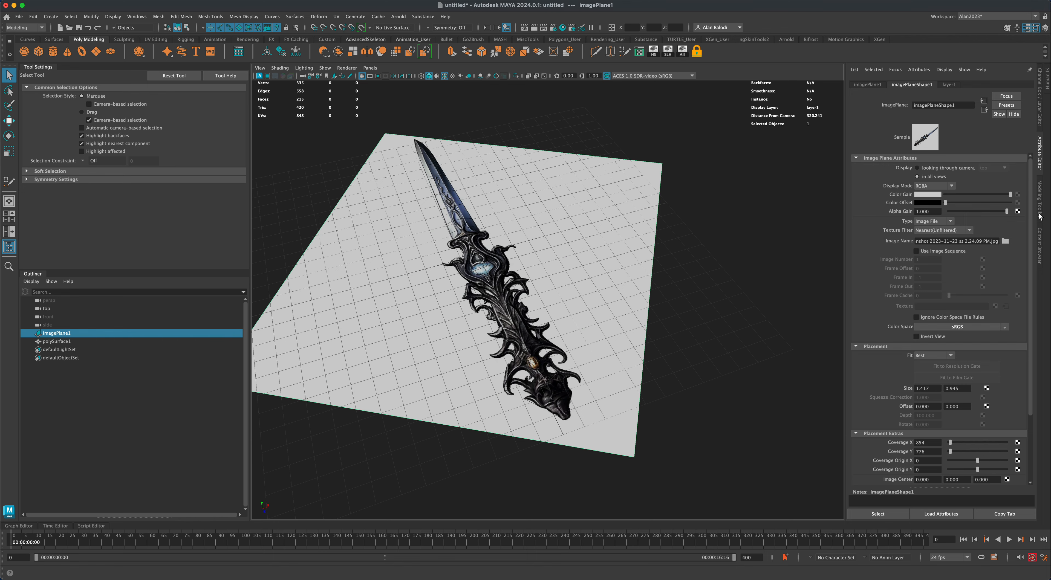
left_click_drag(675, 296, 713, 346, "alt")
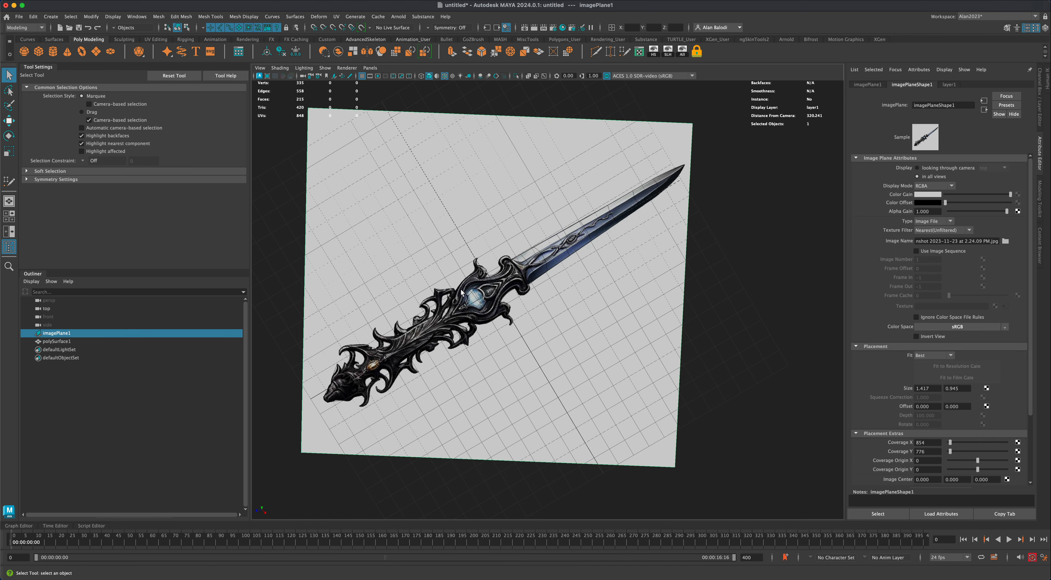
left_click_drag(734, 252, 730, 249, "alt")
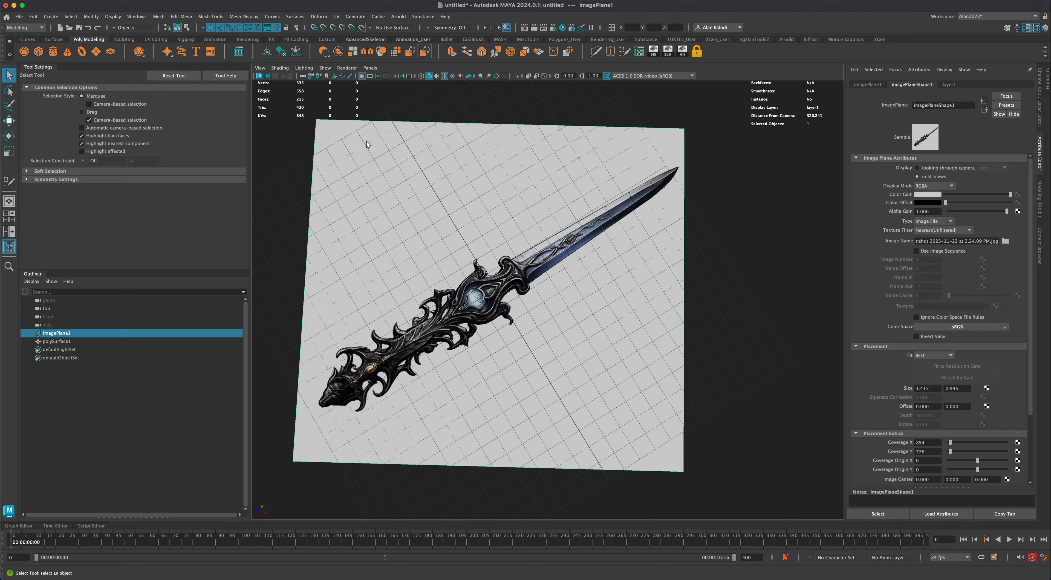
left_click_drag(261, 278, 317, 273, "alt")
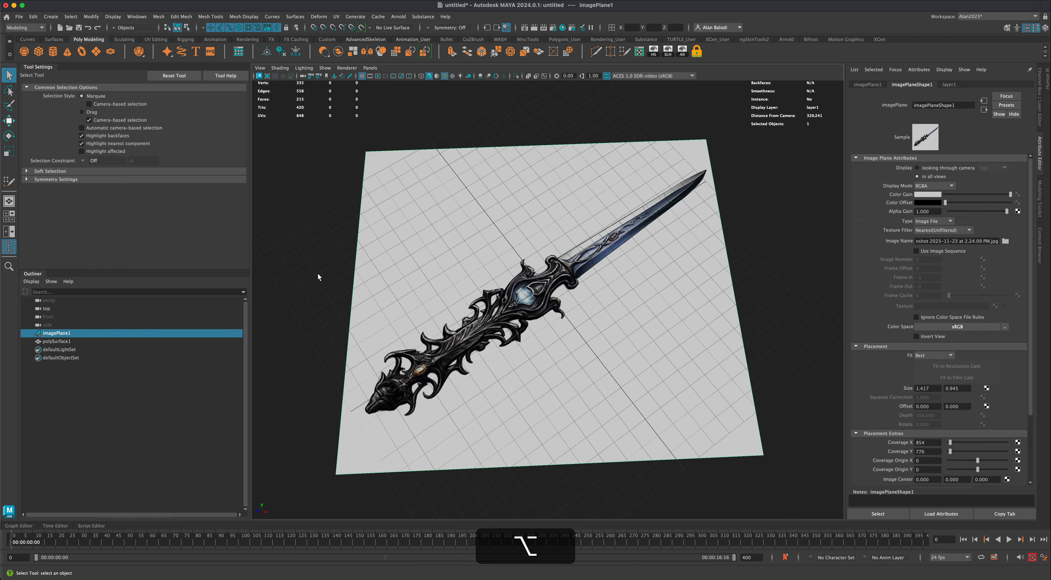
left_click_drag(778, 314, 756, 307, "alt")
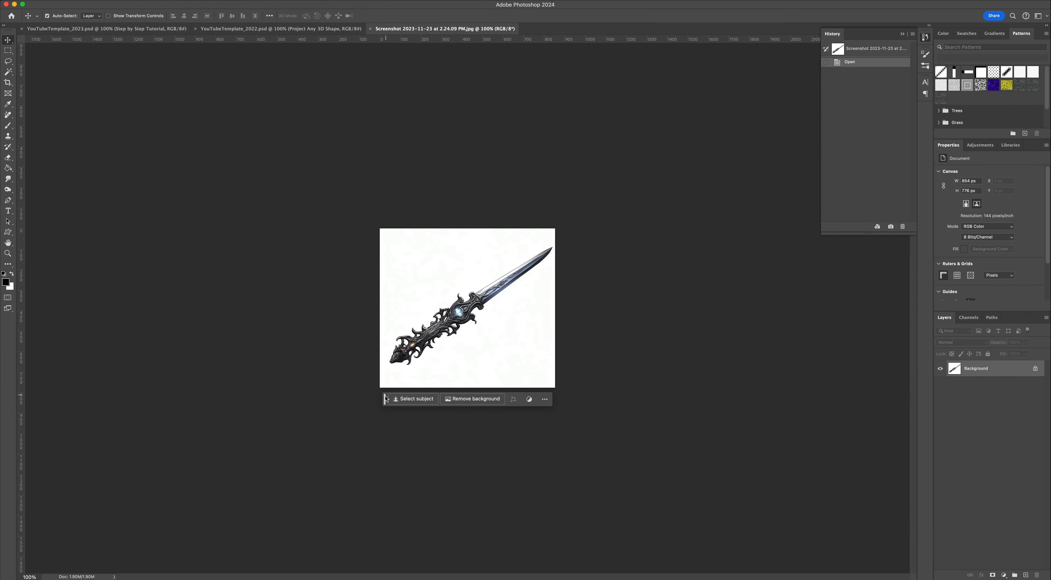
left_click_drag(385, 397, 382, 418)
left_click(118, 8)
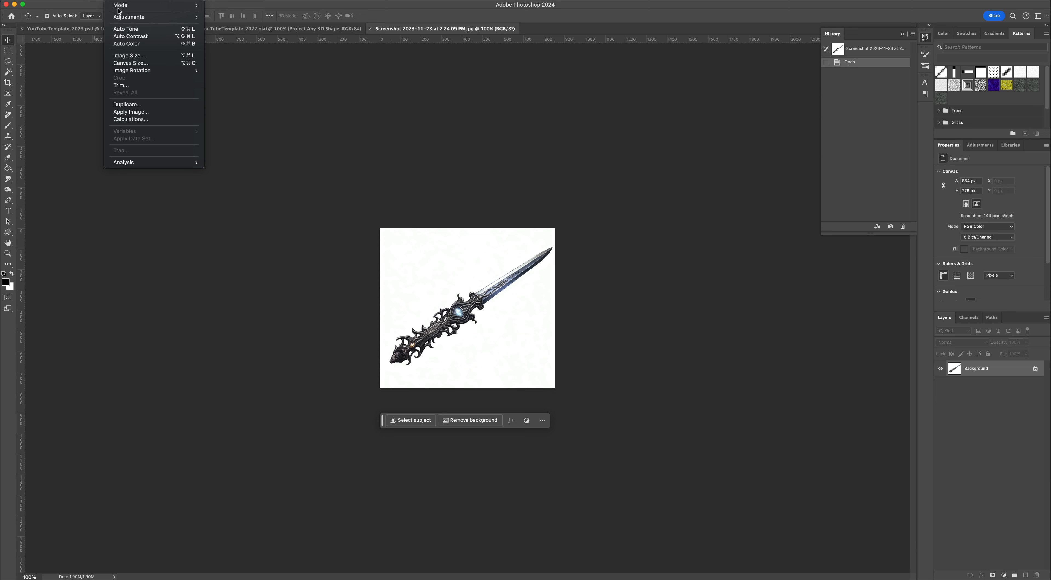
left_click(130, 57)
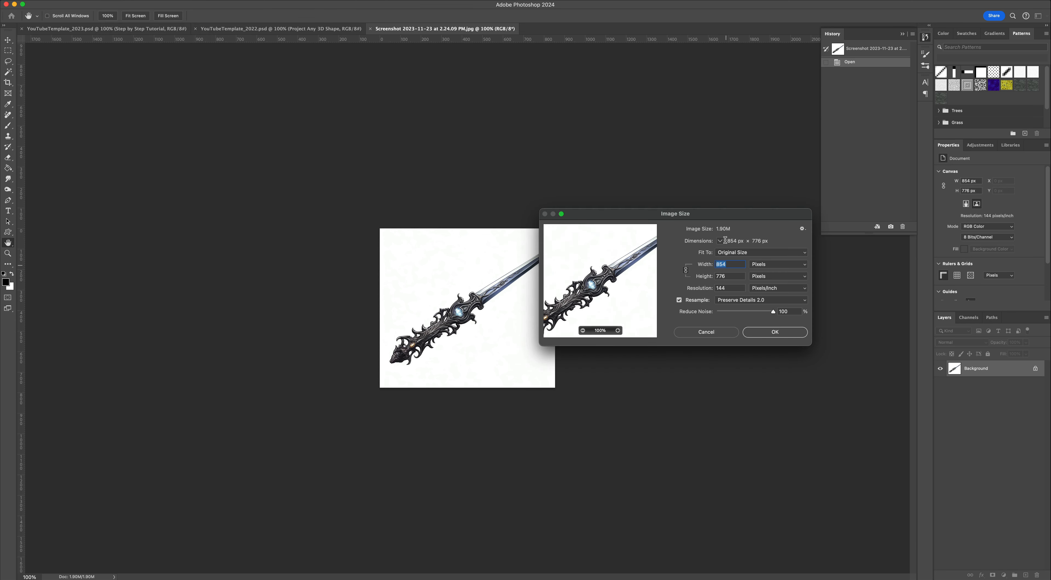
left_click_drag(712, 220, 631, 349)
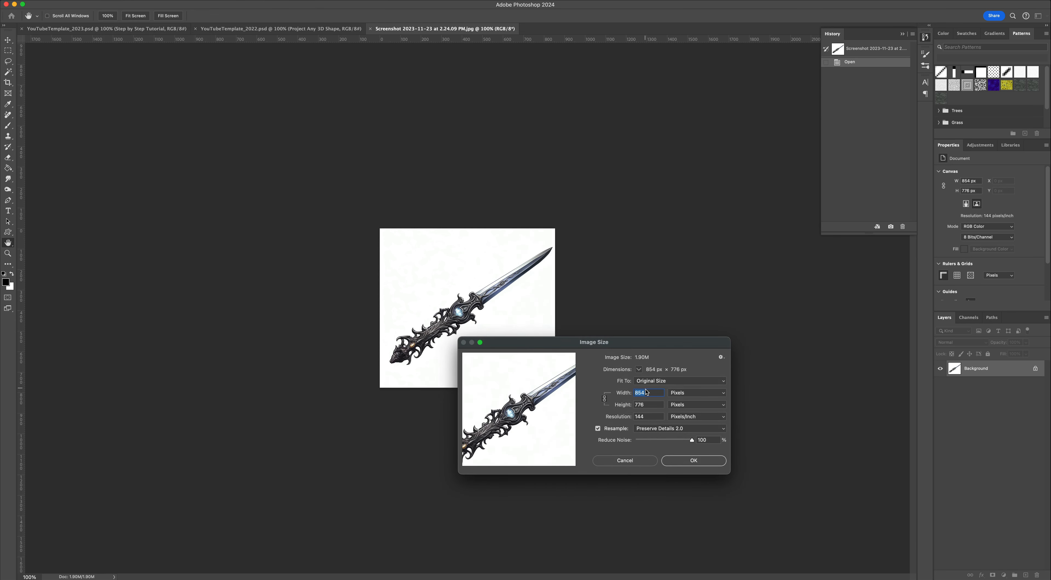
left_click_drag(645, 404, 632, 405)
left_click(643, 405)
left_click_drag(622, 346, 722, 309)
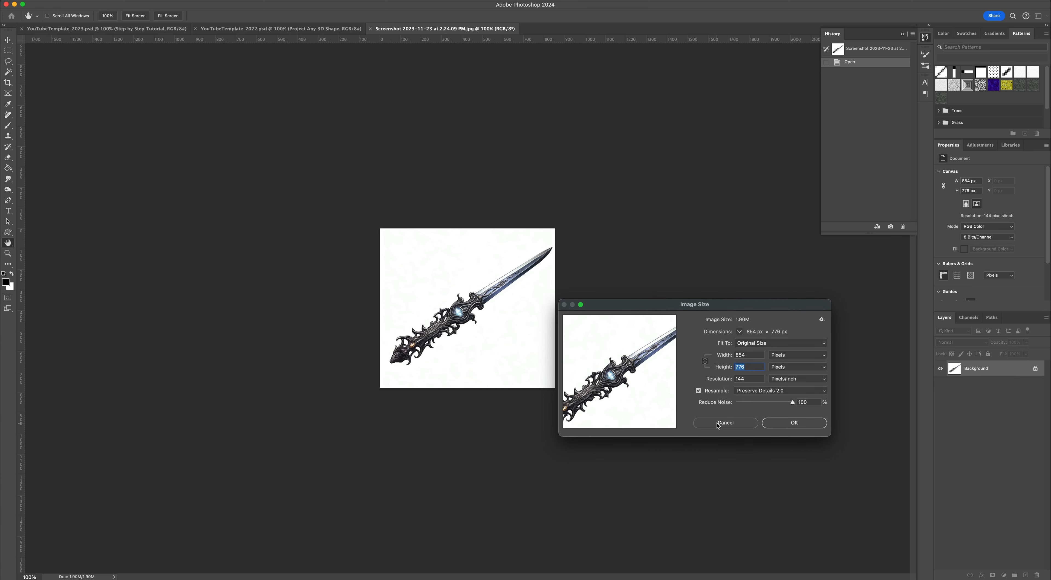
left_click(726, 423)
key("v")
In Photoshop, resize the sword reference image to a width of 2000 pixels with its proportions linked.
left_click(118, 0)
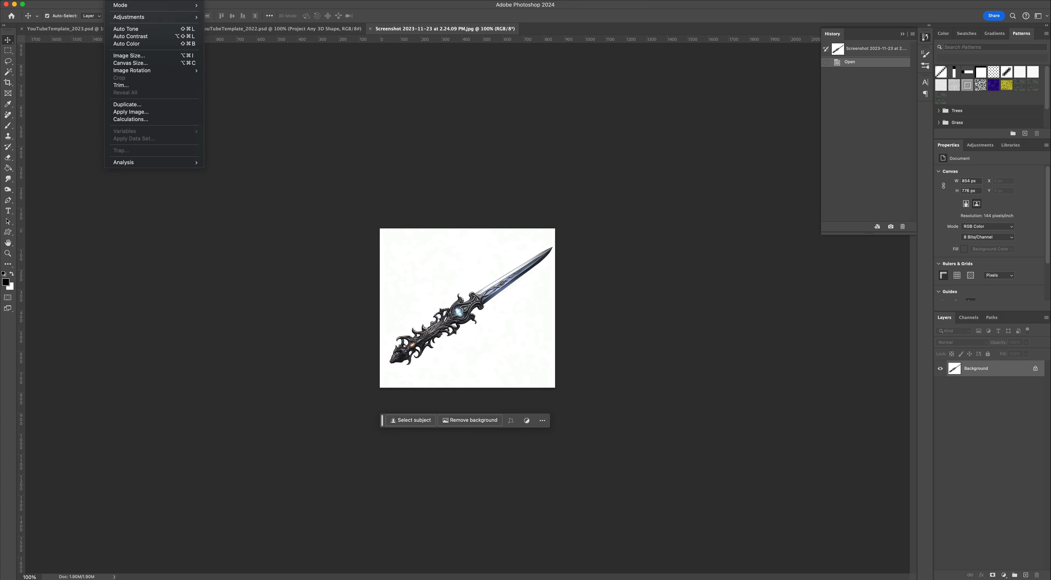
left_click(129, 55)
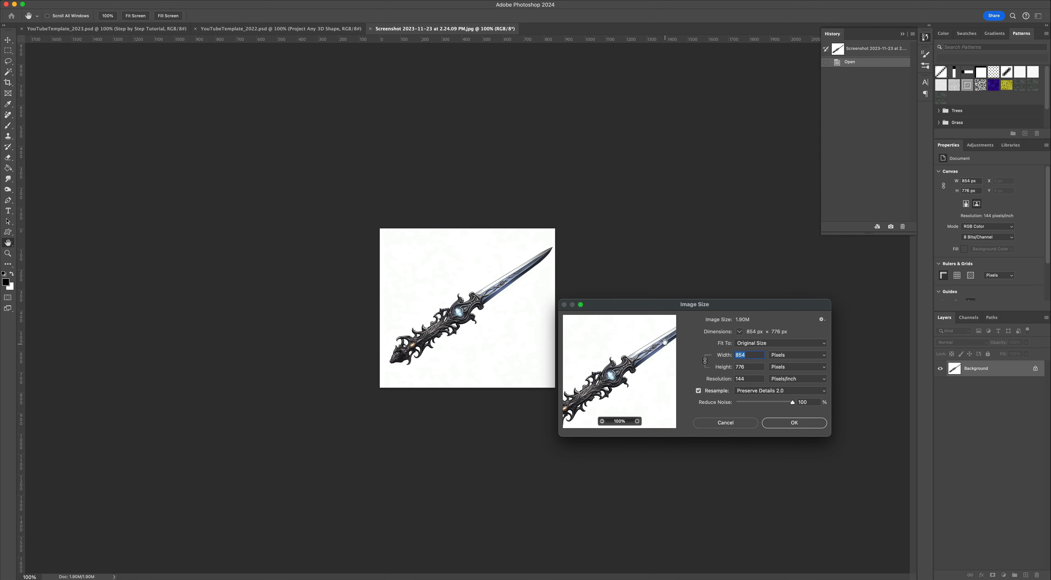
left_click_drag(661, 310, 590, 366)
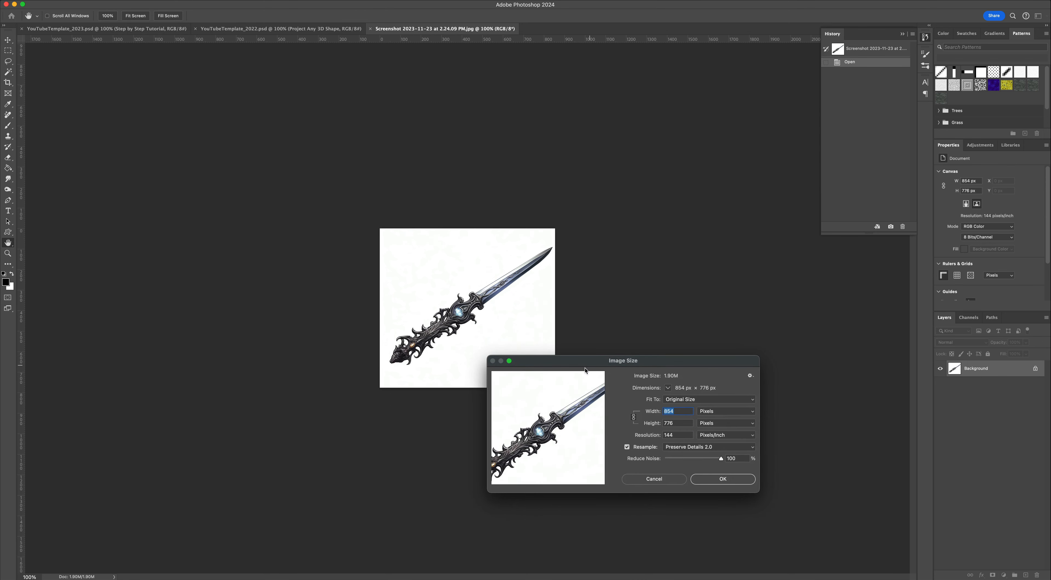
double_click(681, 411)
type("200")
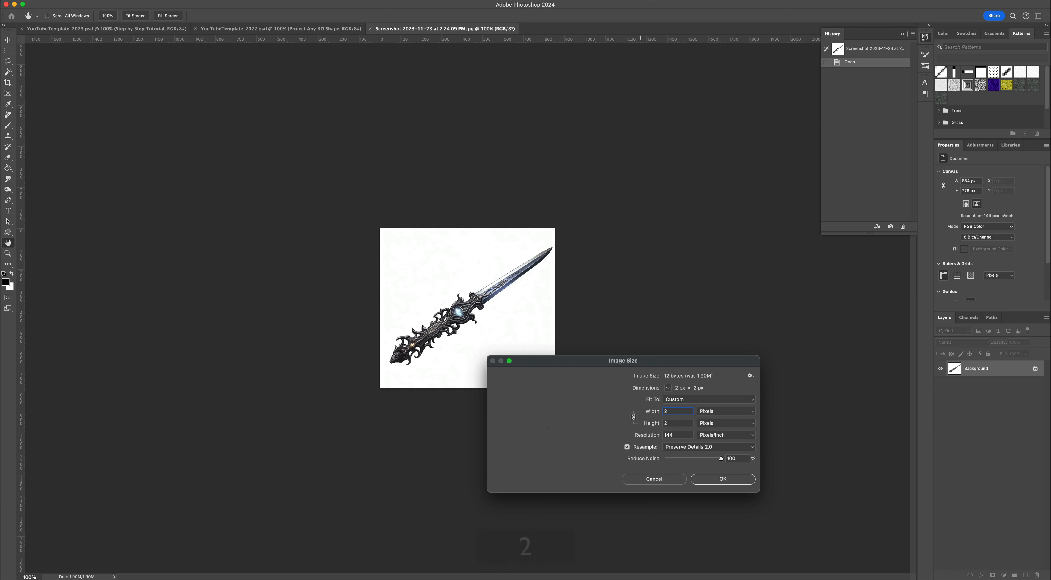
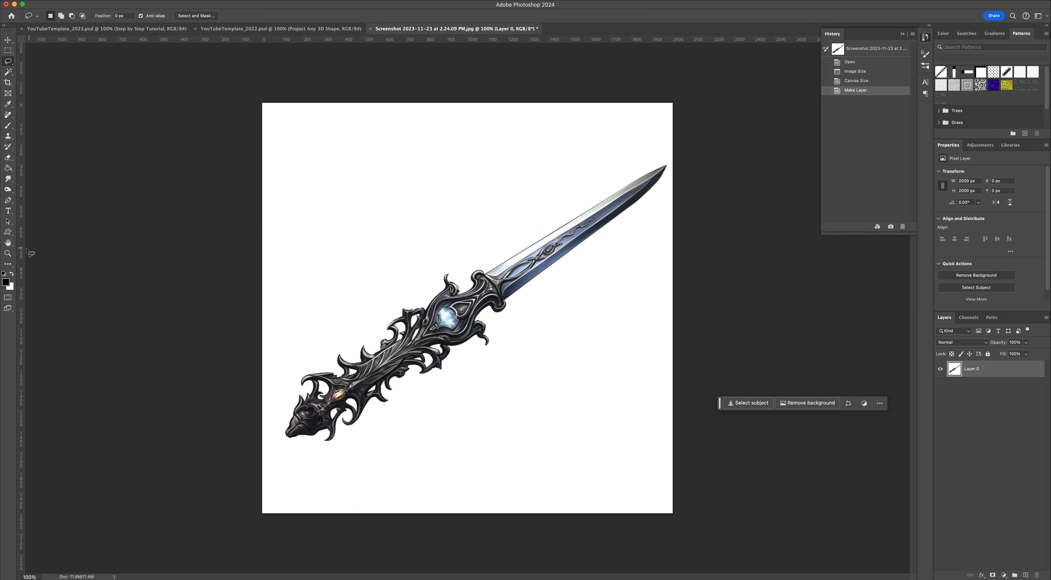
Lasso the base of the blade, following the edge where it meets the guard closely.
left_click(8, 253)
left_click(39, 100)
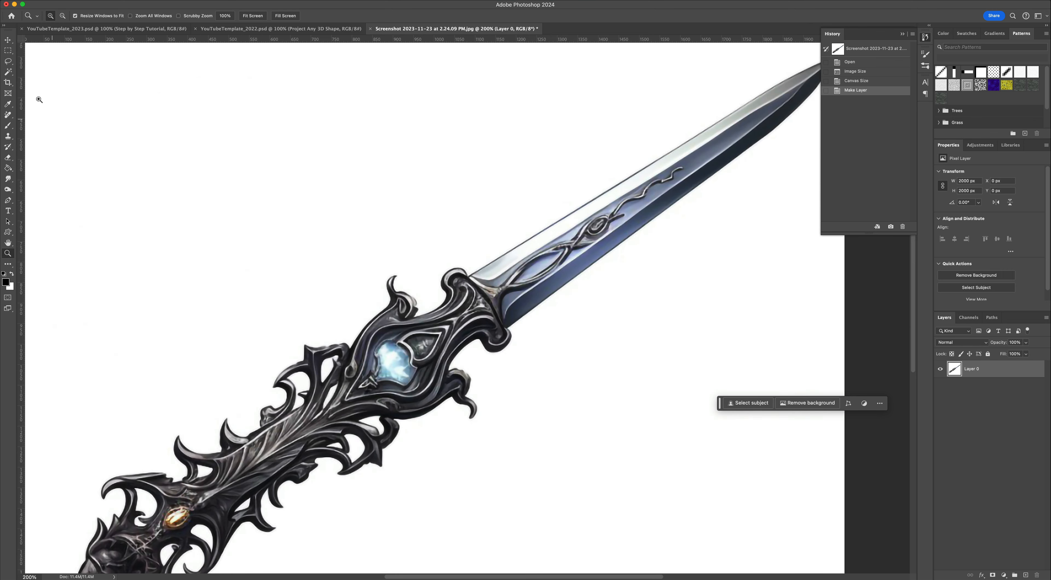
left_click(8, 61)
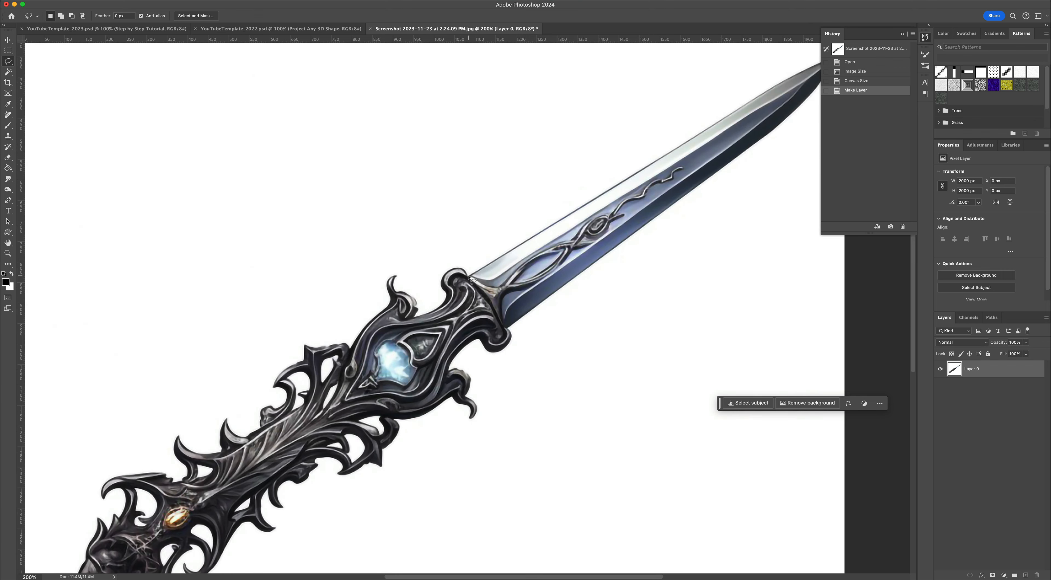
mouse_move(469, 280)
left_mouse_down()
mouse_move(504, 249)
mouse_move(546, 313)
mouse_move(534, 332)
mouse_move(515, 331)
mouse_move(470, 281)
left_mouse_up()
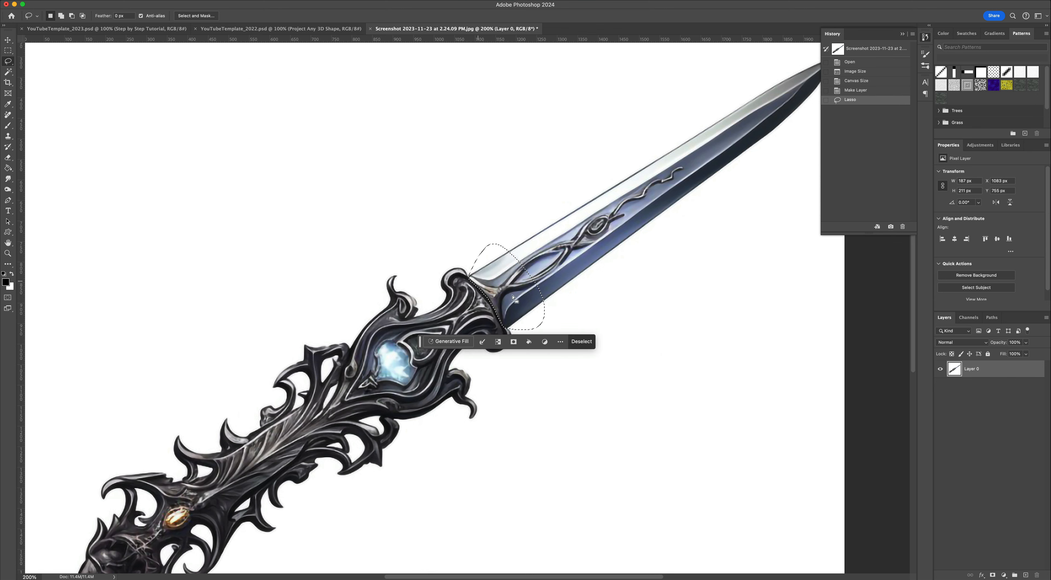
Add the rest of the blade up to its tip to the lasso selection with a loose outline.
left_click(8, 253)
left_click(299, 277, "alt")
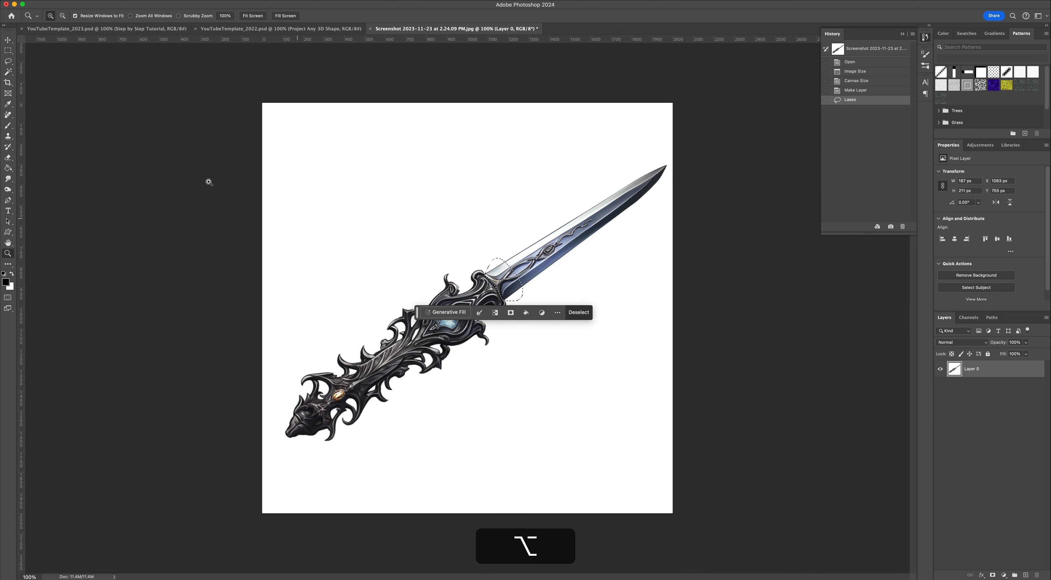
left_click(8, 61)
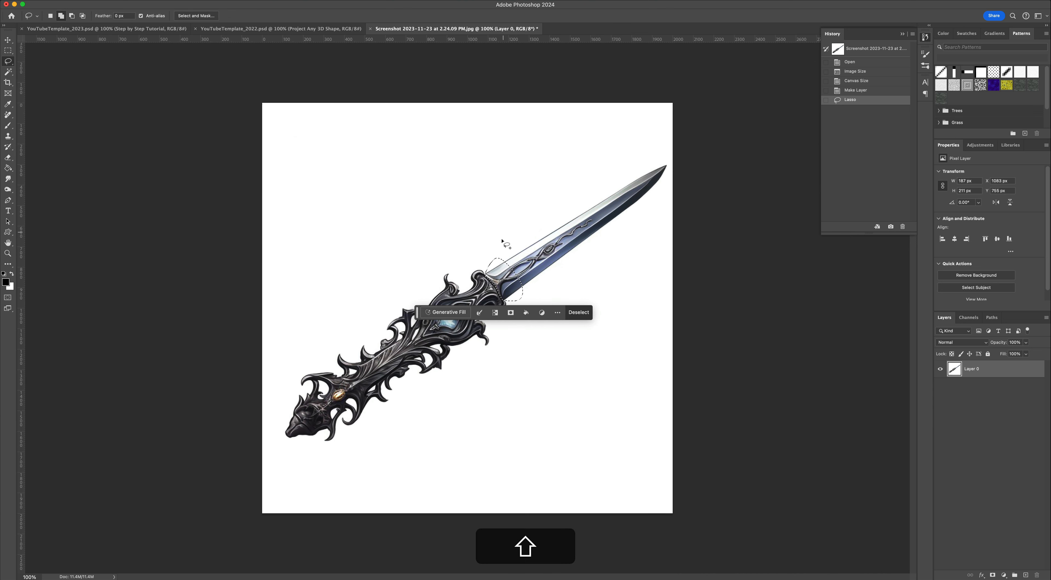
mouse_move(497, 260)
left_mouse_down("shift")
mouse_move(590, 159)
mouse_move(666, 155)
mouse_move(655, 244)
mouse_move(511, 299)
left_mouse_up("shift")
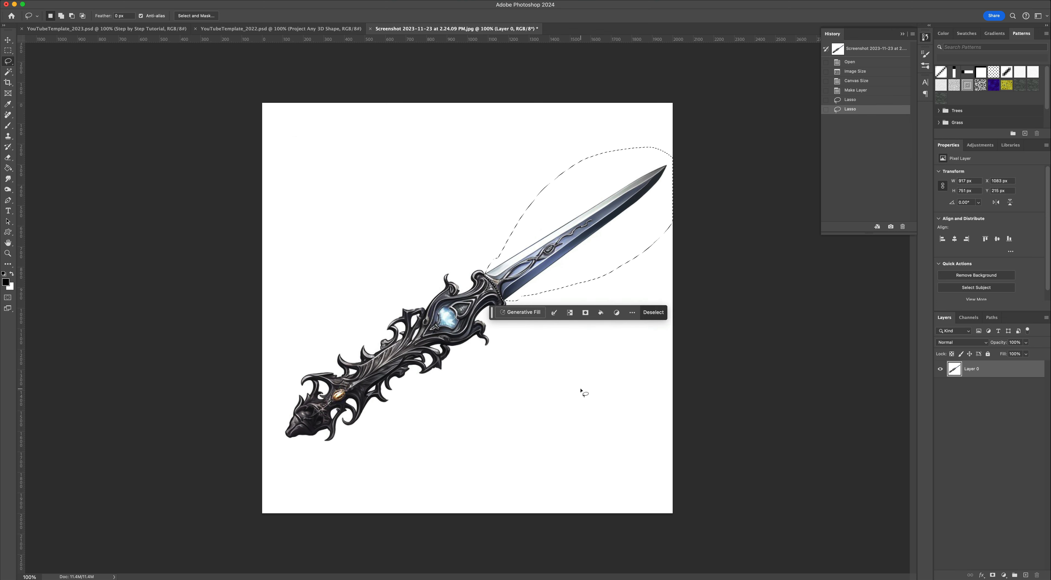
Cut the selected blade from Layer 0 and paste it in place on its own layer.
key("super+x")
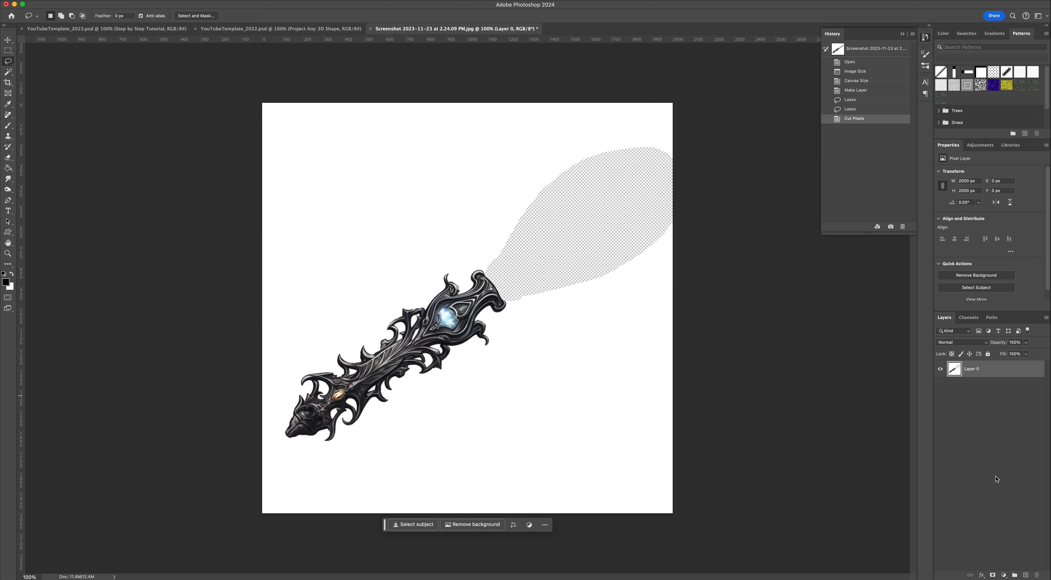
key("super")
key("shift+super+v")
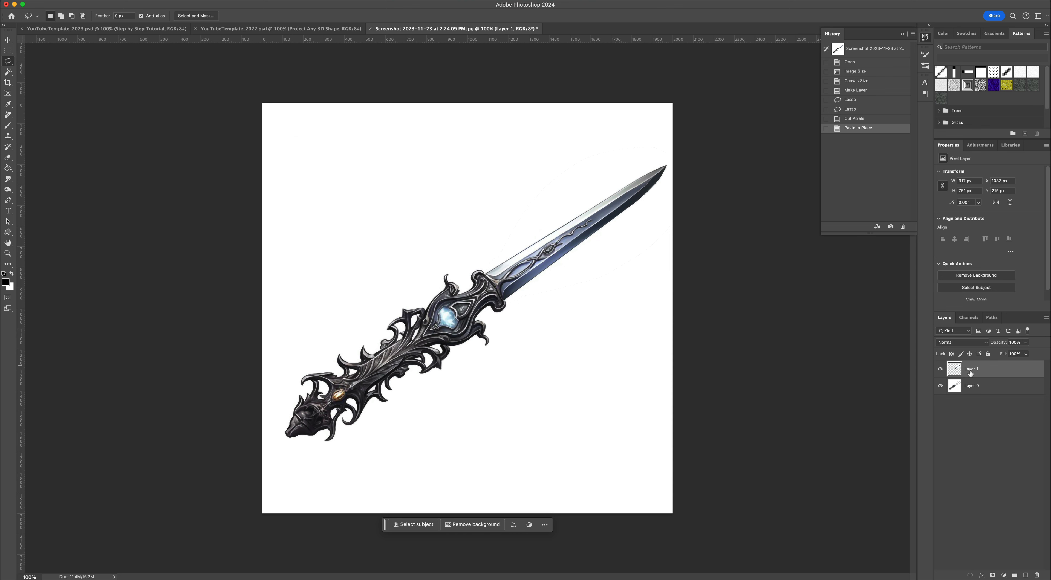
key("v")
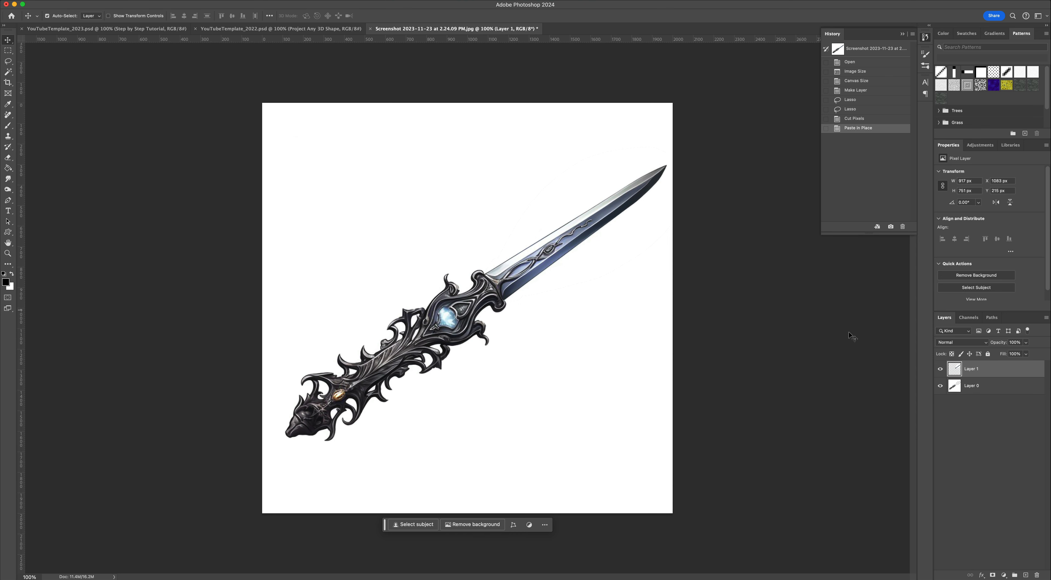
Hide the blade layer, lasso the guard and handle on Layer 0, and cut and paste them in place onto a new layer.
left_click(981, 388)
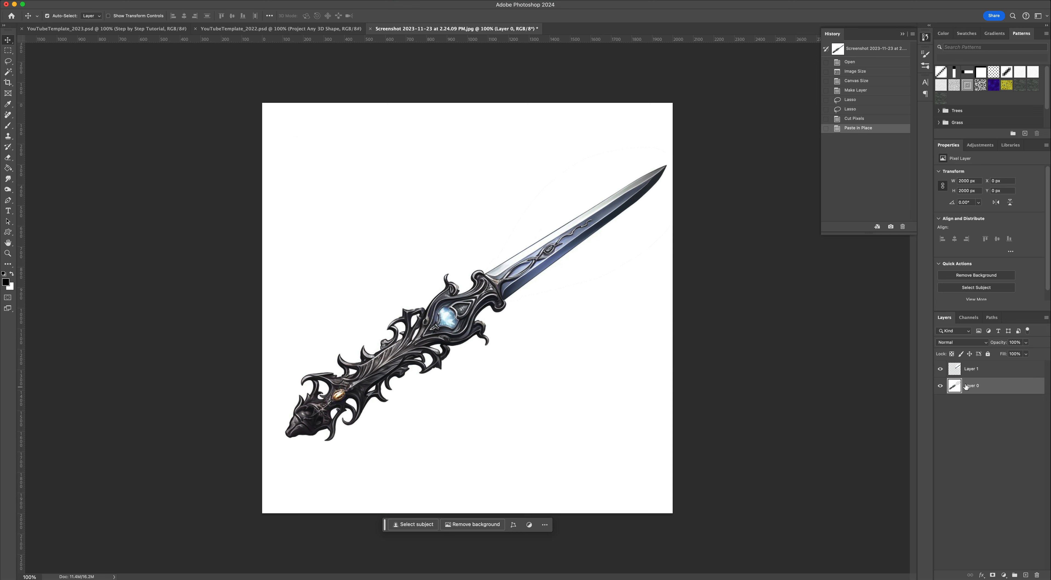
left_click(941, 369)
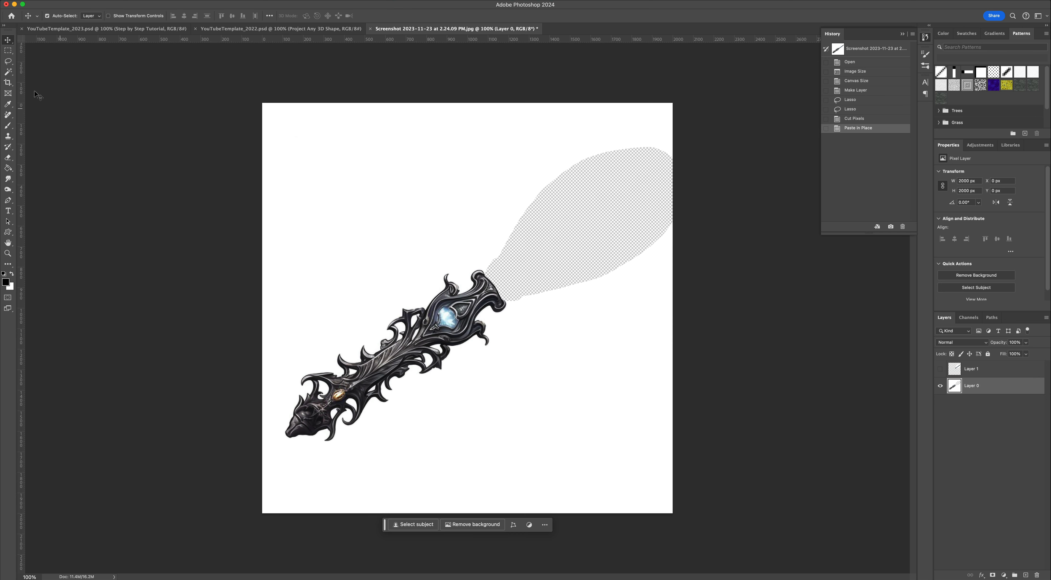
left_click(8, 61)
mouse_move(488, 317)
left_mouse_down()
mouse_move(506, 271)
mouse_move(431, 272)
mouse_move(349, 323)
mouse_move(275, 395)
mouse_move(286, 458)
mouse_move(469, 379)
mouse_move(502, 328)
mouse_move(495, 320)
left_mouse_up()
key("super+x")
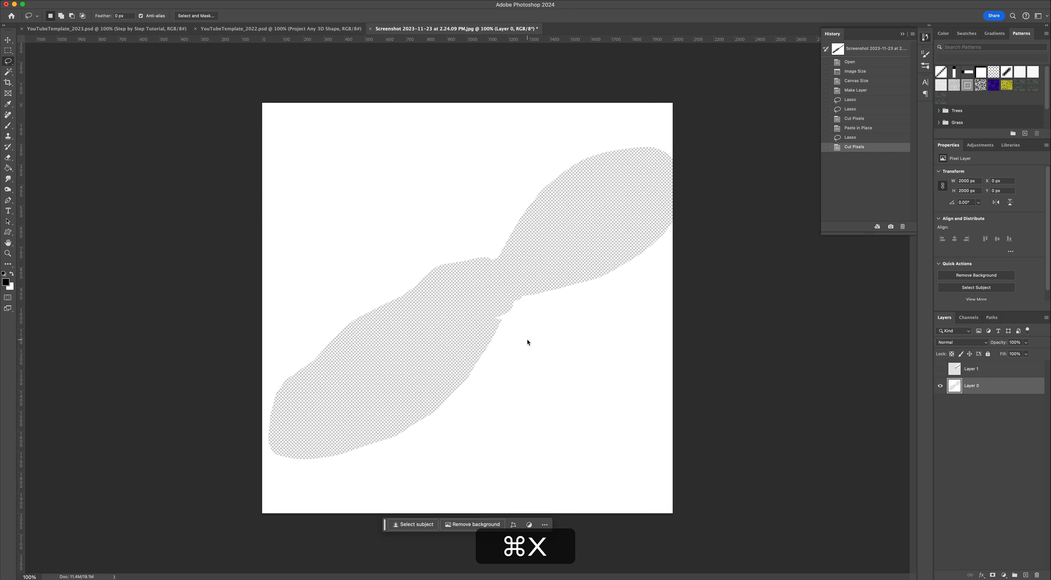
key("shift+super+v")
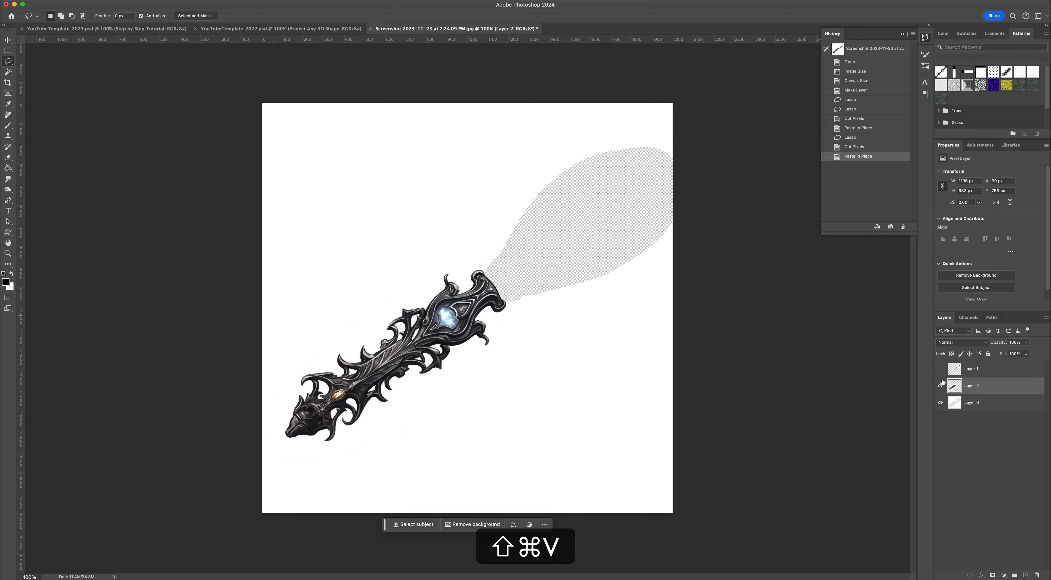
Check the blade and handle cutouts by toggling layer visibility, leaving all three layers visible and Layer 0 selected.
left_click(939, 403)
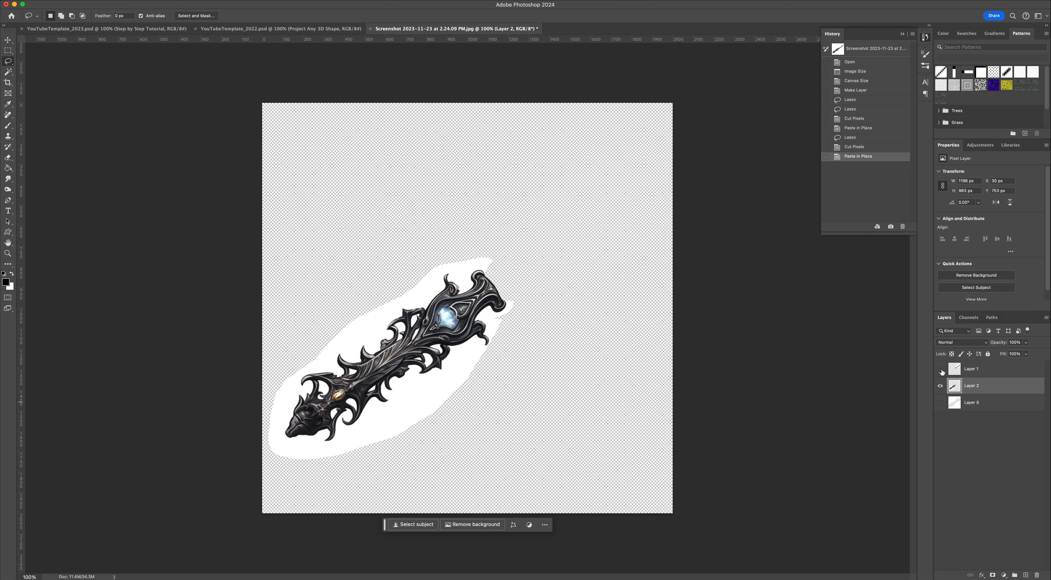
left_click(941, 371)
left_click(941, 371)
left_click(941, 370)
left_click(942, 370)
left_click(941, 387)
left_click(941, 386)
left_click(941, 387)
left_click(941, 370)
left_click(941, 386)
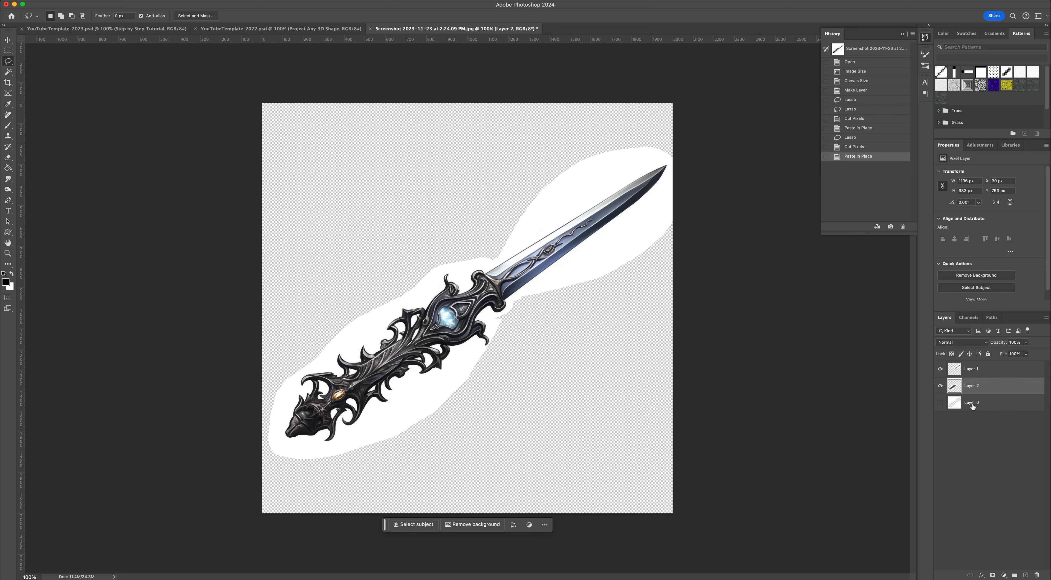
left_click(941, 403)
left_click(971, 403)
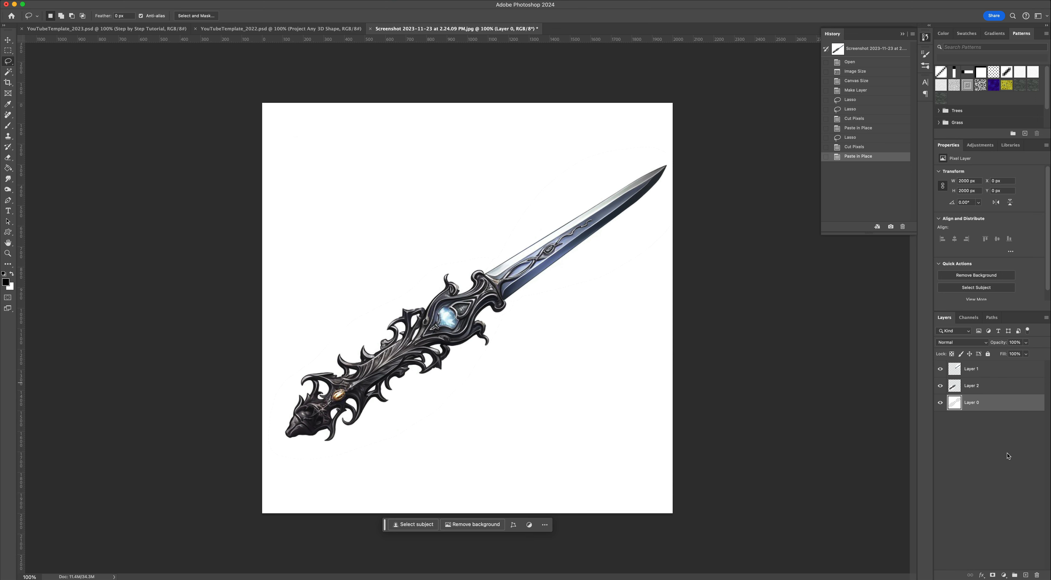
Delete the leftover Layer 0 and add a new empty layer beneath the blade and handle layers.
left_click(1037, 575)
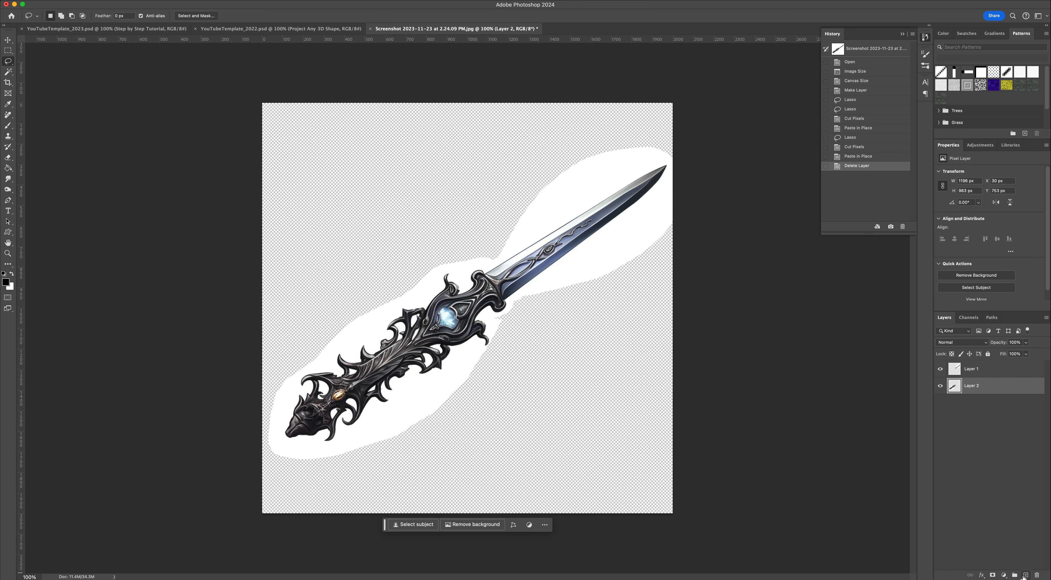
left_click(1025, 575)
left_click_drag(994, 393, 994, 411)
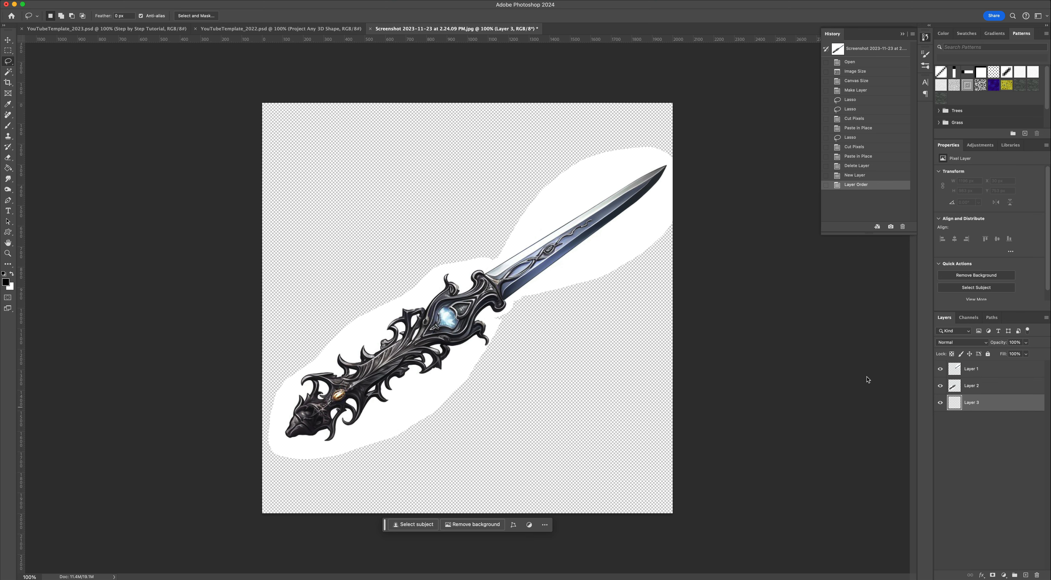
Fill the new bottom layer with white using the Paint Bucket and rename it bg.
key("g")
left_click(12, 274)
left_click(6, 282)
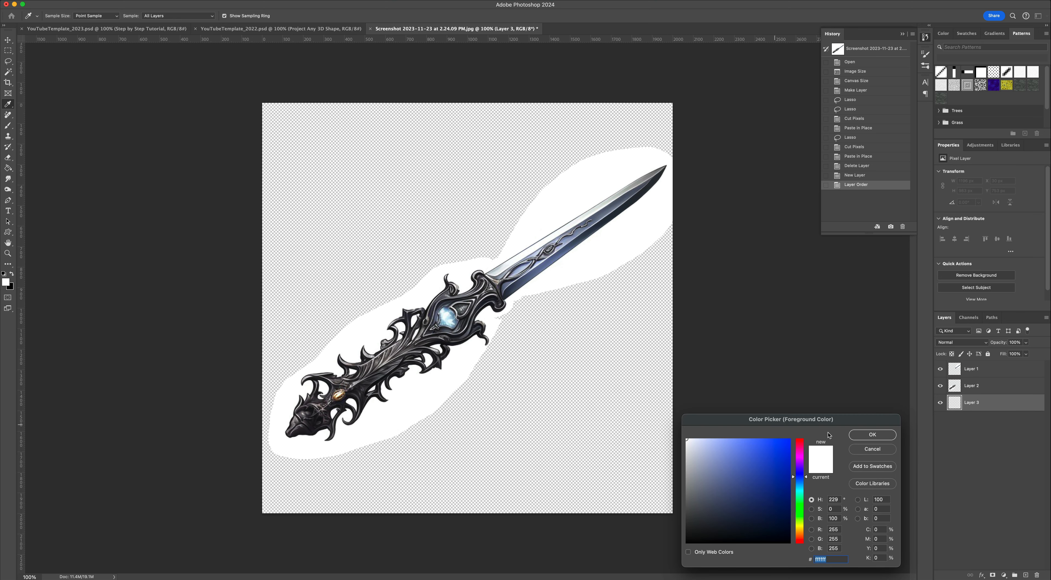
left_click(873, 434)
left_click(611, 326)
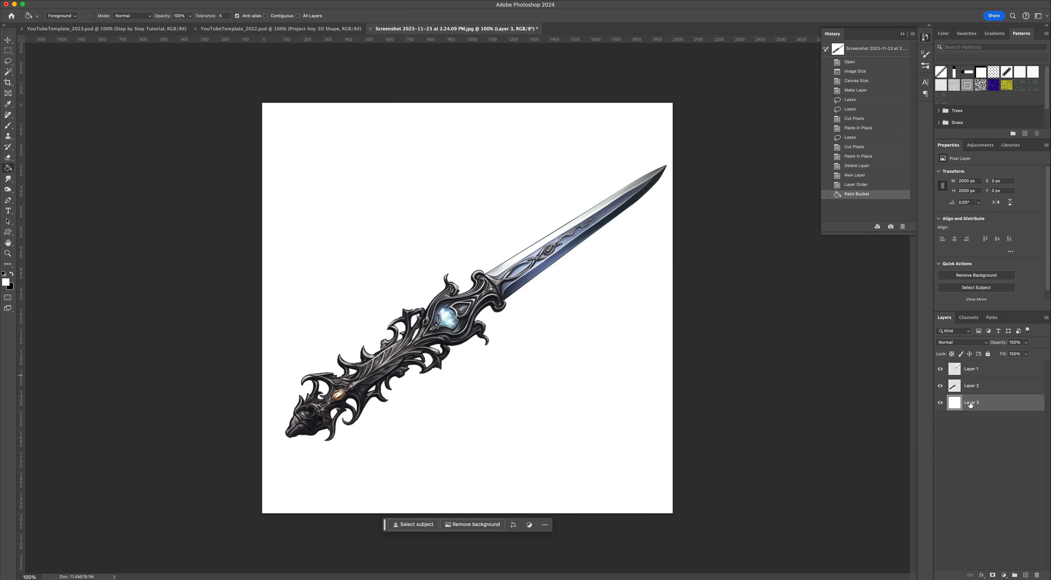
type("bg")
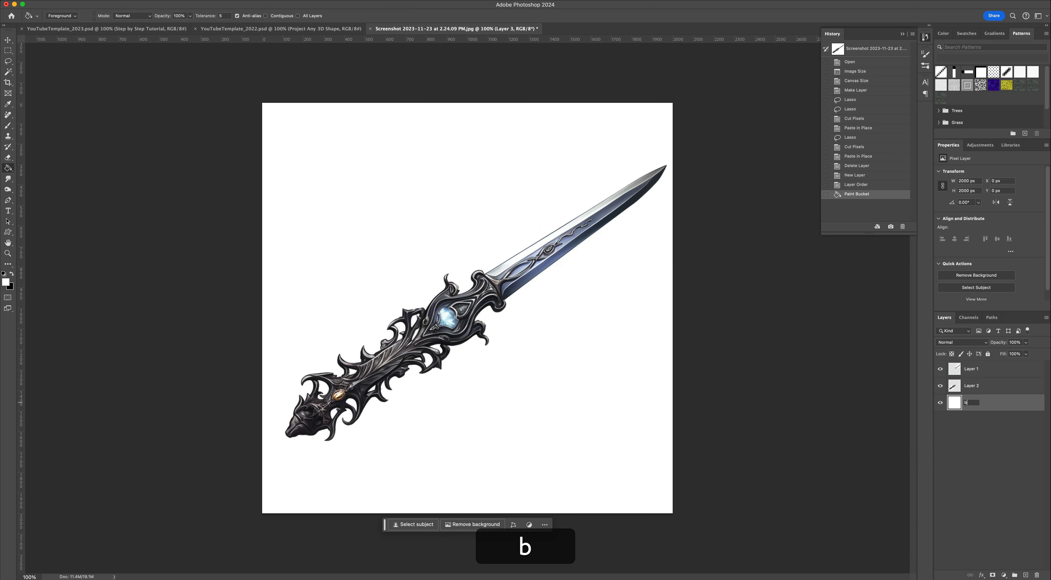
key("Return")
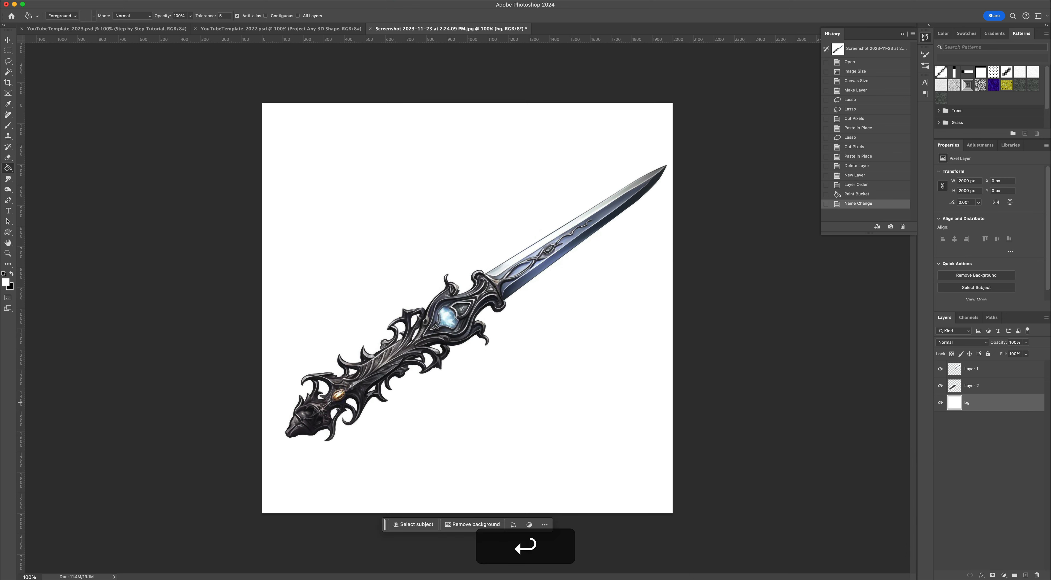
Hide the blade layer and rotate the handle on Layer 2 until it stands vertically with the guard at the top.
left_click(942, 386)
left_click(941, 386)
left_click(940, 369)
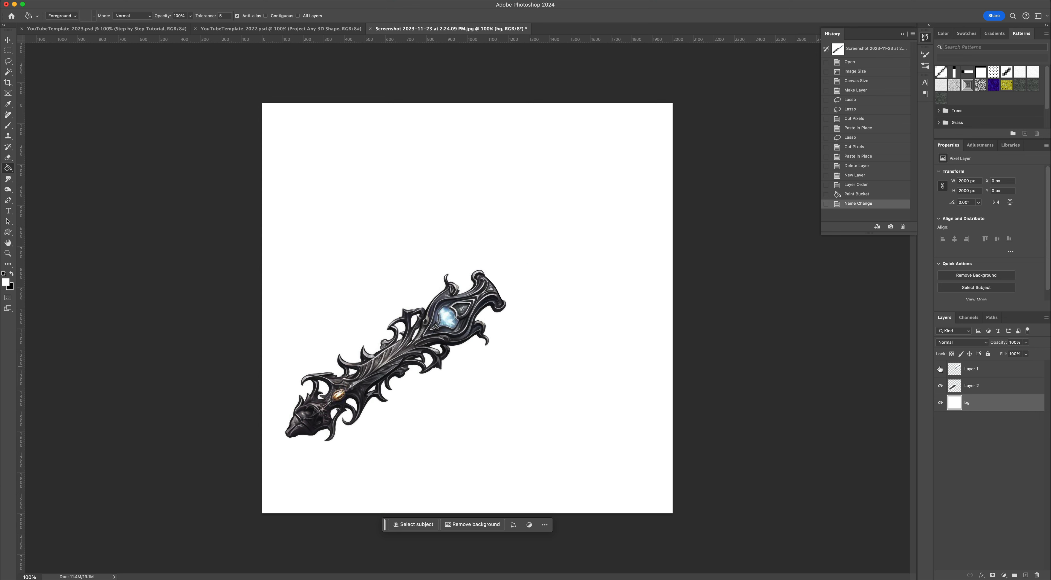
left_click(941, 369)
left_click(942, 369)
left_click(975, 387)
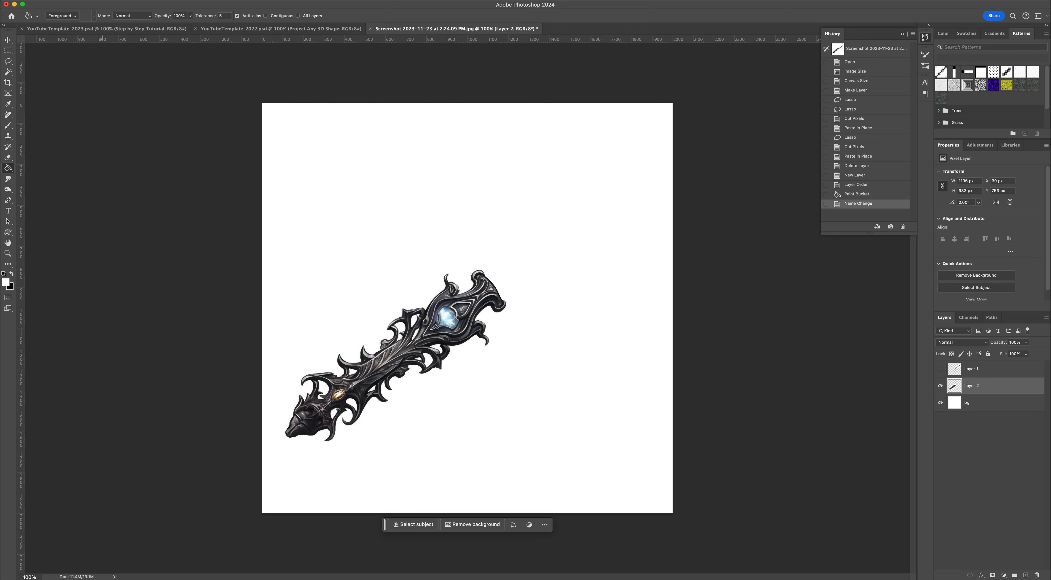
left_click(103, 0)
mouse_move(196, 183)
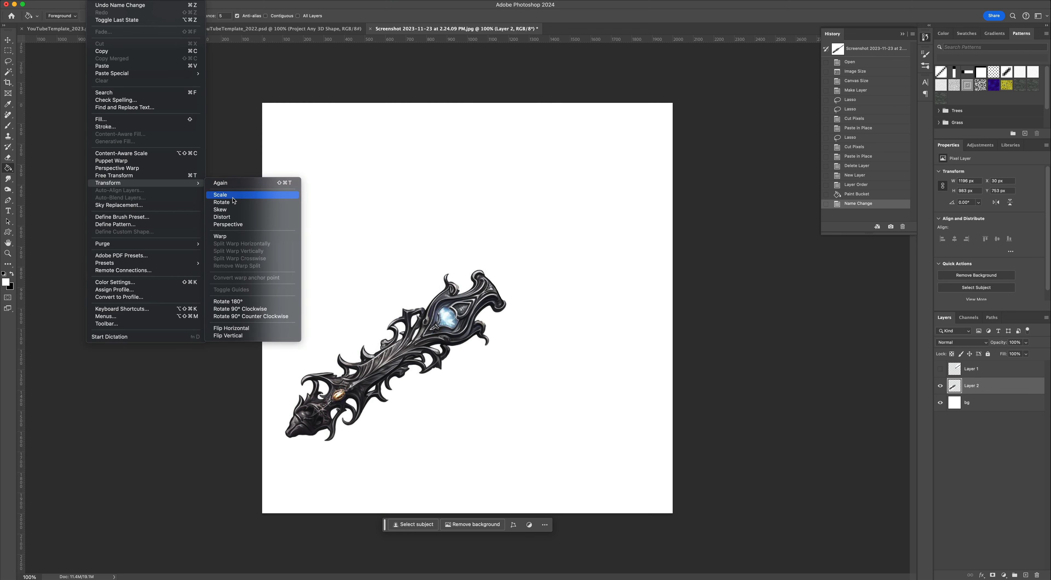
left_click(222, 203)
left_click_drag(523, 462, 493, 322)
key("Return")
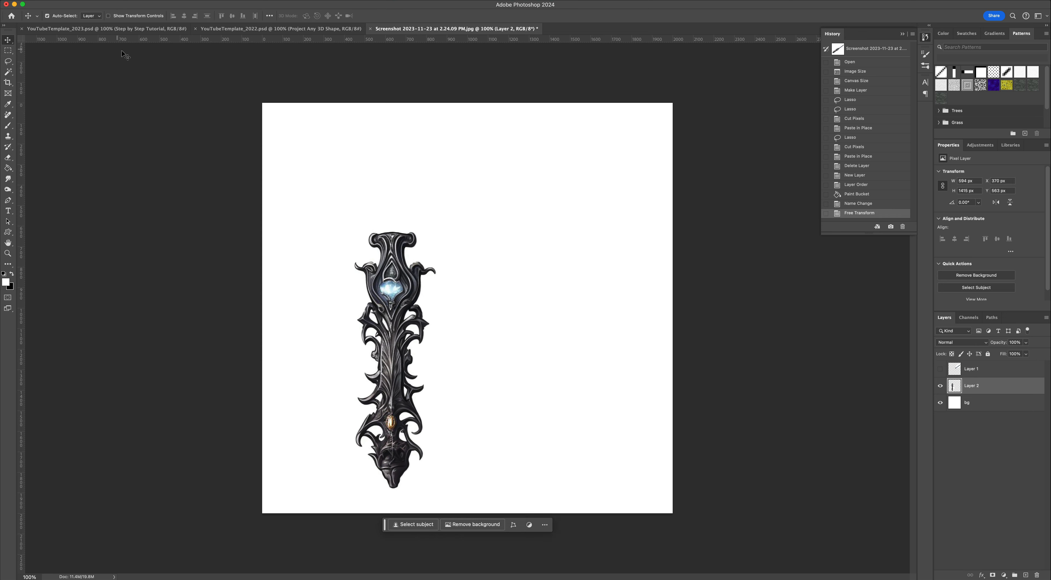
Scale the handle up to about 156% and position it in the left half of the canvas, filling nearly the full height.
left_click(110, 9)
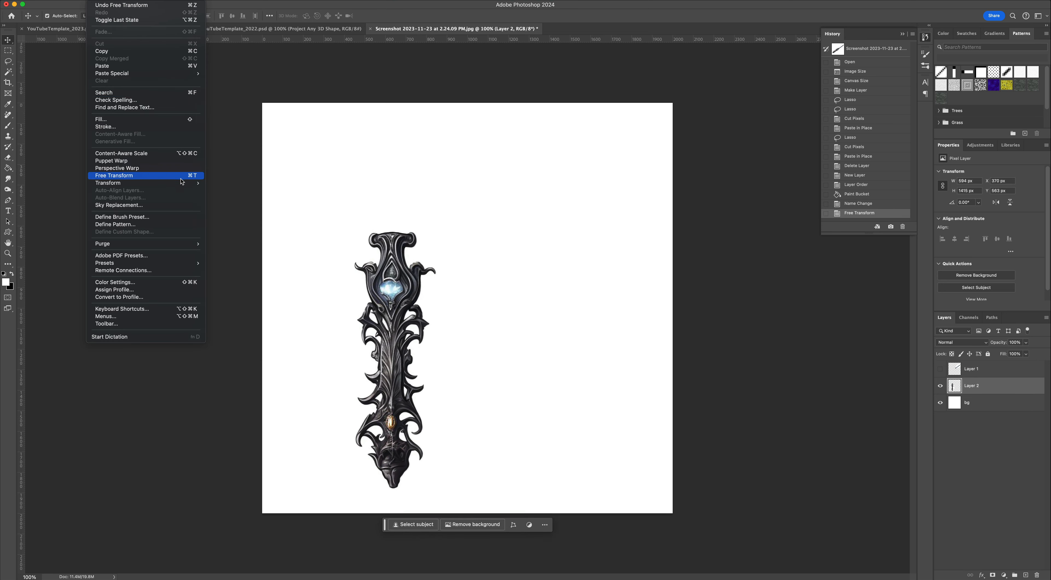
mouse_move(123, 182)
left_click(220, 195)
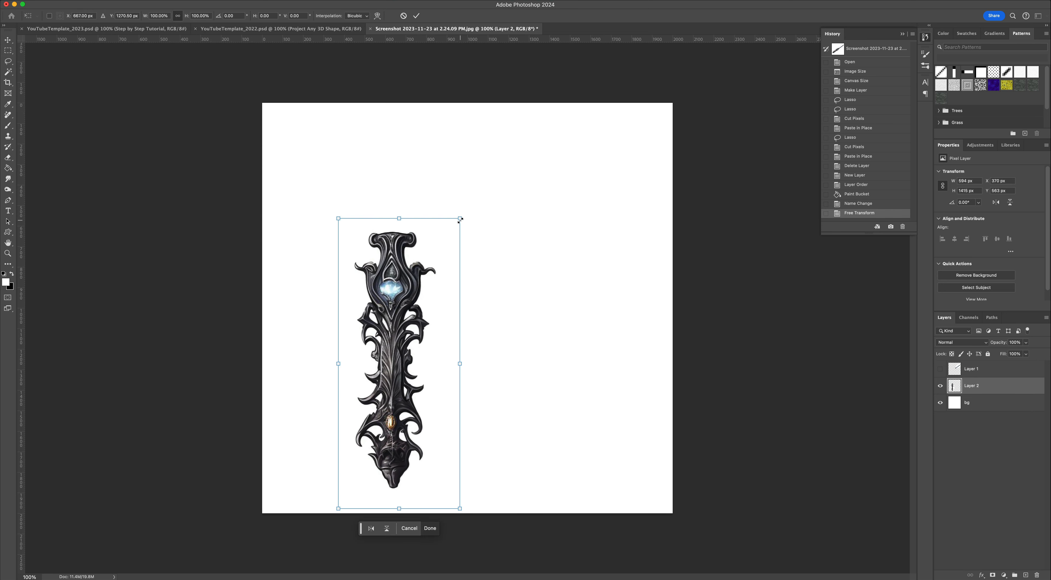
left_click_drag(460, 219, 605, 125)
left_click_drag(506, 493, 457, 546)
left_click_drag(394, 499, 390, 493)
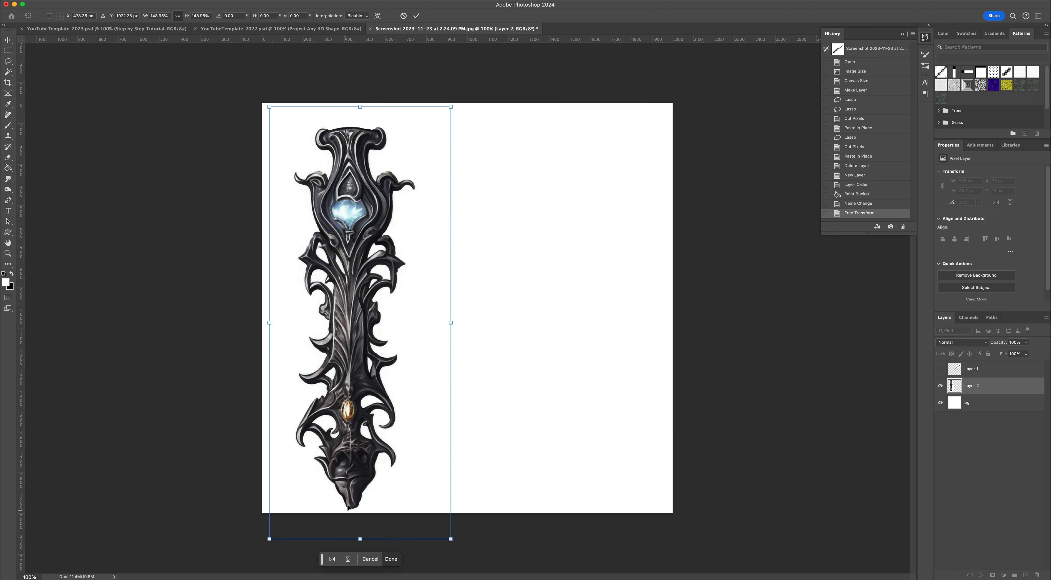
left_click_drag(451, 106, 460, 86)
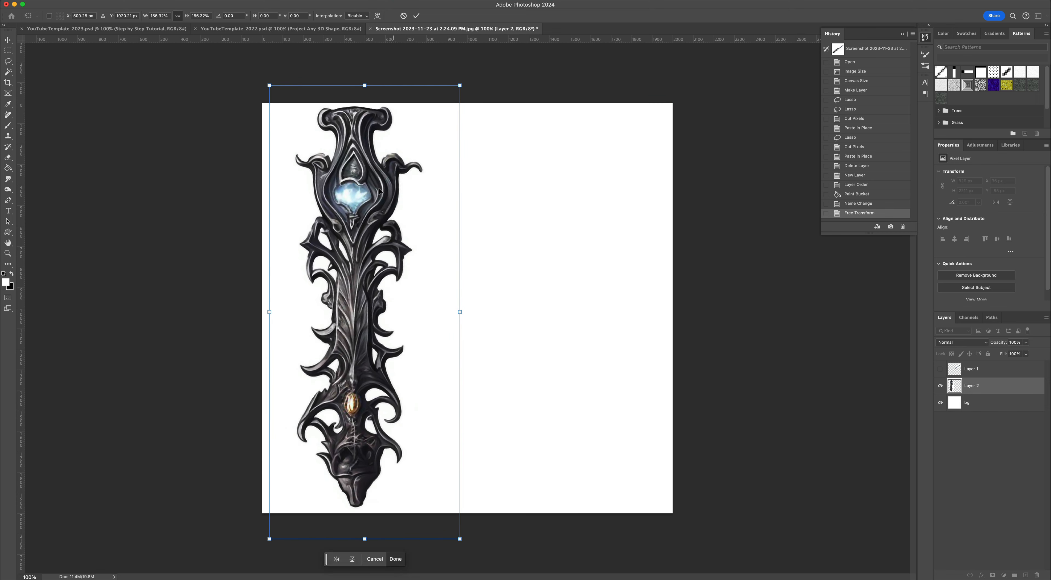
left_click_drag(376, 196, 384, 198)
left_click(8, 40)
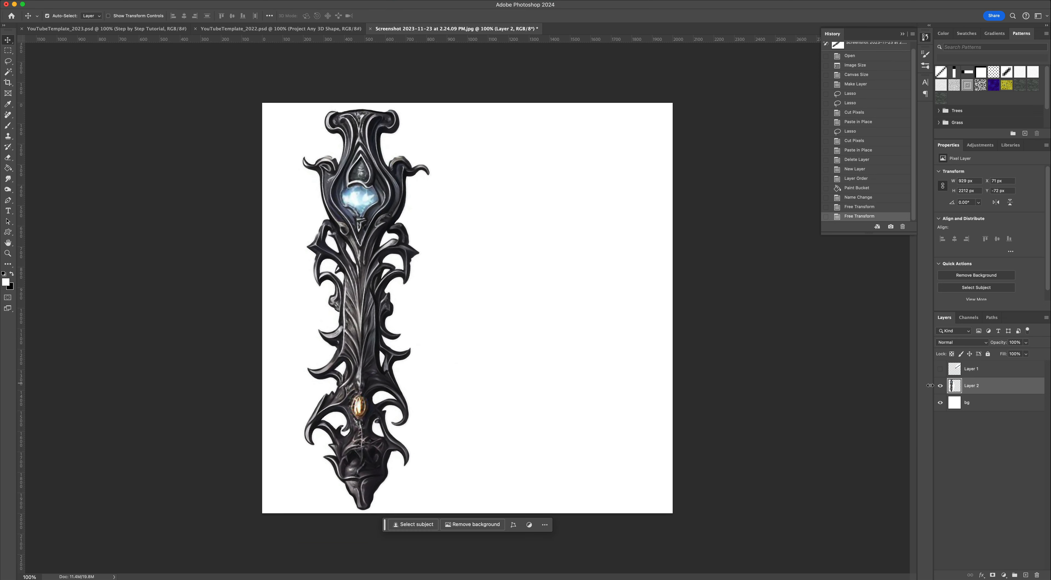
Show the blade layer, rotate the blade about 56° counterclockwise so its tip points up, and move it beside the handle.
left_click(940, 369)
left_click(984, 373)
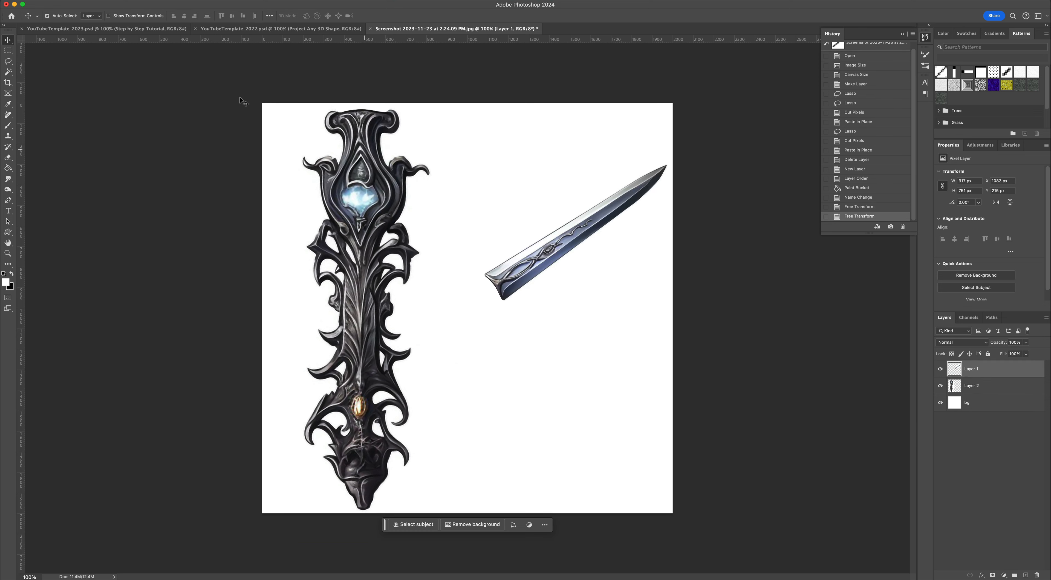
left_click(105, 9)
mouse_move(187, 182)
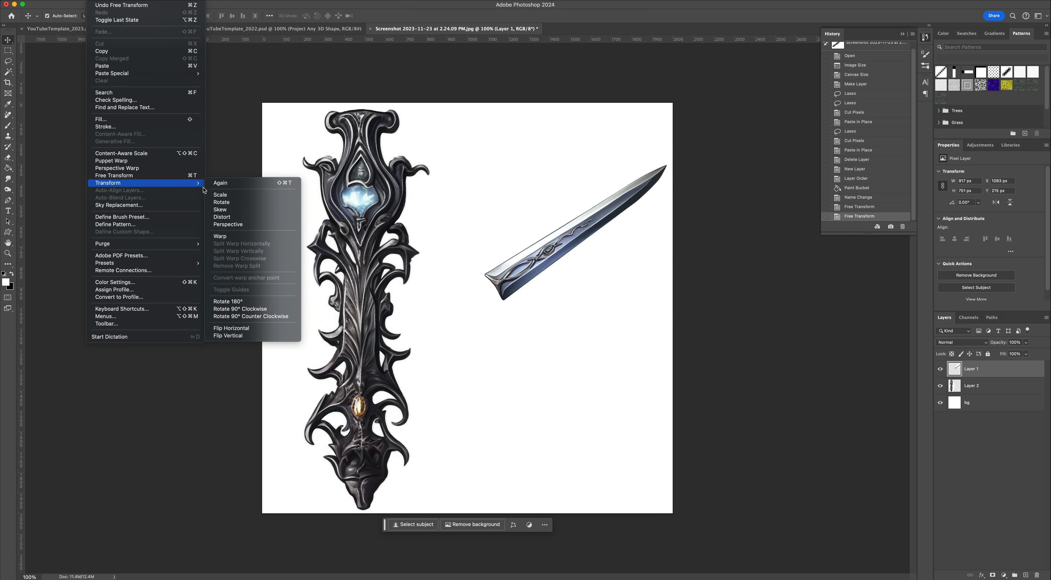
left_click(243, 203)
left_click_drag(674, 309, 666, 202)
left_click_drag(583, 243, 523, 335)
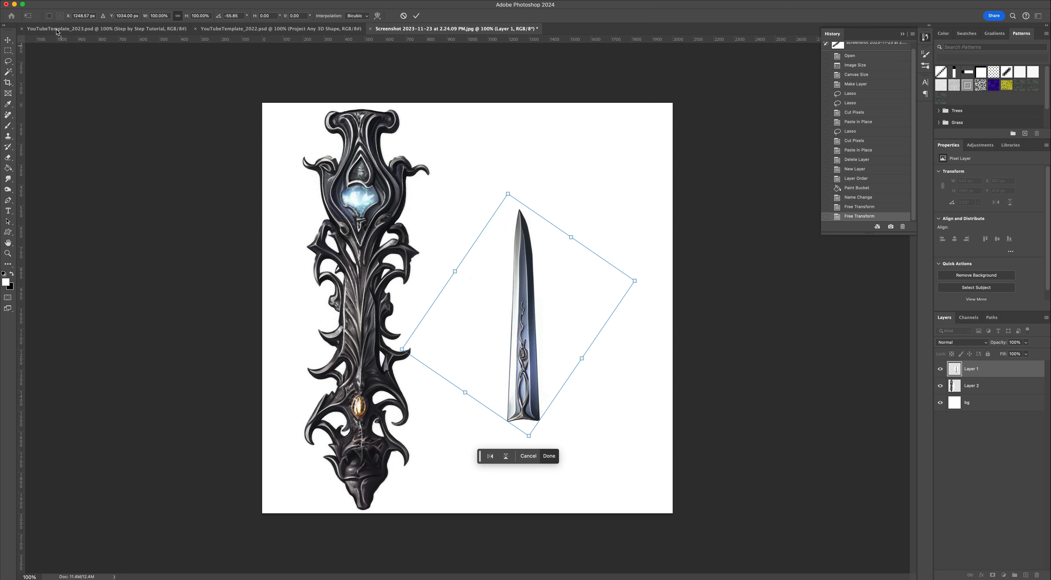
left_click(7, 40)
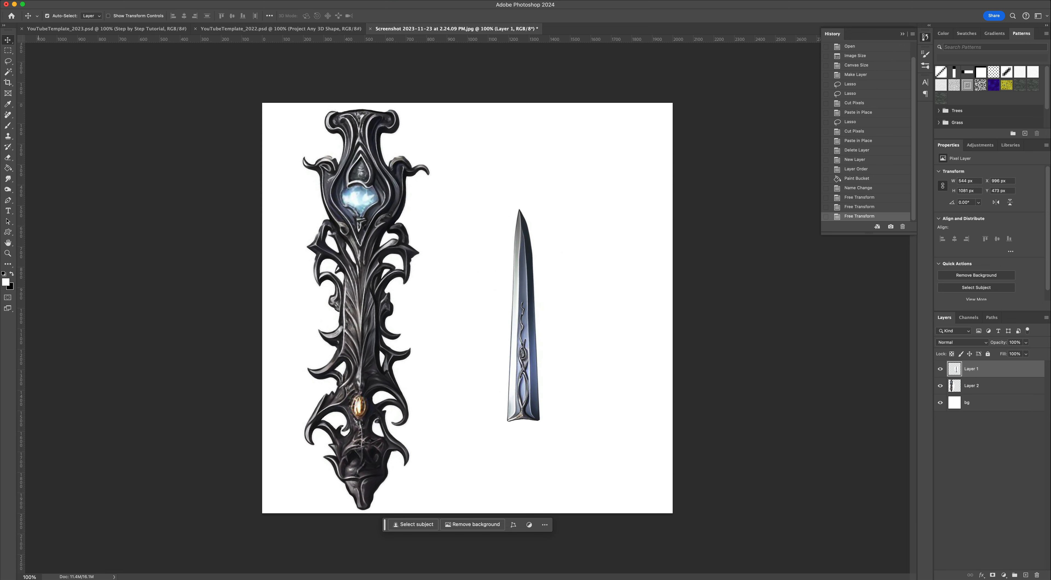
Scale the blade up to about 188% and position it in the right half of the canvas, filling nearly the full height.
left_click(94, 0)
mouse_move(176, 183)
left_click(230, 192)
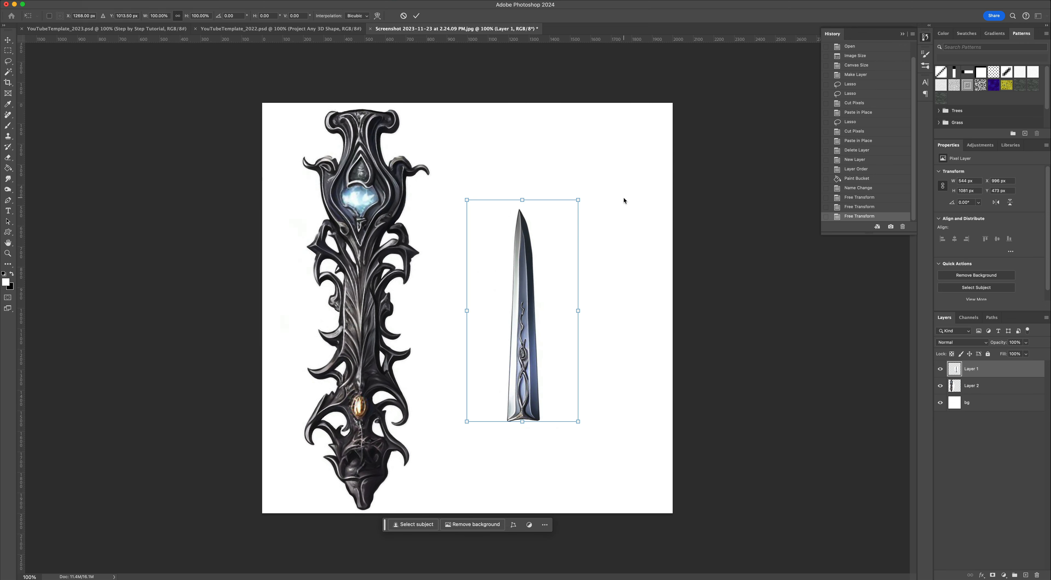
left_click_drag(578, 200, 666, 36)
left_click_drag(569, 181, 538, 282)
left_click_drag(626, 133, 651, 82)
left_click_drag(546, 187, 534, 195)
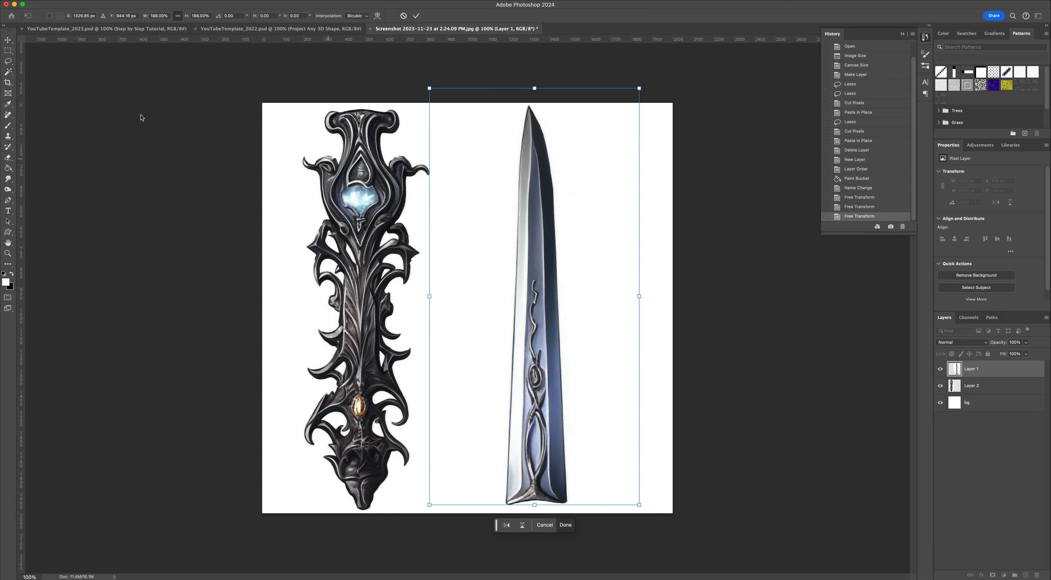
left_click(9, 41)
Deselect the blade layer and flatten the image into a single background layer.
left_click(154, 172)
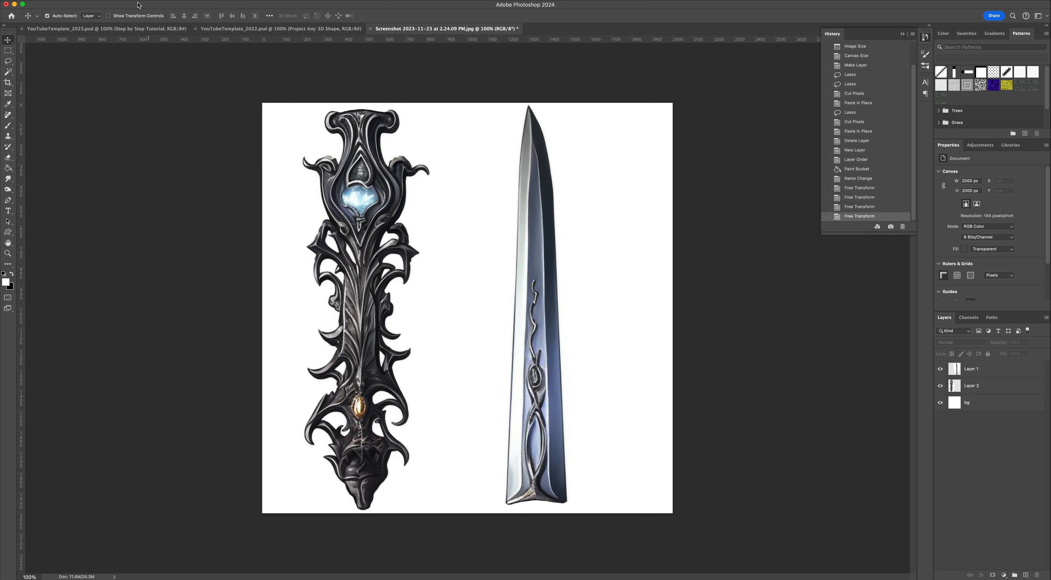
left_click(134, 1)
left_click(182, 305)
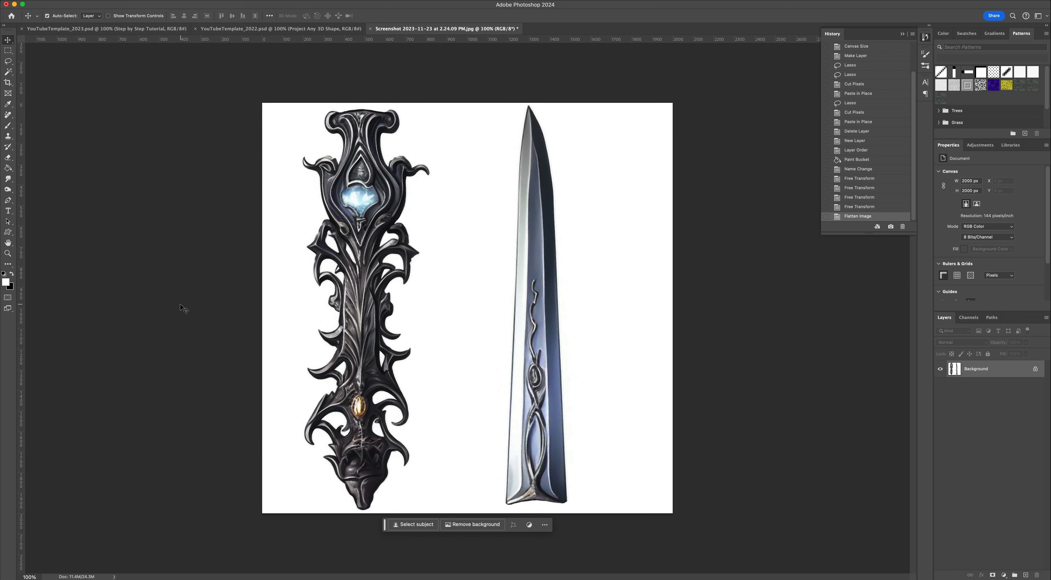
Set up an Export As of the flattened image in JPG format at quality 7.
left_click(79, 1)
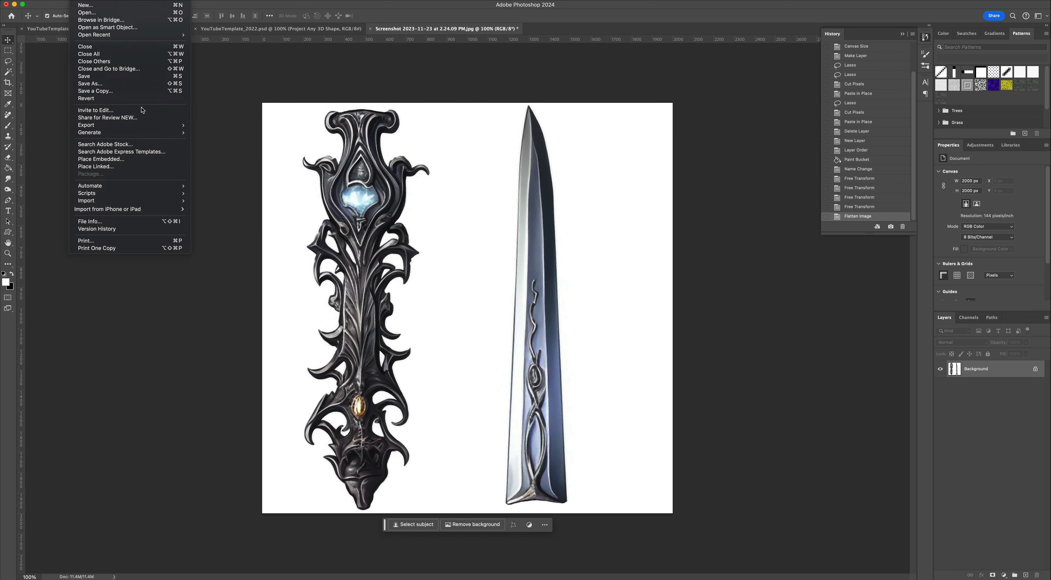
mouse_move(156, 129)
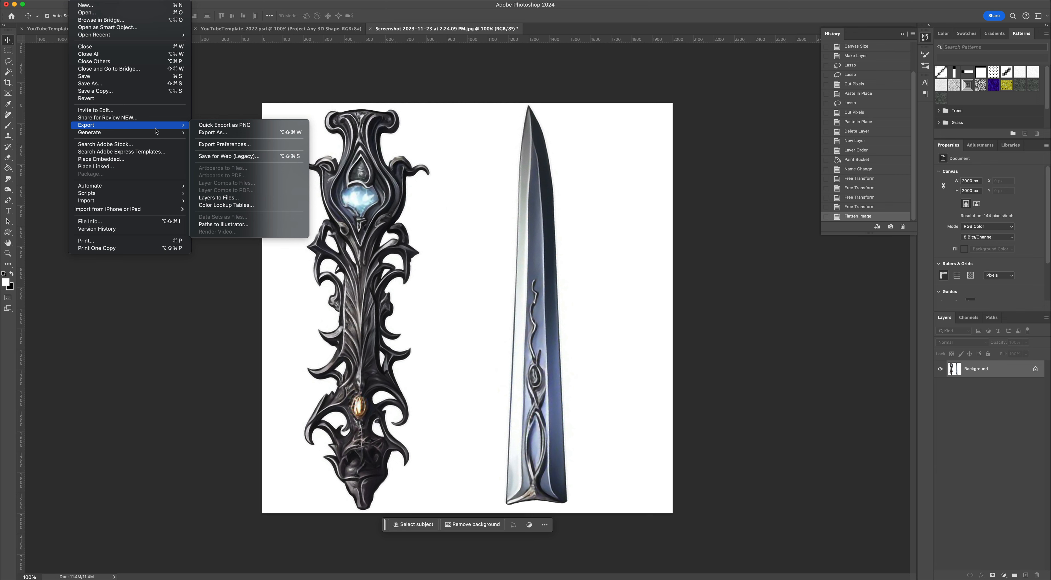
left_click(231, 135)
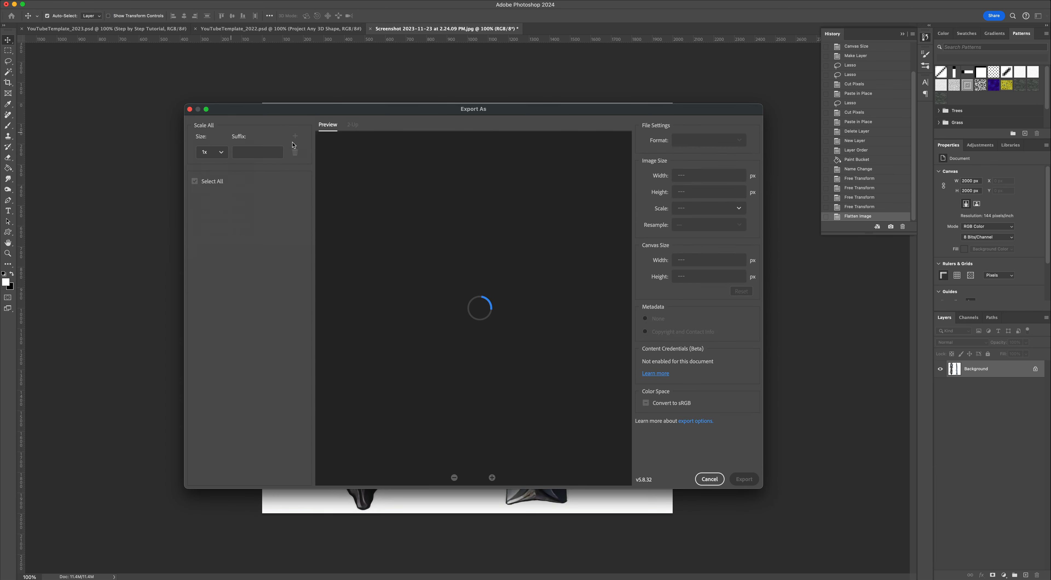
left_click_drag(731, 156, 770, 165)
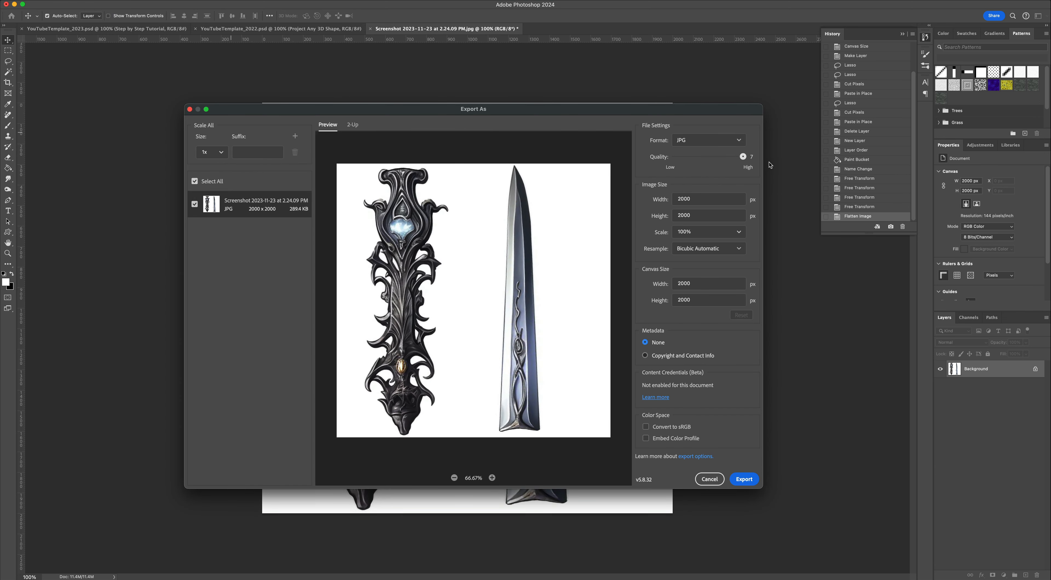
left_click_drag(626, 113, 636, 119)
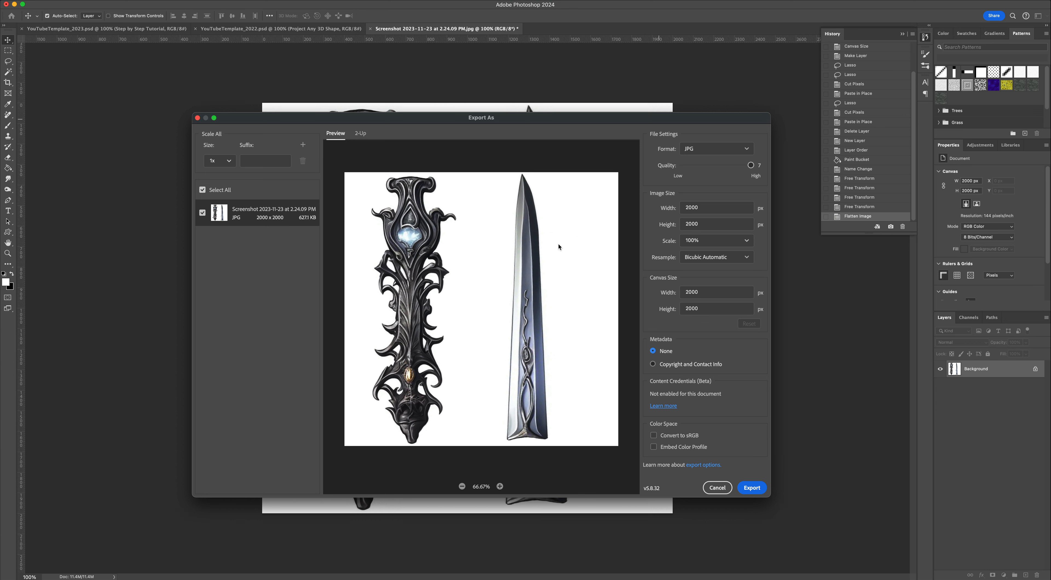
left_click_drag(541, 121, 523, 133)
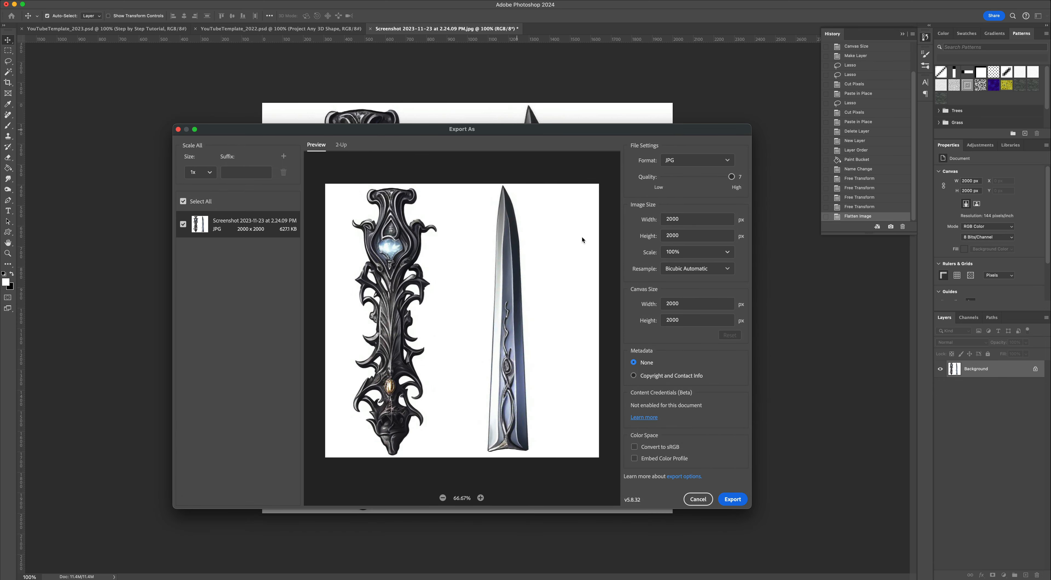
left_click_drag(555, 131, 558, 136)
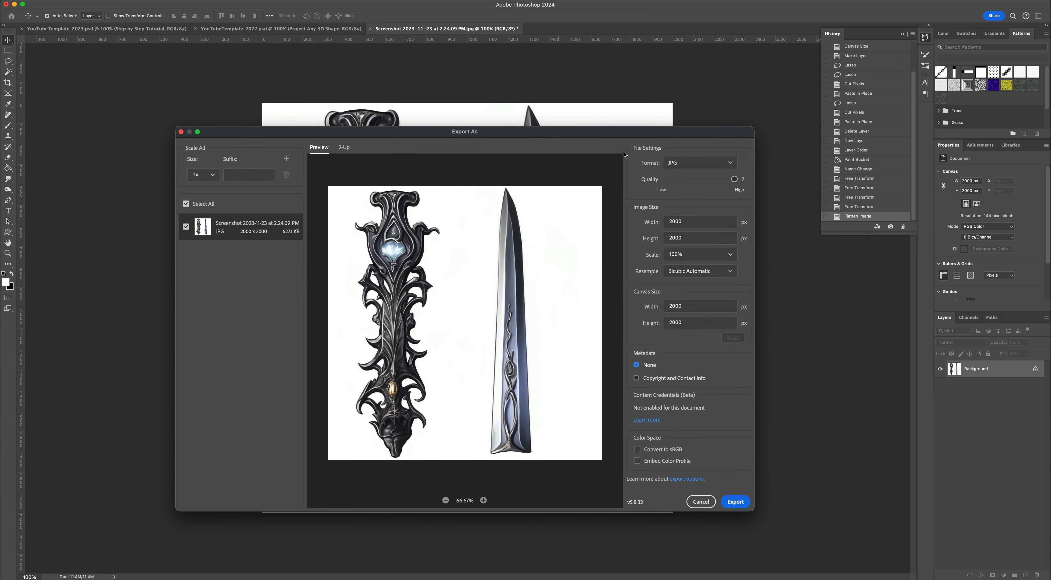
left_click_drag(616, 132, 630, 146)
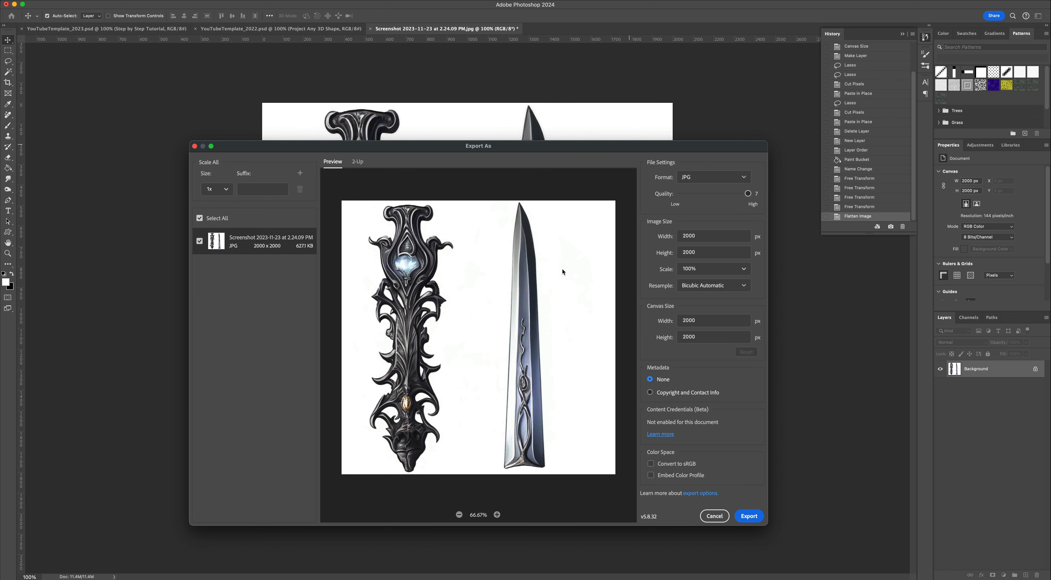
left_click_drag(609, 151, 611, 148)
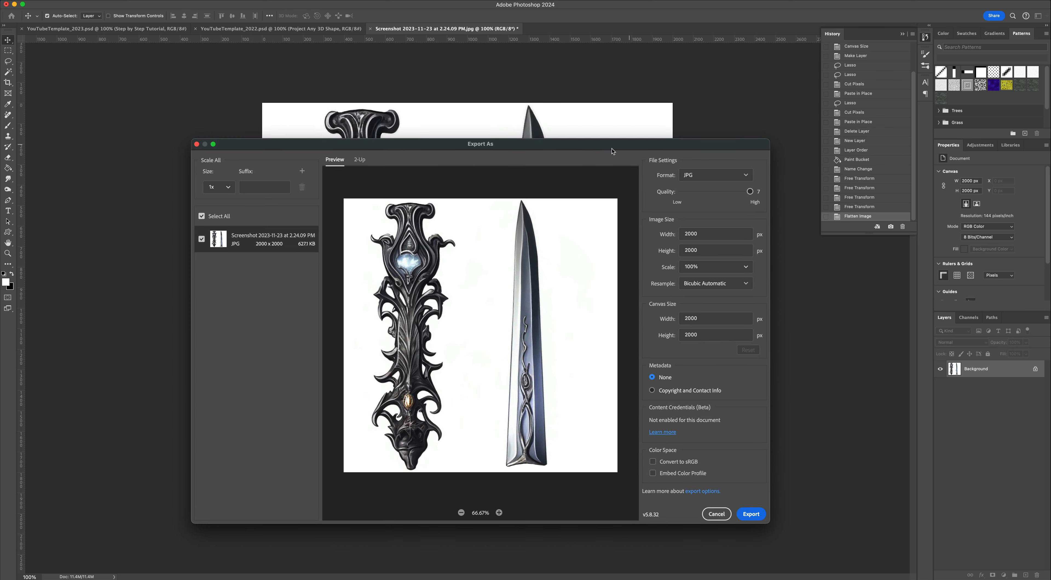
Export the flattened image into the Sword folder under the file name SwordTexture2k.jpg.
left_click(751, 515)
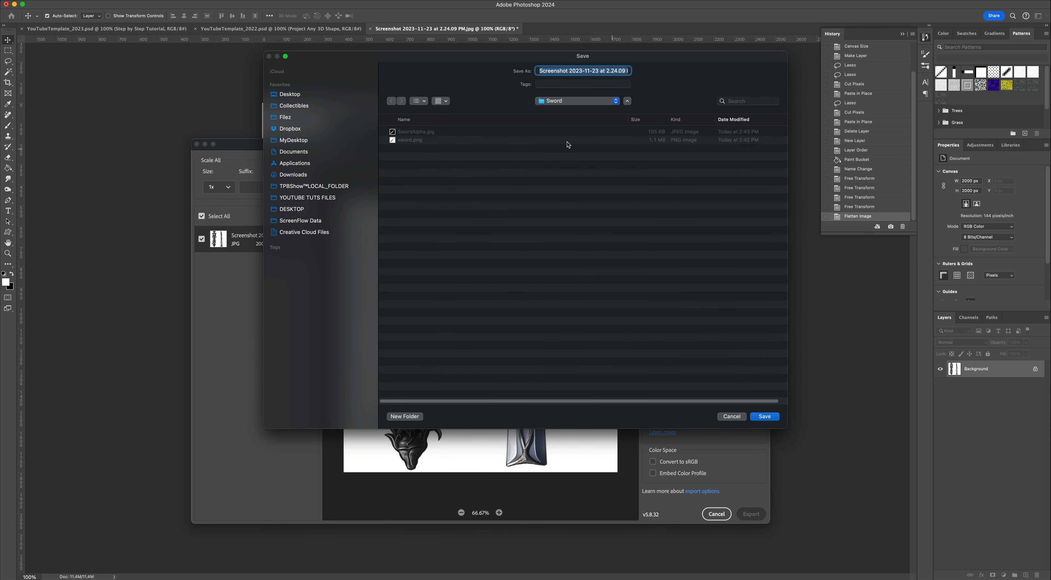
type("SwordTex")
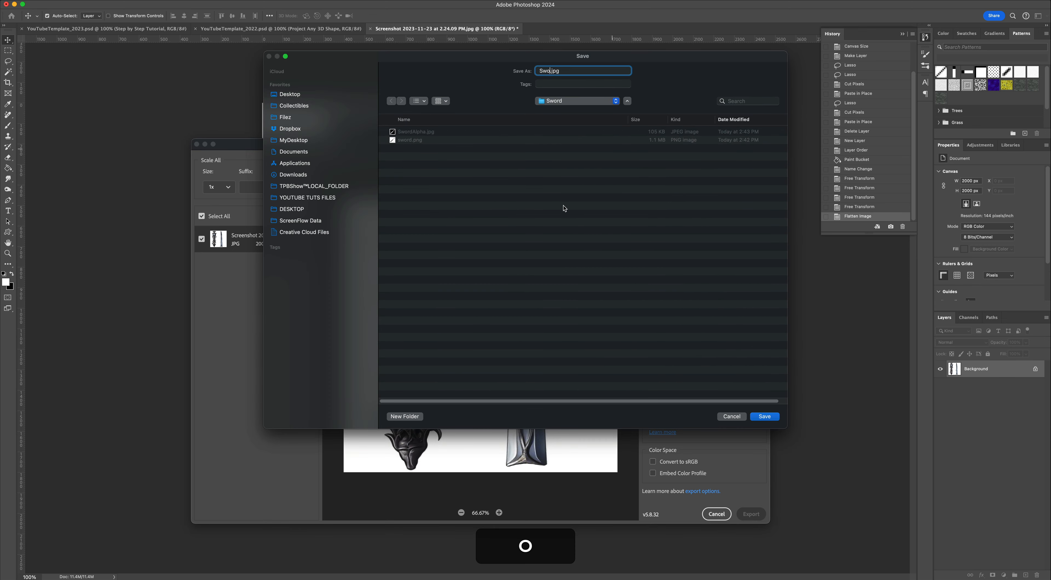
type("ture")
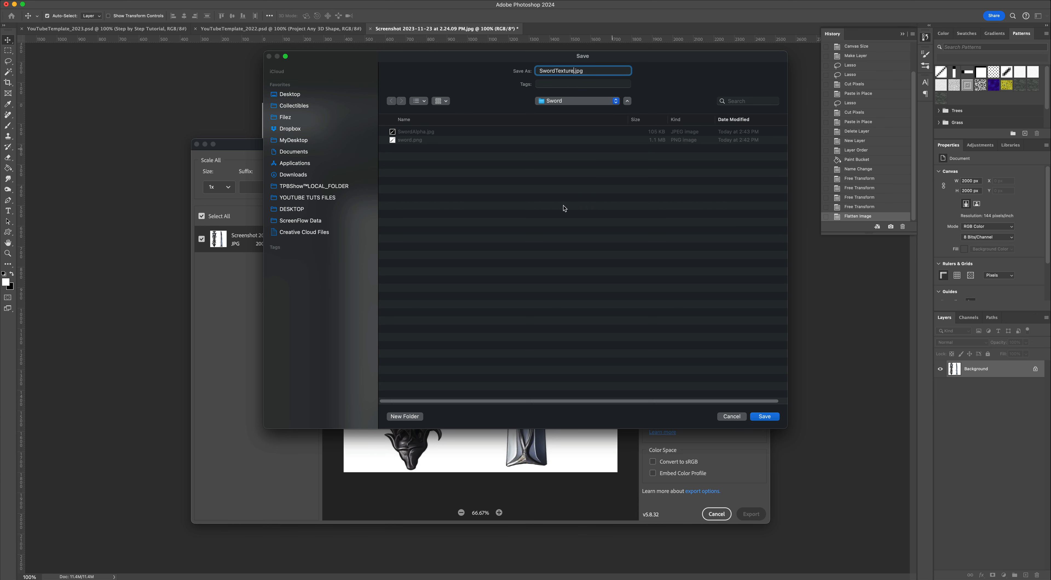
type("2k")
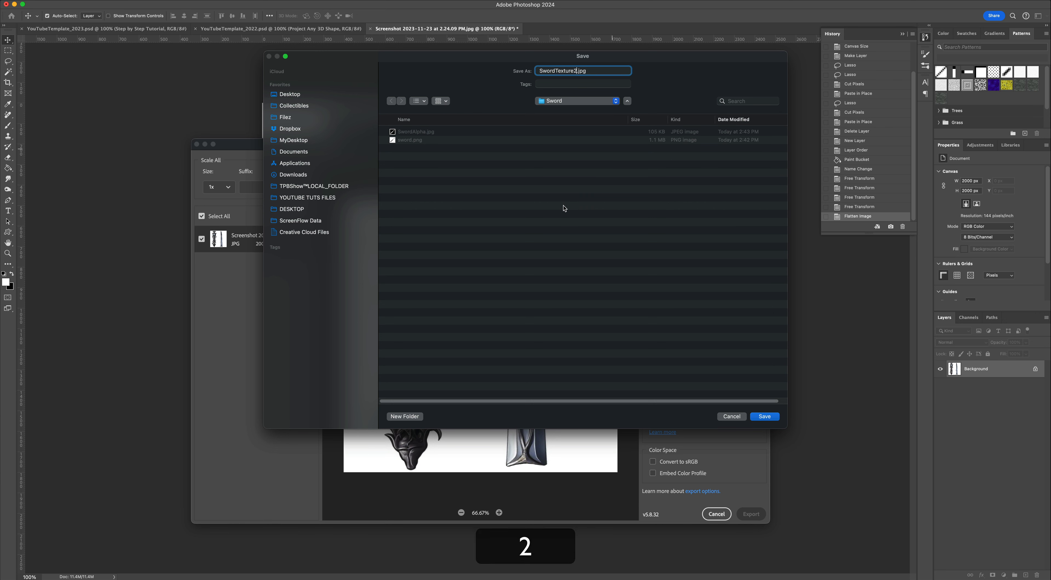
key("Left")
key("Left")
left_click(767, 418)
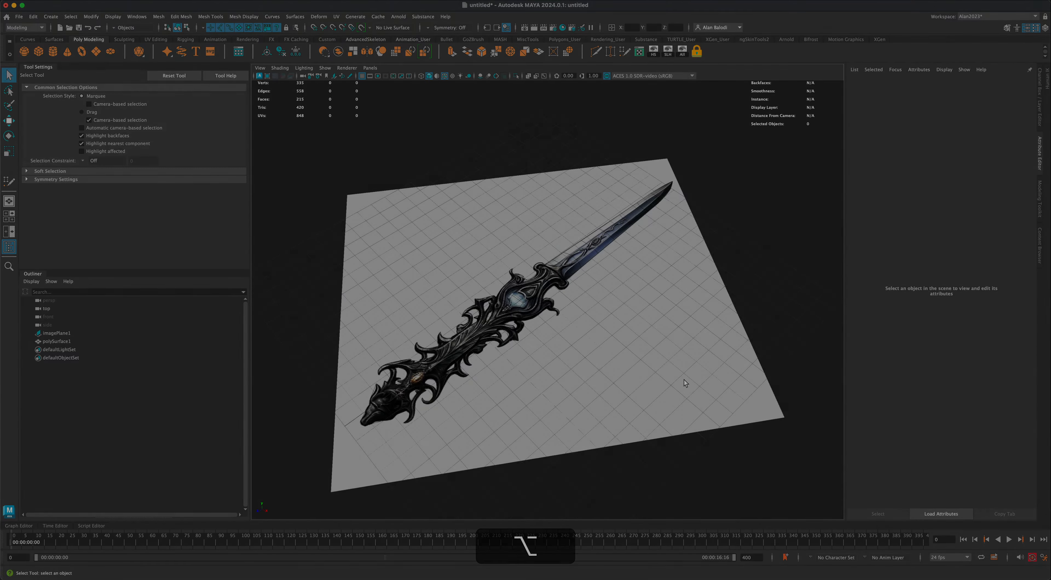
Switch to Maya and hide the reference image plane imagePlane1.
left_click_drag(685, 380, 681, 379, "alt")
left_click(60, 333)
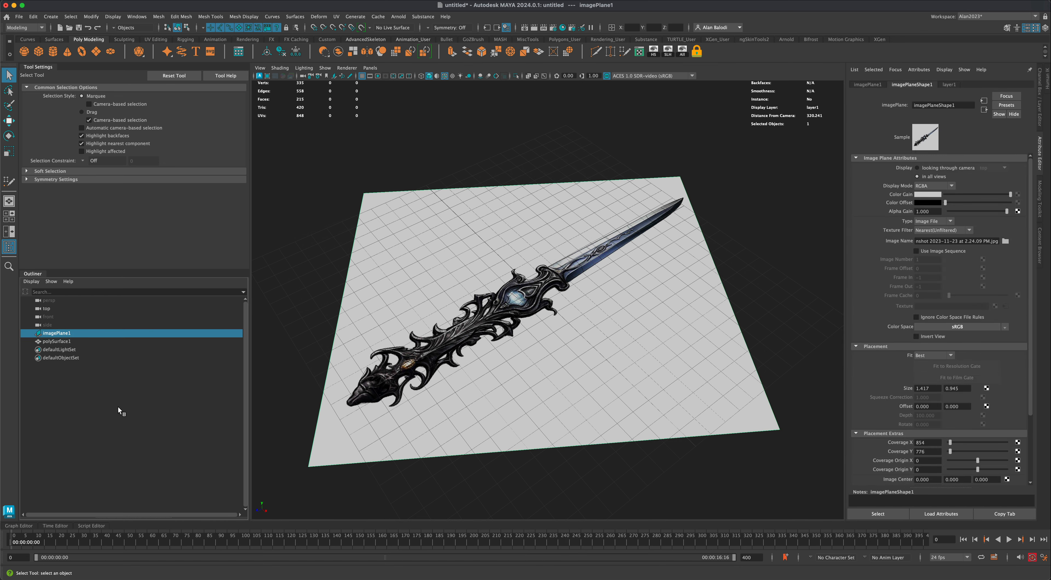
key("ctrl+h")
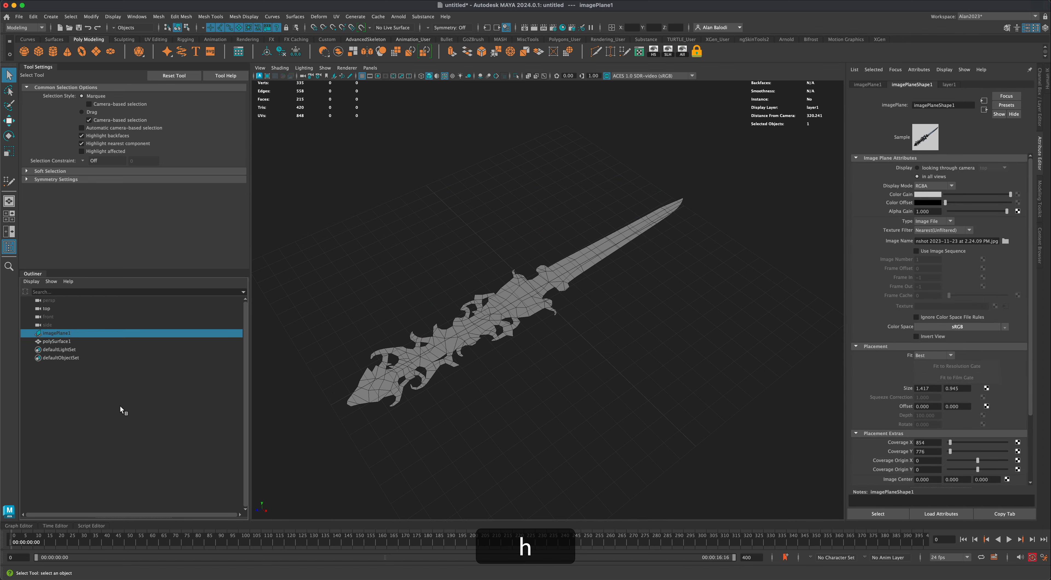
Select the whole sword mesh and open the UV Editor for it.
left_click_drag(547, 399, 583, 399, "alt")
left_click_drag(495, 351, 774, 230)
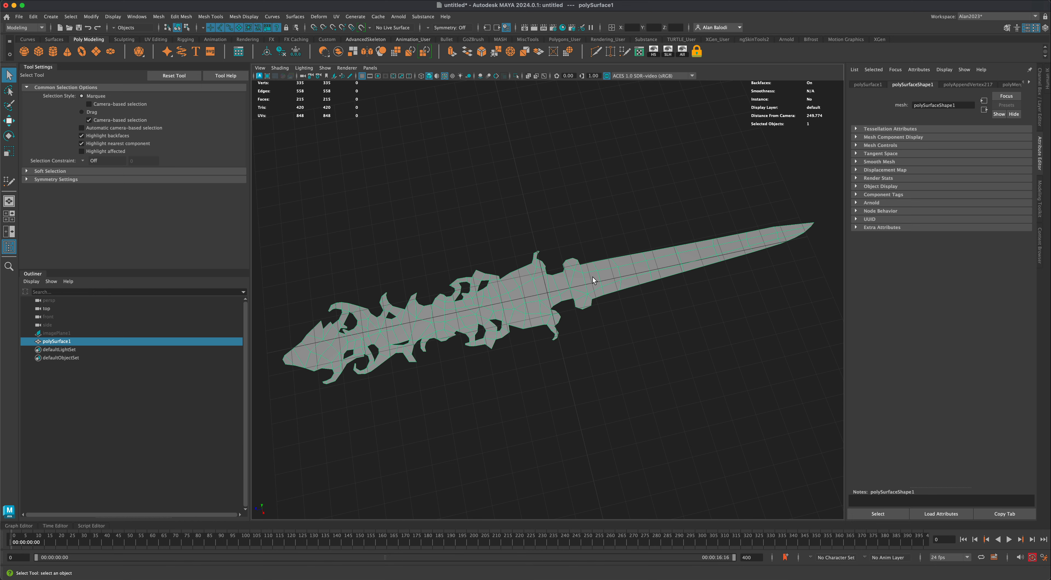
left_click_drag(711, 313, 657, 310, "alt")
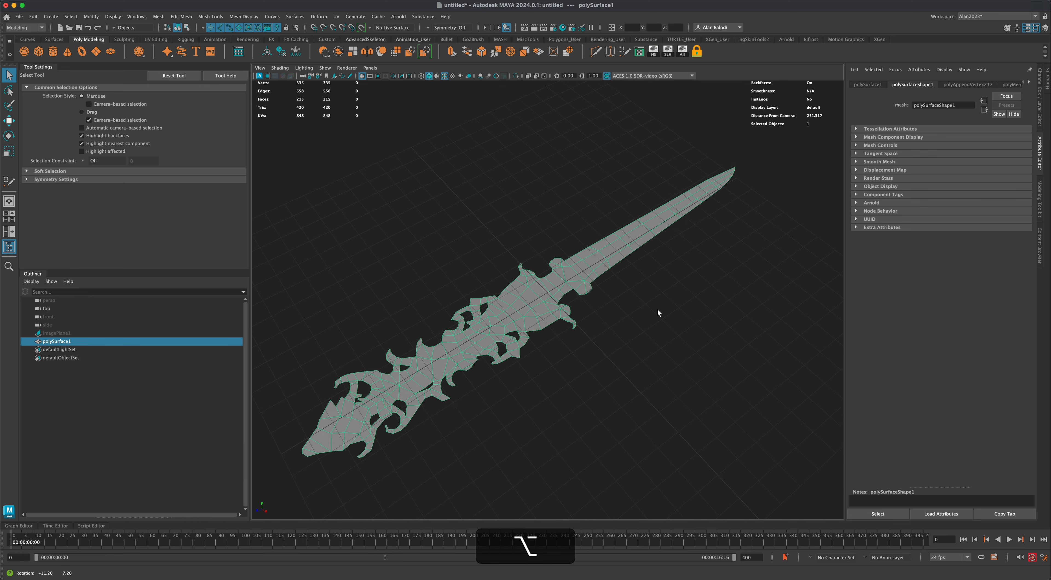
left_click_drag(558, 134, 573, 176, "alt")
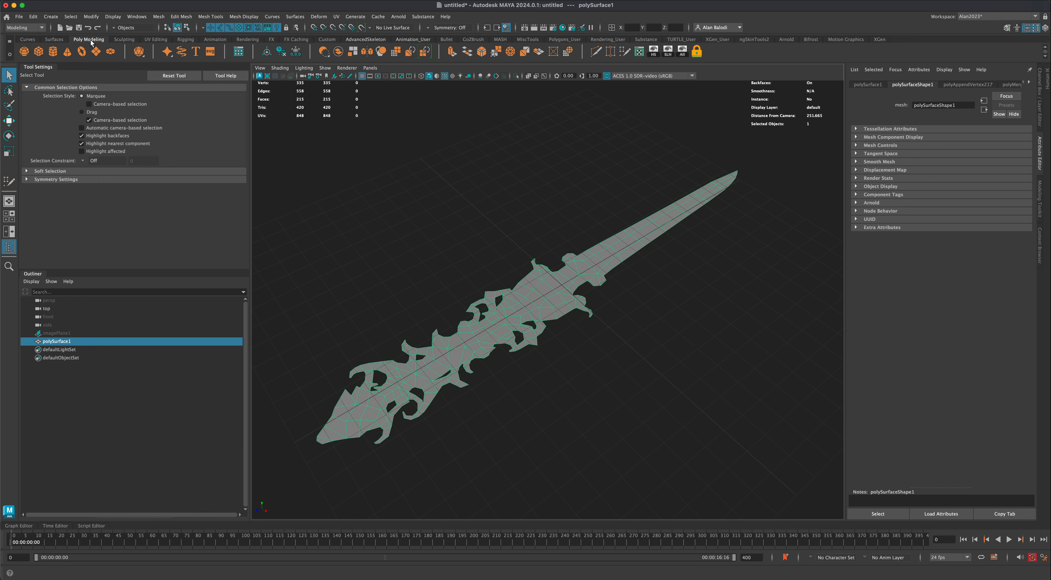
left_click(638, 52)
key("alt")
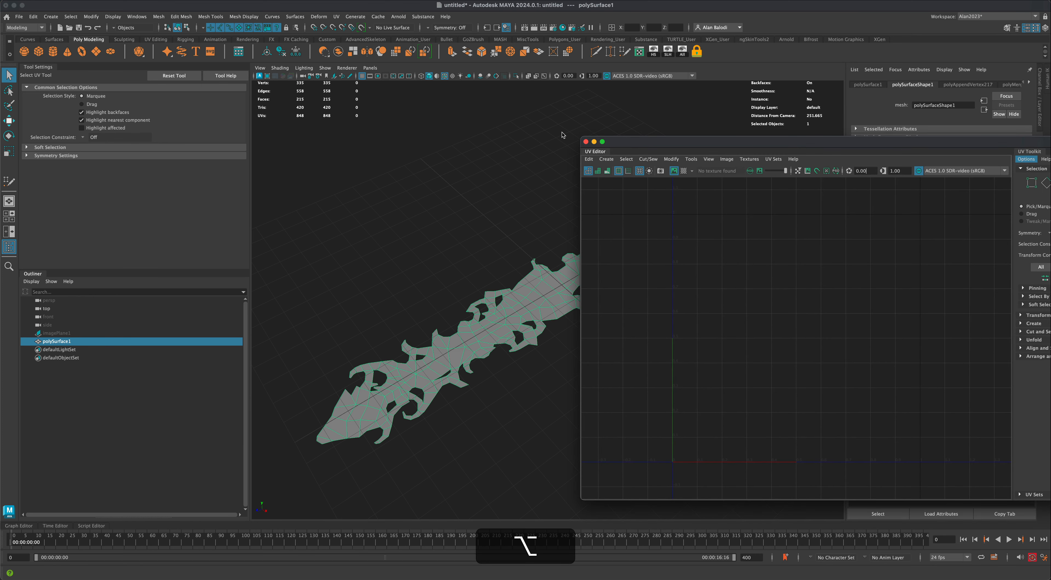
Apply a planar UV projection to the sword from the Y axis, fitted to the bounding box and keeping the image width/height ratio.
left_click(336, 16)
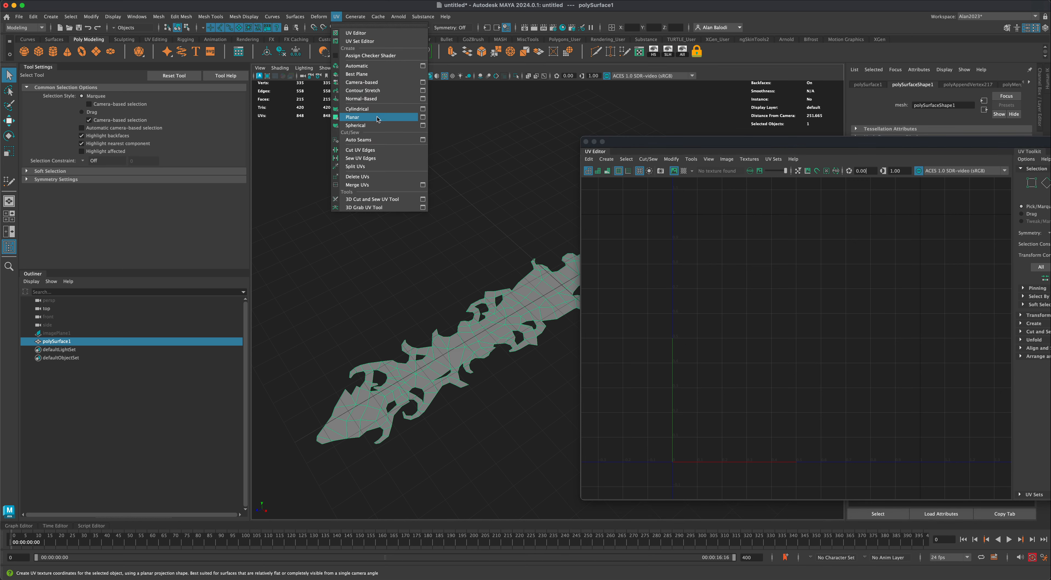
left_click(423, 117)
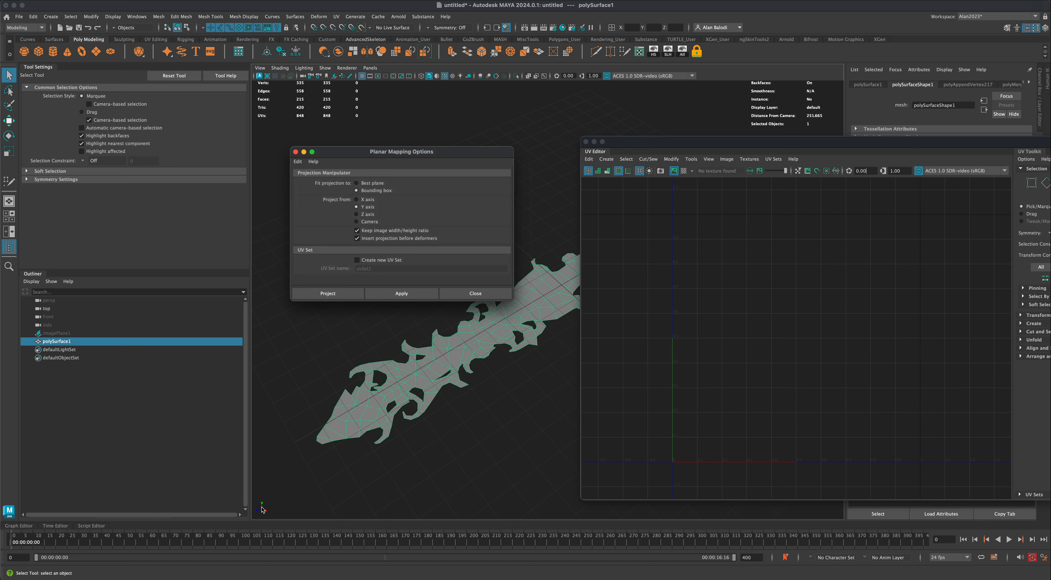
left_click(376, 292)
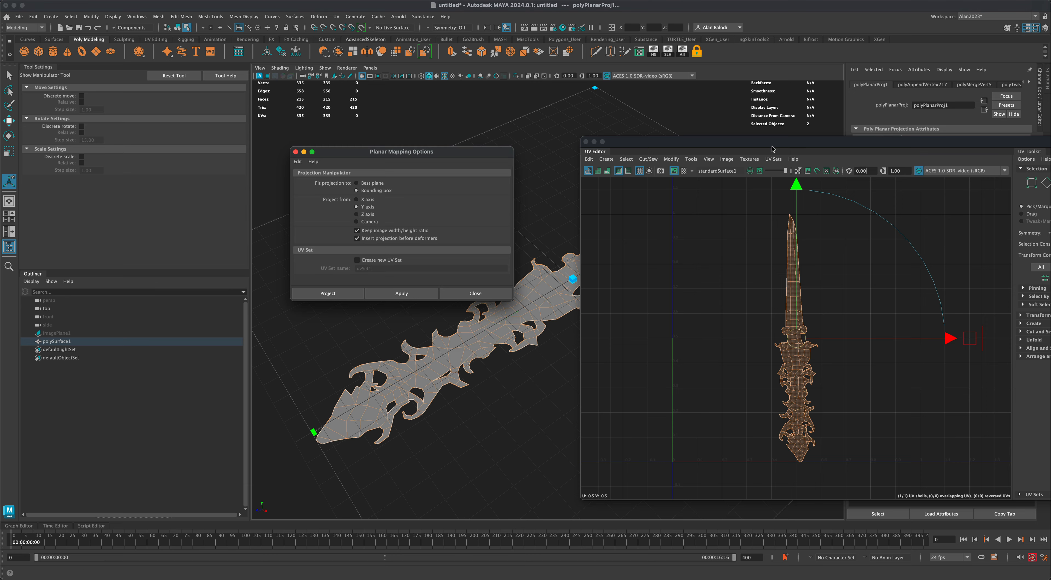
Bring the sword's full UV shell into view in the UV Editor and return to object selection with the sword selected.
left_click_drag(761, 146, 634, 147)
scroll(731, 349, "up", 3)
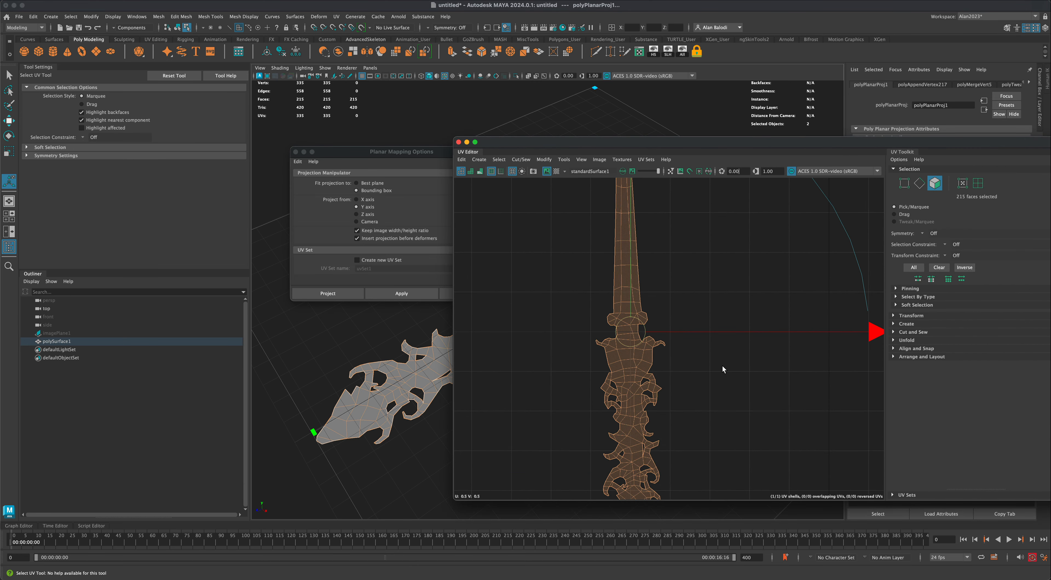
right_click_drag(723, 367, 701, 334, "alt")
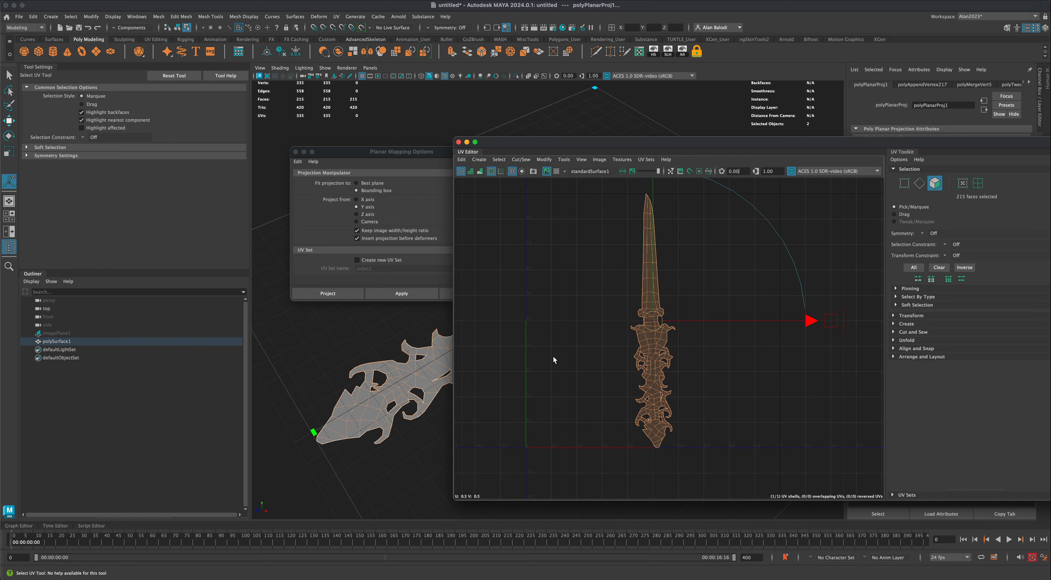
middle_click_drag(553, 357, 551, 372, "alt")
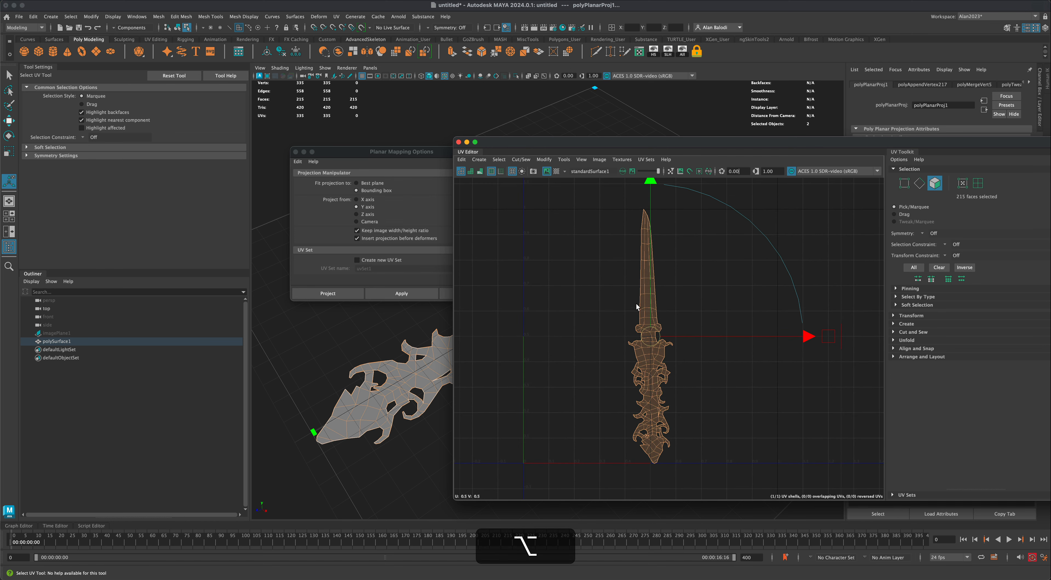
right_click_drag(641, 296, 643, 296)
right_click_drag(410, 372, 413, 328)
left_click(426, 356)
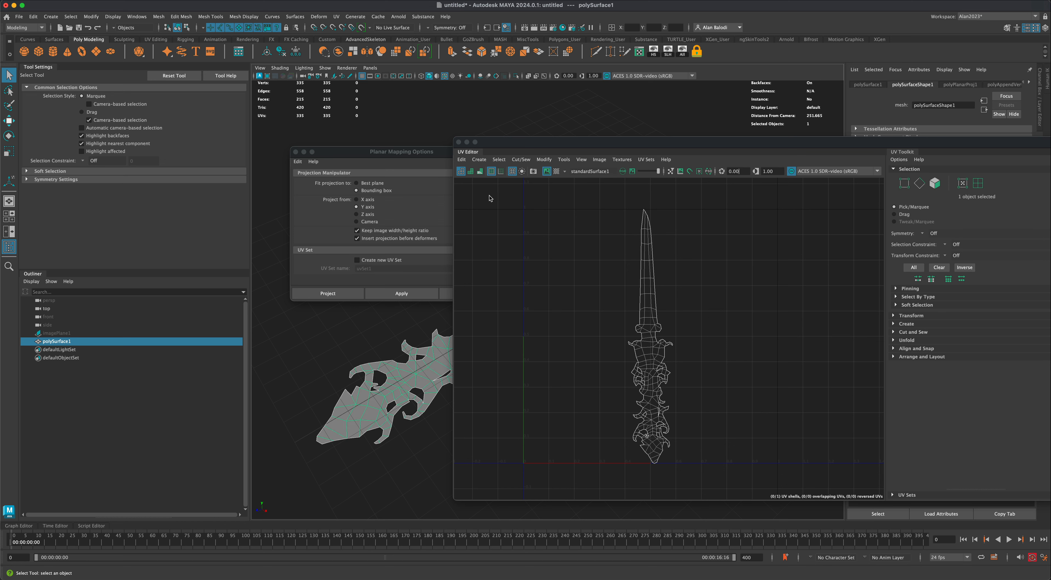
Assign a new Lambert material to the sword, name it SwordTexture and raise its color to full white.
left_click_drag(503, 143, 615, 197)
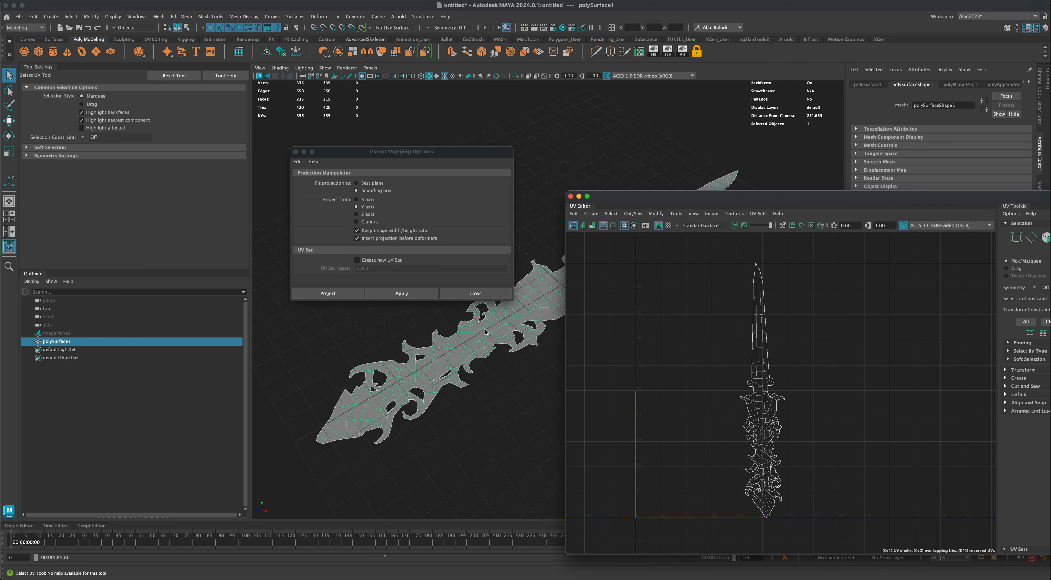
right_click_drag(481, 336, 542, 494)
left_click_drag(723, 196, 673, 443)
left_click_drag(937, 108, 903, 127)
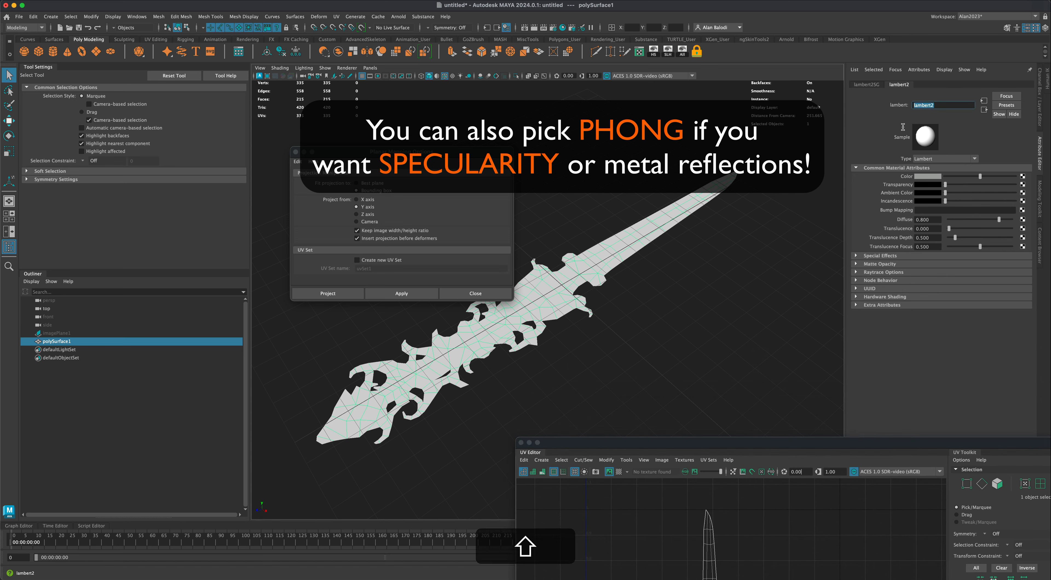
type("SwordTexture")
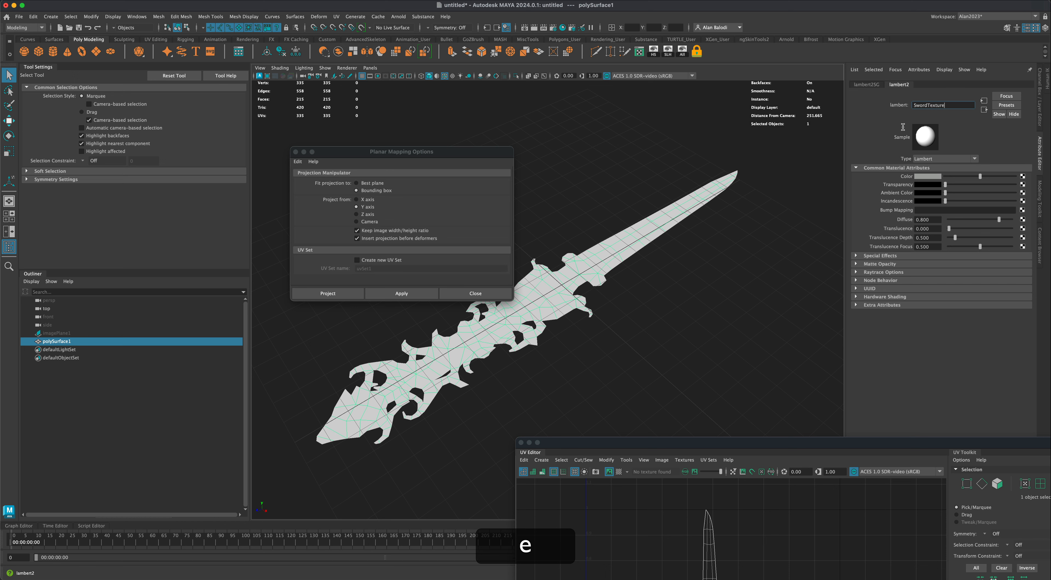
key("Return")
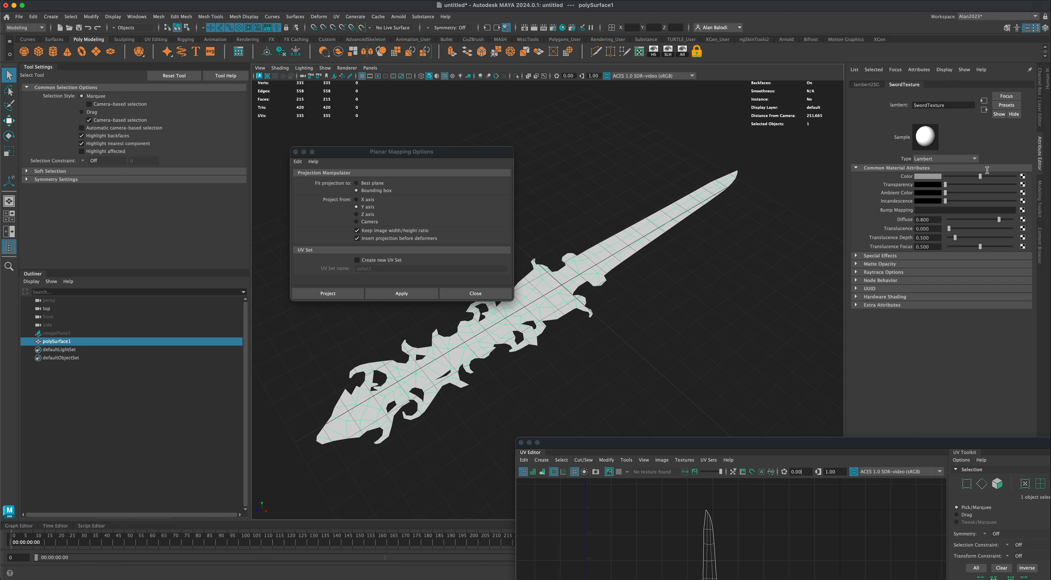
left_click_drag(980, 176, 1022, 178)
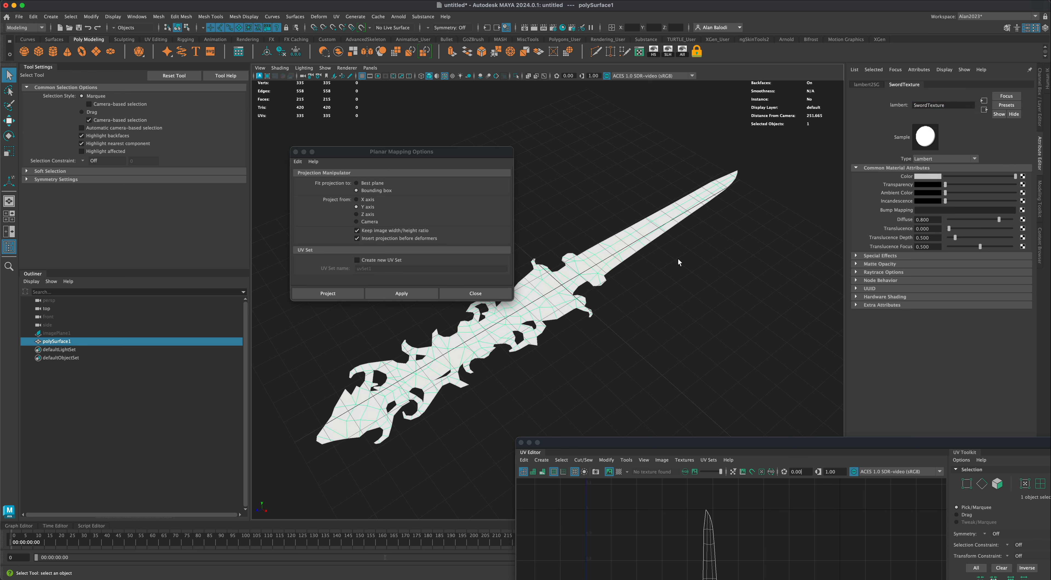
Connect a File texture to the SwordTexture material's color and load SwordTexture2k.jpg as its image.
mouse_move(654, 298)
left_mouse_down("alt")
mouse_move(670, 292)
mouse_move(668, 314)
mouse_move(602, 278)
mouse_move(648, 310)
left_mouse_up("alt")
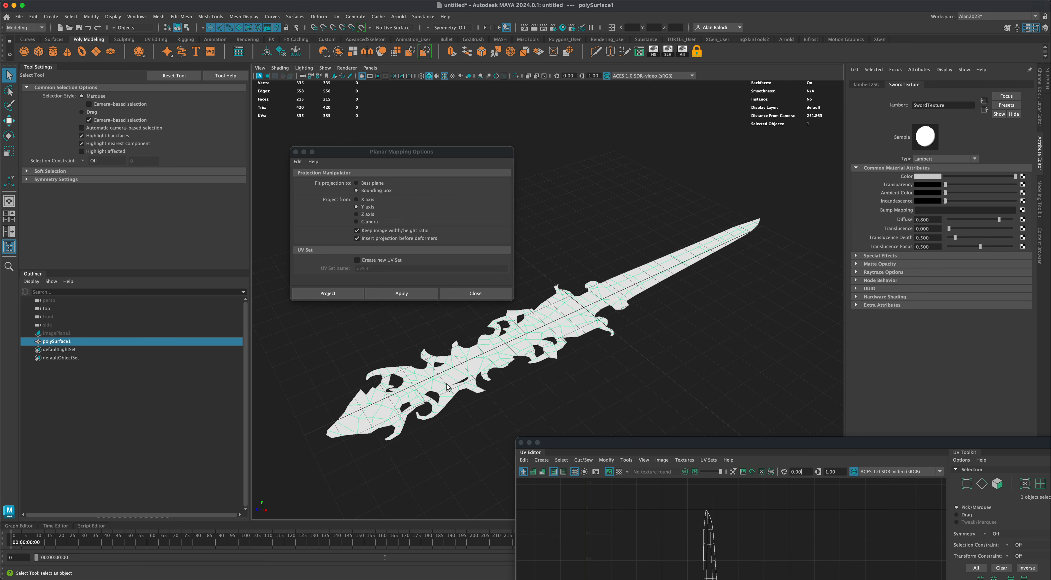
left_click_drag(647, 370, 656, 371, "alt")
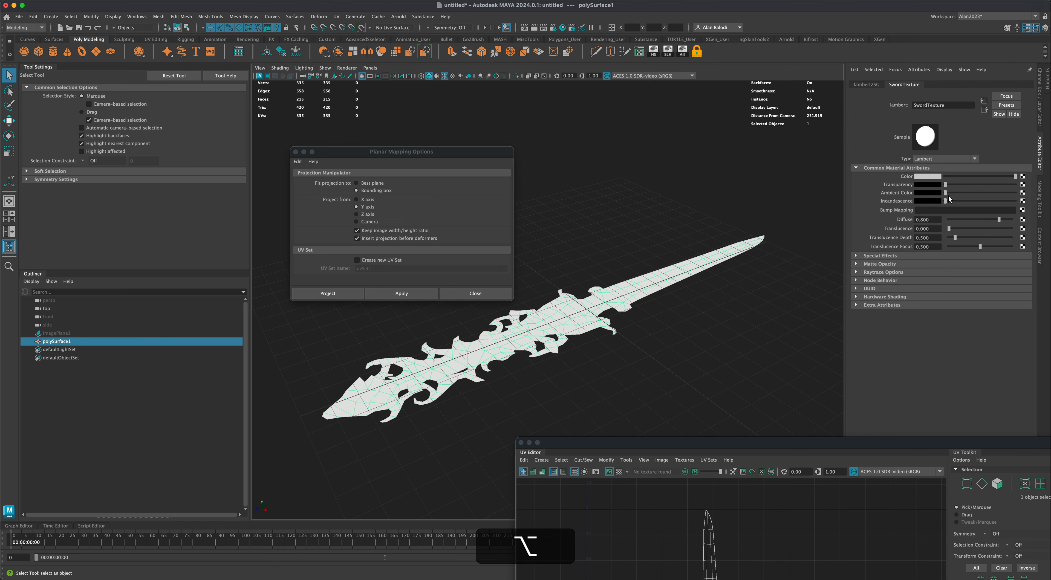
left_click(1023, 177)
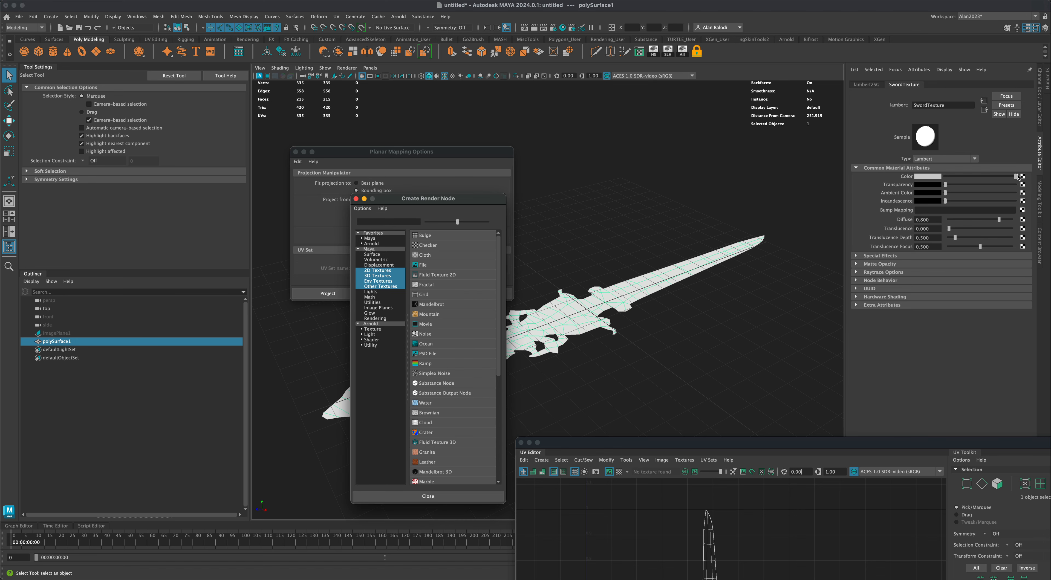
left_click_drag(454, 204, 462, 198)
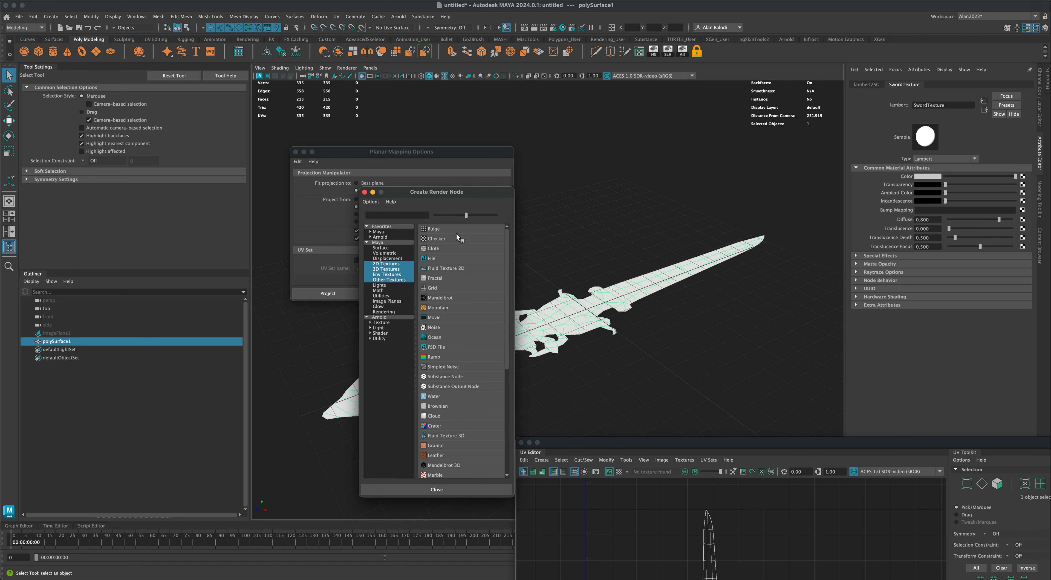
left_click(454, 256)
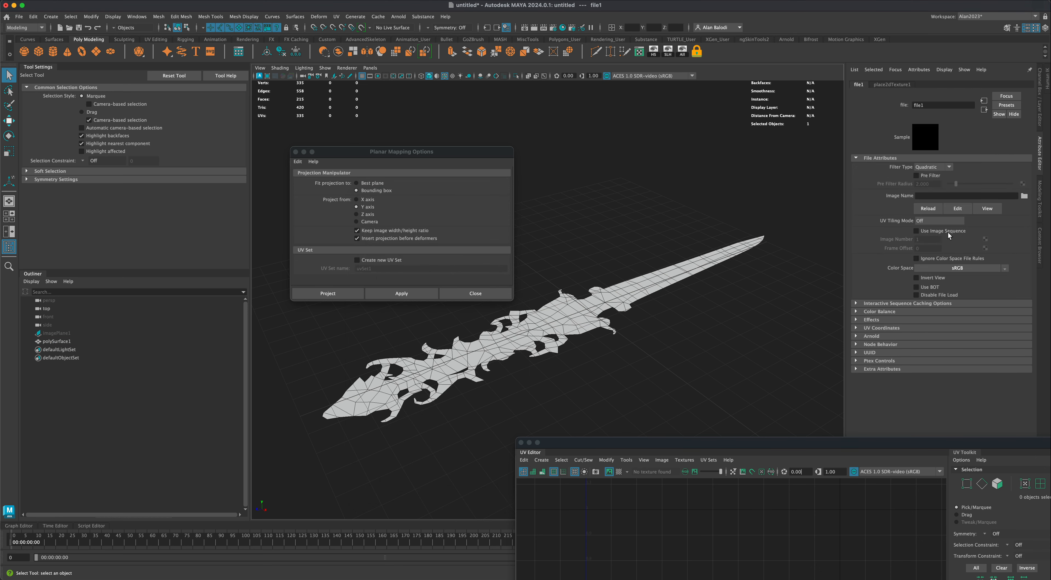
left_click(1024, 196)
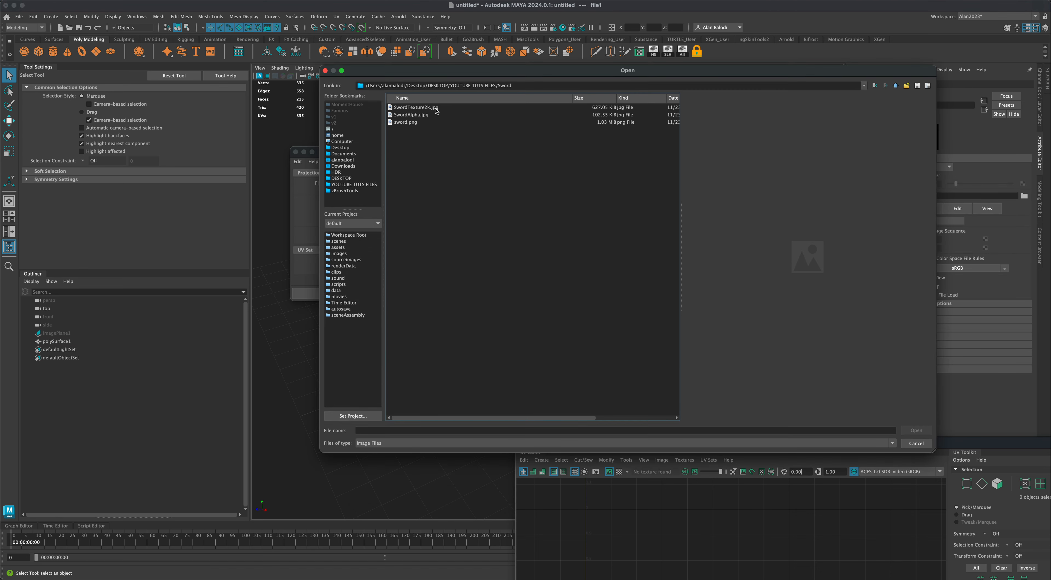
left_click(436, 109)
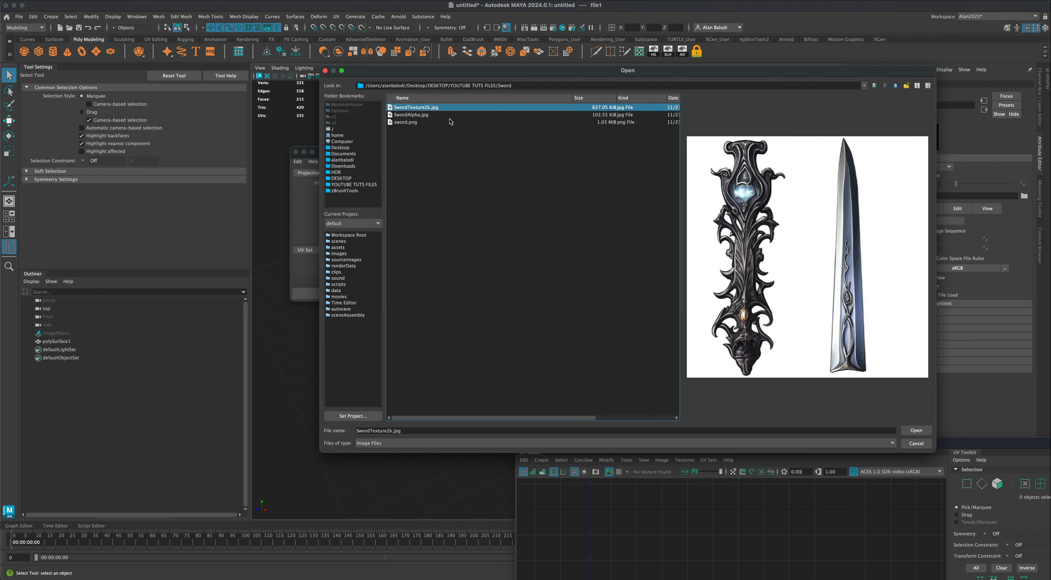
left_click(916, 431)
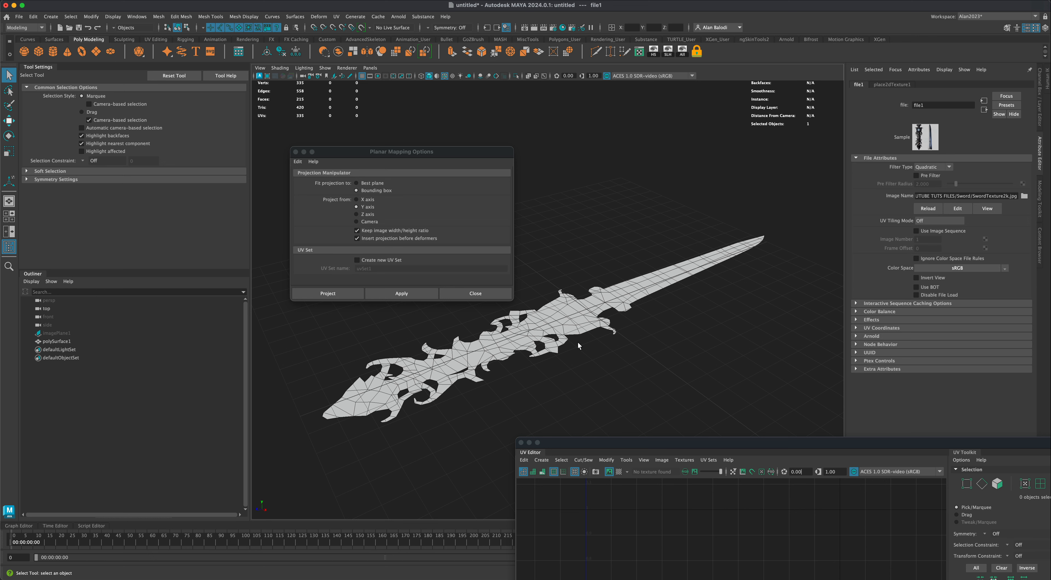
Turn on textured display in the viewport and select the sword so its texture image shows in the UV Editor.
left_click(452, 77)
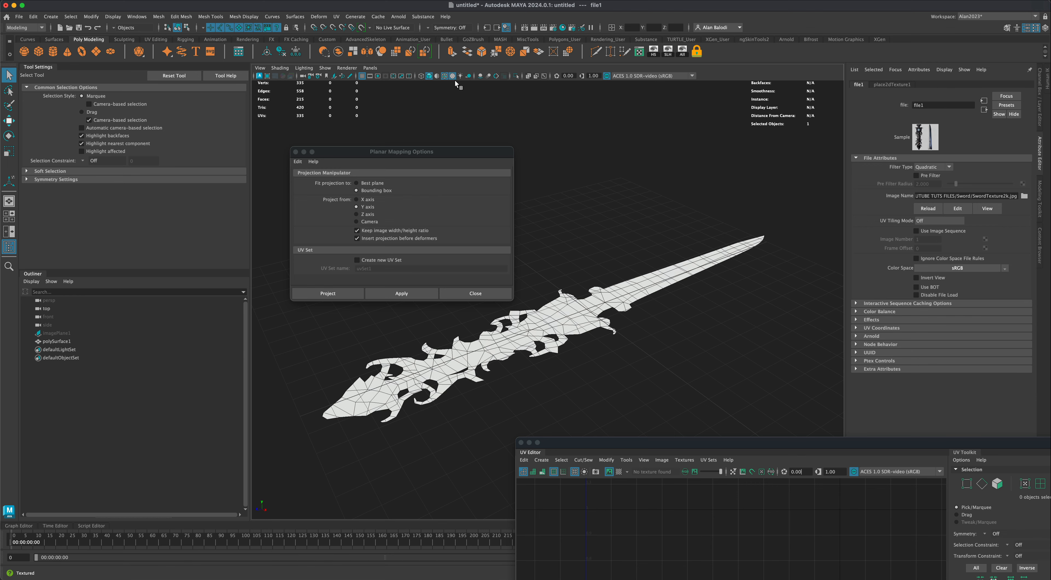
left_click_drag(461, 133, 568, 226, "alt")
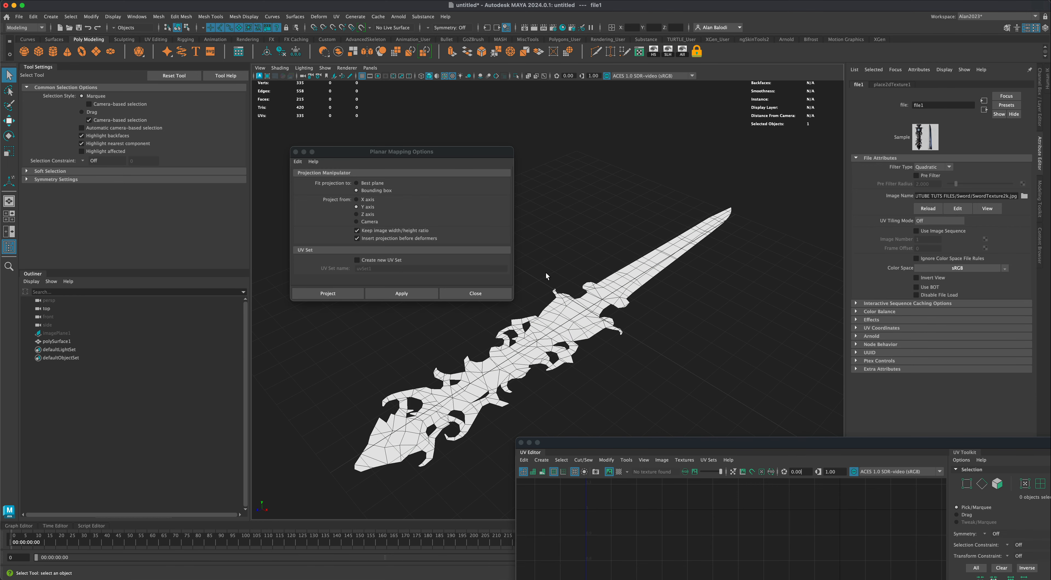
left_click_drag(546, 273, 568, 311)
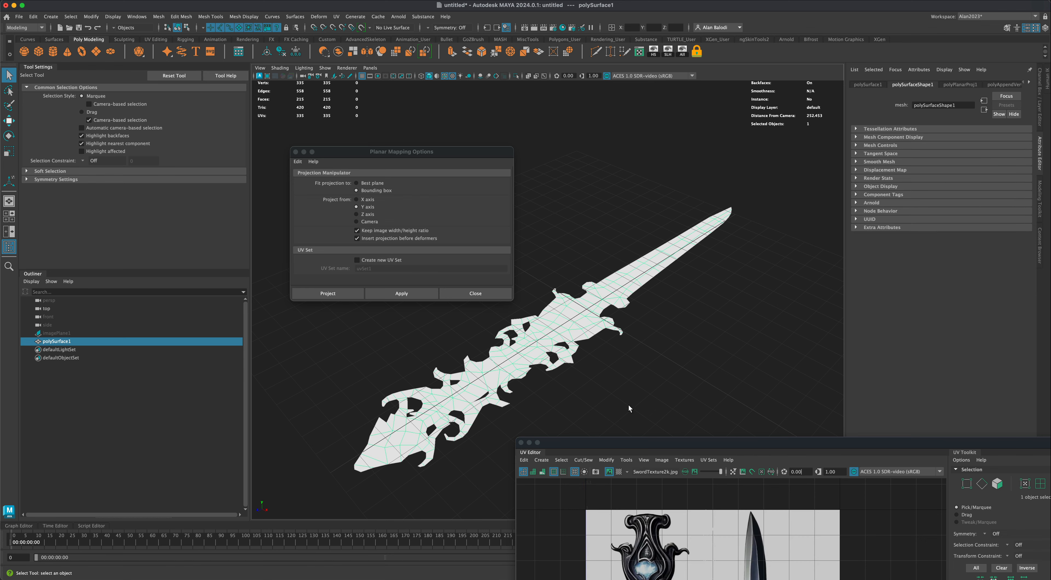
left_click_drag(635, 449, 593, 148)
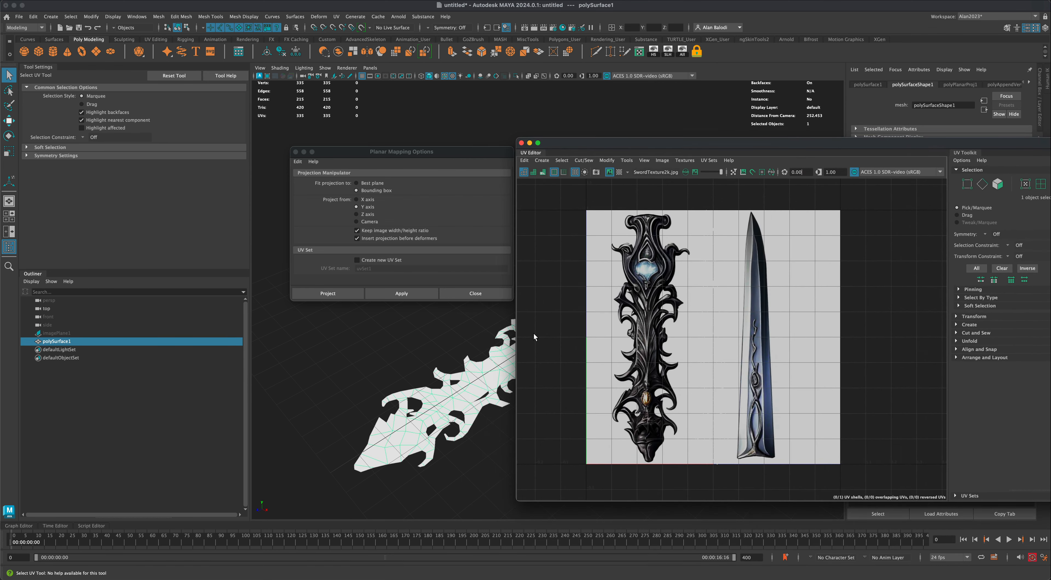
Apply a bounding-box planar UV projection along the Y axis to the sword and move its UV shell off the texture image.
right_click_drag(493, 377, 530, 324)
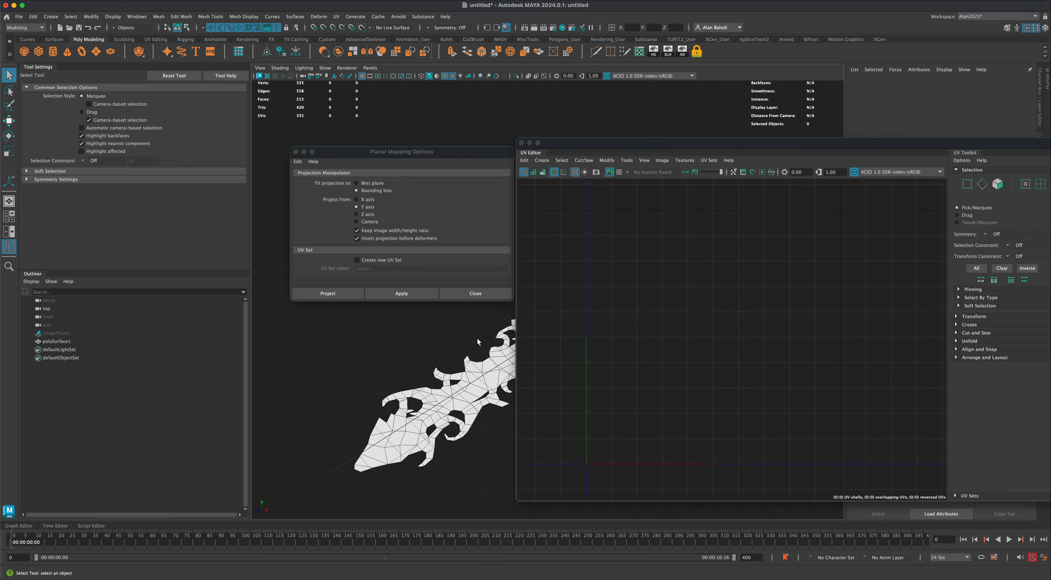
left_click_drag(640, 143, 645, 145)
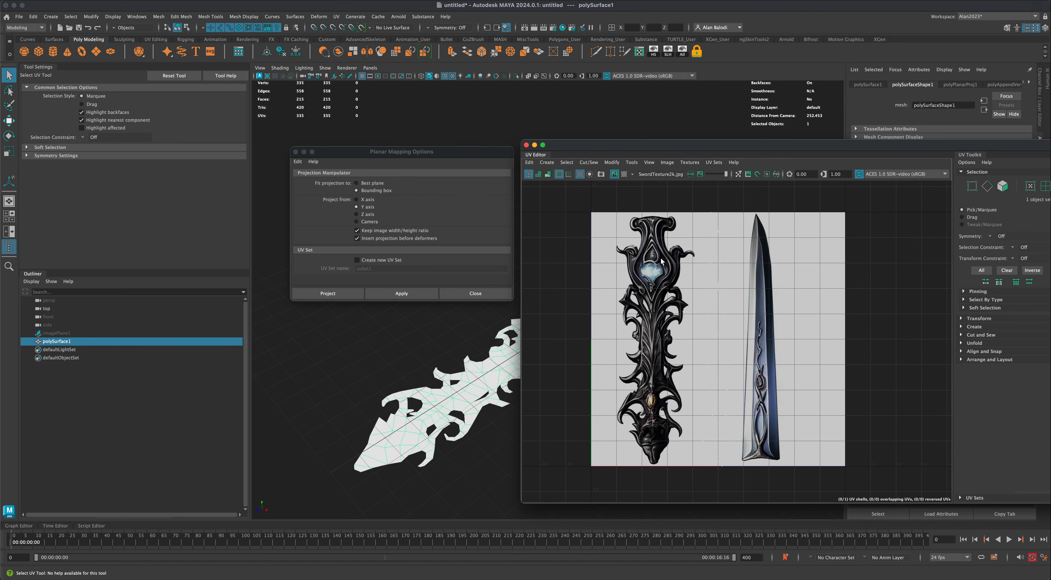
left_click_drag(464, 369, 426, 340, "alt")
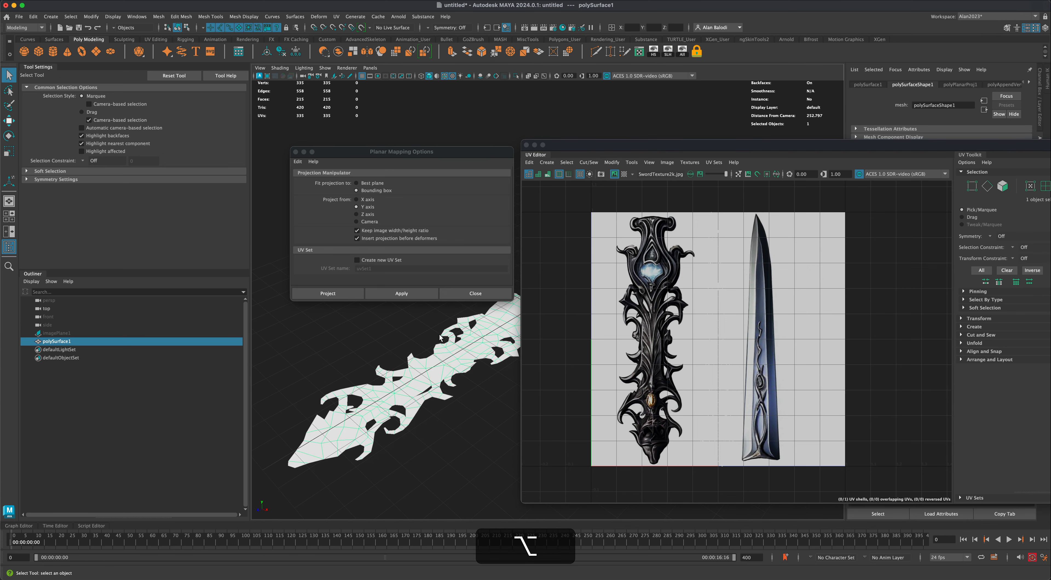
left_click(402, 293)
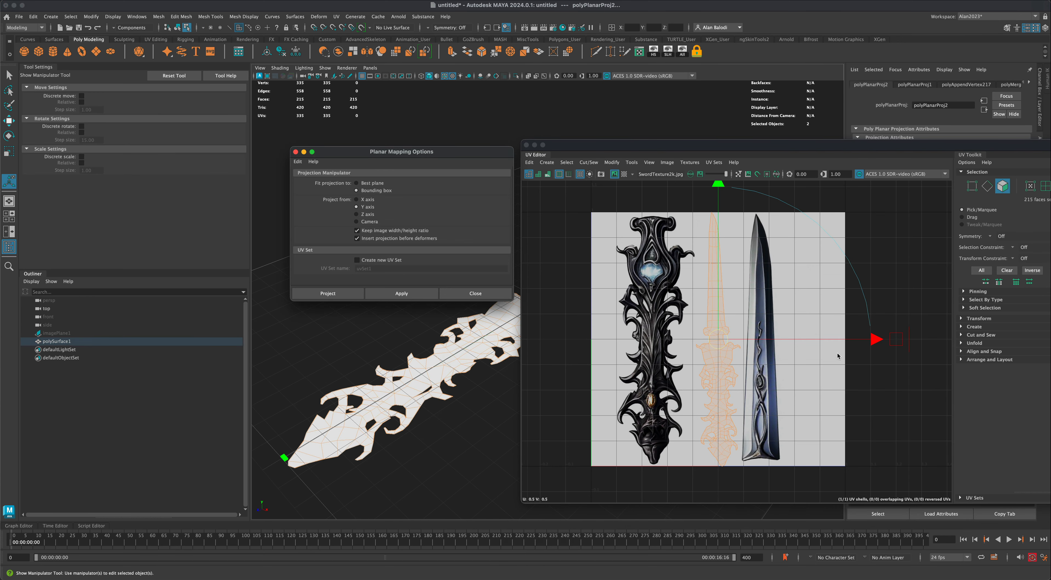
left_click_drag(876, 339, 806, 338)
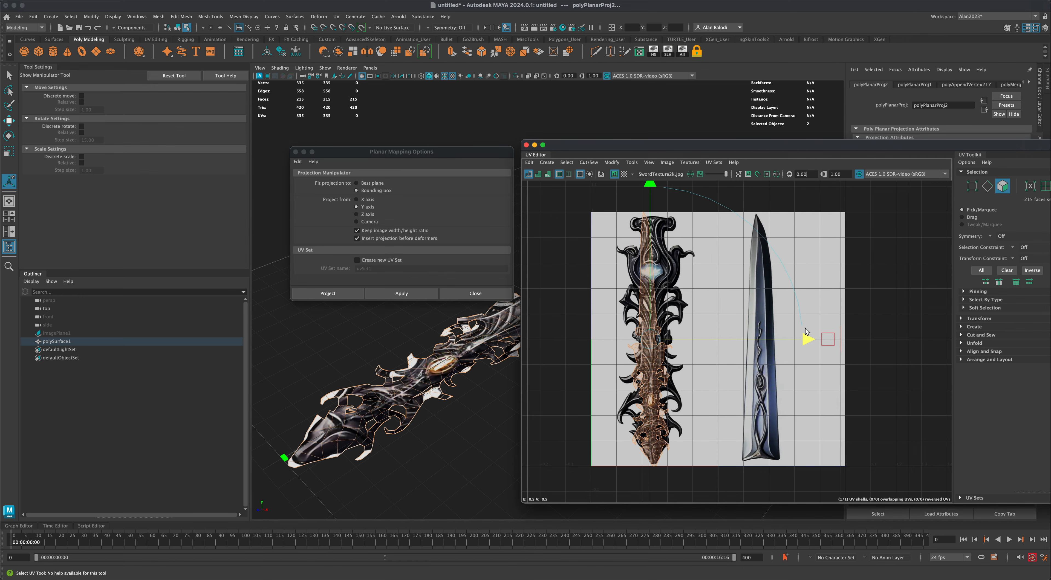
left_click_drag(946, 349, 956, 348)
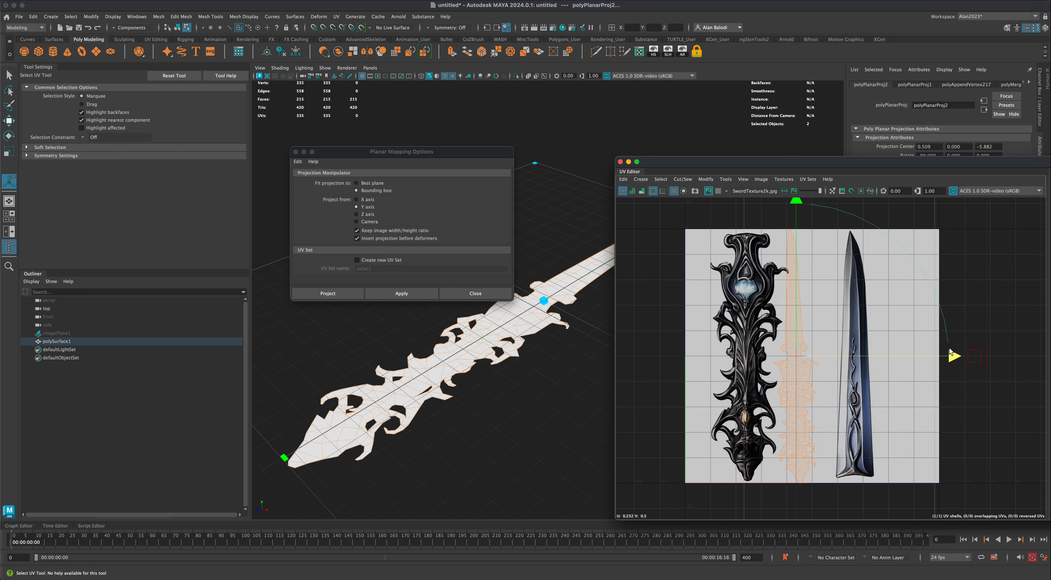
Cut the sword's UVs along the three edges where the blade meets the handle.
mouse_move(611, 193)
left_mouse_down()
mouse_move(653, 255)
mouse_move(665, 323)
left_mouse_up()
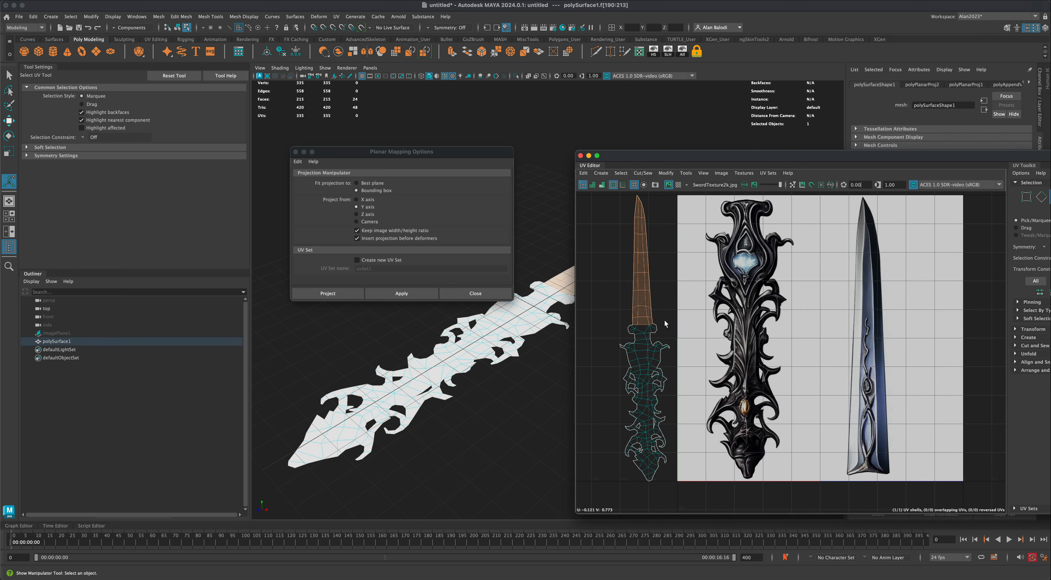
scroll(656, 346, "up", 5, "alt")
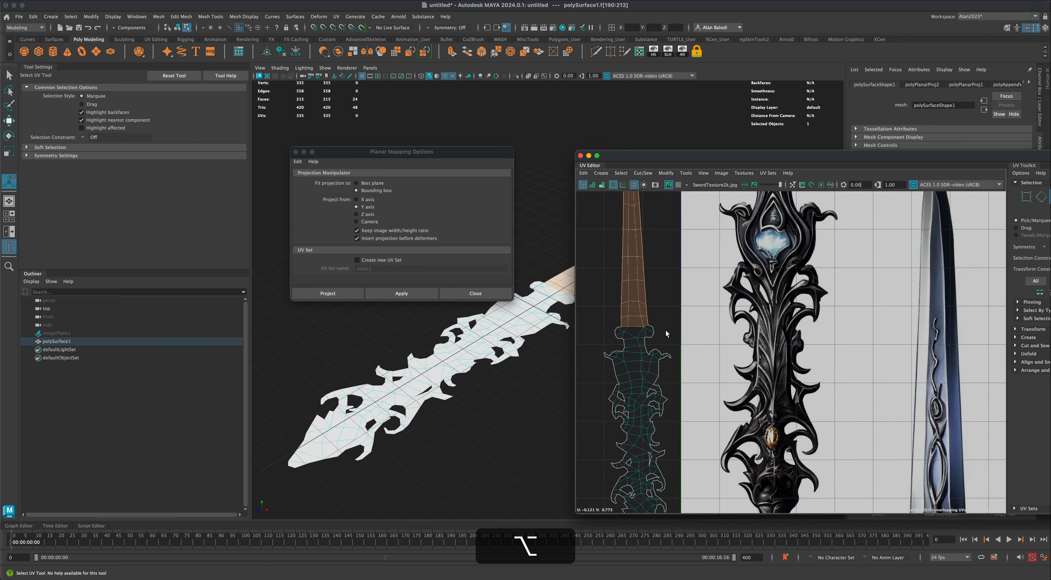
right_click(634, 337)
right_click_drag(633, 337, 614, 330)
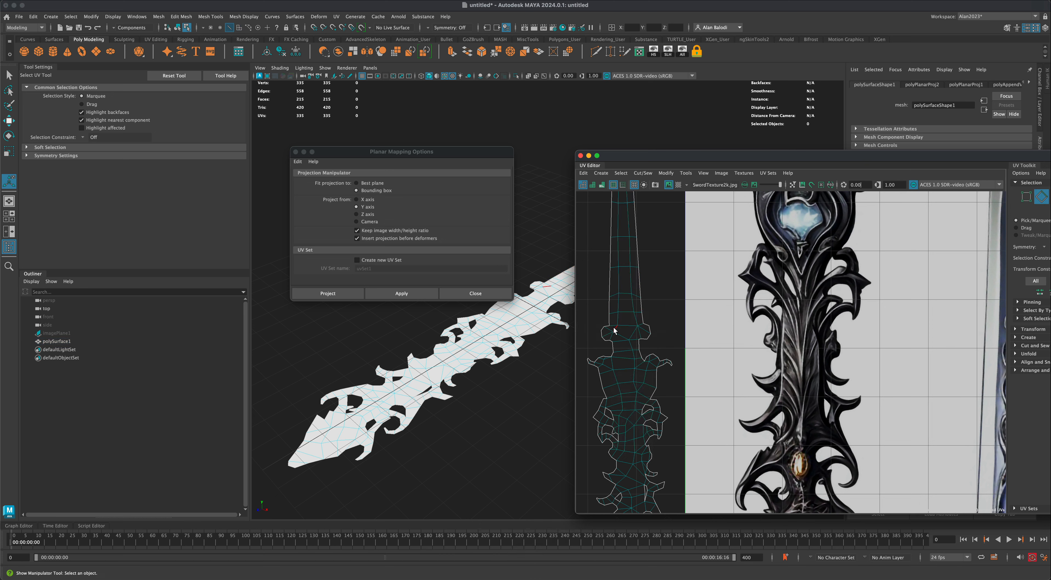
left_click(631, 333, "shift")
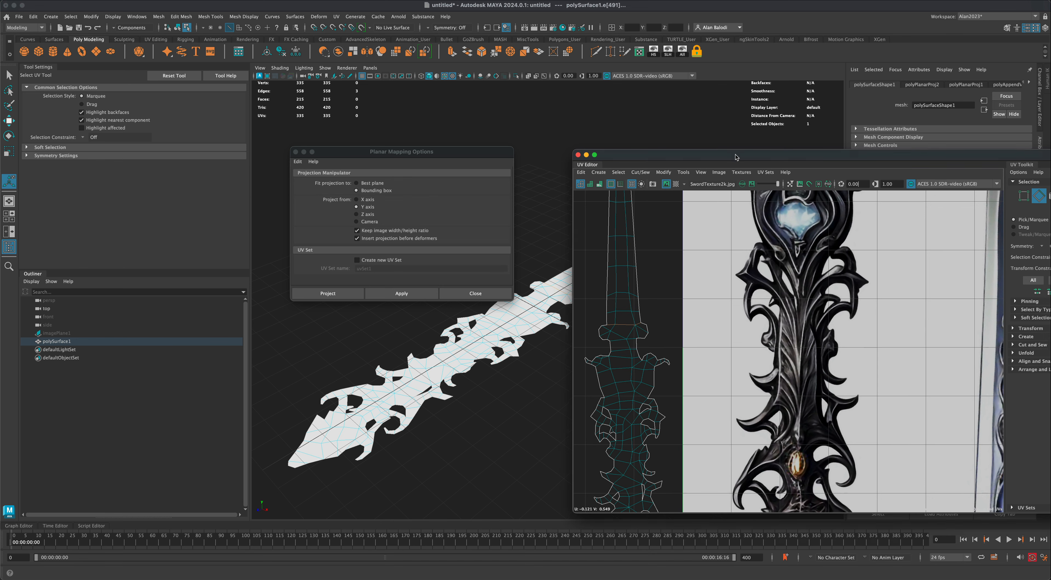
left_click_drag(749, 159, 551, 139)
left_click(819, 327)
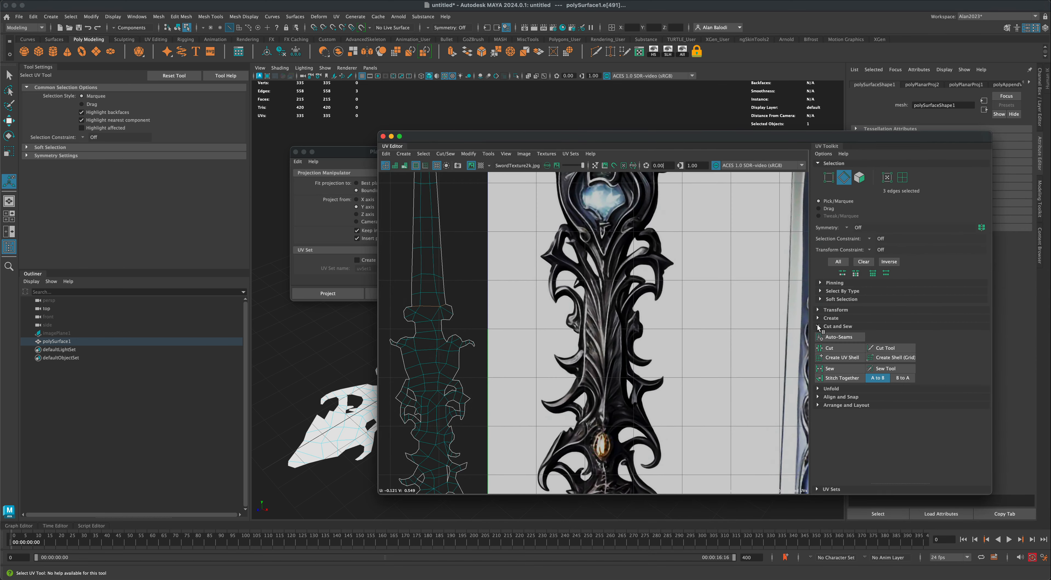
left_click(829, 348)
Select the separated blade's faces and move their UV shell over the blade image.
mouse_move(441, 290)
right_mouse_down()
mouse_move(437, 302)
mouse_move(435, 286)
right_mouse_up()
left_click(434, 268)
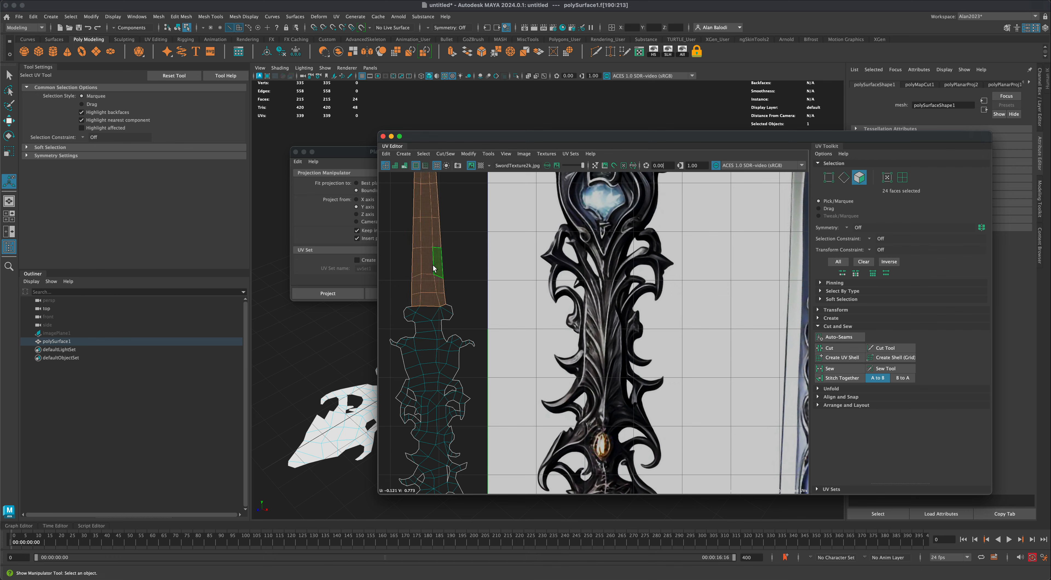
scroll(490, 361, "down", 5)
key("w")
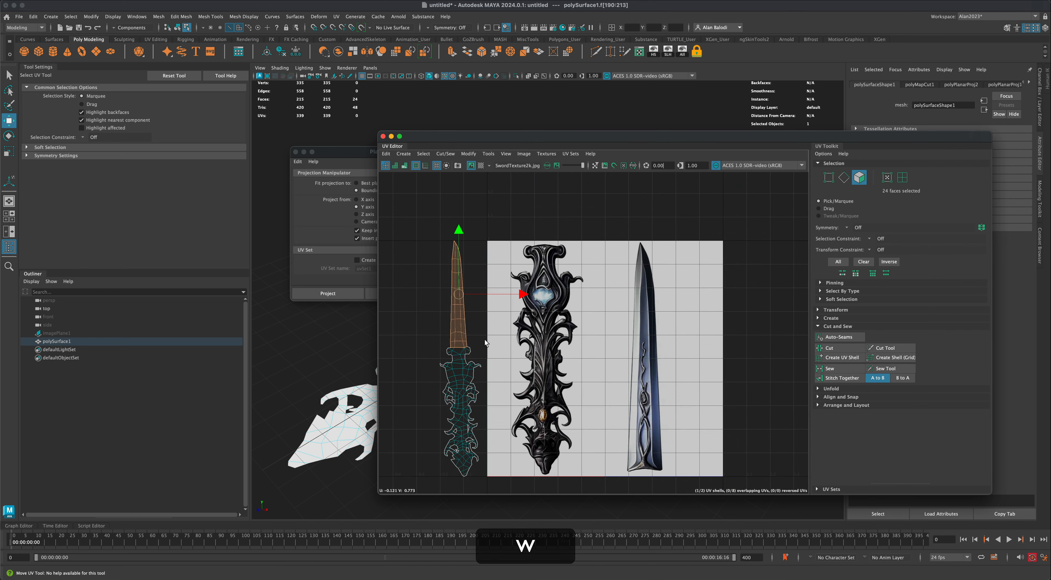
left_click_drag(459, 293, 652, 375)
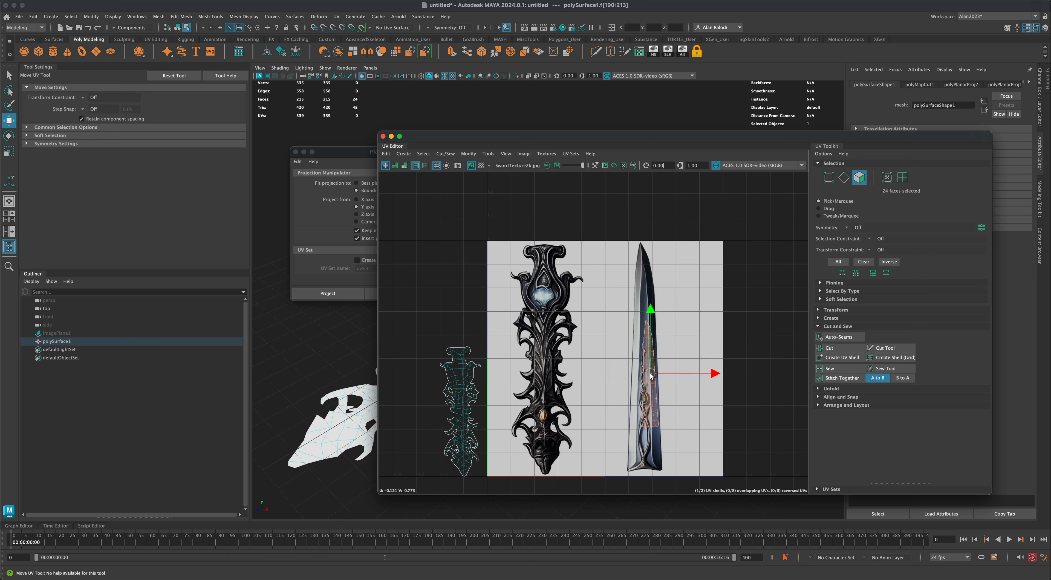
Scale the blade's UV shell up to the length of the blade image and reposition it to line up.
key("r")
left_click_drag(667, 332, 704, 283)
middle_click_drag(691, 333, 658, 283, "alt")
right_click_drag(658, 283, 661, 312, "alt")
key("w")
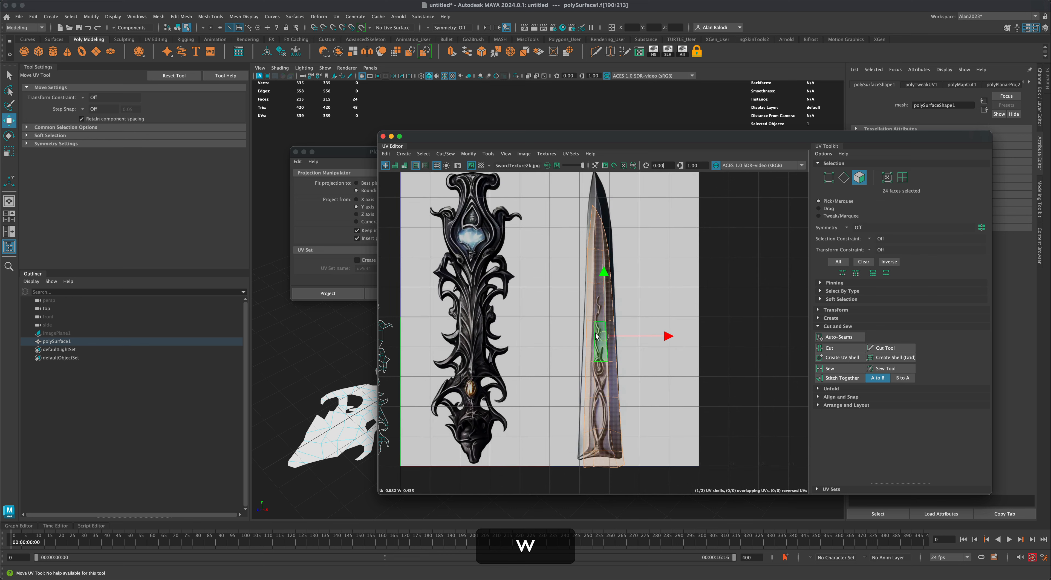
left_click_drag(605, 336, 600, 322)
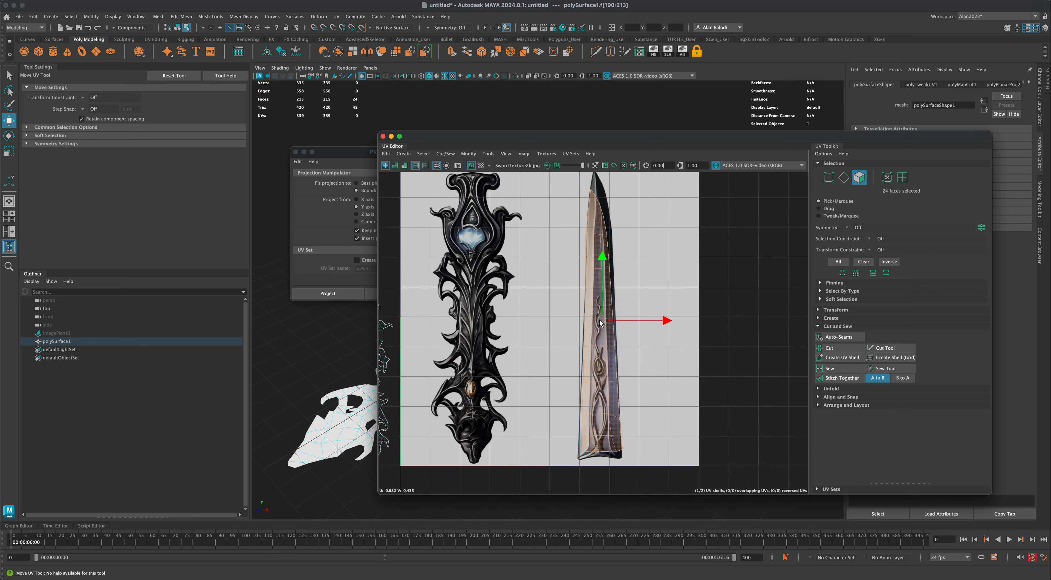
Rotate the blade's UV shell slightly and enlarge it a little to fit the painted blade.
key("e")
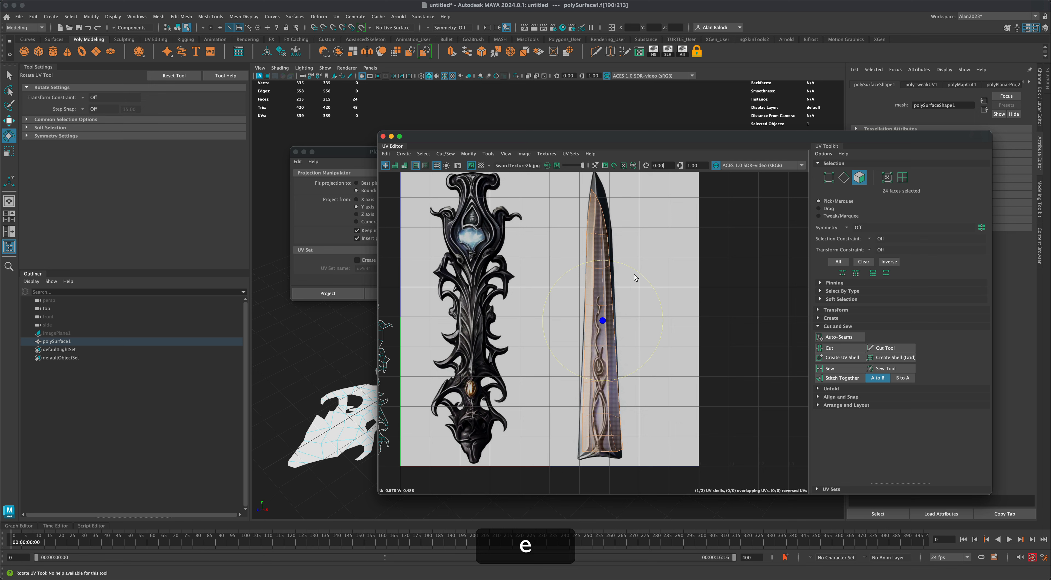
left_click_drag(637, 273, 639, 277)
key("w")
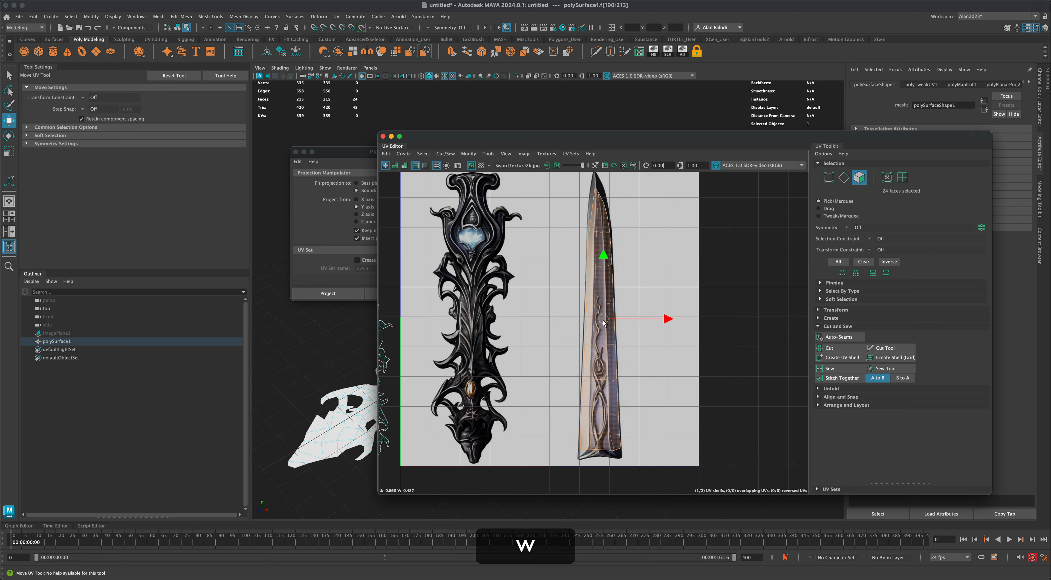
key("r")
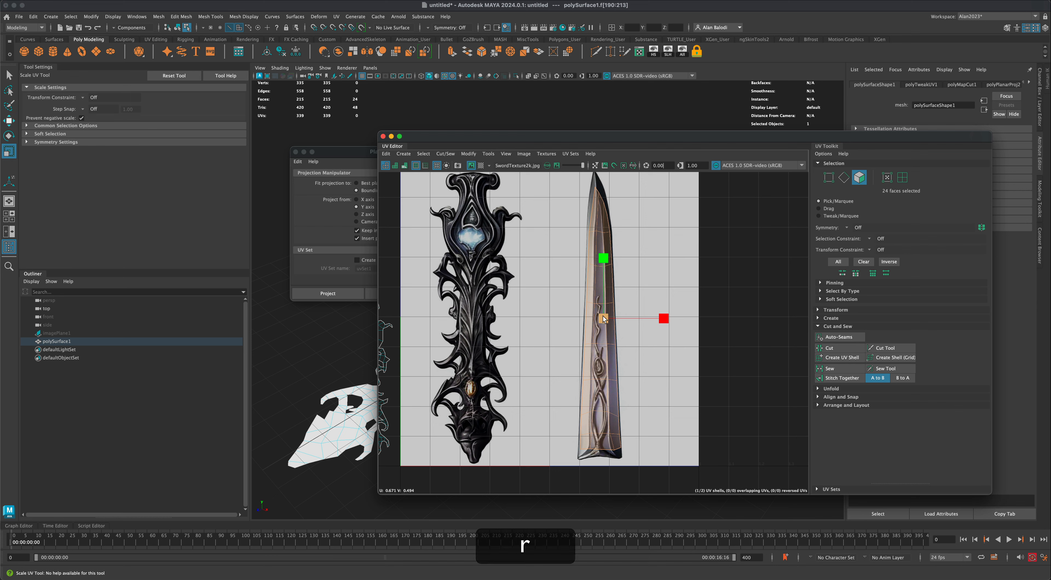
left_click_drag(605, 319, 606, 318)
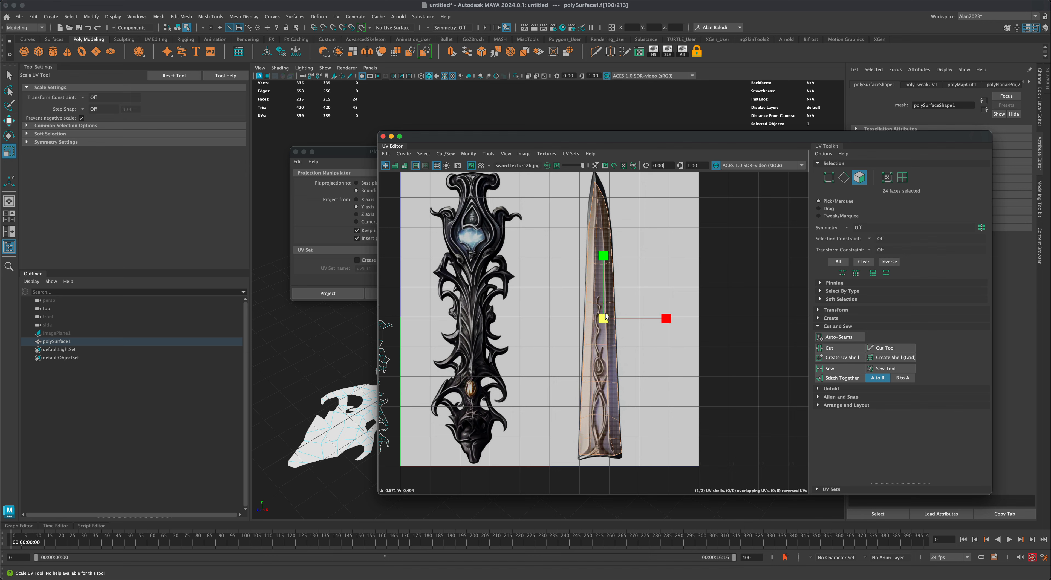
middle_click_drag(644, 340, 631, 361, "alt")
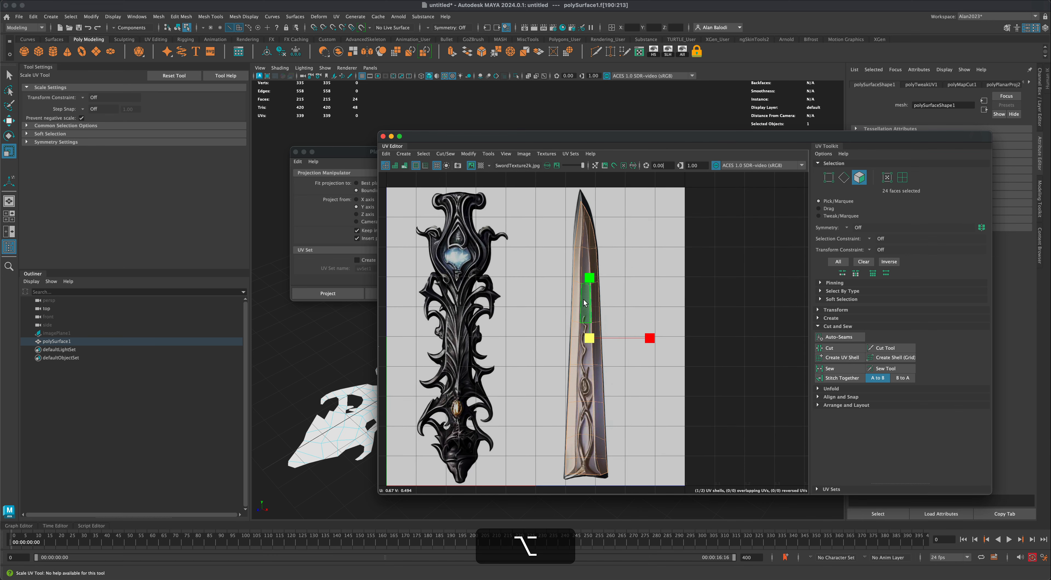
Move the individual UVs around the blade's tip onto the pointed outline of the blade image.
right_click(585, 302)
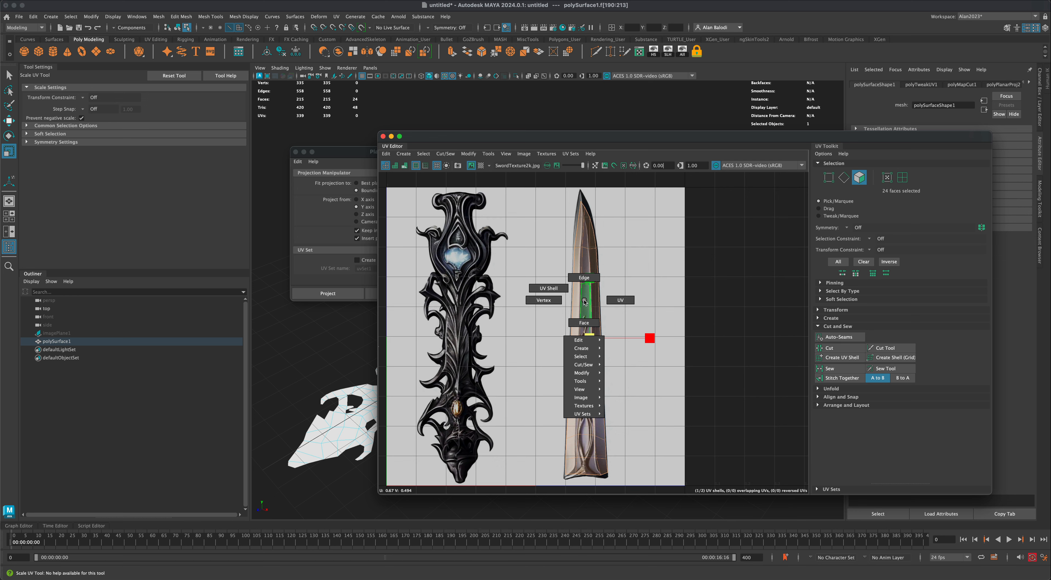
left_click(611, 305)
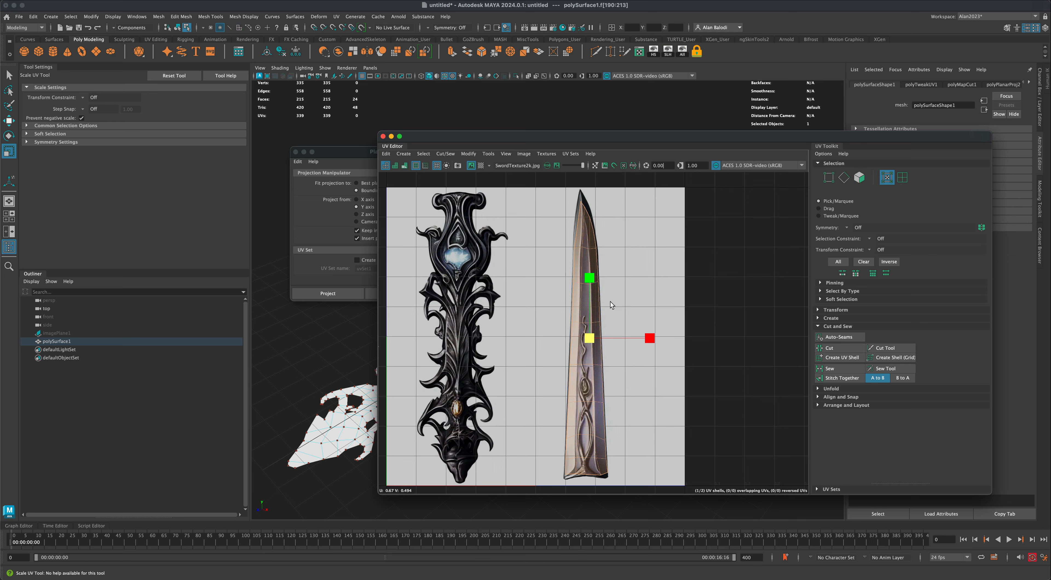
left_click(584, 203)
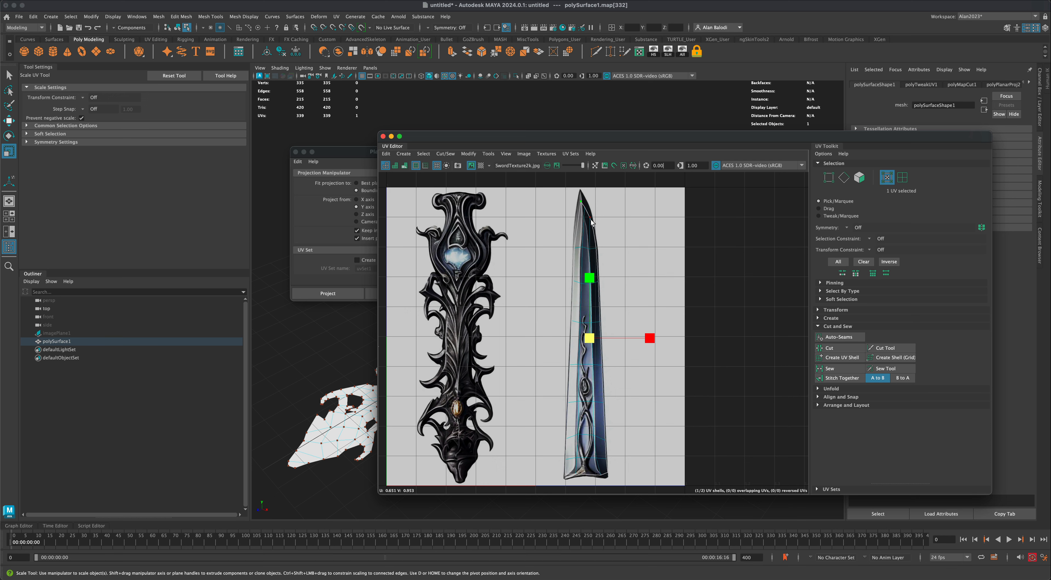
key("w")
left_click_drag(583, 205, 582, 197)
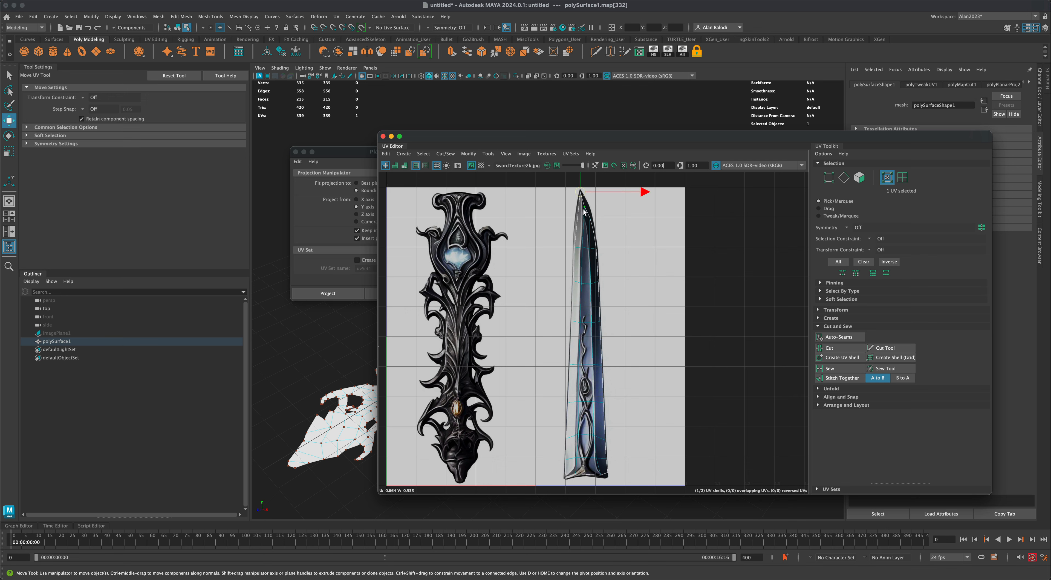
left_click(587, 203)
key("w")
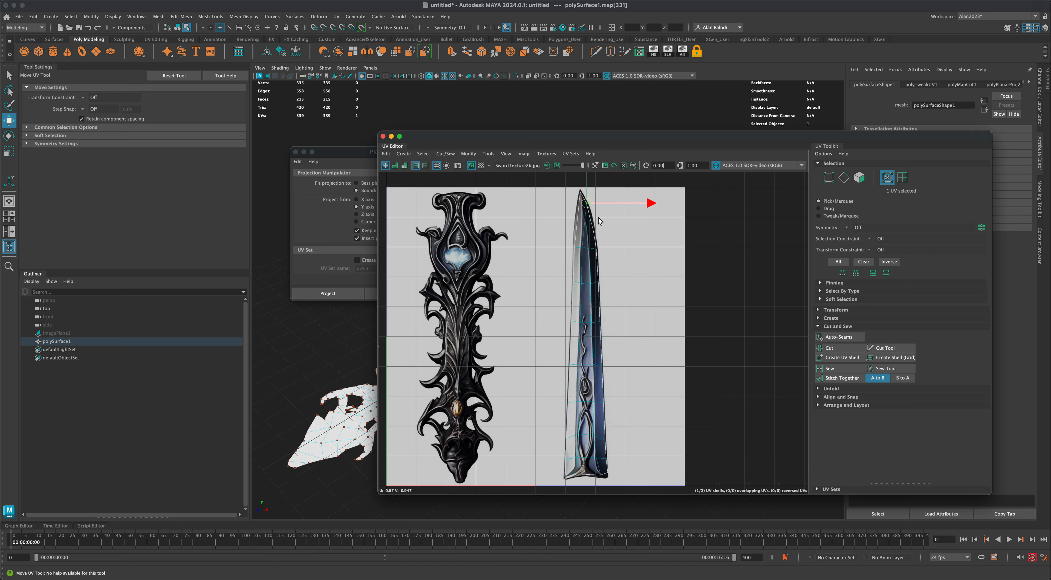
left_click(591, 216)
key("w")
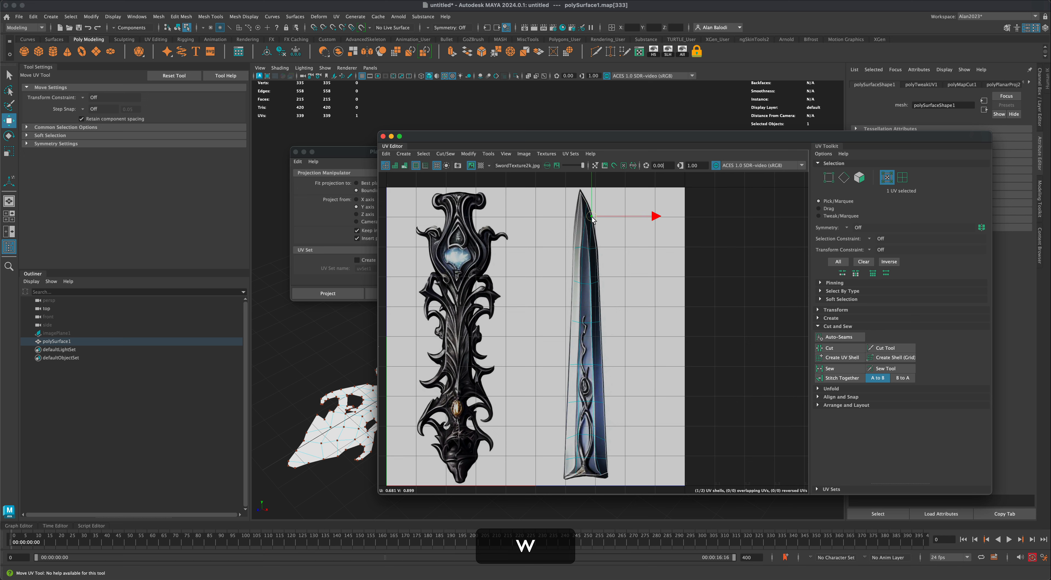
Adjust the UVs along the blade's side and at its base corners to match the painted blade's outline.
left_click(573, 246)
key("w")
left_click(574, 241)
key("w")
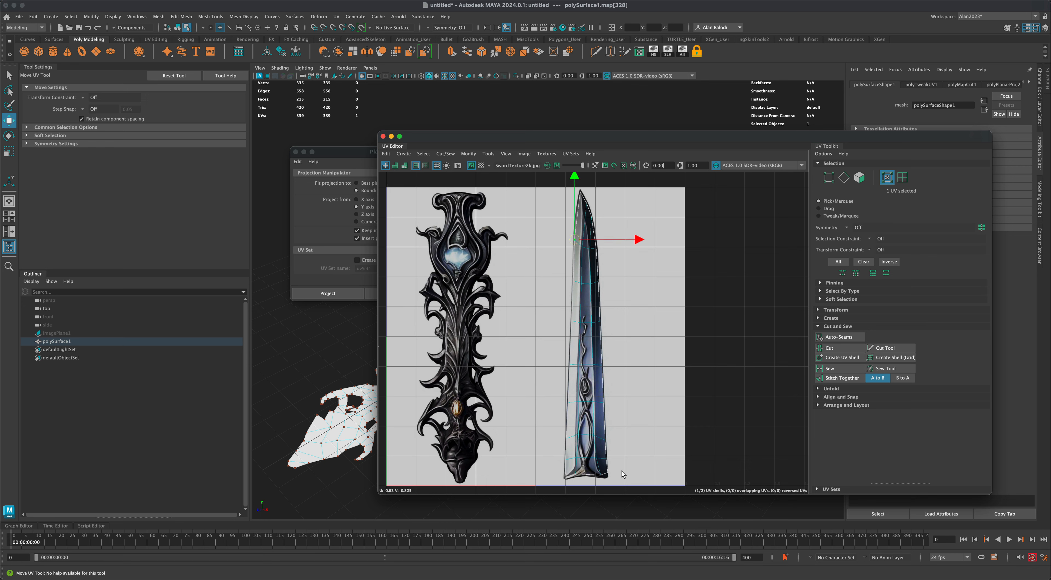
left_click(604, 477)
key("w")
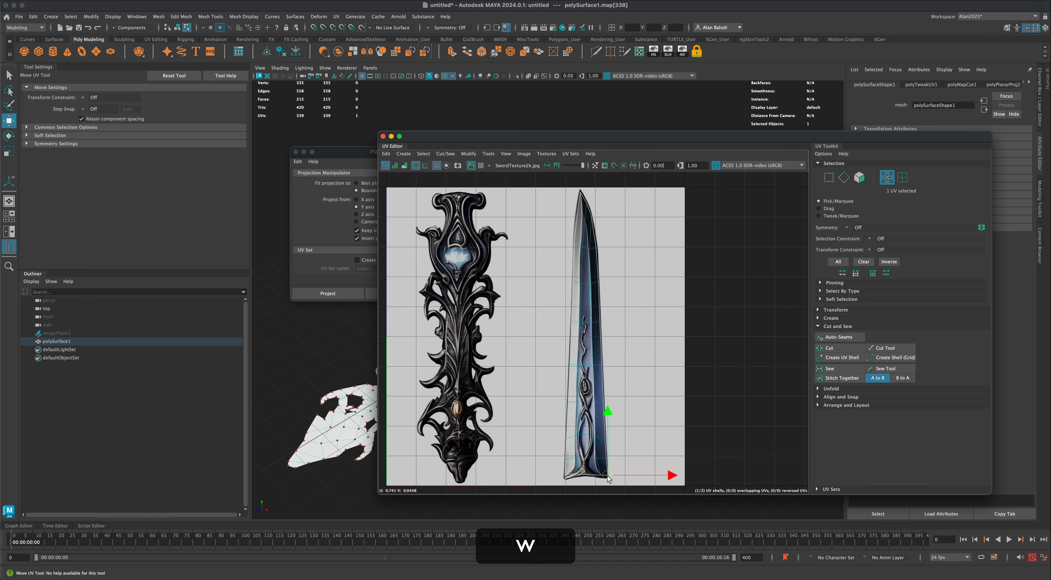
left_click(601, 479)
key("w")
left_click(576, 476)
key("w")
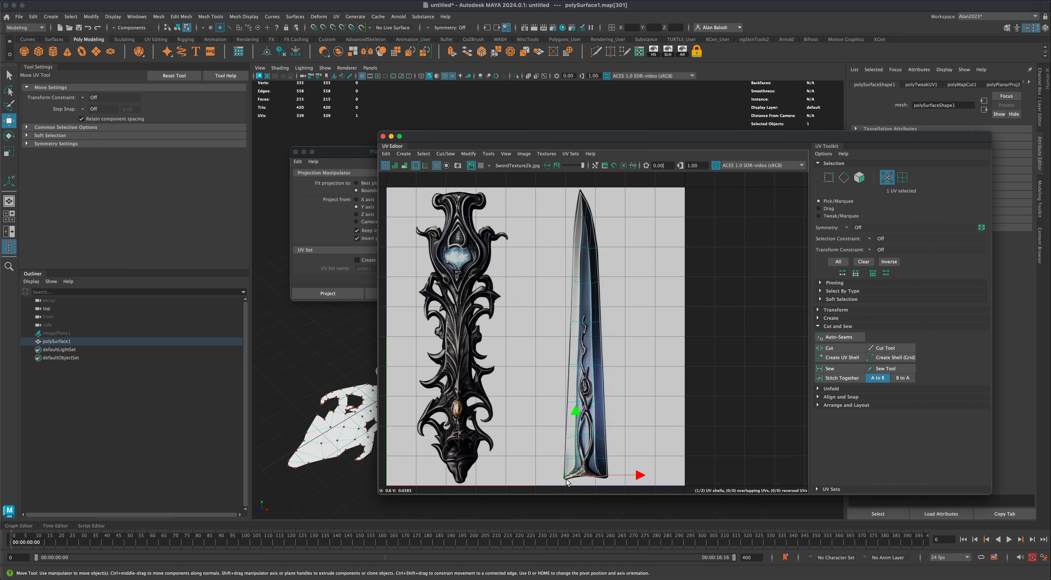
left_click(566, 479)
key("w")
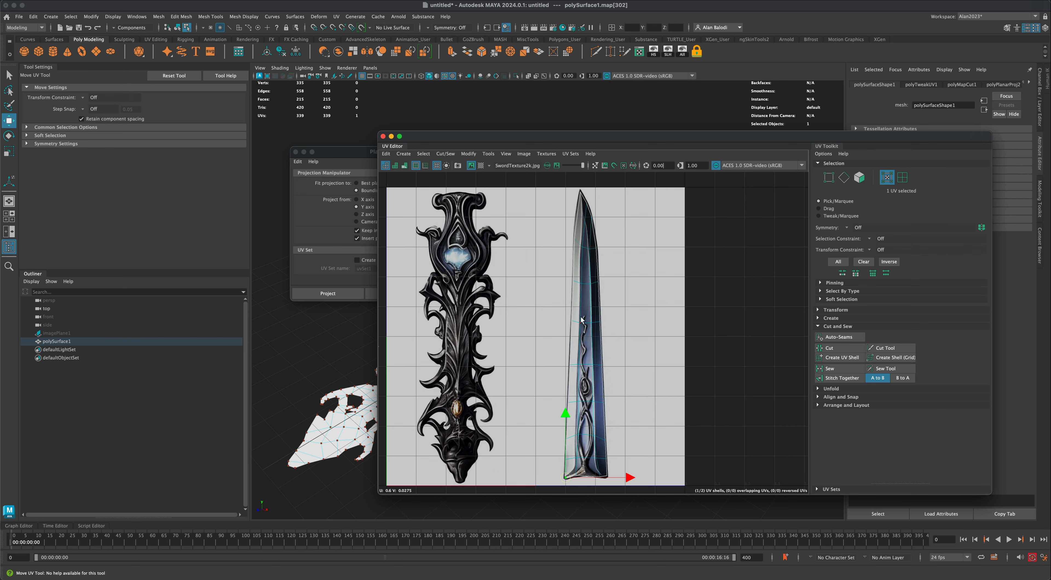
Select the handle's UV shell and move it over the painted handle in the texture.
left_click_drag(529, 139, 818, 145)
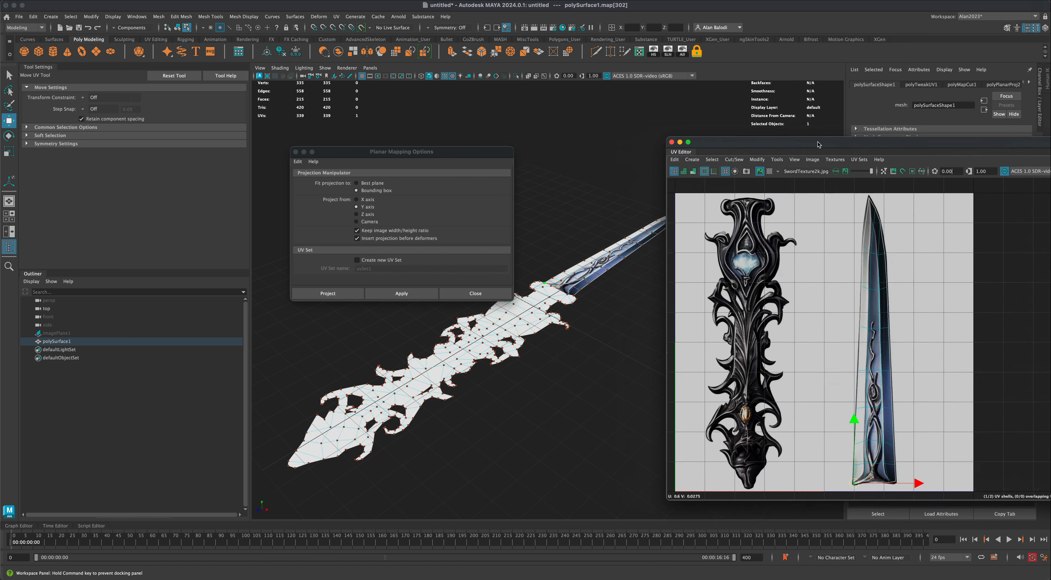
left_click_drag(537, 438, 516, 433, "alt")
right_click_drag(516, 433, 453, 412, "alt")
left_click_drag(453, 409, 531, 408, "alt")
left_click(726, 375)
key("r")
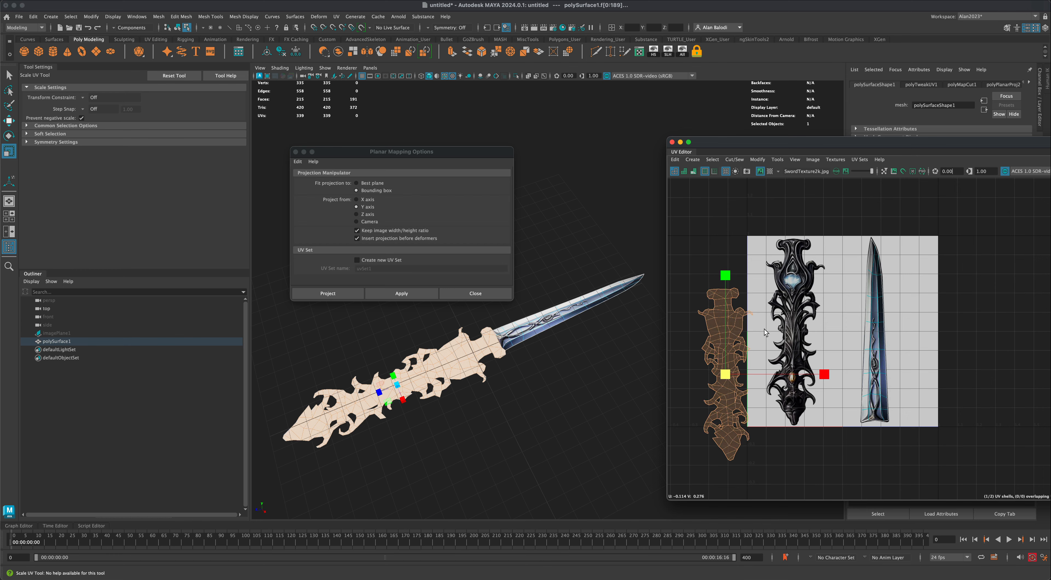
key("w")
left_click_drag(726, 376, 796, 333)
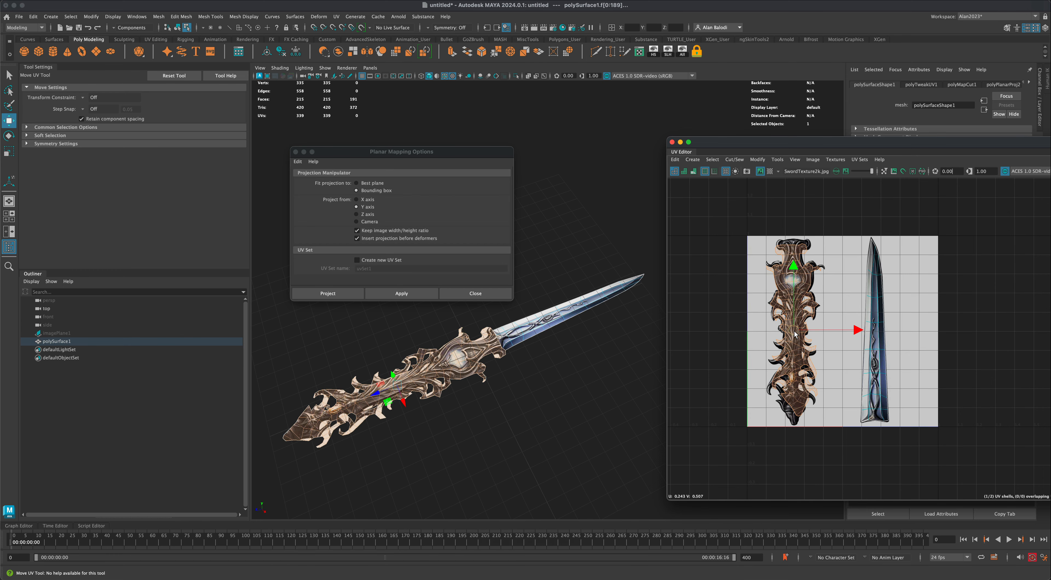
Nudge the handle's UV shell to centre it more closely on the handle image.
middle_click_drag(740, 435, 702, 446, "alt")
right_click_drag(702, 446, 717, 384, "alt")
middle_click_drag(725, 341, 702, 408, "alt")
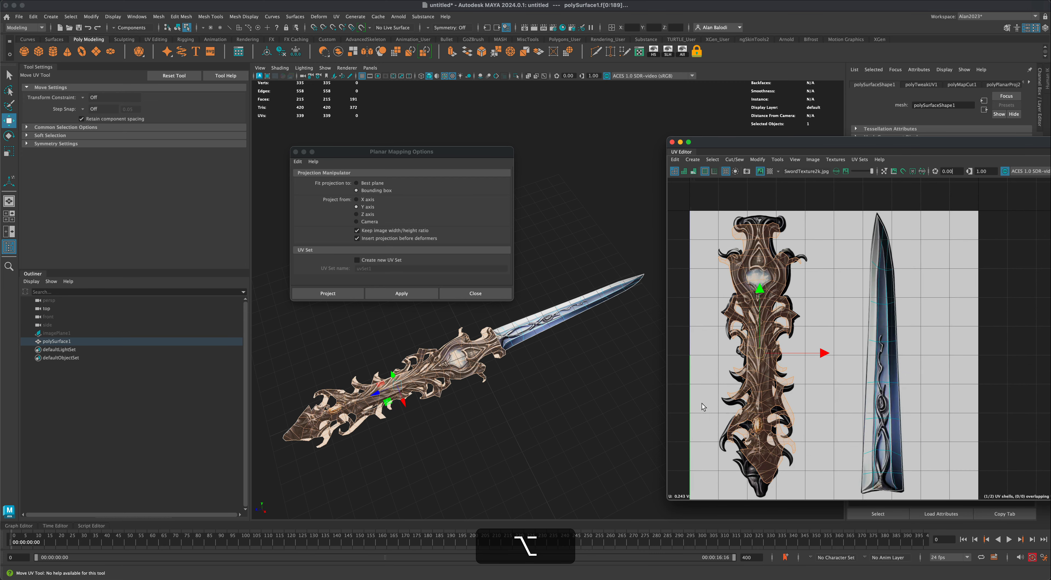
right_click_drag(700, 406, 720, 342, "alt")
left_click_drag(735, 153, 616, 168)
scroll(710, 407, "up", 3)
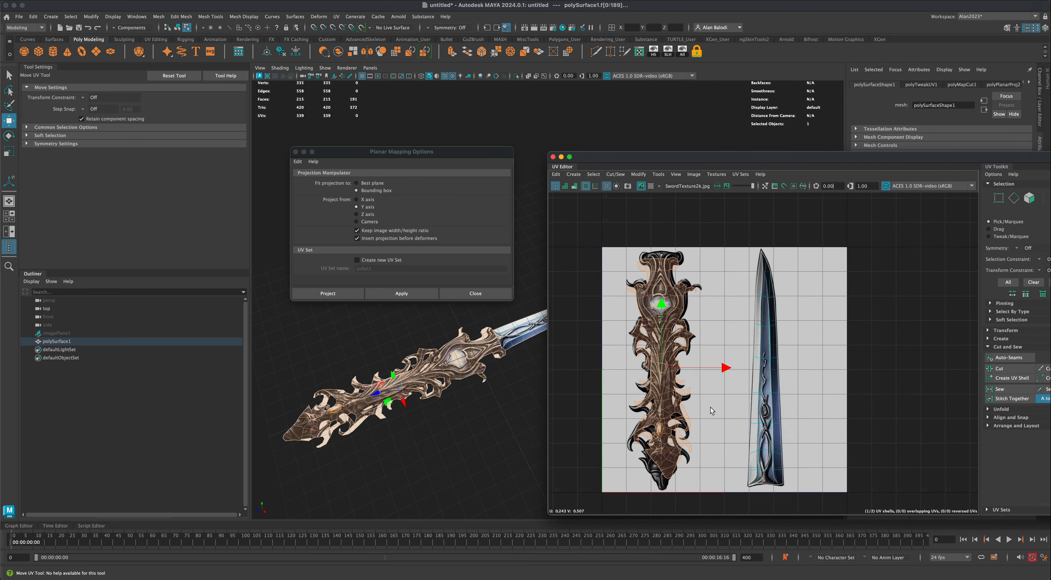
scroll(711, 407, "down", 4)
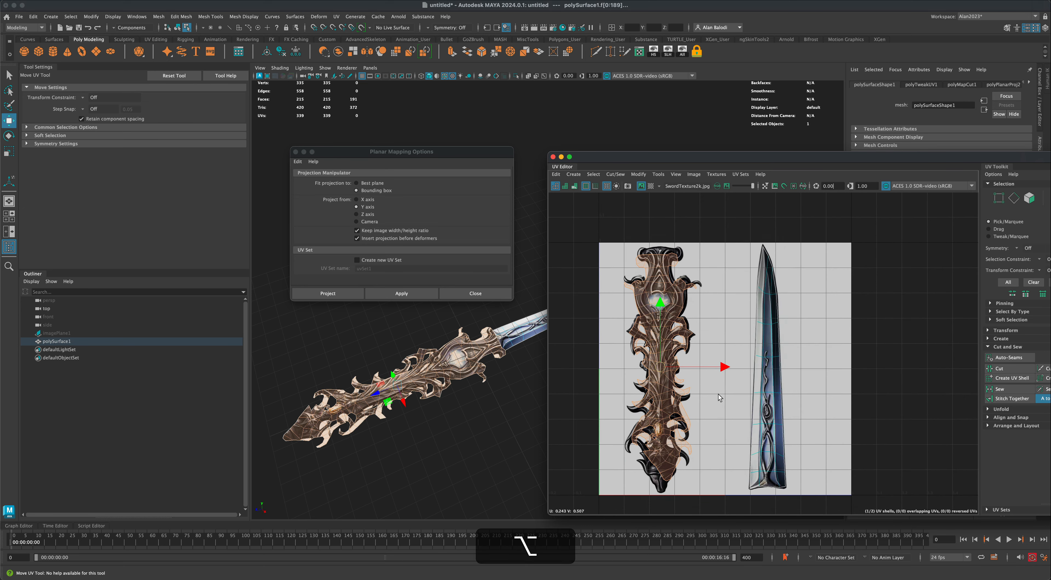
middle_click_drag(718, 395, 720, 372, "alt")
right_click_drag(695, 387, 699, 384, "alt")
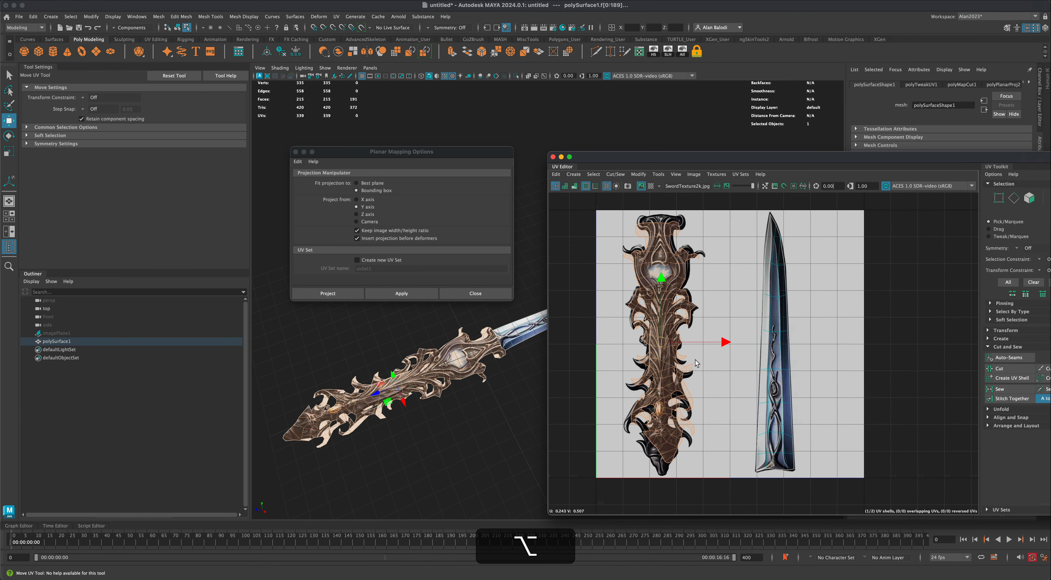
key("w")
left_click_drag(661, 344, 658, 355)
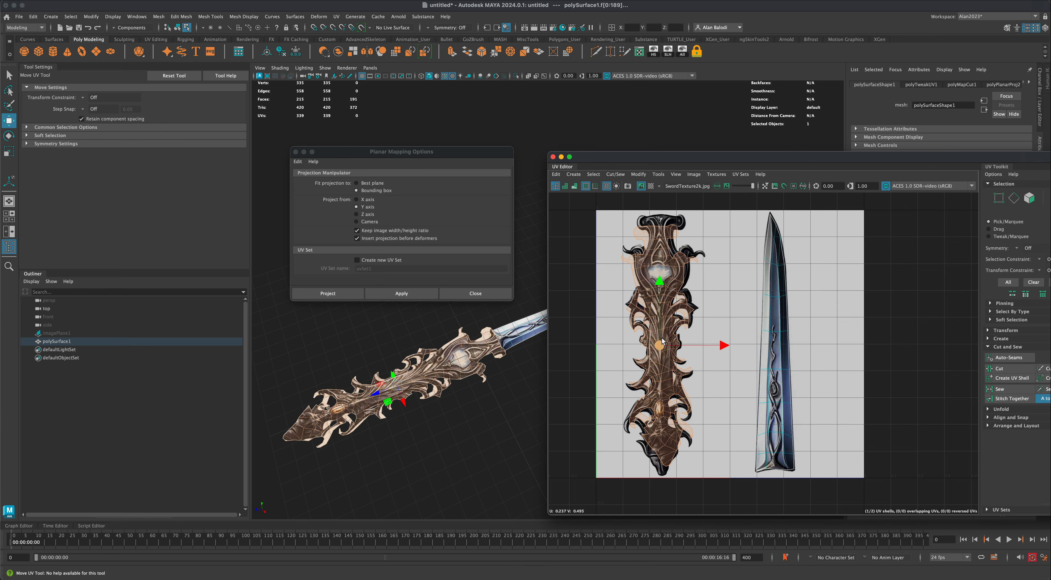
Fine-tune the rotation, scale and position of the handle's UV shell to match the painted handle's outline.
key("e")
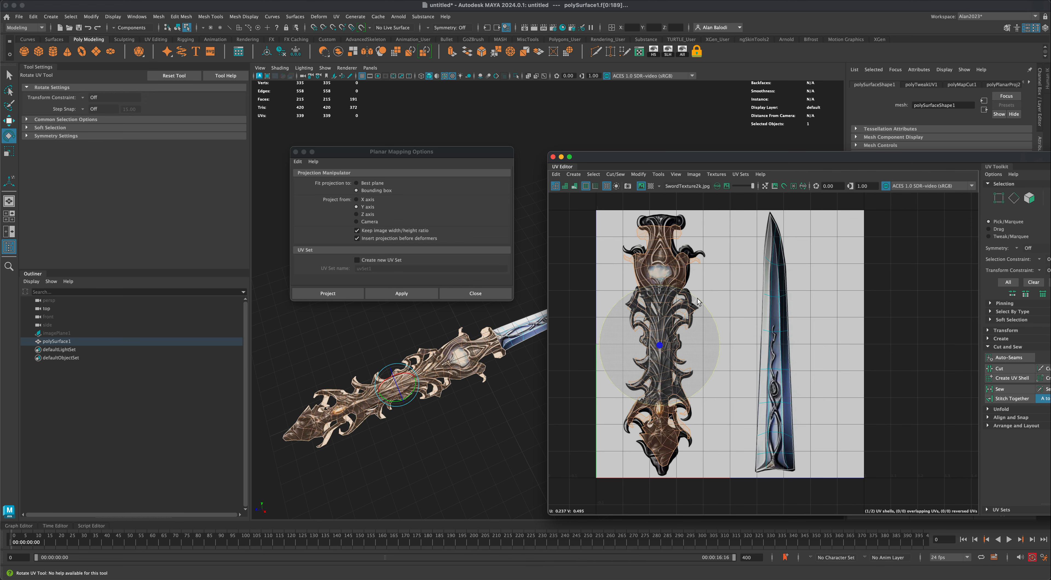
key("r")
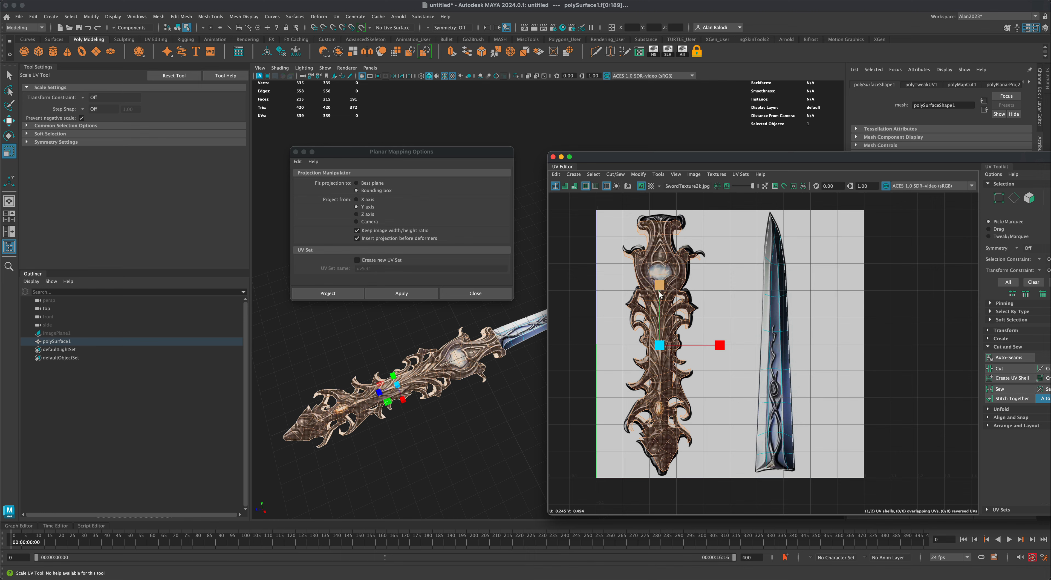
key("w")
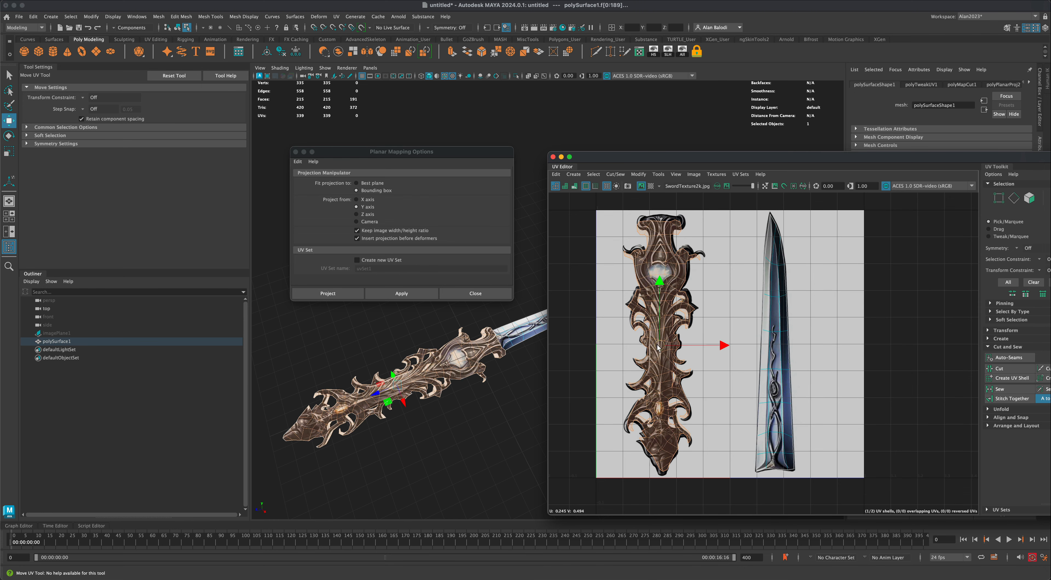
key("r")
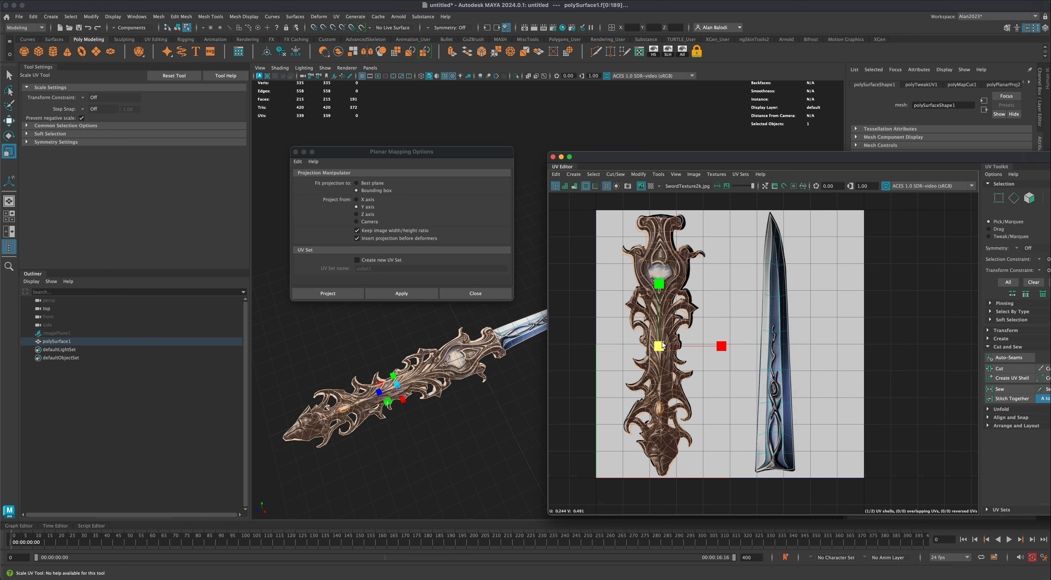
key("w")
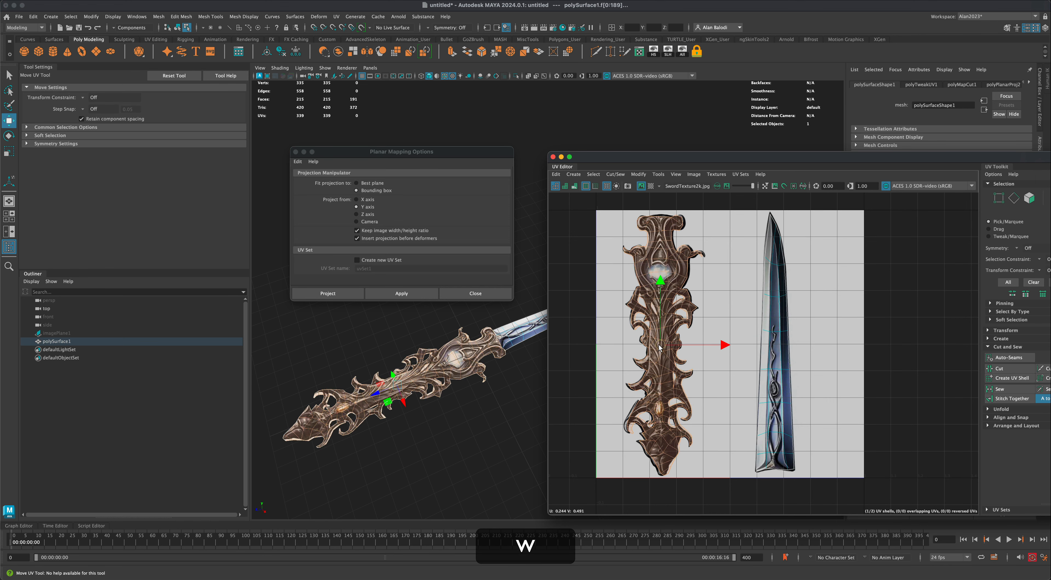
left_click_drag(660, 347, 660, 348)
key("e")
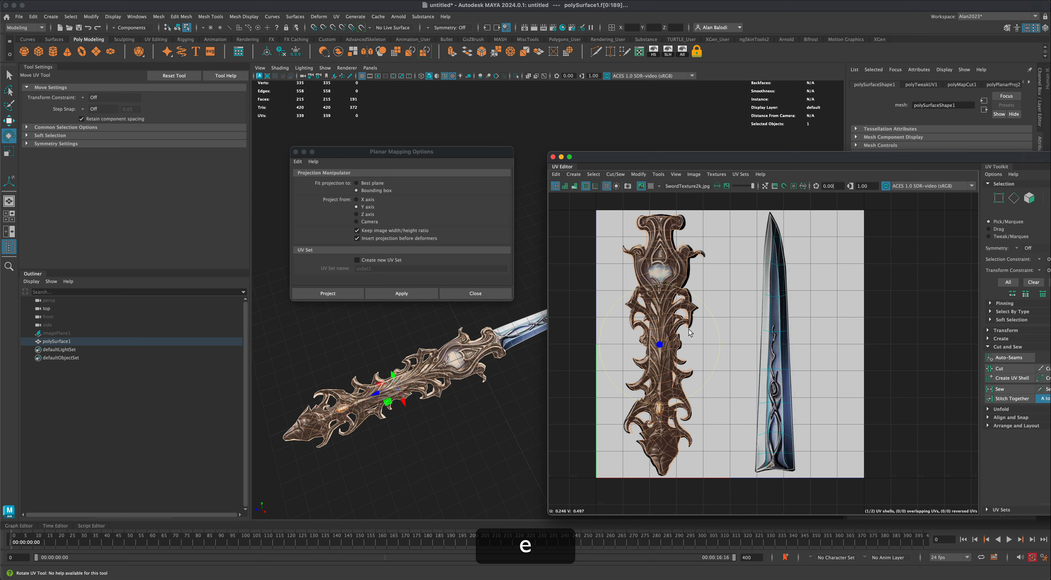
left_click_drag(703, 305, 702, 304)
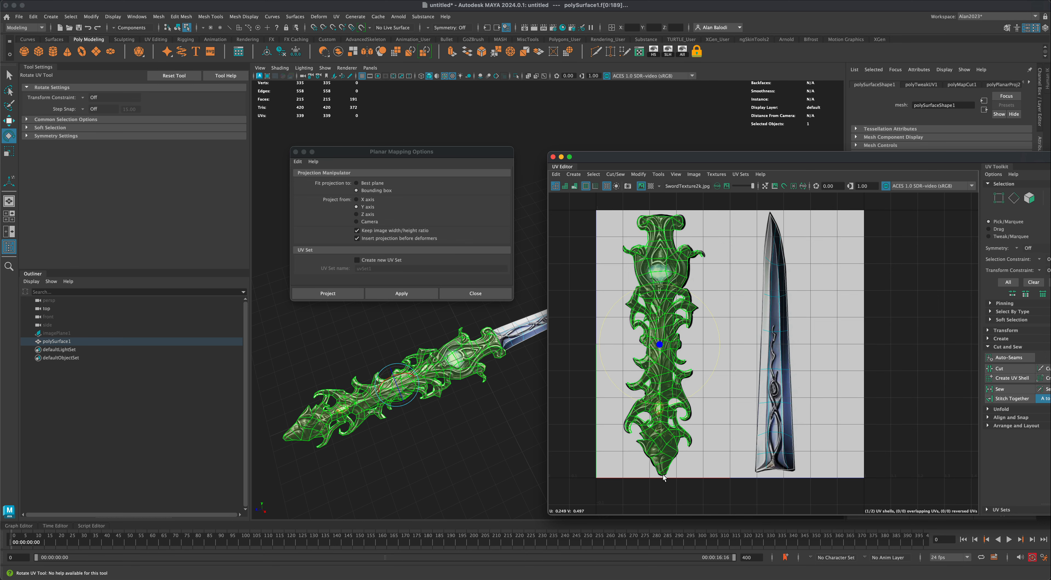
Switch to single UV selection and move the UVs at the tip of the right hook beside the pommel onto its painted outline.
left_click_drag(571, 161, 687, 182)
left_click_drag(478, 155, 472, 142)
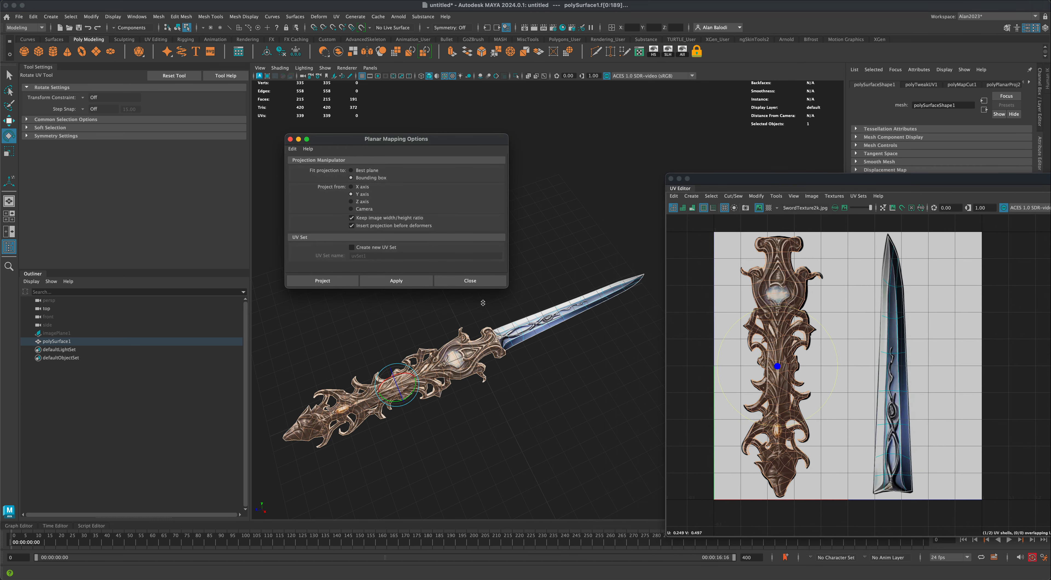
left_click_drag(456, 409, 535, 398, "alt")
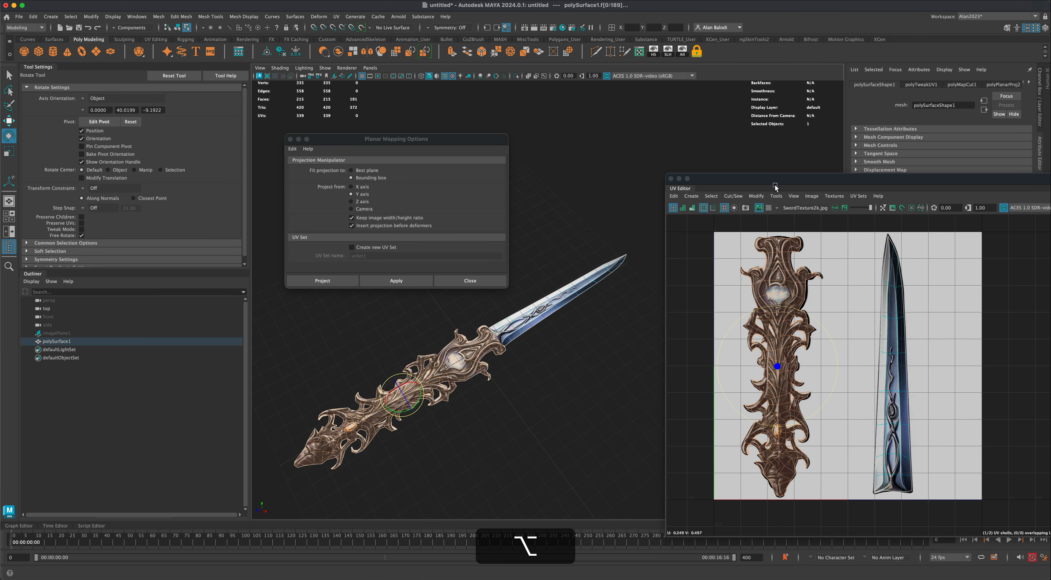
left_click_drag(772, 179, 529, 162)
scroll(560, 454, "up", 6)
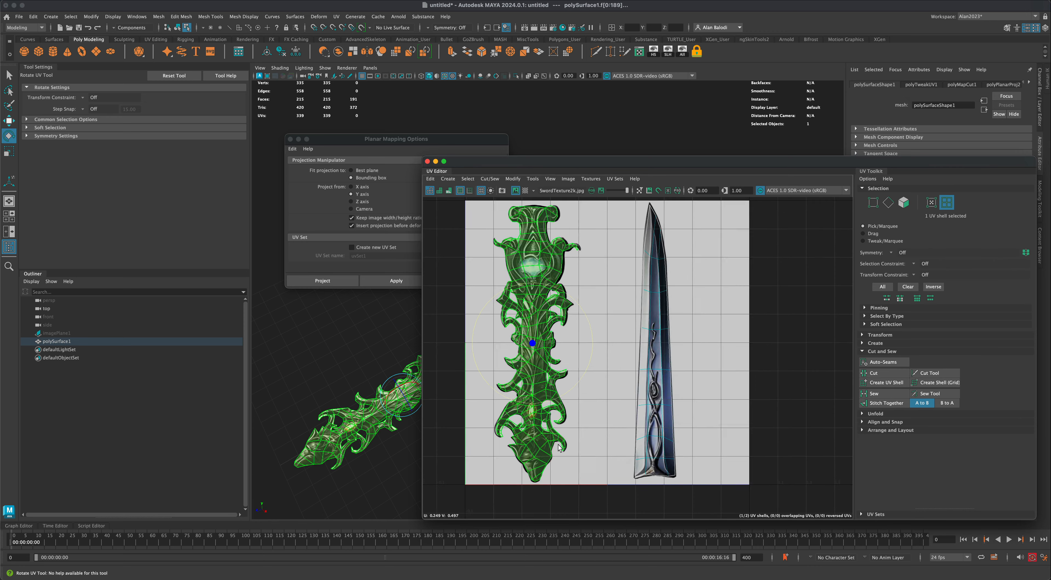
middle_click_drag(561, 455, 645, 443, "alt")
scroll(597, 410, "up", 3)
scroll(597, 410, "up", 3)
scroll(623, 422, "up", 1)
right_click_drag(574, 381, 614, 379)
left_click(639, 367)
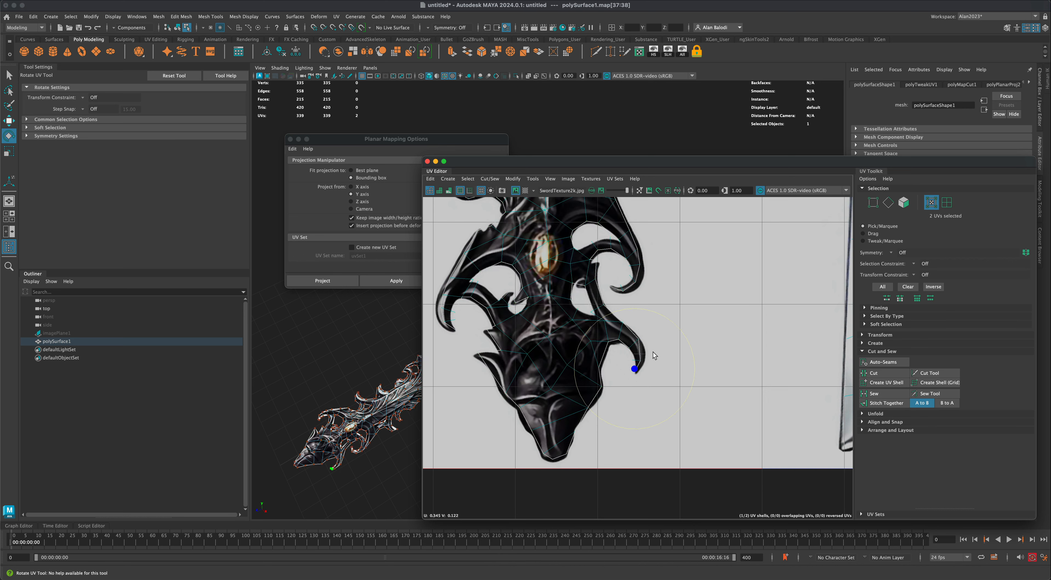
left_click_drag(663, 385, 639, 355)
key("w")
left_click(640, 367)
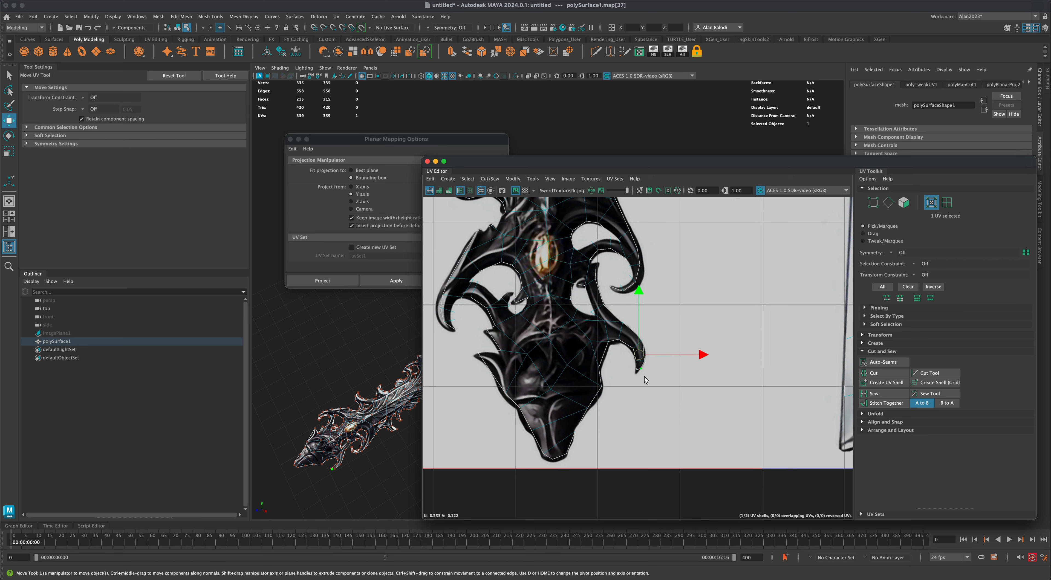
key("w")
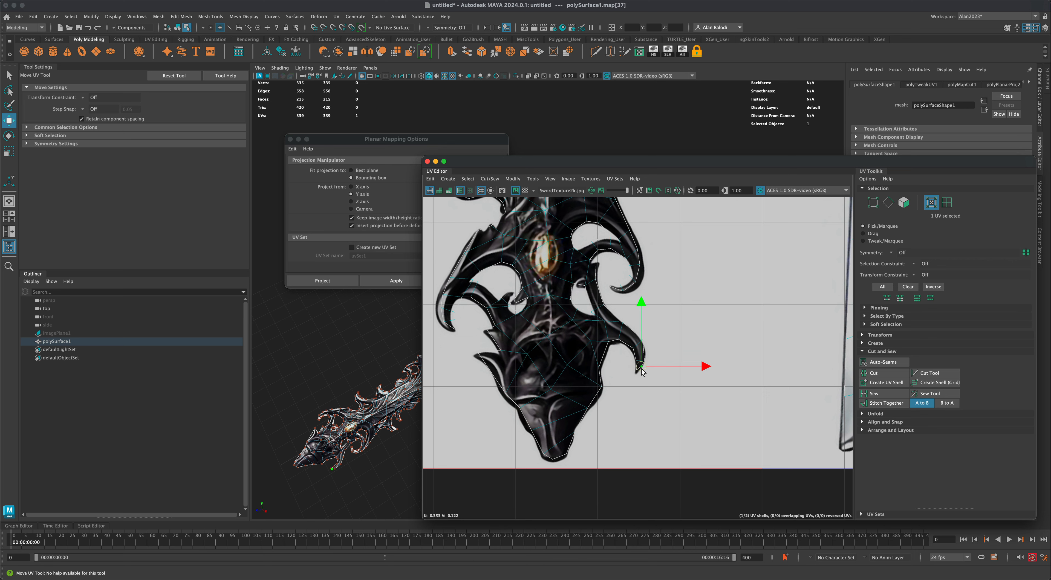
left_click(644, 362)
key("w")
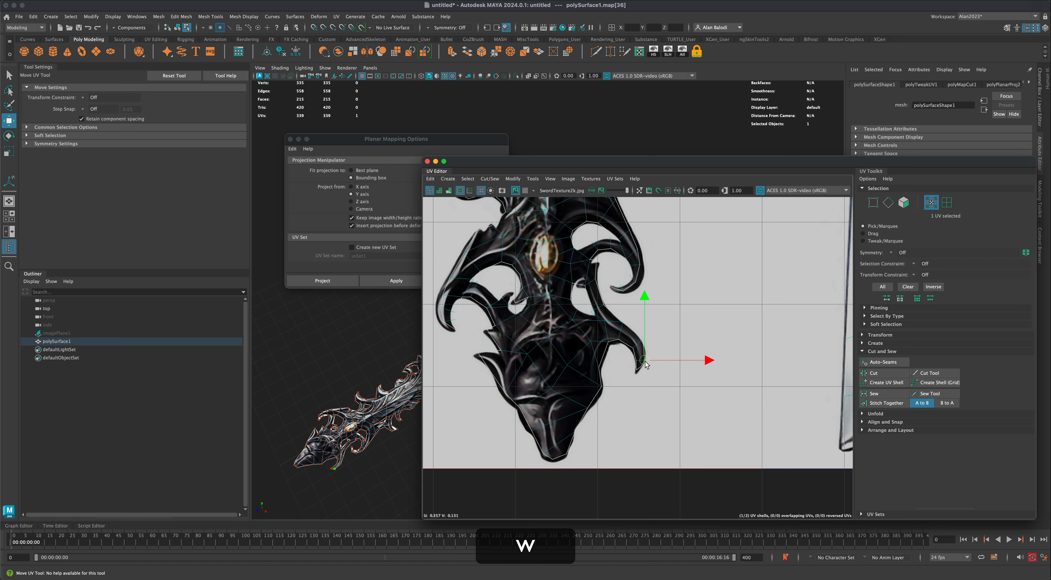
Adjust the UVs along the edges and base of the right hook beside the pommel to follow the painted shape.
left_click(640, 342)
key("w")
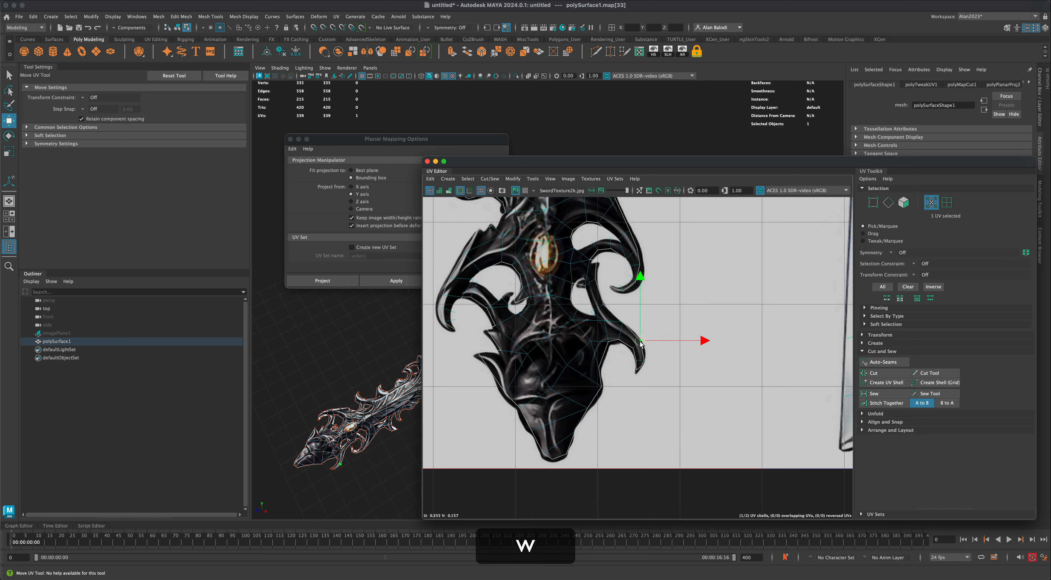
key("w")
left_click(632, 352)
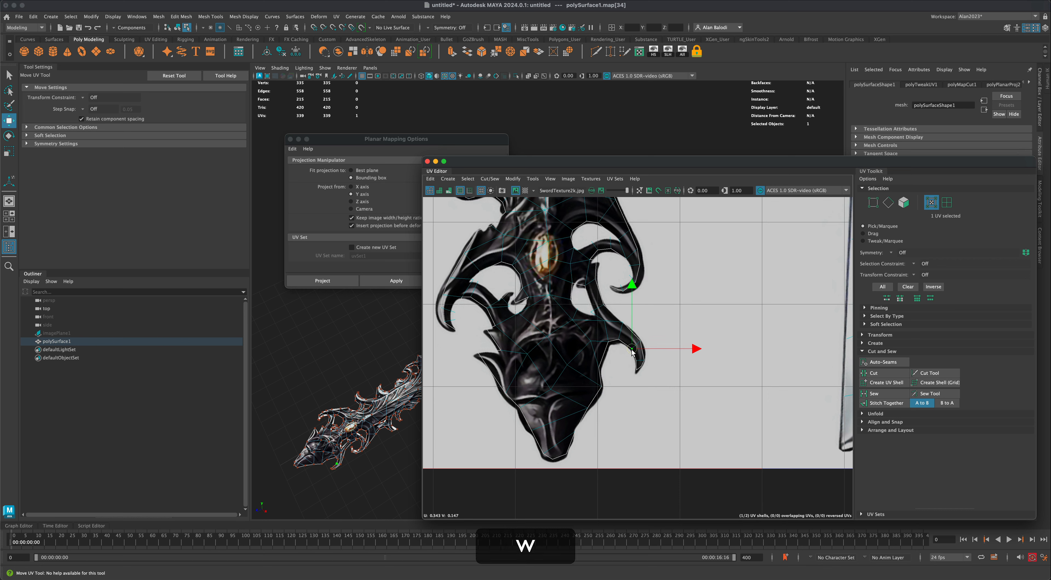
key("w")
left_click(618, 339)
left_click_drag(603, 336, 604, 335)
Move the UVs down the pommel's right side and up its left side onto the painted silhouette.
key("w")
left_click(599, 367)
left_click_drag(587, 408, 590, 405)
left_click(574, 426)
key("w")
left_click(519, 410)
left_click(506, 393)
left_click(501, 351)
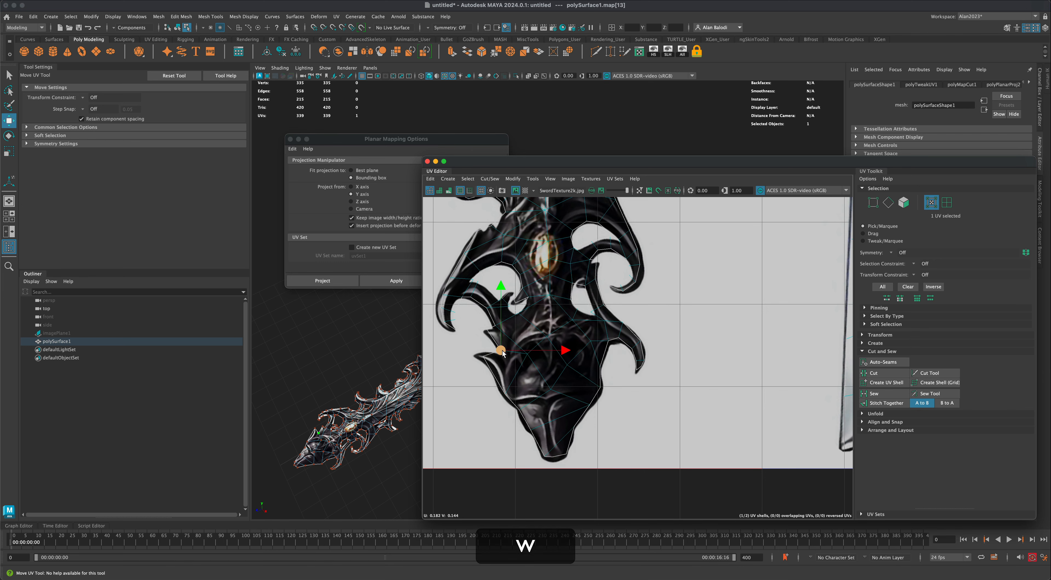
left_click_drag(500, 350, 503, 356)
Adjust the UVs on the spikes and large curl at the handle's lower left to match the image.
left_click(487, 331)
middle_click_drag(490, 339, 564, 378, "alt")
right_click_drag(564, 378, 592, 378, "alt")
left_click(511, 331)
left_click(475, 325)
key("w")
left_click(488, 372)
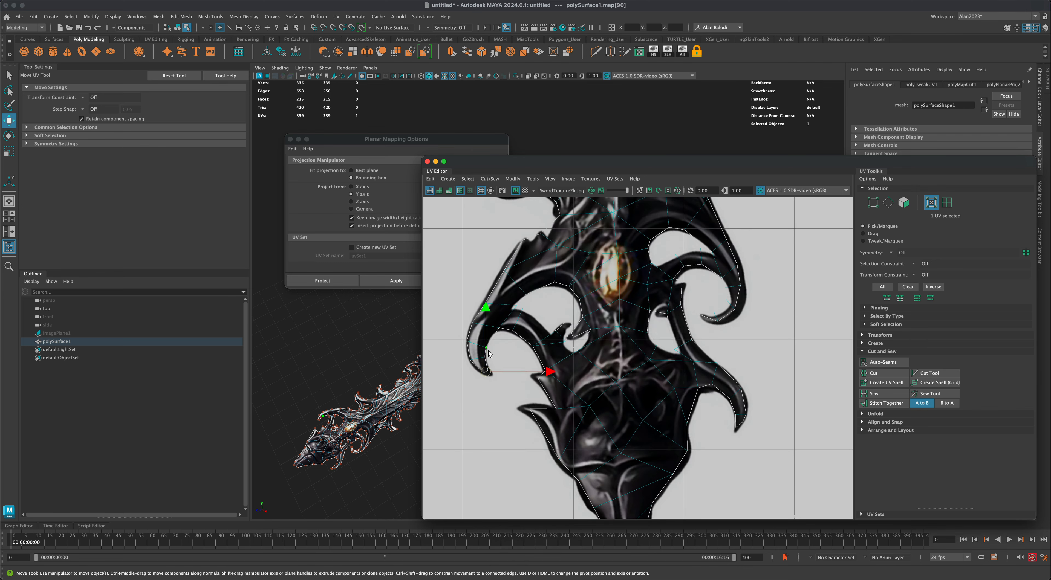
left_click(505, 269)
Reposition the UVs around the small inner hook and opening to the lower left of the amber gem.
middle_click_drag(506, 284, 531, 339, "alt")
right_click_drag(532, 339, 543, 354, "alt")
left_click_drag(529, 349, 520, 351)
key("w")
left_click(583, 340)
left_click(583, 387)
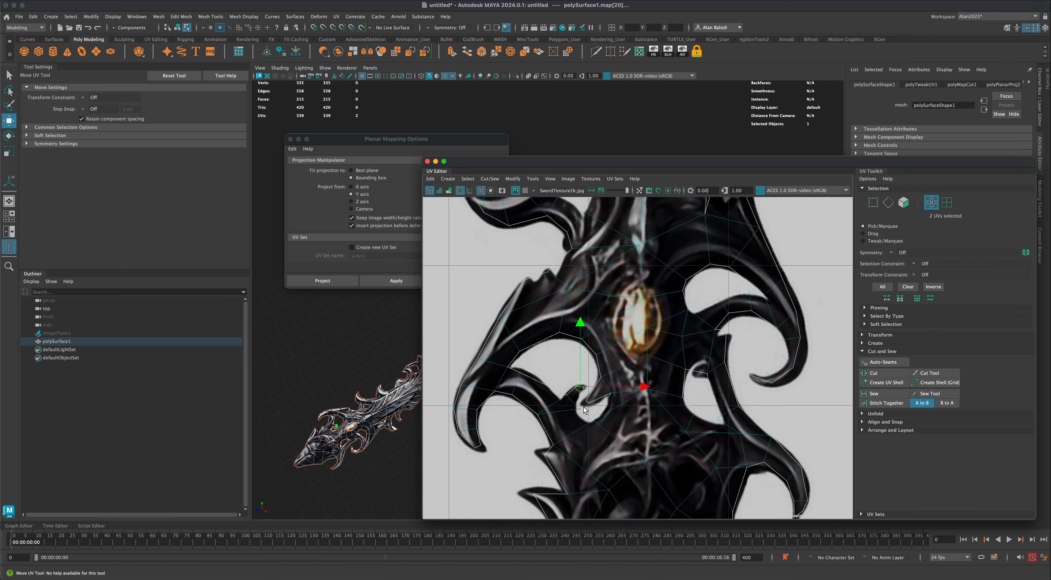
left_click(577, 424)
left_click_drag(577, 424, 596, 431)
left_click(577, 408)
left_click_drag(578, 408, 560, 401)
left_click(566, 395)
Fit the UVs on the jagged edge and pointed thorn above and left of the amber gem to the painted outline.
middle_click_drag(592, 380, 576, 449, "alt")
left_click(525, 350)
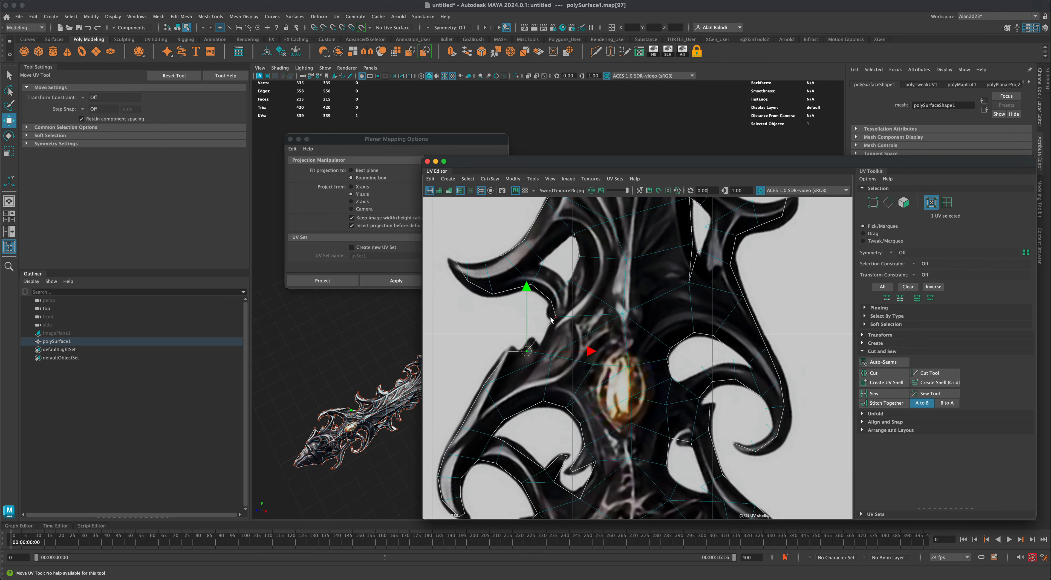
left_click_drag(556, 316, 551, 342)
key("w")
left_click(460, 269)
left_click_drag(460, 270, 453, 264)
left_click(505, 258)
left_click(584, 258)
Adjust the UVs of the left-hand thorns along the middle of the grip to the painted edges.
middle_click_drag(574, 249, 557, 390, "alt")
key("w")
left_click(520, 320)
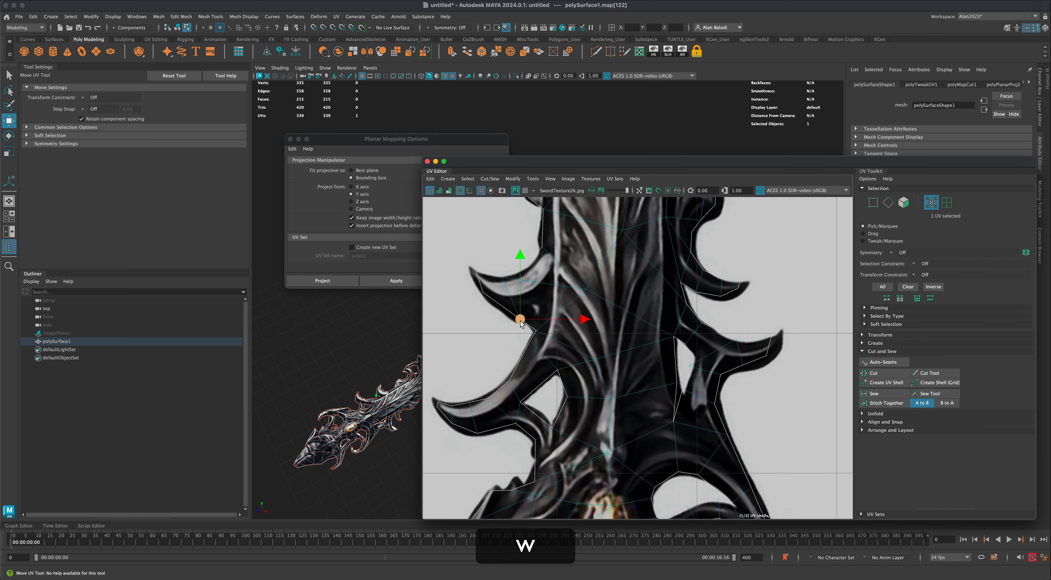
left_click(501, 282)
middle_click_drag(538, 257, 522, 389, "alt")
key("w")
left_click(528, 340)
left_click(513, 255)
Adjust the UVs of the spikes on the grip's upper left side, below the blue gem.
middle_click_drag(513, 259, 535, 352, "alt")
left_click(479, 333)
left_click(566, 304)
left_click(478, 304)
middle_click_drag(482, 278, 491, 367, "alt")
left_click(484, 279)
key("w")
left_click(505, 298)
Move the UVs on the guard's left edge and left horn beside the blue gem onto the painted outline.
middle_click_drag(510, 249, 524, 436, "alt")
left_click(503, 284)
left_click(502, 227)
key("w")
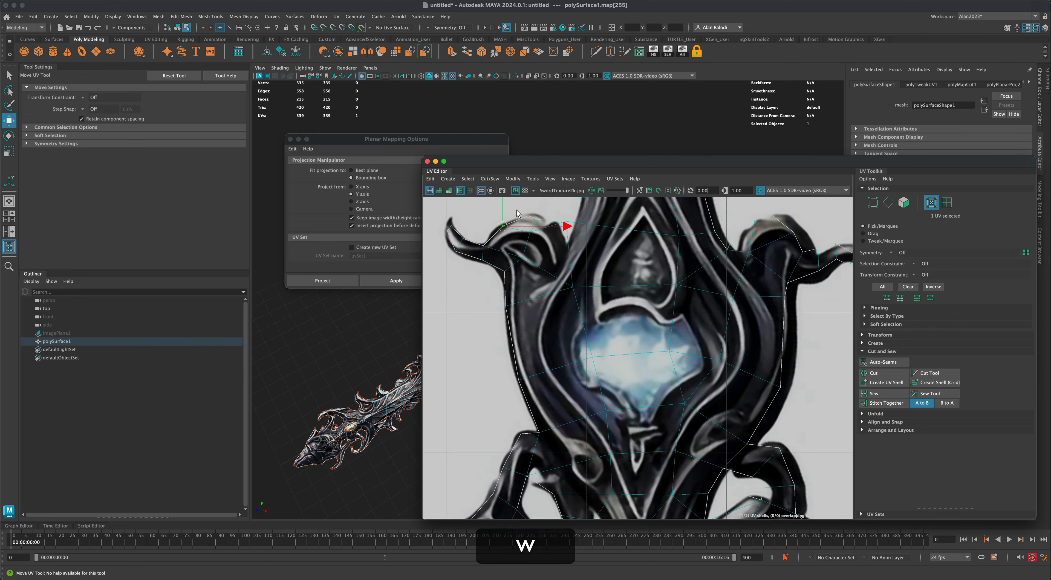
middle_click_drag(571, 229, 538, 322, "alt")
left_click(542, 286)
Fit the UVs around the flared collar at the handle's top and down the right of its neck to the image.
middle_click_drag(543, 253, 559, 351, "alt")
left_click(517, 327)
key("w")
middle_click_drag(654, 315, 572, 347, "alt")
left_click_drag(631, 282, 635, 287)
key("w")
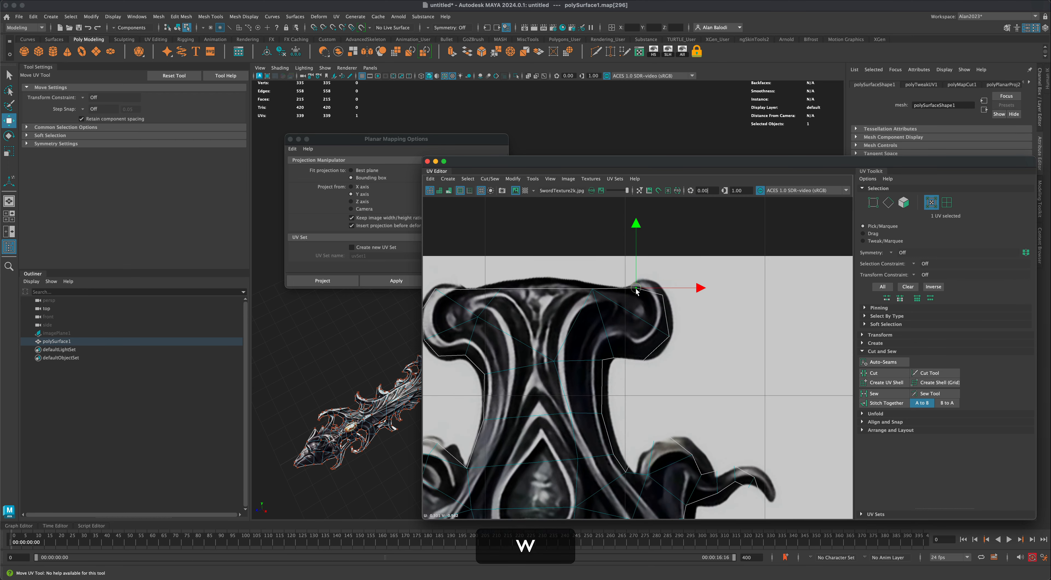
left_click_drag(612, 357, 615, 353)
left_click_drag(600, 412, 603, 408)
middle_click_drag(612, 413, 587, 319, "alt")
left_click(614, 367)
Move the UVs of the guard's right horn outward onto its painted shape.
left_click_drag(644, 344, 652, 344)
left_click_drag(676, 381, 682, 377)
key("w")
left_click_drag(709, 372, 741, 393)
middle_click_drag(678, 437, 683, 363, "alt")
Adjust the UVs down the guard's right edge and onto the spike below the blue gem.
left_click_drag(658, 443, 667, 433)
middle_click_drag(670, 457, 680, 352, "alt")
left_click(690, 435)
left_click_drag(684, 465, 688, 465)
middle_click_drag(718, 494, 719, 394, "alt")
left_click_drag(692, 413, 698, 413)
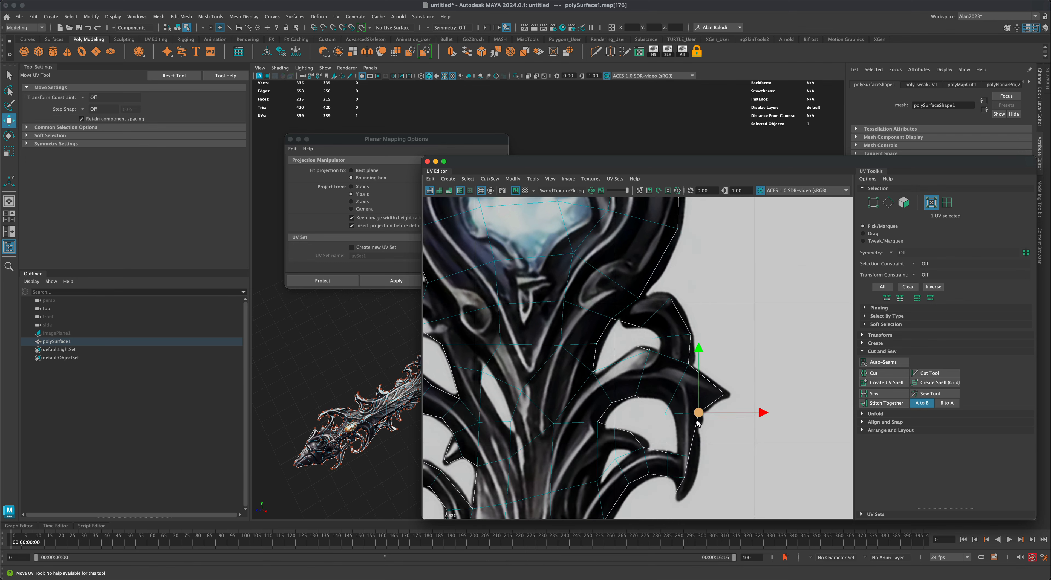
Move the UVs around the openings and curved spikes at the grip's upper right onto the painted edges.
left_click_drag(690, 458, 696, 457)
key("w")
left_click(680, 456)
left_click_drag(635, 396, 656, 393)
left_click(600, 426)
left_click_drag(643, 448, 648, 448)
scroll(695, 490, "down", 3)
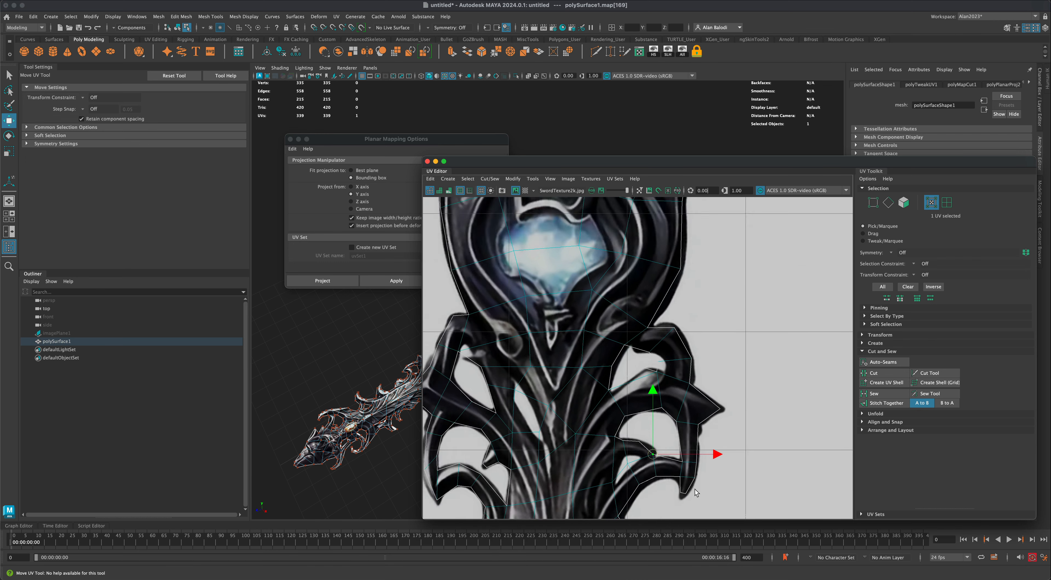
Move the UVs of the curved spikes down the right side of the grip onto their painted edges.
scroll(694, 481, "up", 5)
middle_click_drag(669, 465, 637, 351, "alt")
left_click(638, 375)
middle_click_drag(636, 482, 659, 411, "alt")
left_click_drag(679, 418, 697, 449)
left_click_drag(662, 420, 669, 450)
middle_click_drag(675, 485, 673, 427, "alt")
left_click_drag(679, 434, 730, 451)
left_click(664, 477)
middle_click_drag(684, 504, 683, 409, "alt")
left_click_drag(617, 392, 607, 396)
left_click(611, 422)
Adjust the UVs of the lower right spikes and horns beside the amber gem to match the painted outline.
middle_click_drag(653, 458, 641, 323, "alt")
mouse_move(675, 448)
left_mouse_down()
mouse_move(654, 427)
mouse_move(668, 439)
left_mouse_up()
left_click_drag(617, 441, 632, 455)
left_click_drag(597, 405, 596, 414)
scroll(595, 444, "up", 2)
middle_click_drag(583, 466, 624, 353, "alt")
left_click(616, 353)
left_click_drag(599, 399, 595, 404)
left_click(626, 405)
left_click(688, 425)
left_click_drag(626, 405, 685, 430)
scroll(690, 437, "down", 3)
middle_click_drag(706, 477, 700, 425, "alt")
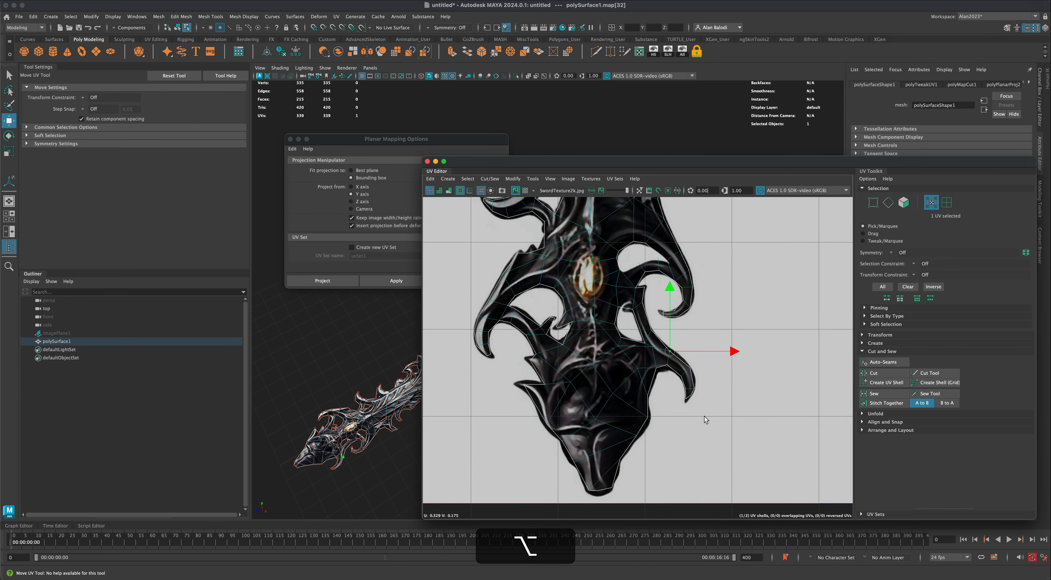
Switch to UV shell selection and select the handle's shell to check its fit against the whole texture.
scroll(706, 417, "down", 2)
middle_click_drag(706, 416, 695, 418, "alt")
scroll(701, 416, "down", 1)
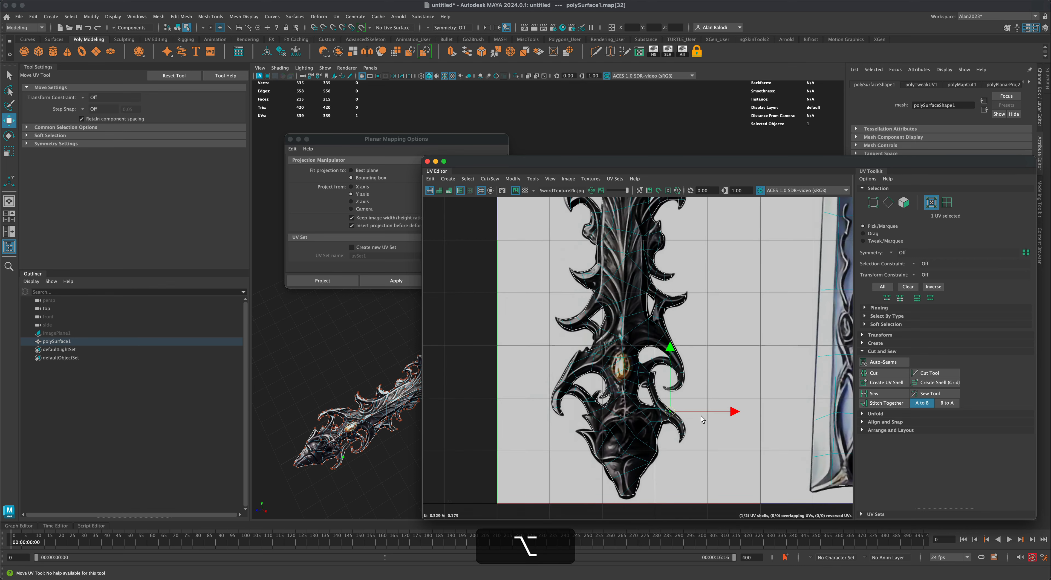
middle_click_drag(723, 374, 691, 404, "alt")
scroll(694, 398, "down", 1, "alt")
middle_click_drag(700, 360, 653, 385, "alt")
scroll(668, 387, "down", 1, "alt")
right_click_drag(581, 309, 559, 296)
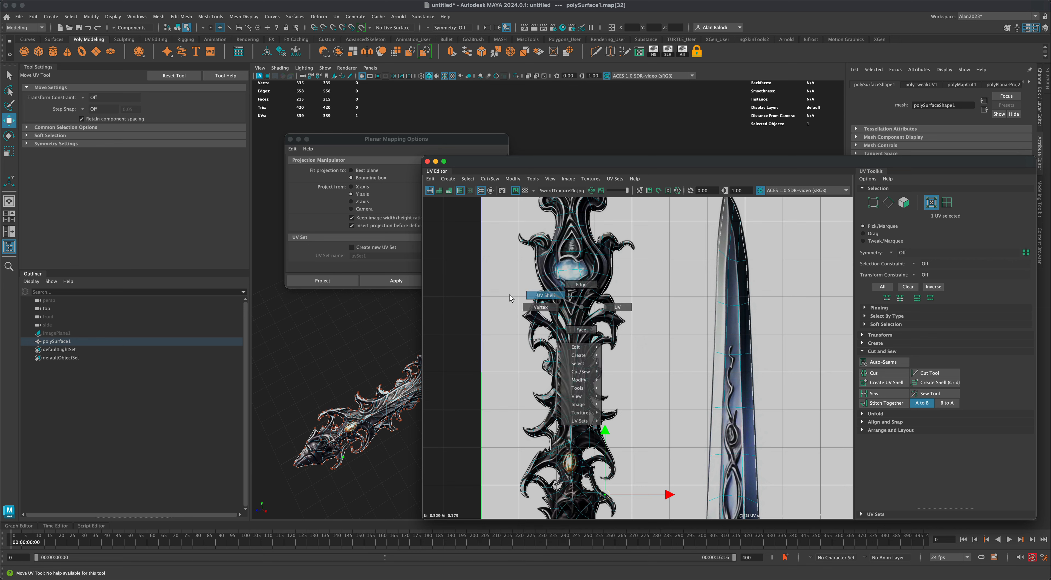
left_click(579, 337)
left_click(445, 388)
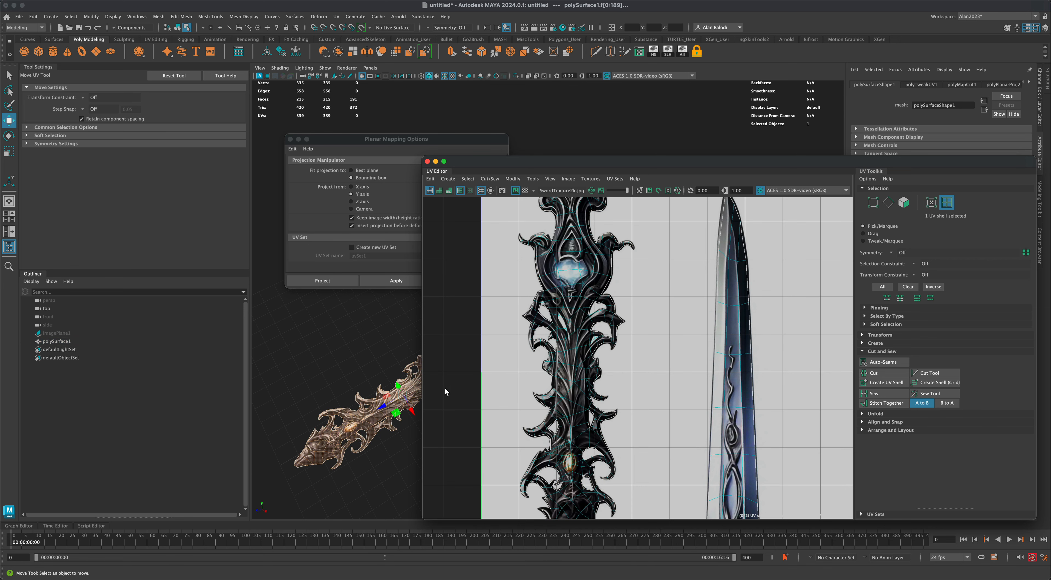
left_click(554, 377)
scroll(504, 417, "down", 2)
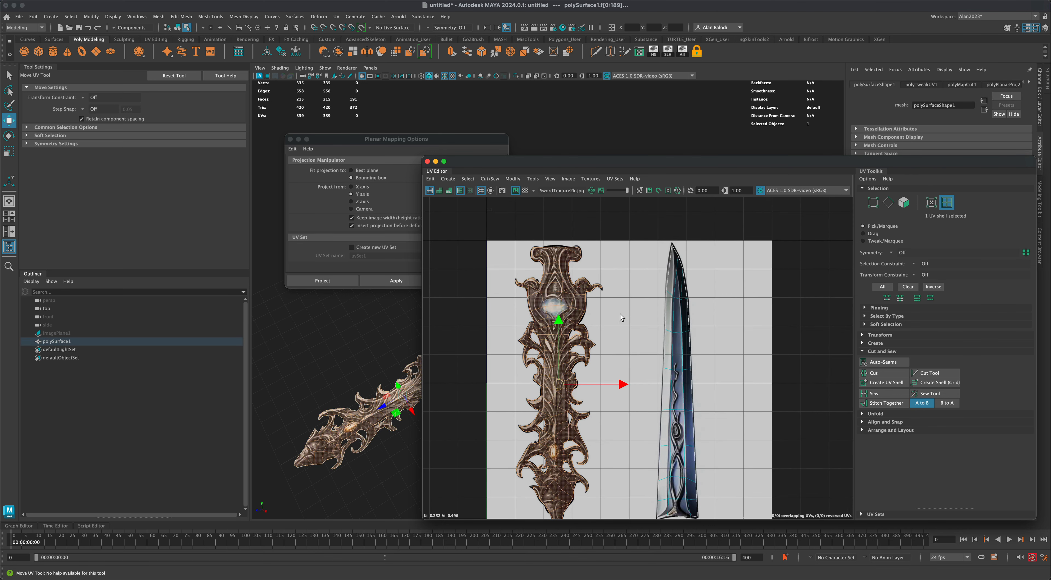
Close the UV Editor and the Planar Mapping Options, and return the sword to object mode.
left_click_drag(456, 166, 644, 166)
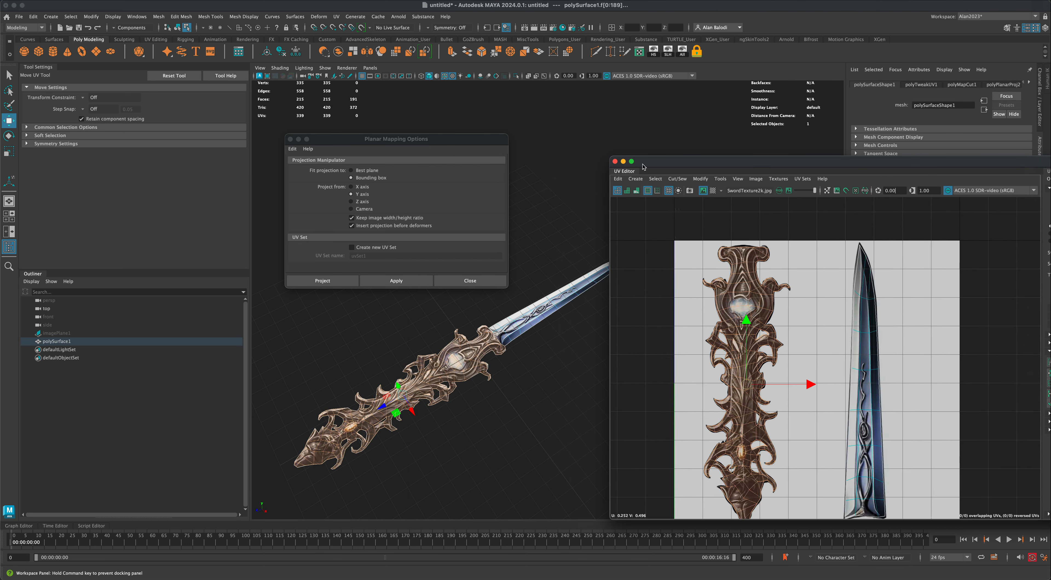
left_click(615, 162)
right_click_drag(475, 335, 554, 350)
left_click_drag(555, 384, 569, 368, "alt")
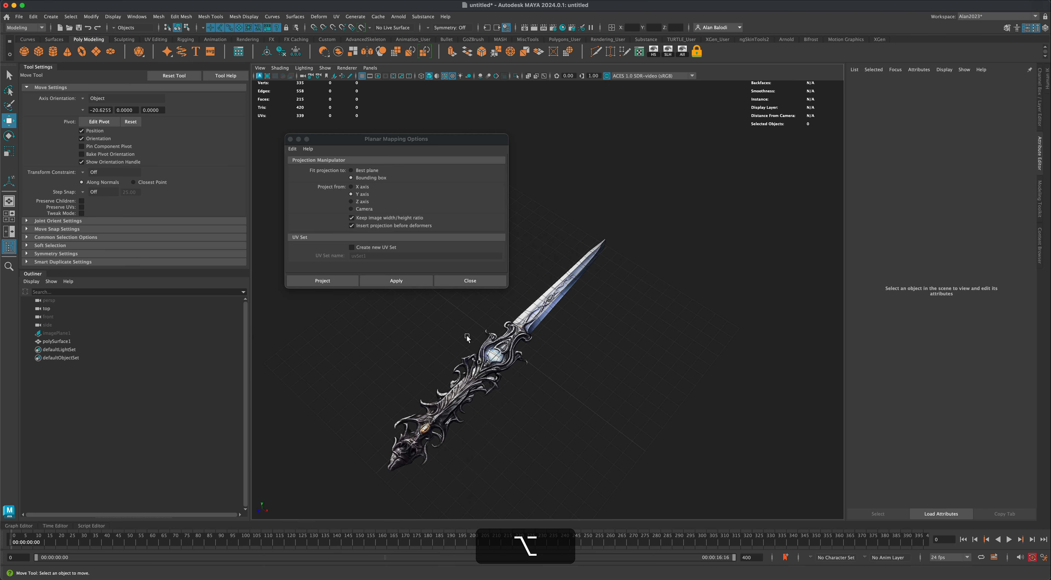
left_click_drag(467, 337, 461, 334, "alt")
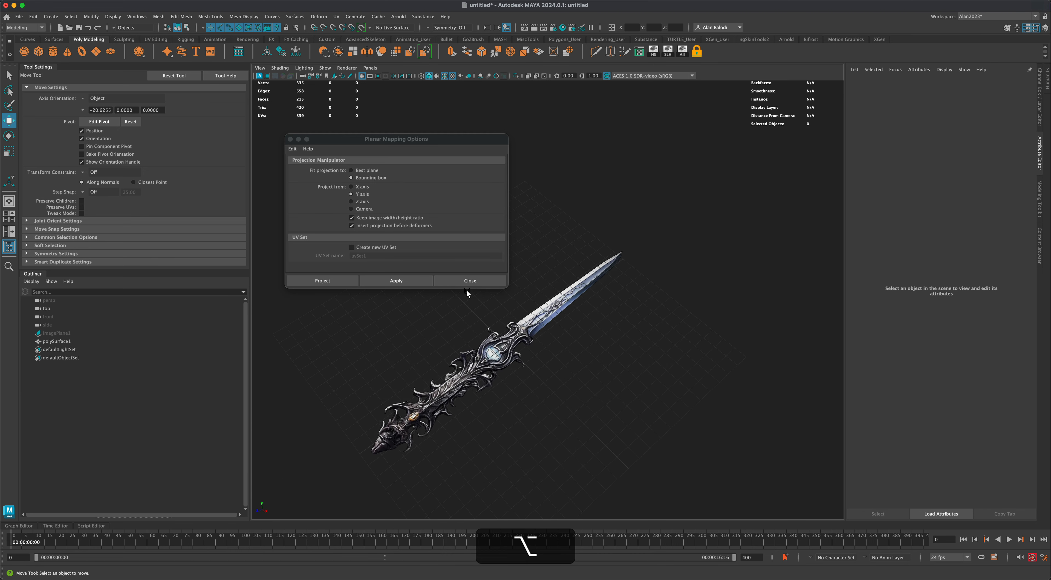
left_click(467, 281)
Select the whole sword mesh and extrude its faces upward by about 2.2 units in Local Translate Z.
mouse_move(534, 341)
left_mouse_down("alt")
mouse_move(594, 399)
mouse_move(592, 387)
mouse_move(509, 380)
mouse_move(481, 363)
mouse_move(506, 375)
mouse_move(472, 375)
mouse_move(527, 335)
left_mouse_up("alt")
left_click(528, 333)
left_click_drag(641, 353, 588, 364, "alt")
left_click(633, 370)
mouse_move(663, 372)
left_mouse_down("alt")
mouse_move(626, 399)
mouse_move(620, 352)
mouse_move(616, 380)
mouse_move(631, 382)
mouse_move(607, 409)
mouse_move(633, 363)
mouse_move(646, 376)
mouse_move(609, 401)
mouse_move(618, 393)
mouse_move(581, 362)
mouse_move(577, 387)
mouse_move(568, 376)
left_mouse_up("alt")
left_click(532, 326)
middle_click_drag(458, 273, 466, 259, "alt")
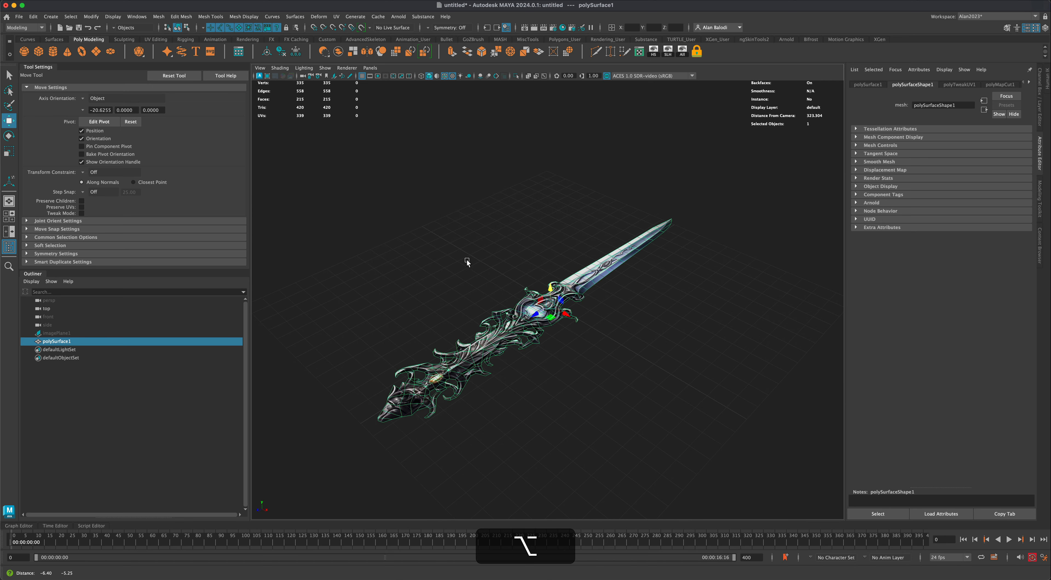
left_click(450, 52)
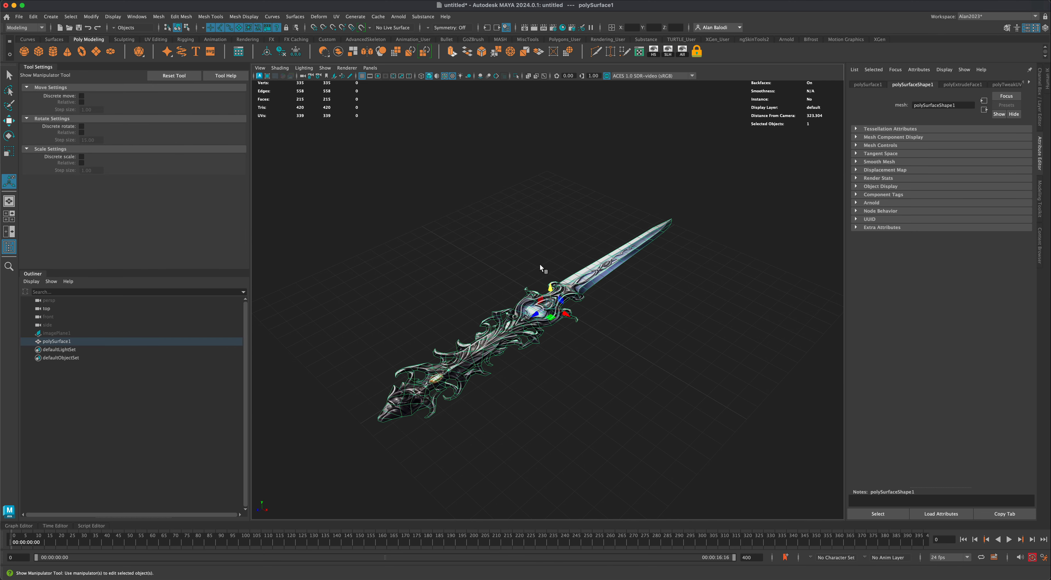
key("ctrl+e")
left_click_drag(381, 411, 542, 413)
Exaggerate the extrusion to a Local Translate Z of 48.081 to expose the sword's side walls.
left_click(639, 55)
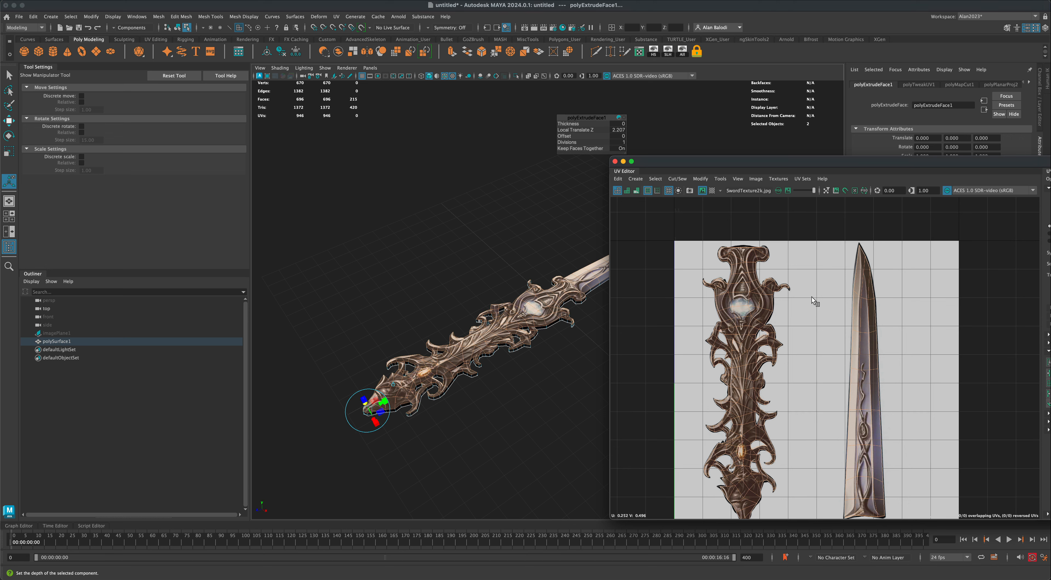
left_click(615, 161)
left_click_drag(610, 207, 603, 348, "alt")
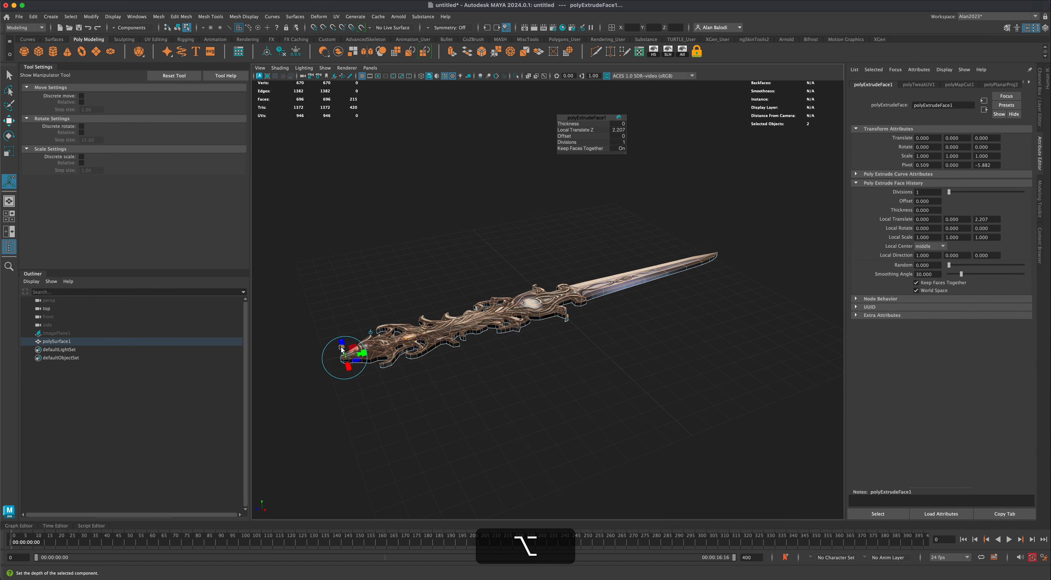
left_click_drag(342, 349, 321, 262)
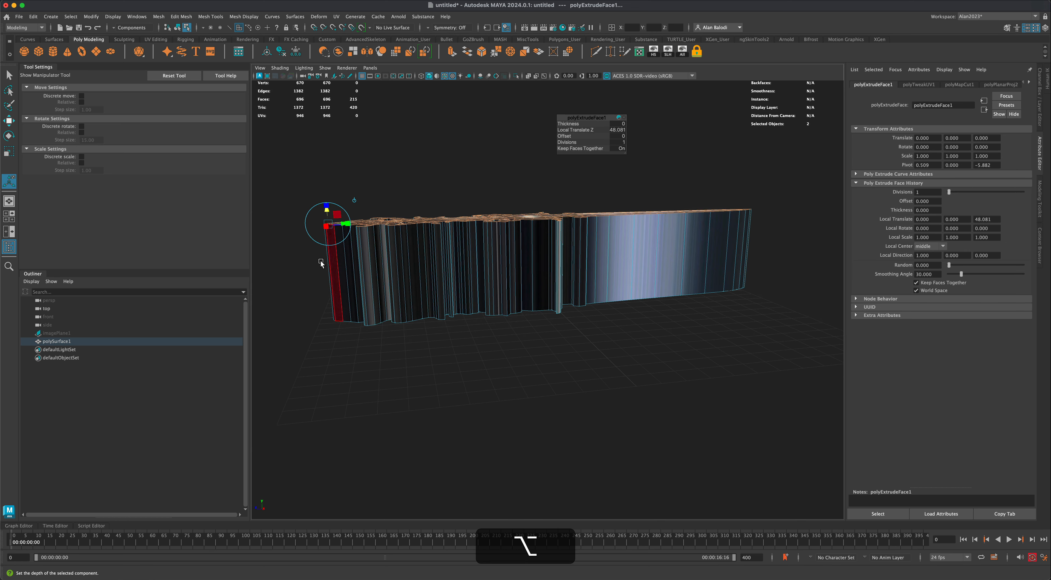
Select the extruded side-wall faces and examine where their UVs lie in the UV Editor.
right_click(338, 264)
left_click(338, 287)
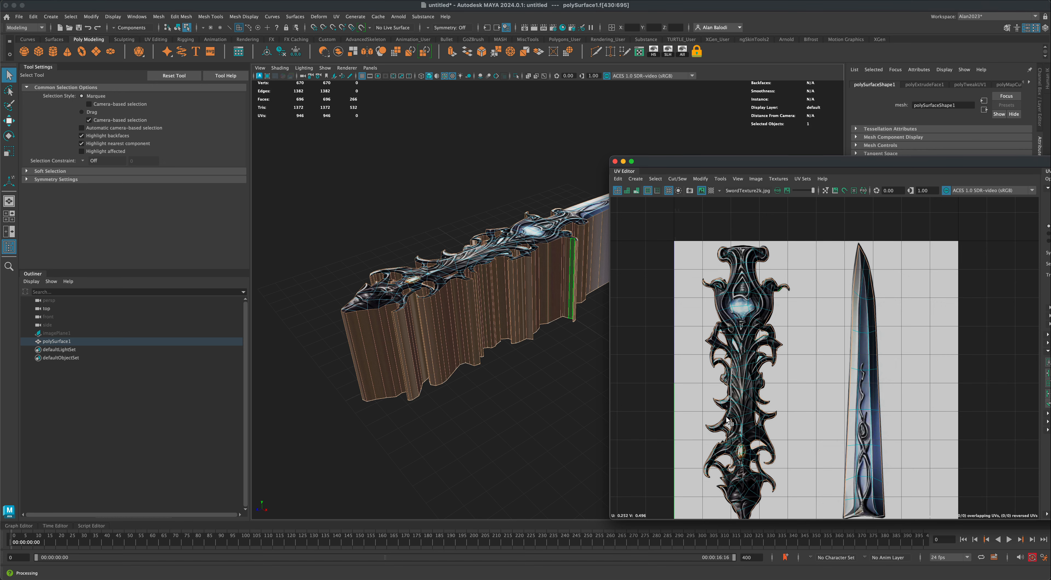
left_click_drag(719, 161, 744, 156)
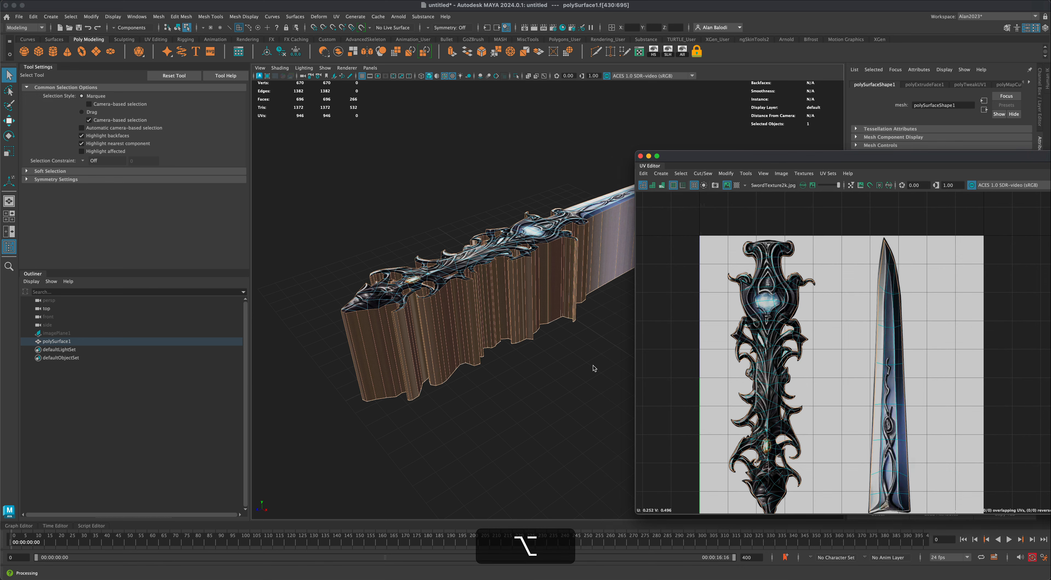
left_click_drag(553, 283, 570, 225, "alt")
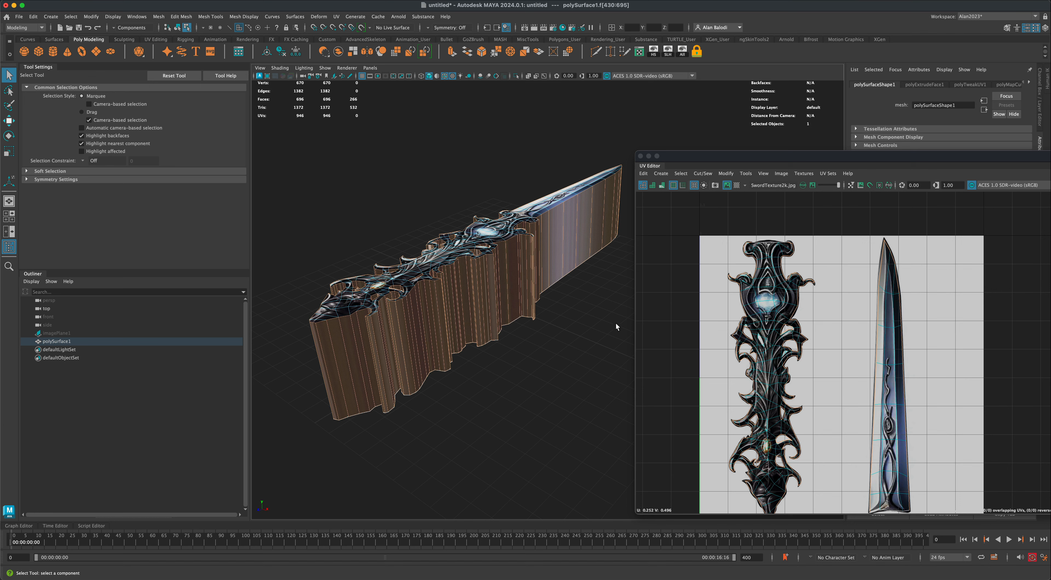
left_click_drag(588, 330, 586, 330, "alt")
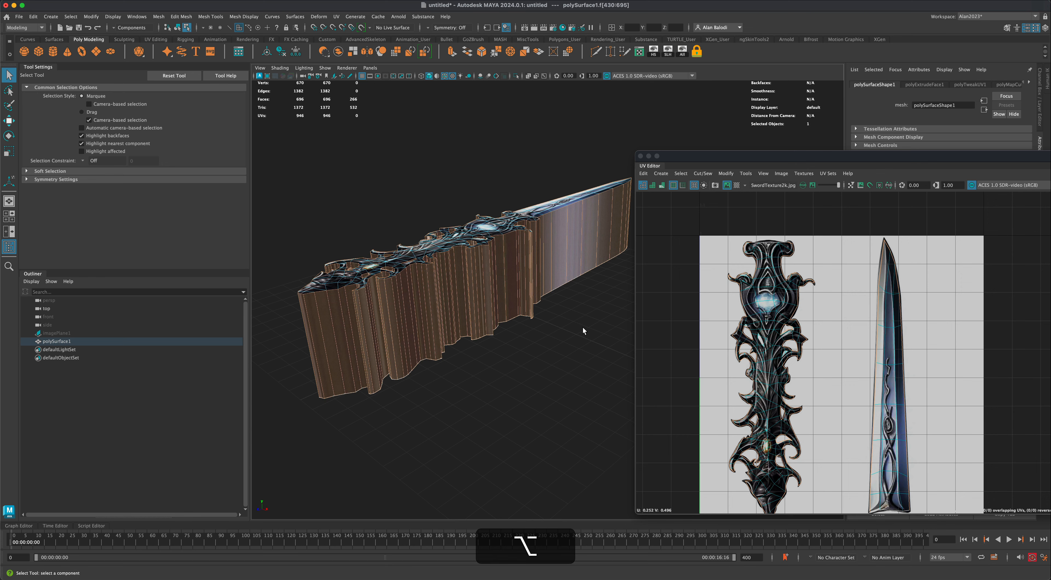
Try to move the side-wall faces, and undo back to the selection of the extruded top faces.
key("w")
left_click_drag(513, 243, 511, 261)
key("super+z")
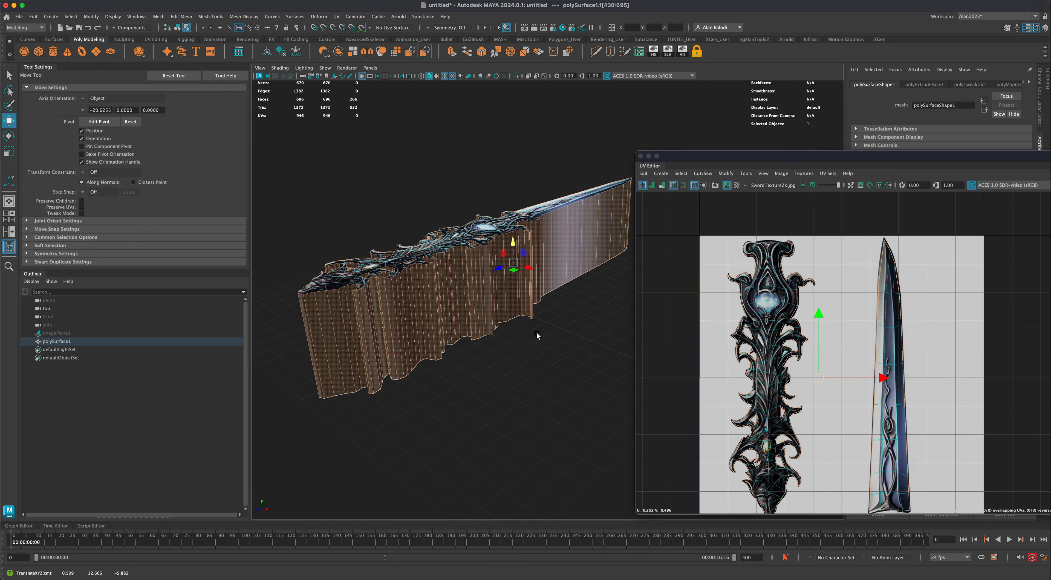
key("super+z")
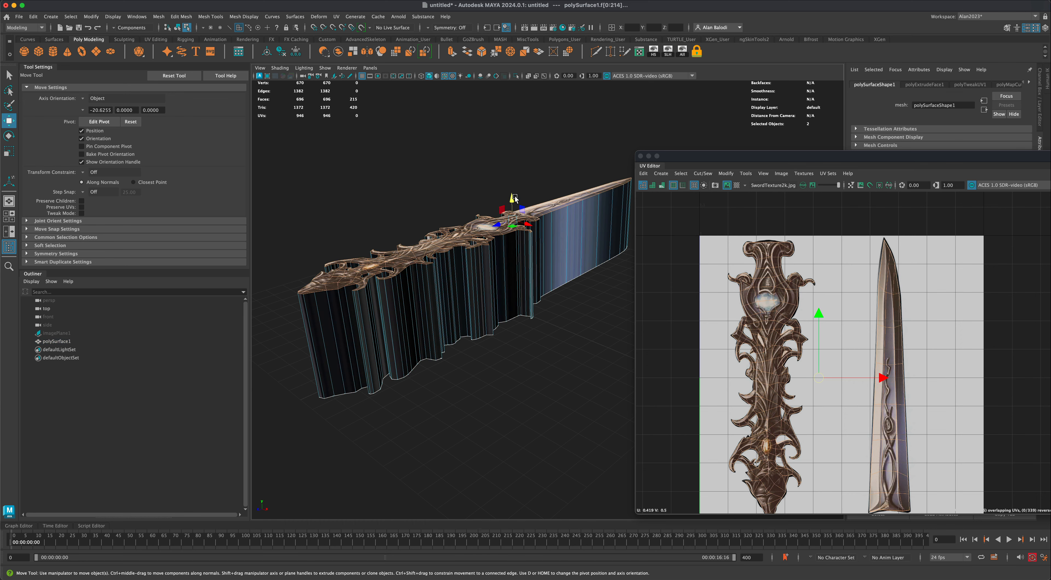
Lower the extruded top faces to give the sword a thin, even thickness.
left_click_drag(511, 200, 523, 280)
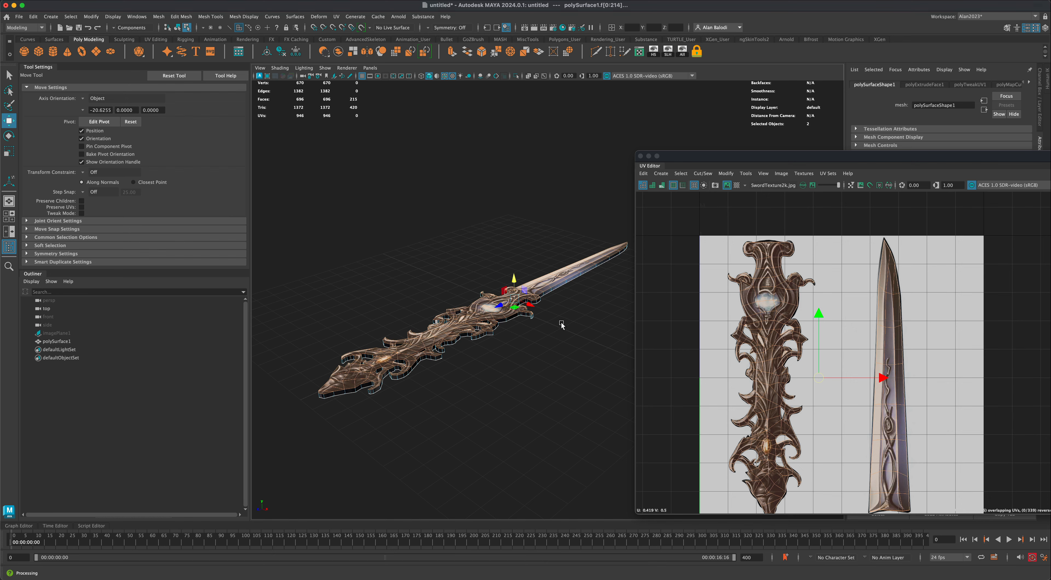
left_click_drag(486, 352, 441, 342, "alt")
left_click_drag(578, 410, 452, 275, "alt")
key("super+z")
key("super+z")
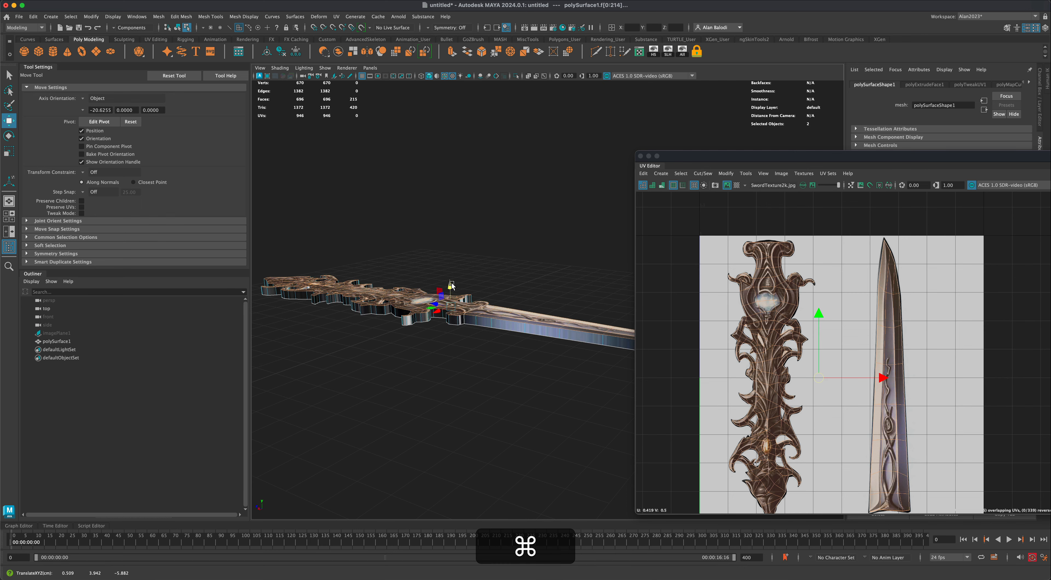
key("alt+super+z")
Return to object mode, select the sword and examine its thickness along the blade from the side.
right_click_drag(492, 319, 513, 306)
left_click(484, 384)
left_click_drag(485, 384, 458, 383, "alt")
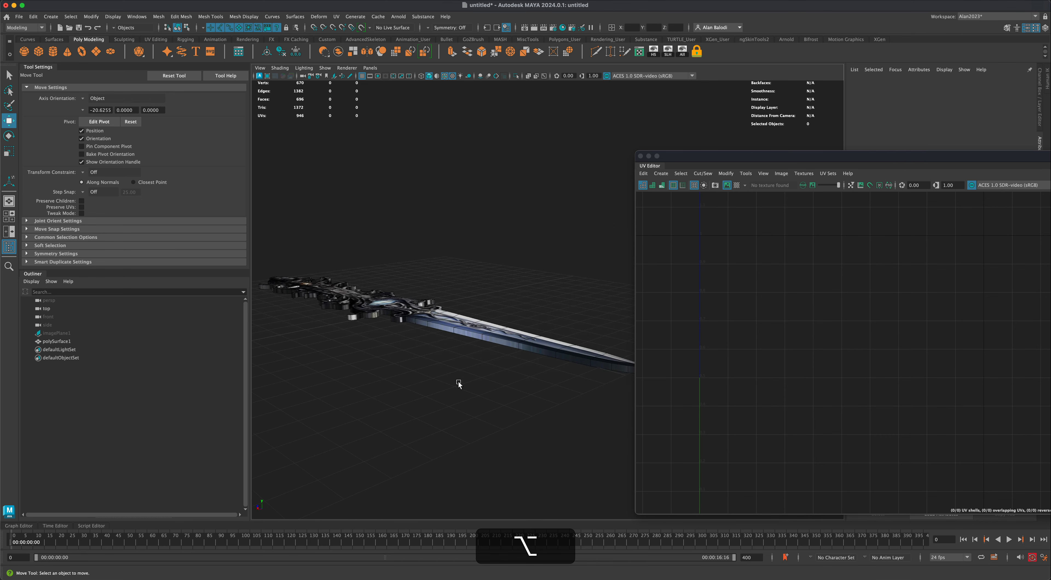
left_click(433, 323)
mouse_move(433, 323)
left_mouse_down("alt")
mouse_move(425, 360)
mouse_move(434, 309)
left_mouse_up("alt")
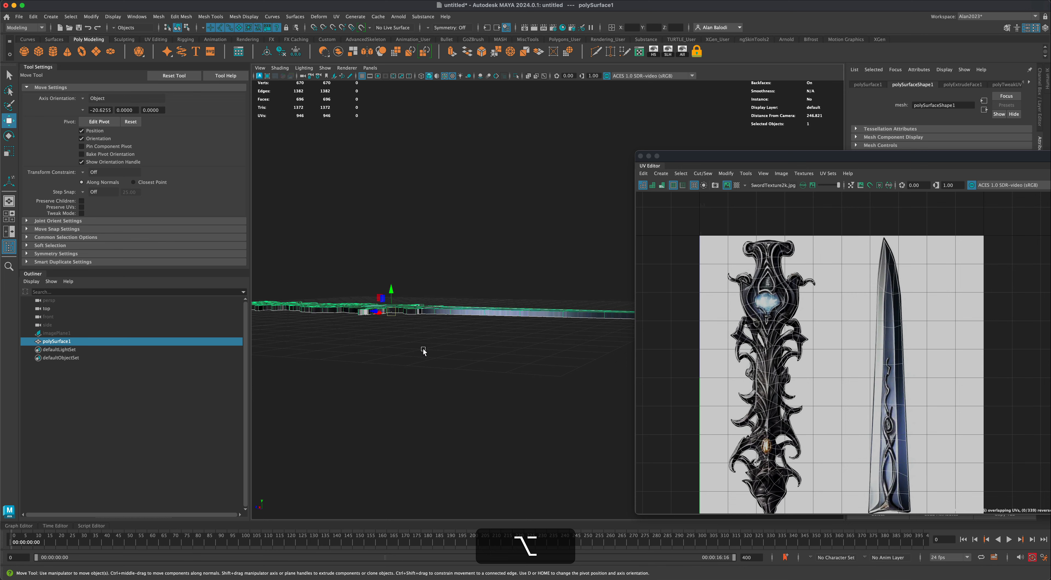
left_click_drag(423, 352, 439, 310, "alt")
left_click_drag(464, 377, 453, 400, "alt")
scroll(453, 400, "up", 5, "alt")
middle_click_drag(452, 401, 445, 369, "alt")
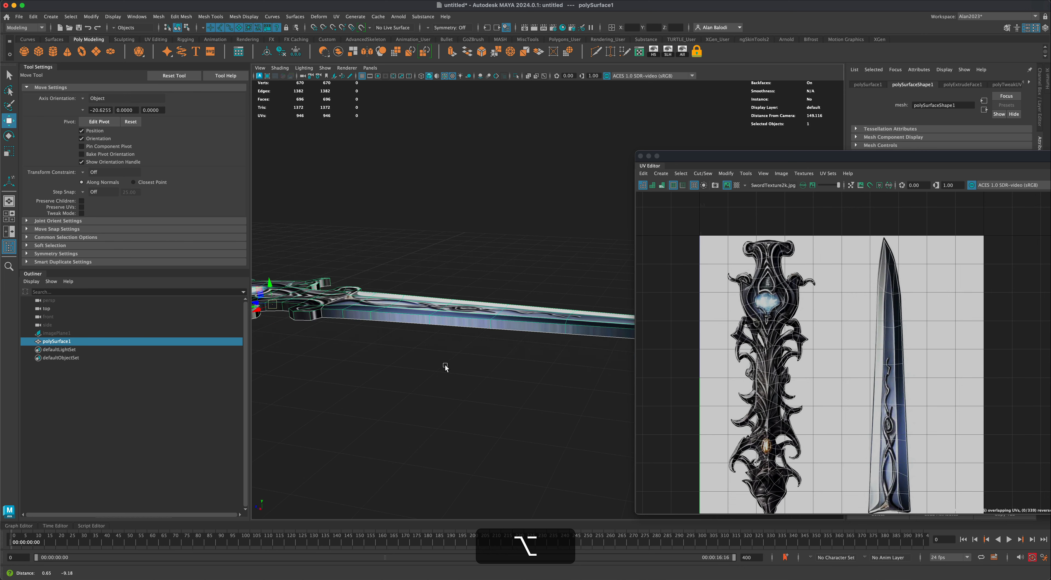
Switch the mesh to vertex mode and select all the vertices at the blade's tip.
left_click_drag(445, 368, 513, 376, "alt")
right_click_drag(534, 335, 556, 369, "alt")
right_click_drag(500, 344, 498, 302)
left_click_drag(498, 302, 532, 360, "alt")
left_click_drag(554, 327, 566, 347, "alt")
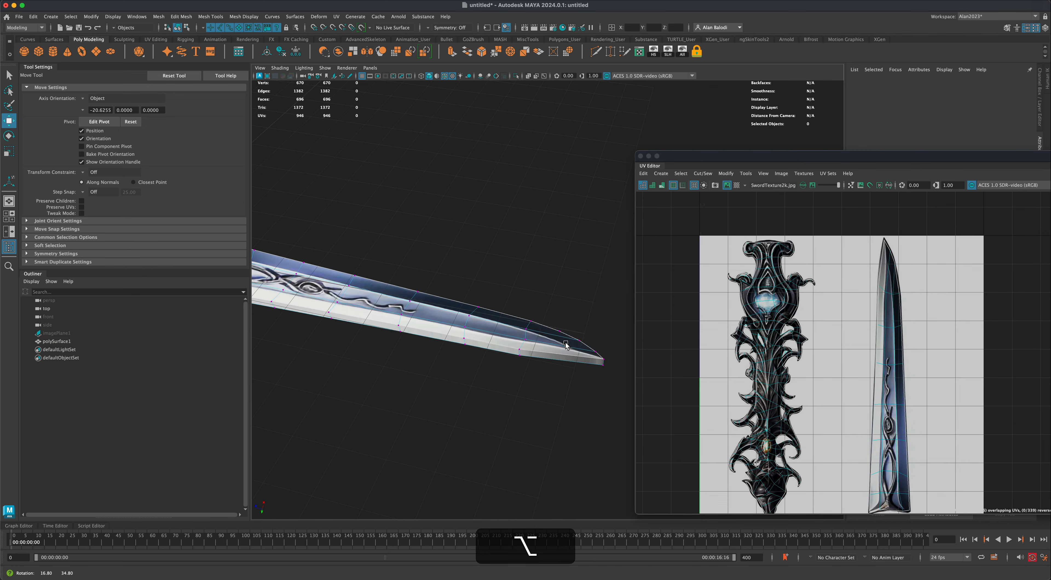
left_click_drag(613, 394, 613, 394)
left_click_drag(539, 429, 535, 403, "alt")
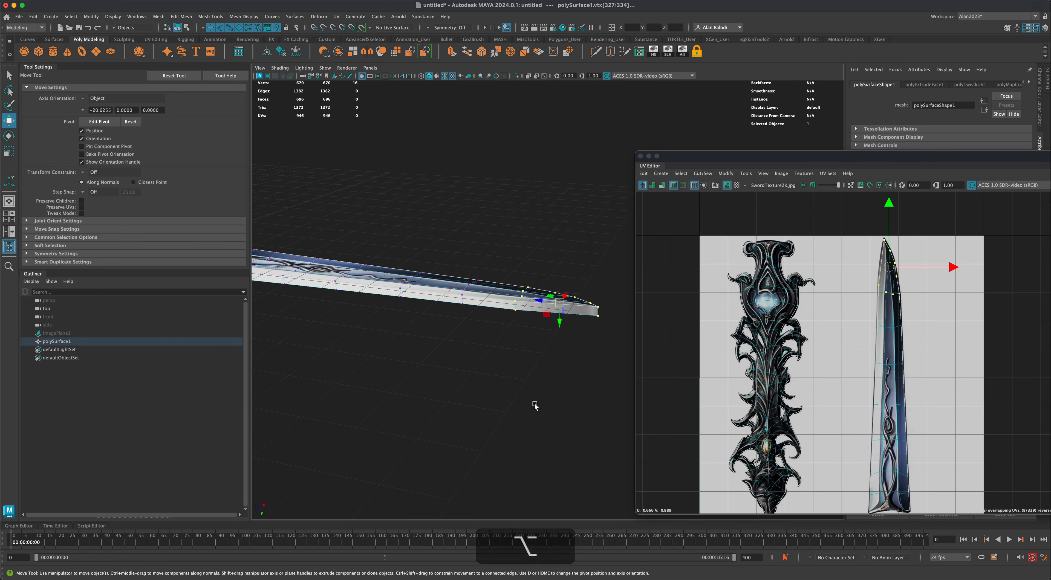
Enable soft selection for the Scale tool with a falloff radius of about 65.53.
key("r")
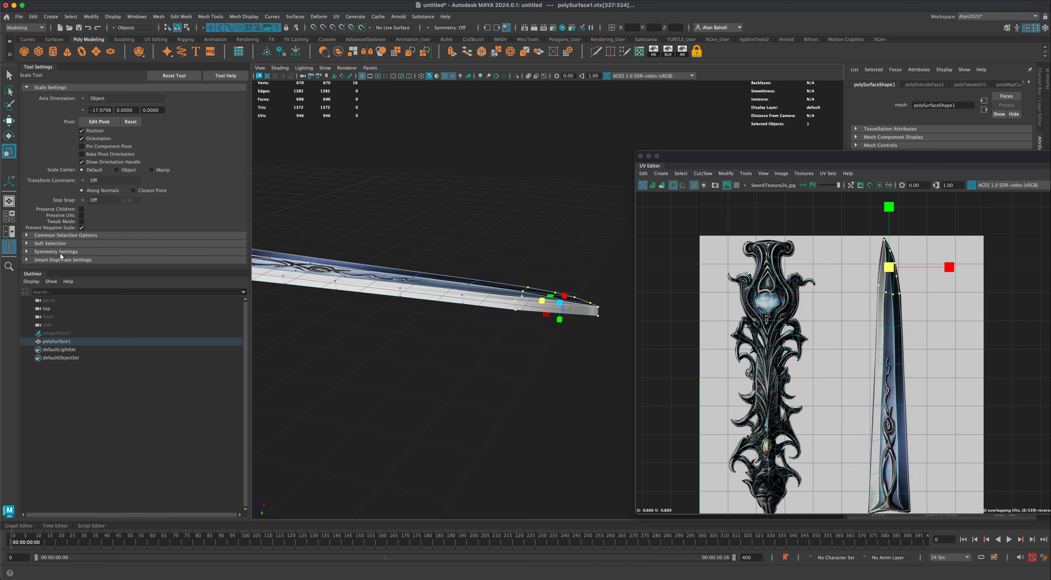
left_click(49, 244)
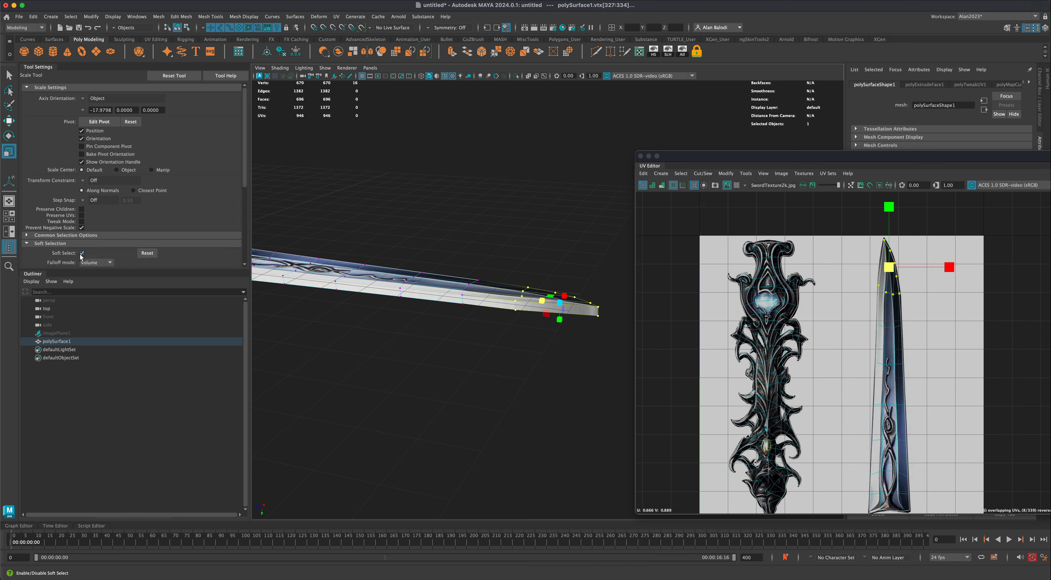
left_click(32, 275)
scroll(349, 359, "down", 5)
left_click_drag(350, 360, 380, 351, "alt")
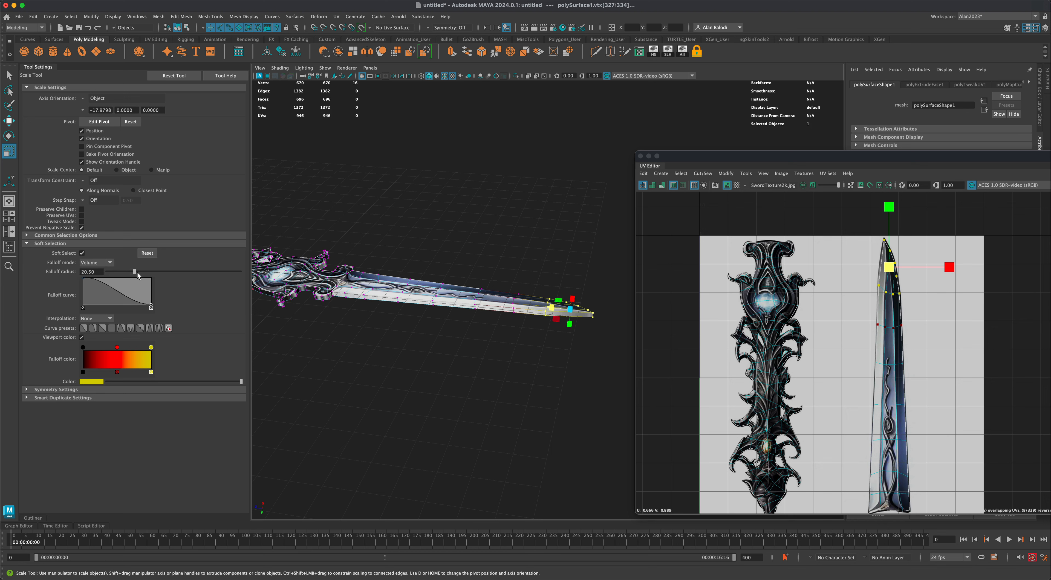
left_click_drag(137, 275, 151, 275)
left_click_drag(194, 273, 194, 274)
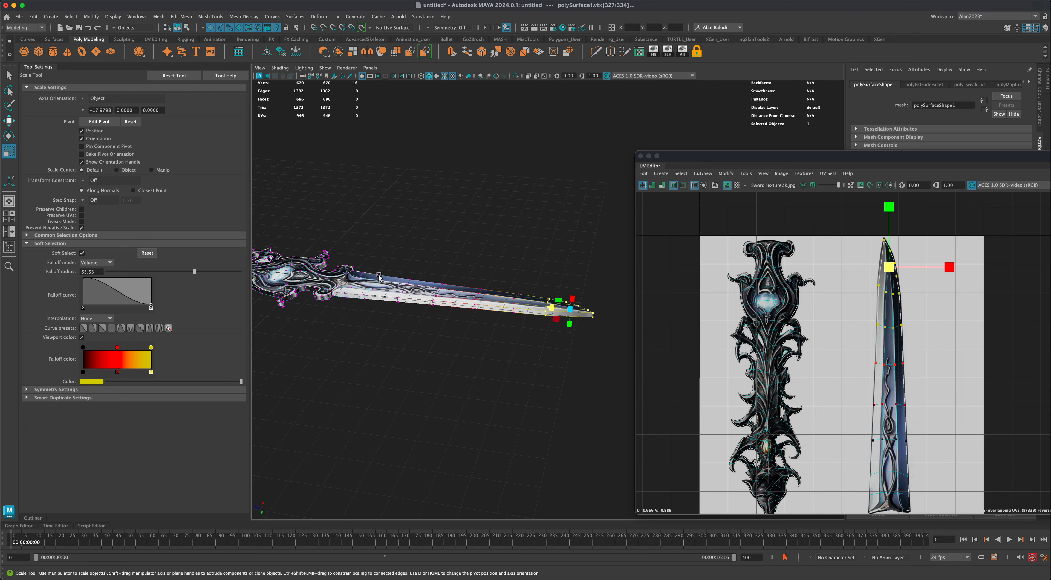
Scale the tip vertices down in thickness so the blade tapers to a thin point.
left_click_drag(378, 277, 424, 350, "alt")
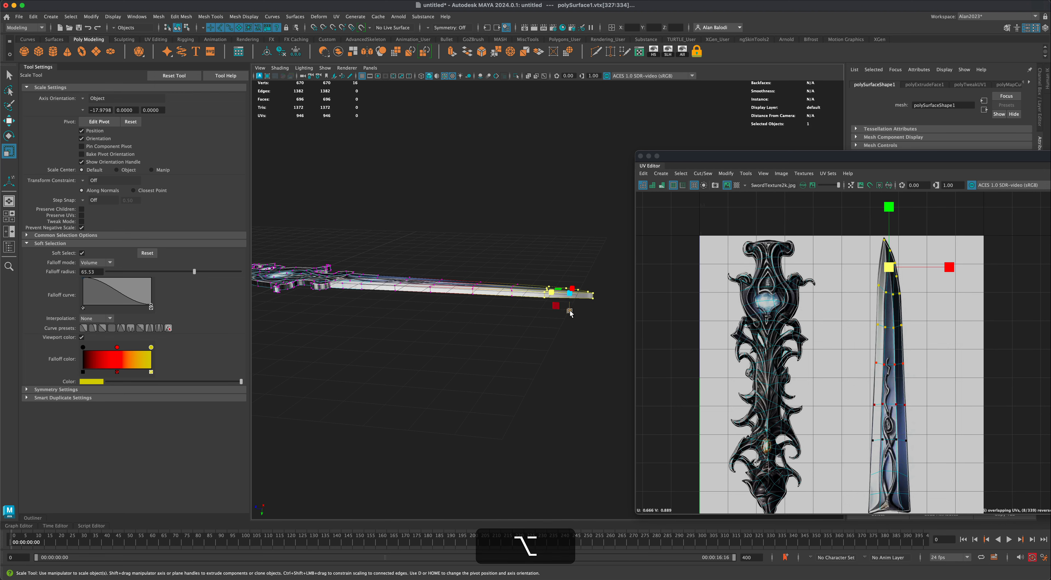
left_click_drag(571, 313, 469, 296)
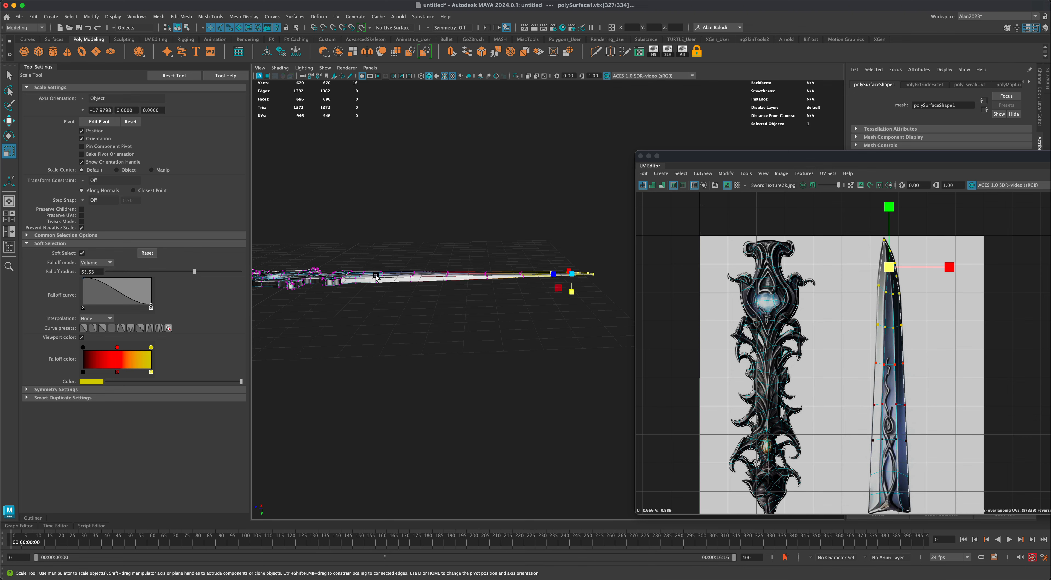
left_click_drag(347, 316, 403, 279, "alt")
Return the sword to object mode and hide the viewport grid to review the textured model.
right_click_drag(404, 277, 429, 268)
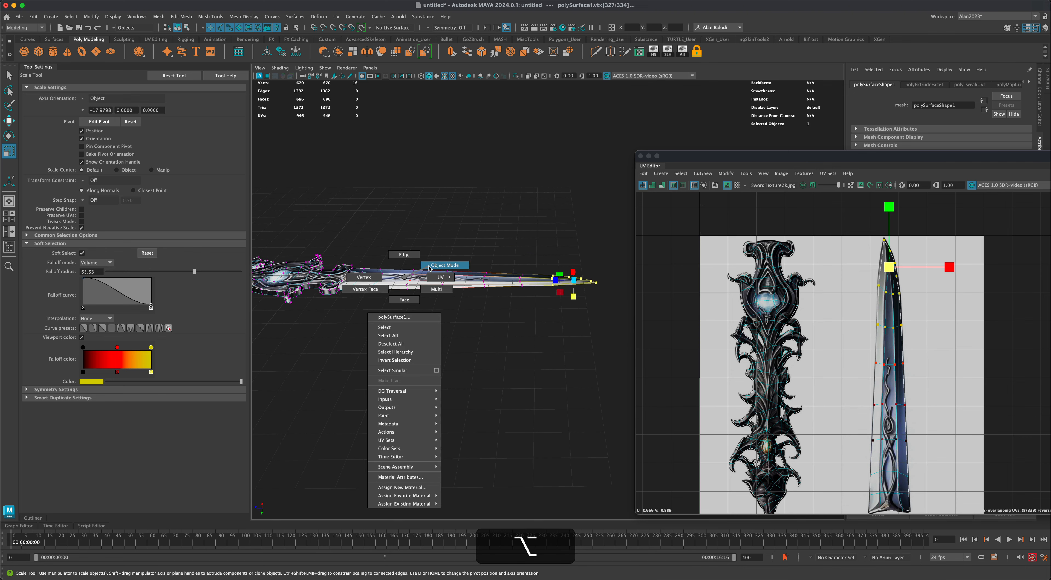
left_click(441, 345)
left_click_drag(441, 345, 468, 173, "alt")
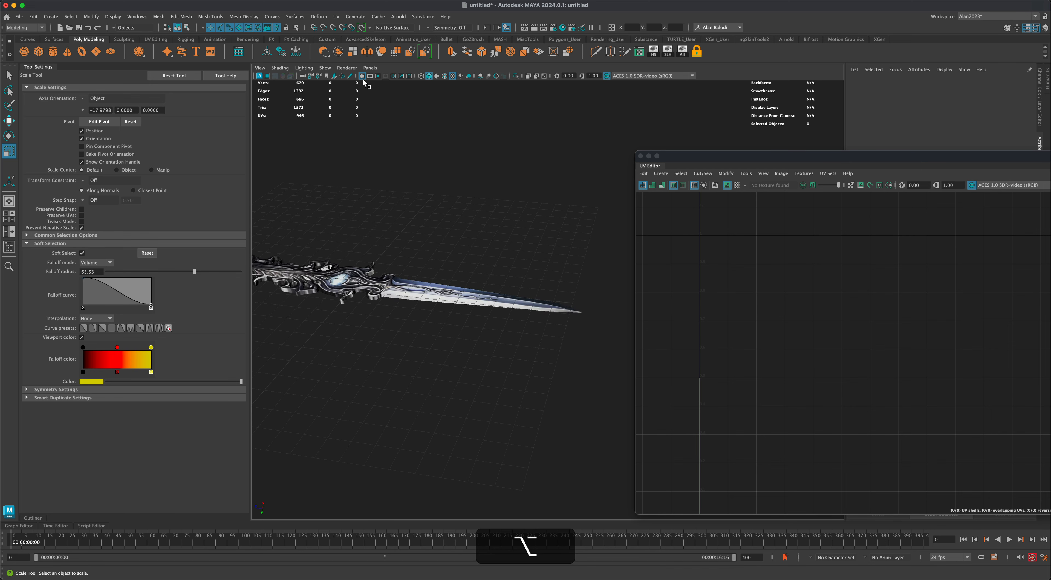
left_click_drag(458, 335, 491, 269, "alt")
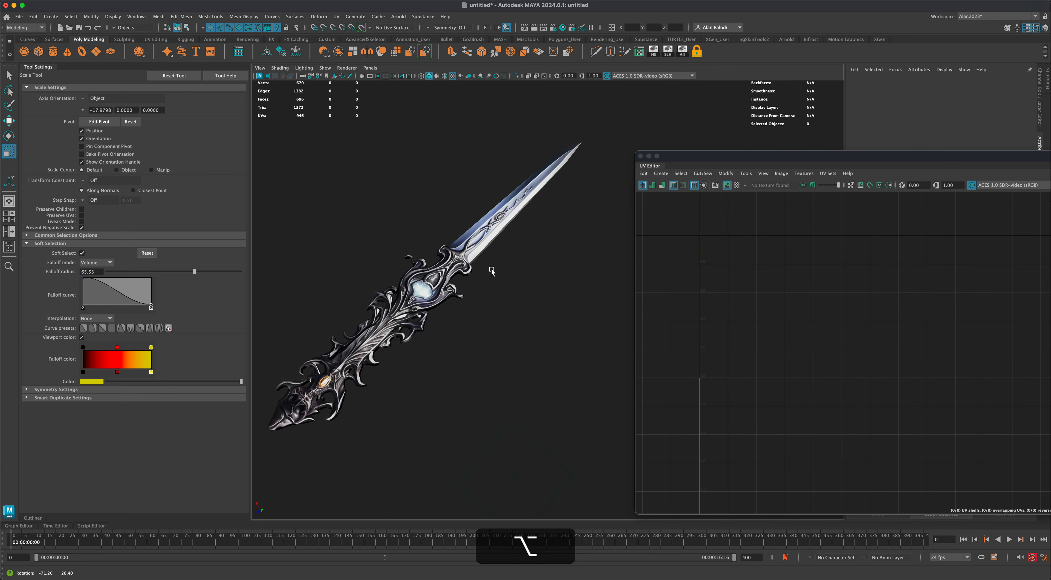
Examine the textured sword from several angles to check its thickness and the blade's taper.
middle_click_drag(493, 271, 513, 309, "alt")
left_click_drag(518, 311, 481, 256, "alt")
left_click_drag(566, 315, 553, 292, "alt")
left_click(509, 277)
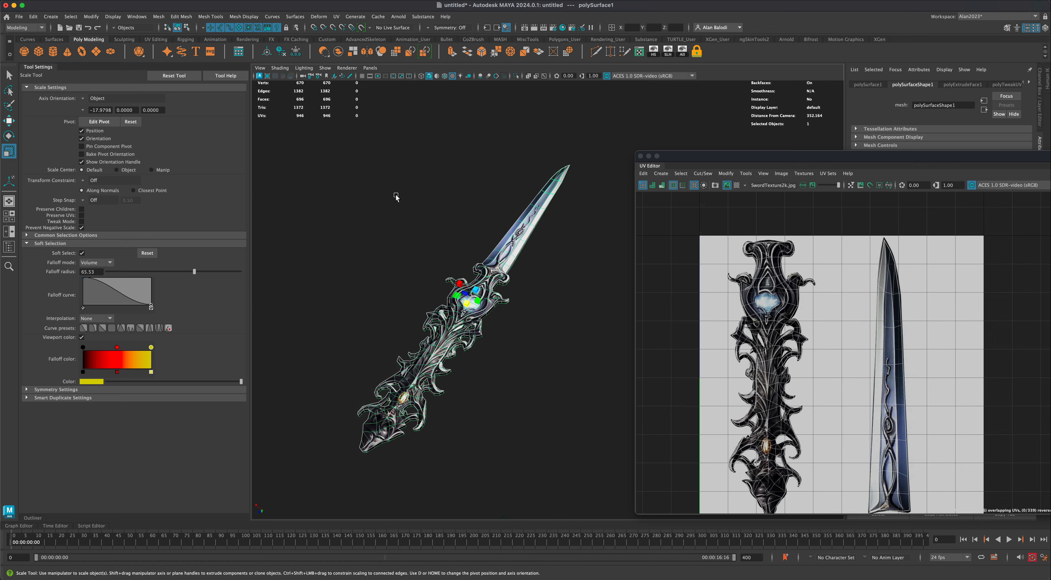
left_click_drag(396, 197, 357, 194, "alt")
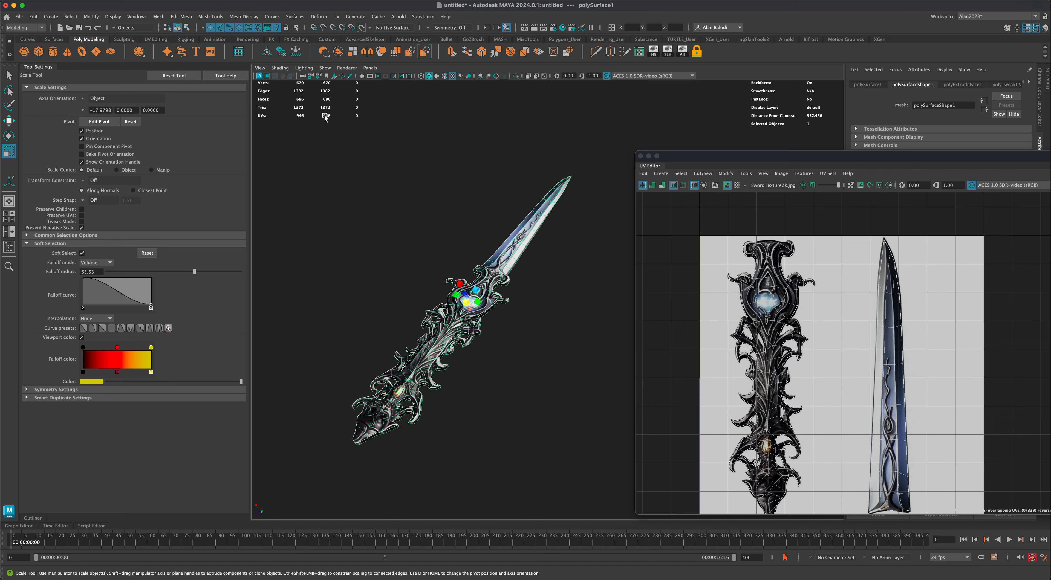
left_click_drag(390, 222, 413, 262, "alt")
left_click(404, 253)
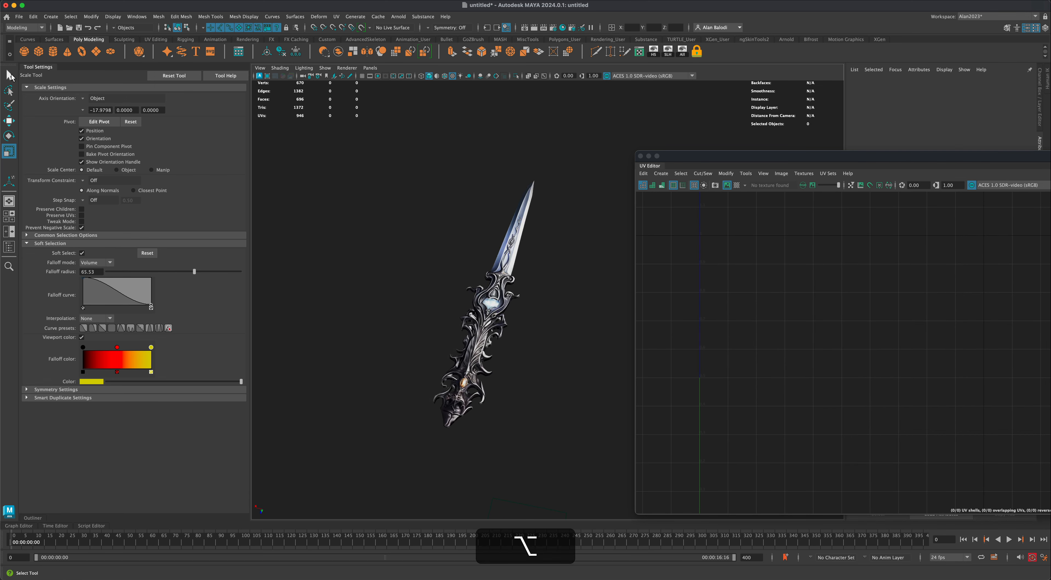
left_click(10, 75)
left_click_drag(342, 172, 392, 182, "alt")
left_click_drag(528, 231, 559, 286)
scroll(555, 284, "up", 5)
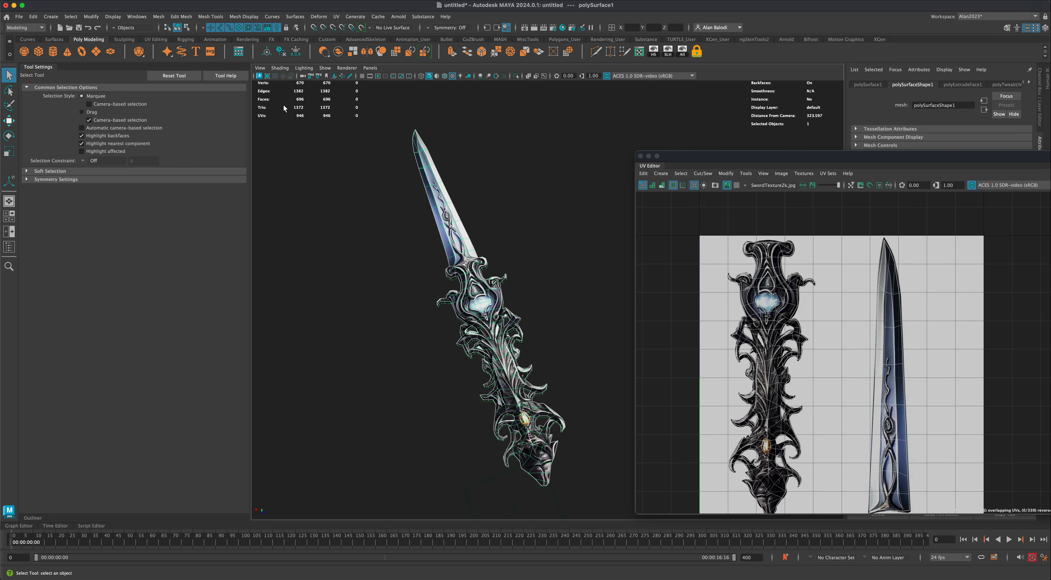
left_click(348, 319)
left_click_drag(346, 357, 357, 342, "alt")
left_click(510, 298)
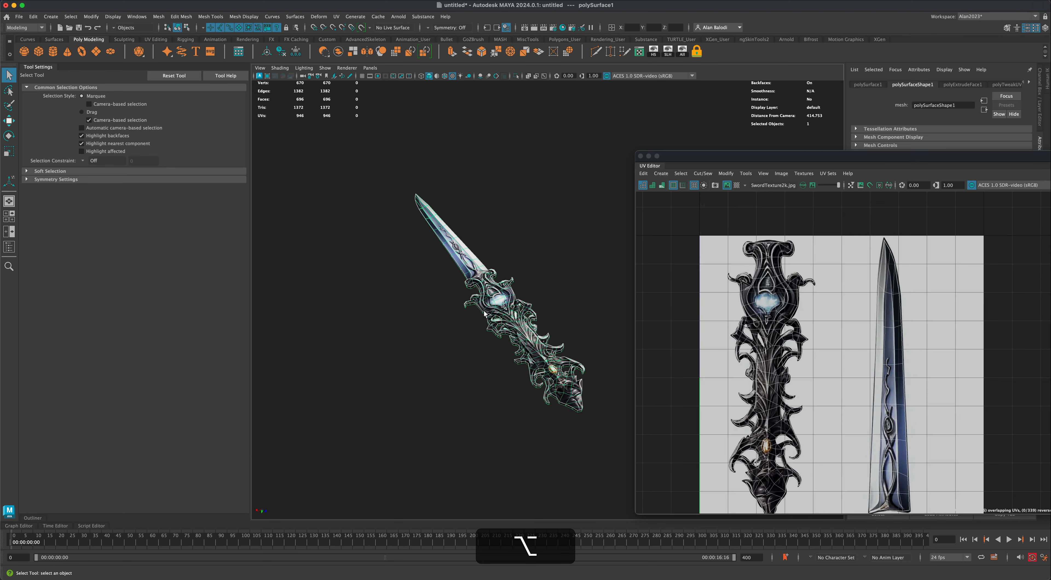
key("f")
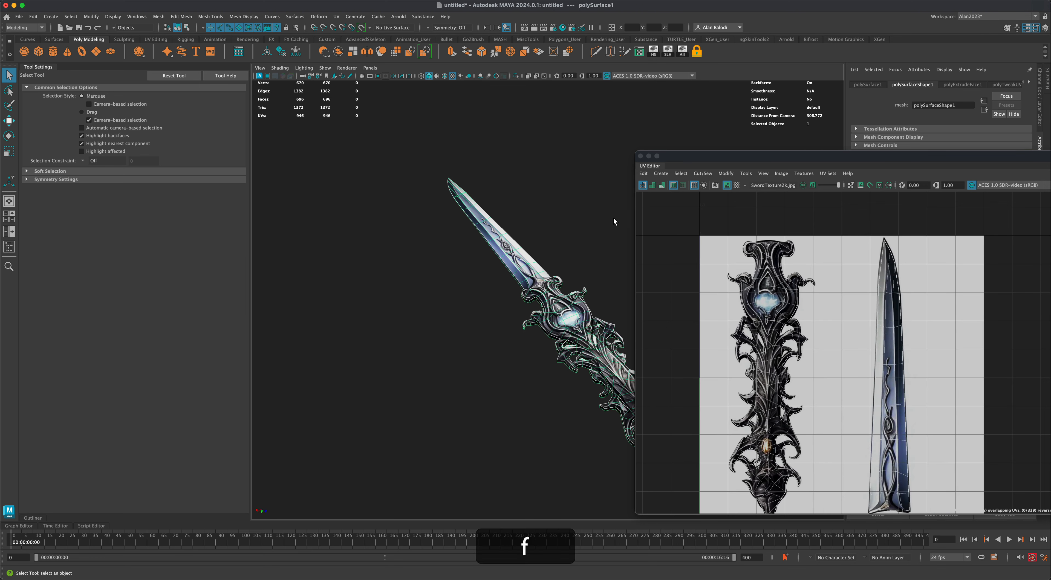
Close the UV Editor and hide the Lighting, Shading & Rendering items, including the cameras, in the viewport.
left_click(640, 156)
left_click_drag(663, 278, 570, 407, "alt")
left_click(642, 326)
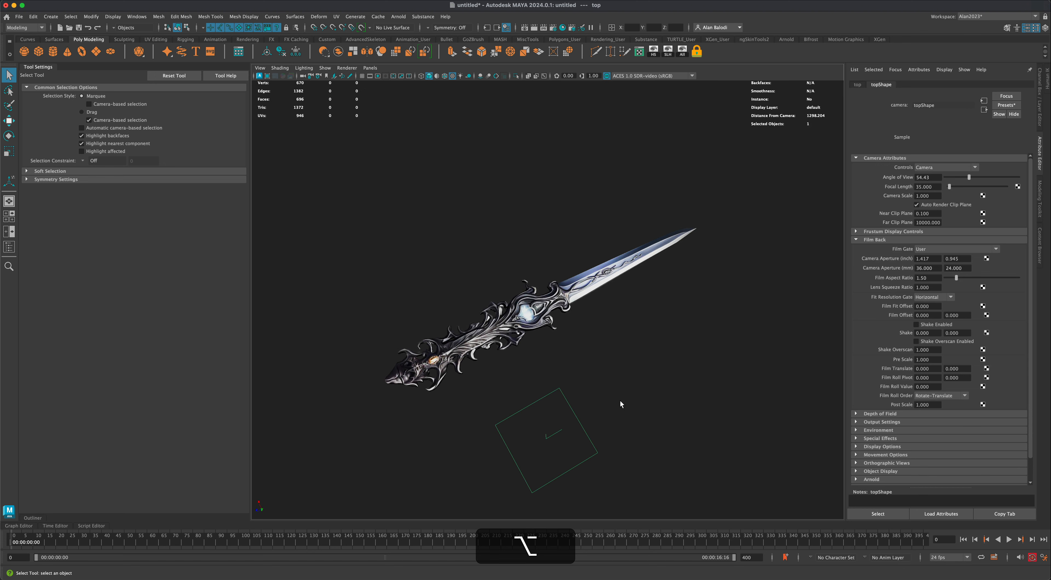
left_click(325, 68)
mouse_move(358, 104)
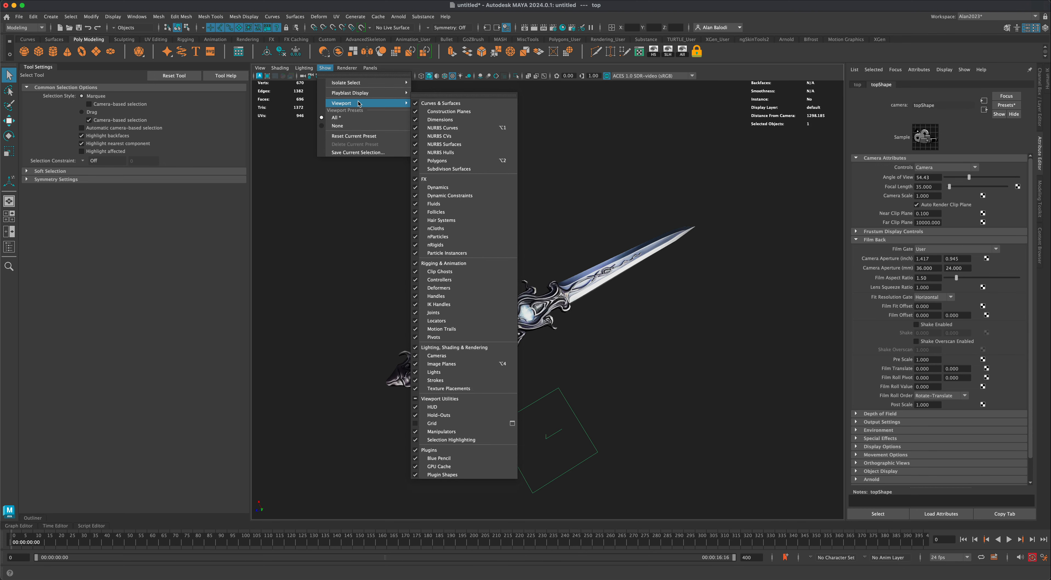
left_click(457, 347)
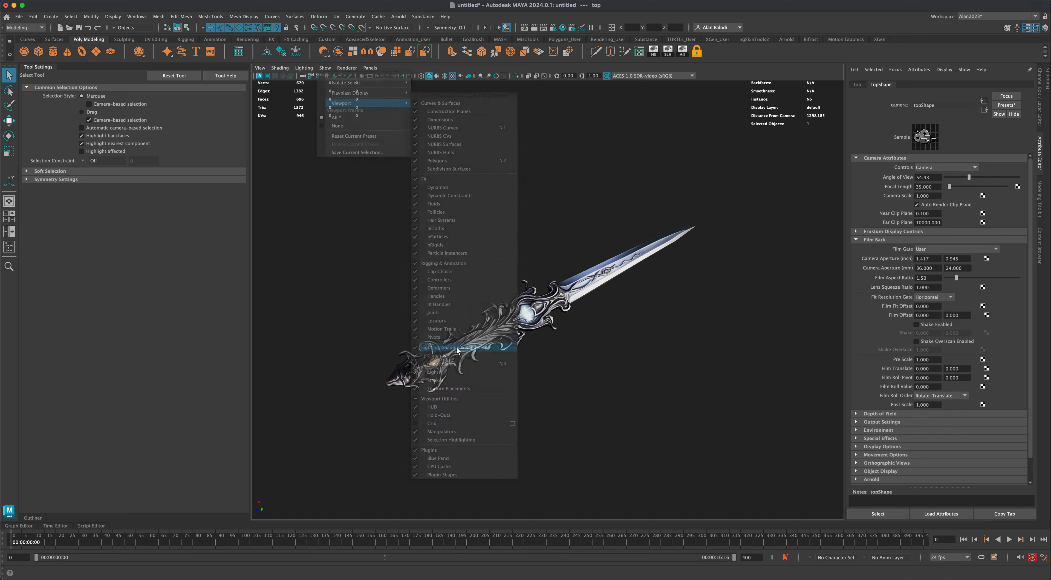
Insert 3 evenly spaced edge loops around the sword's side walls using the Insert Edge Loop Tool's Multiple edge loops option.
left_click_drag(573, 420, 582, 343, "alt")
key("f")
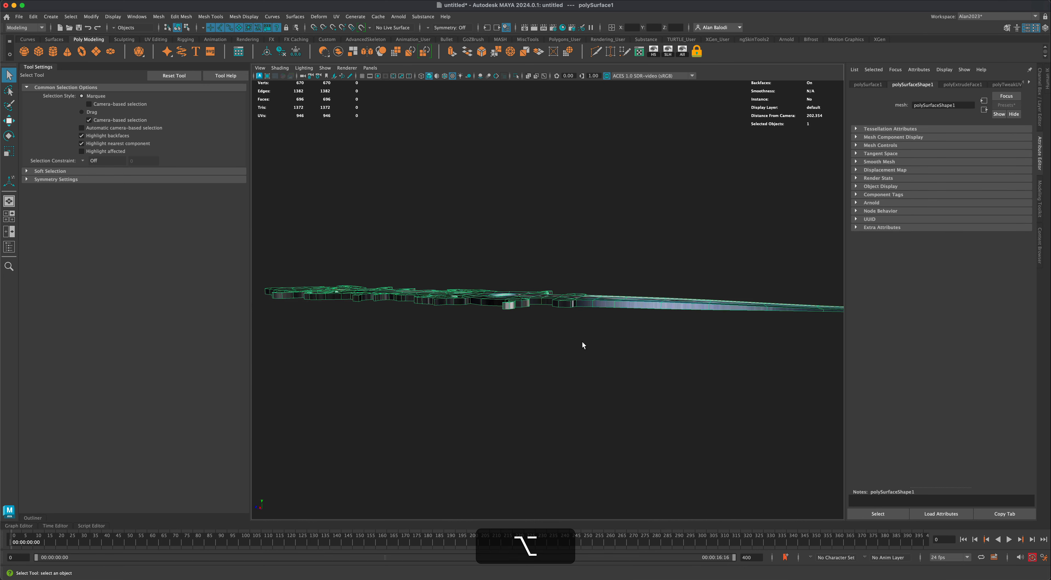
left_click_drag(725, 351, 537, 351, "alt")
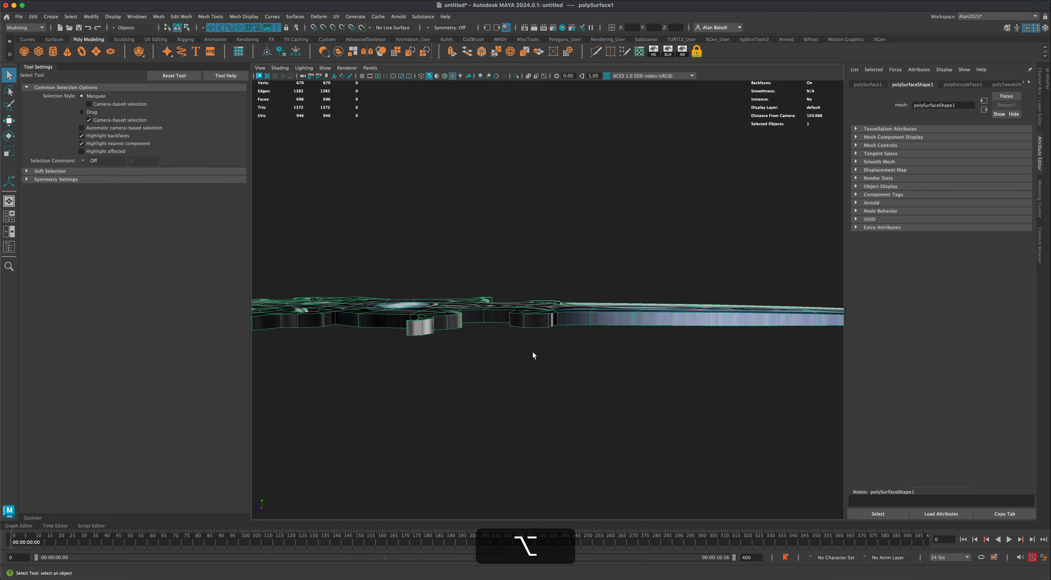
left_click(241, 17)
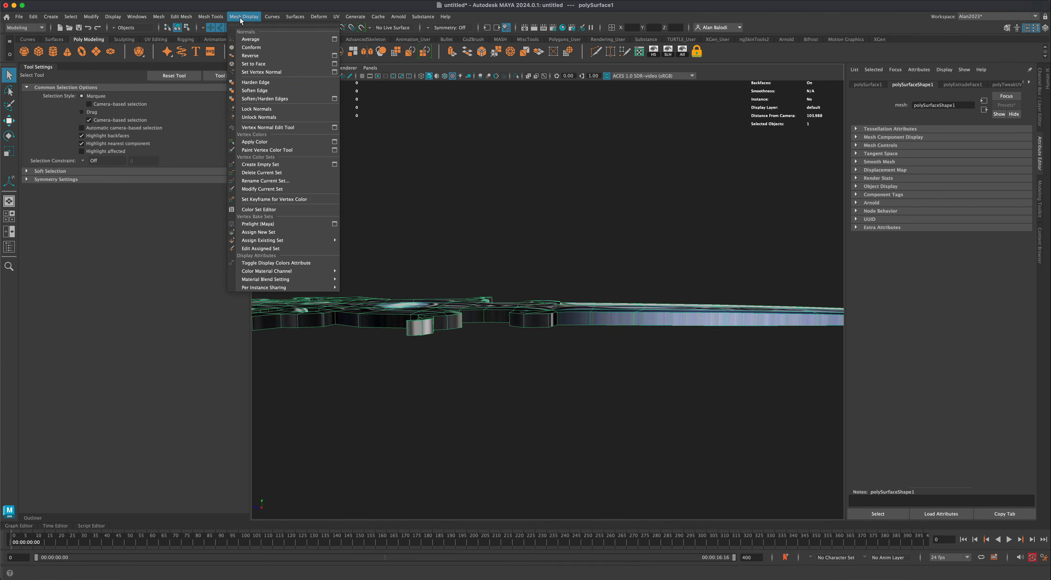
mouse_move(213, 18)
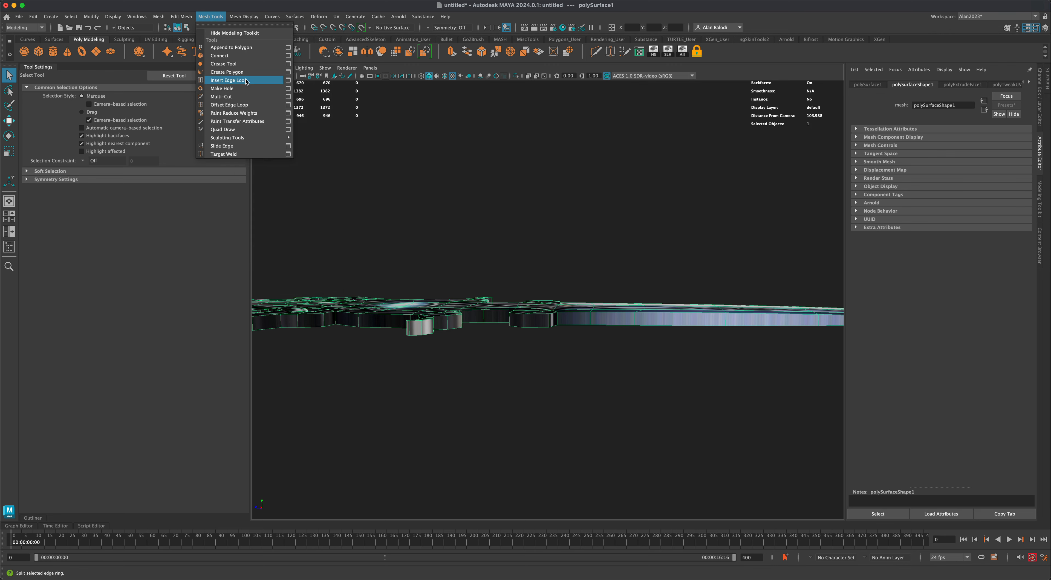
left_click(287, 81)
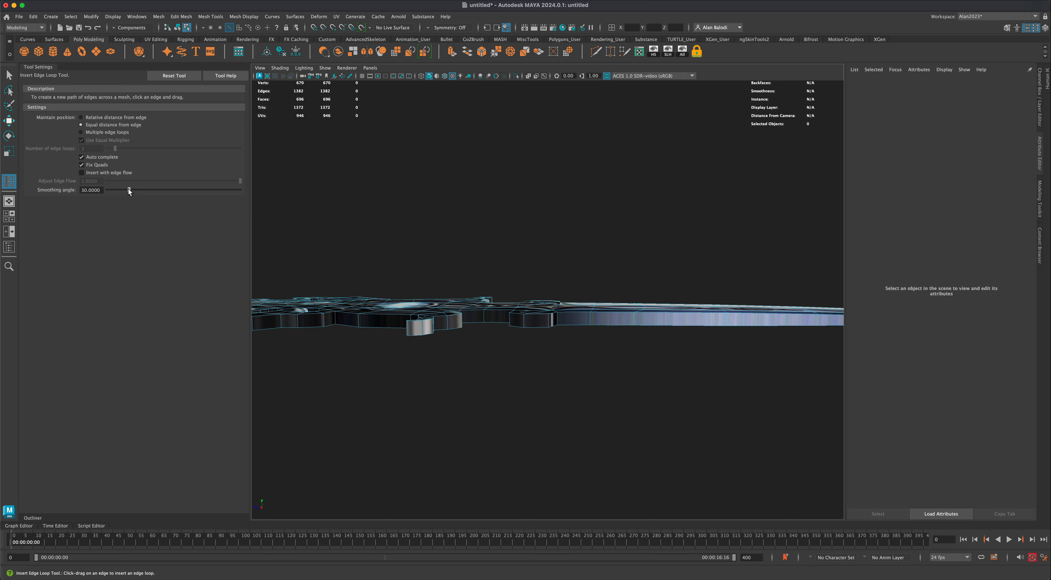
left_click(92, 131)
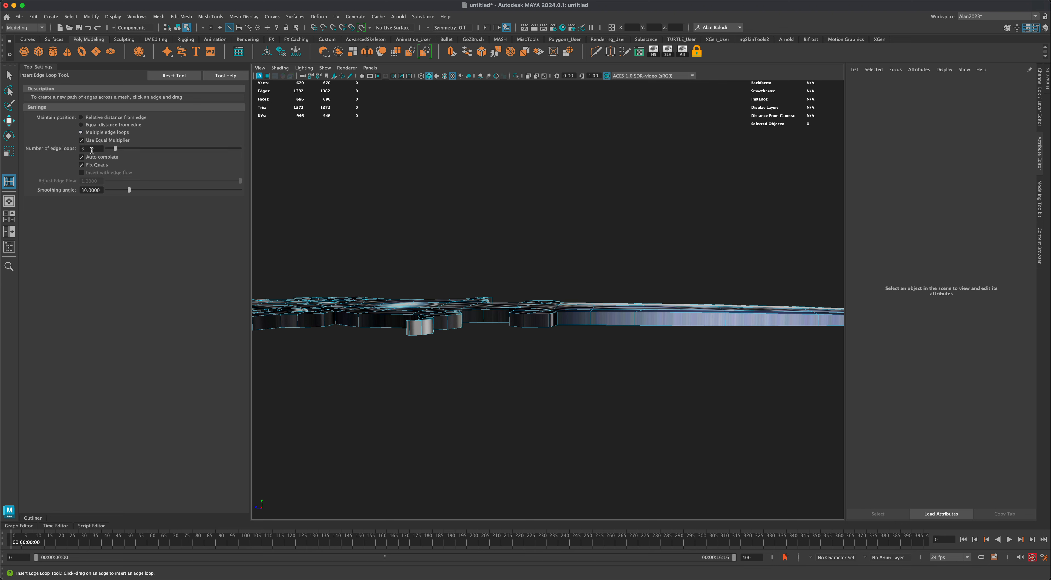
left_click(591, 320)
mouse_move(584, 335)
left_mouse_down("alt")
mouse_move(582, 357)
mouse_move(591, 329)
left_mouse_up("alt")
key("b")
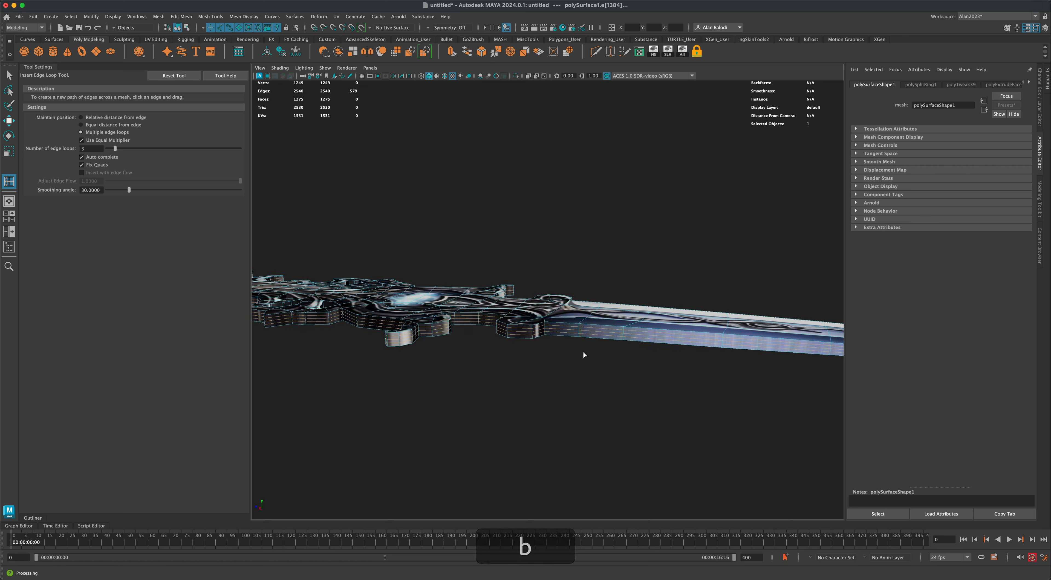
left_click(584, 349)
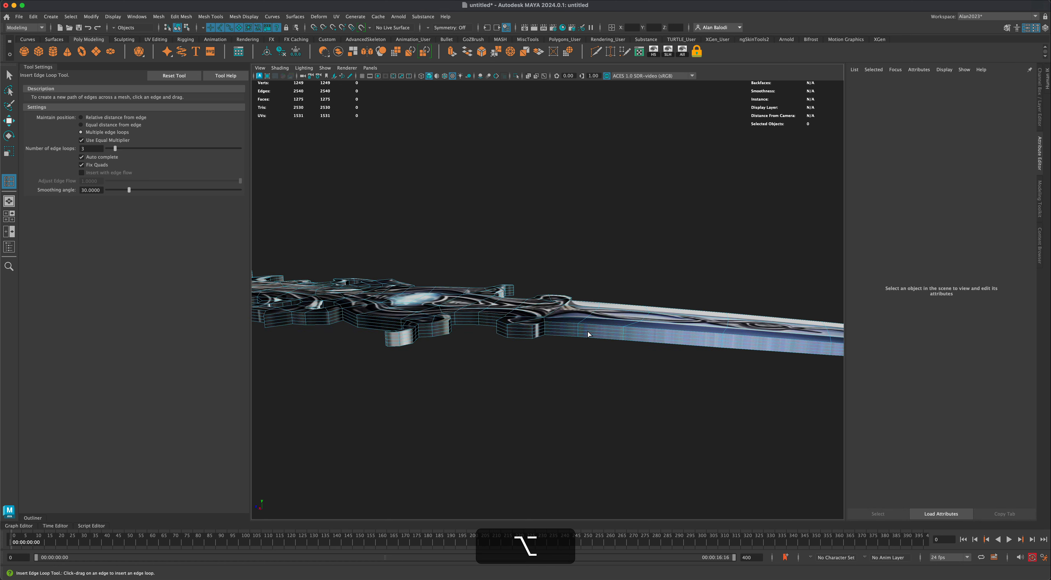
Switch the sword to edge mode and select the middle edge loop around its side walls.
left_click_drag(589, 333, 589, 334, "alt")
right_click_drag(589, 334, 625, 321)
left_click_drag(558, 373, 560, 362, "alt")
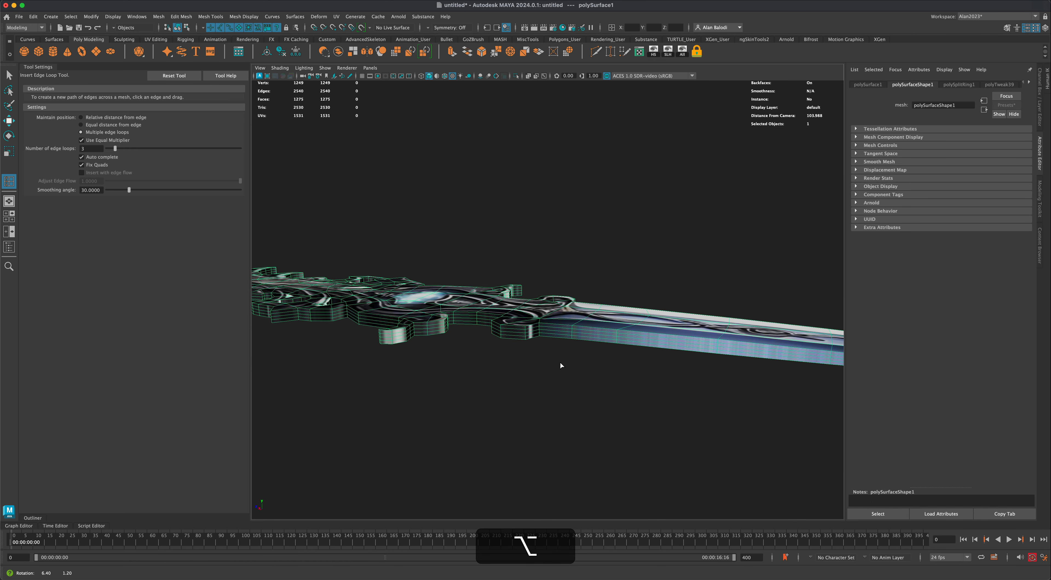
left_click(10, 74)
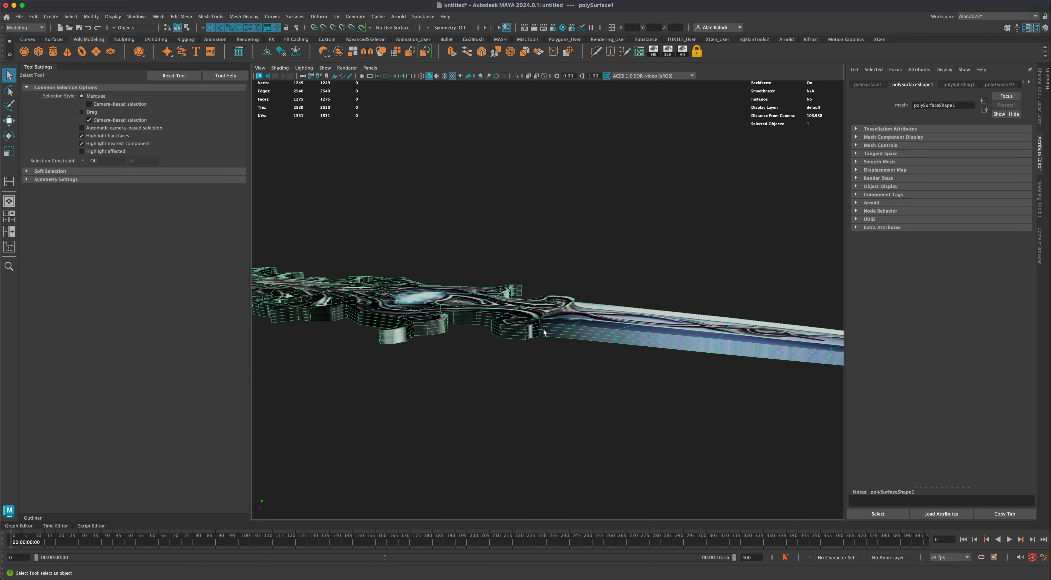
right_click_drag(595, 337, 603, 318)
left_click(592, 334)
double_click(591, 334)
left_click_drag(588, 352, 576, 378, "alt")
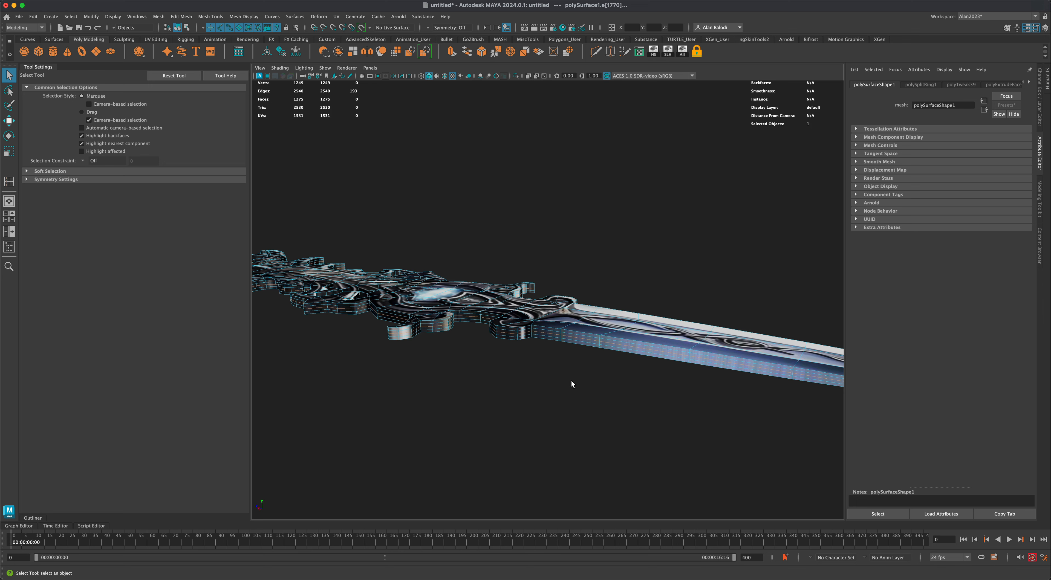
Turn on soft selection for the middle edge loop and reduce the falloff radius to about 0.93.
key("b")
left_click(45, 171)
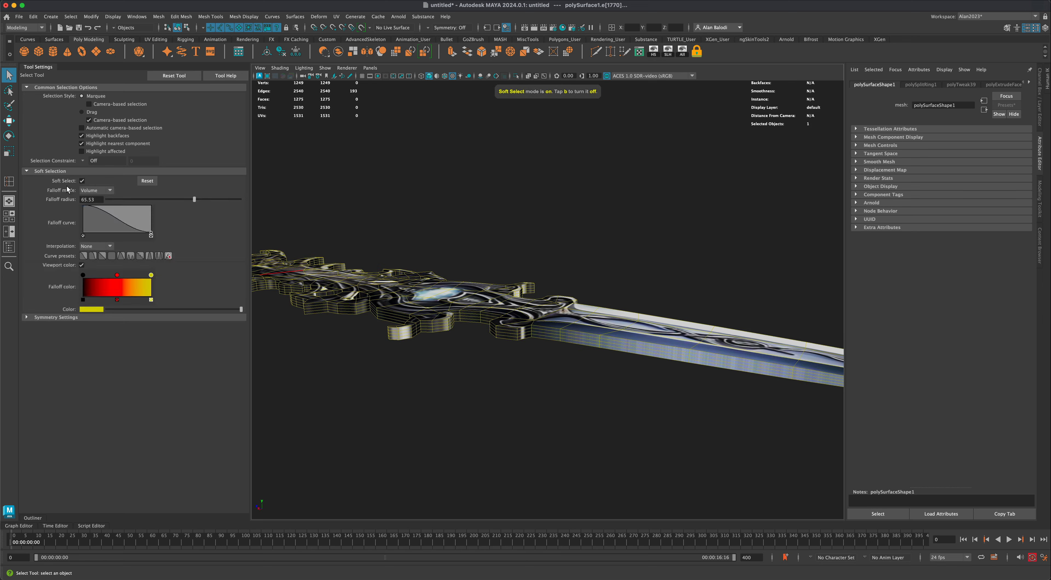
left_click_drag(195, 199, 112, 201)
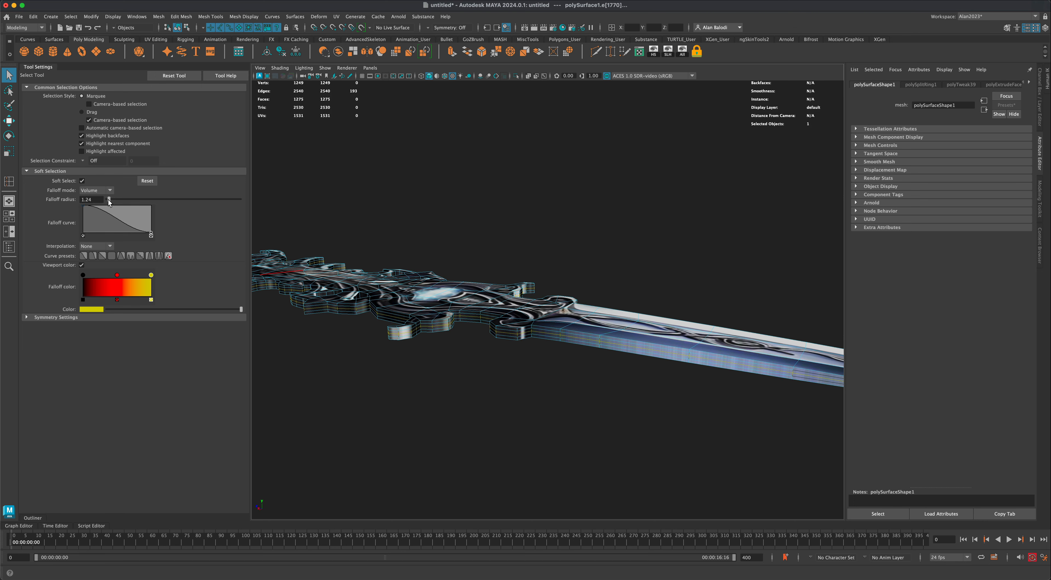
left_click_drag(110, 202, 109, 202)
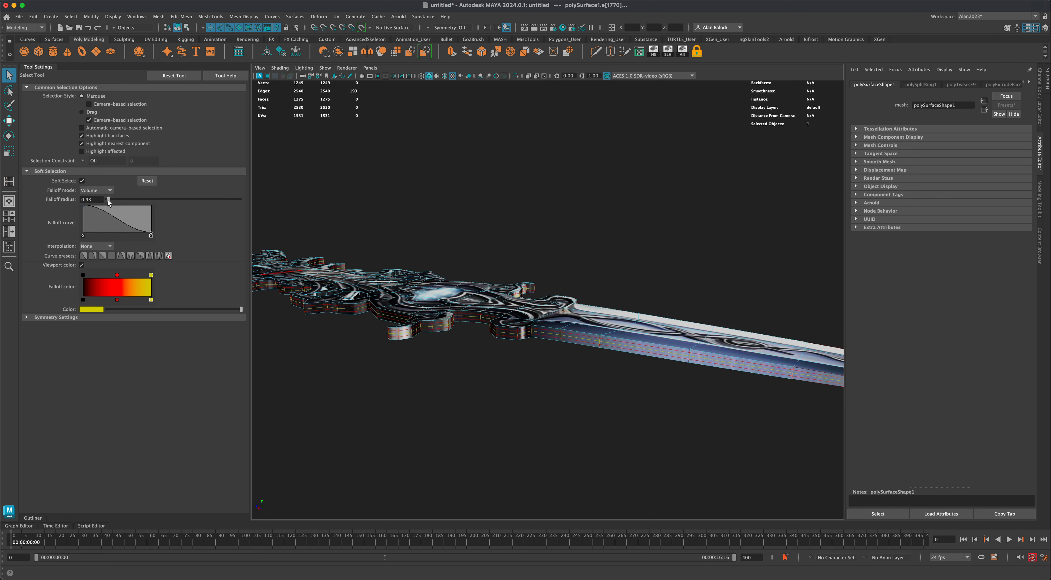
left_click_drag(370, 345, 365, 347, "alt")
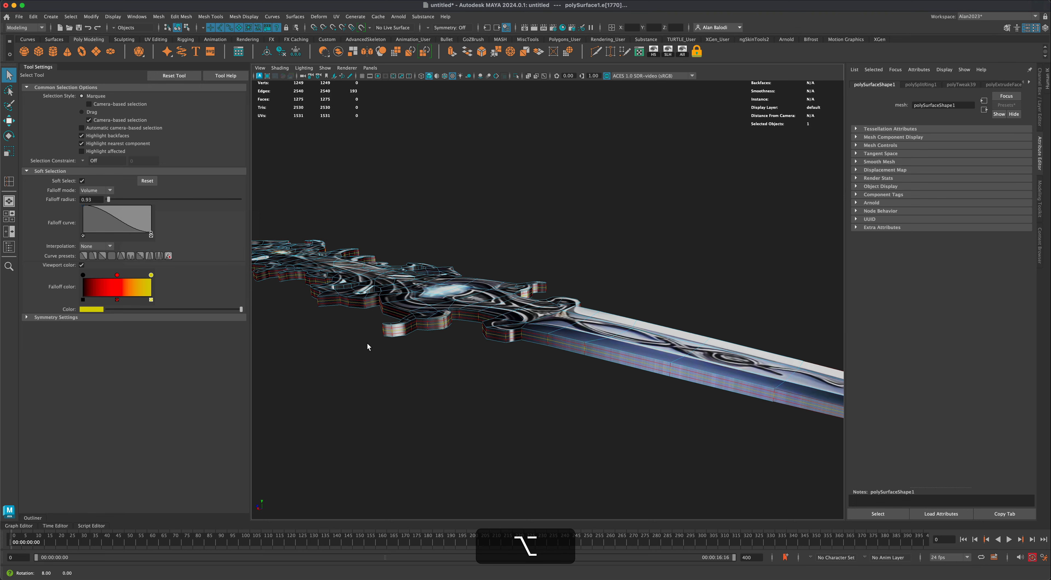
Scale the middle edge loop outward with soft selection so the sword's side walls bulge toward the centre line.
left_click(6, 158)
key("super+z")
mouse_move(491, 315)
left_mouse_down("alt")
mouse_move(486, 351)
mouse_move(490, 313)
mouse_move(482, 319)
left_mouse_up("alt")
left_click_drag(509, 371, 517, 380, "alt")
Turn off soft selection and delete the two inserted edge loops on either side of the middle one.
left_click(9, 75)
right_click_drag(587, 316, 576, 324)
left_click(574, 318)
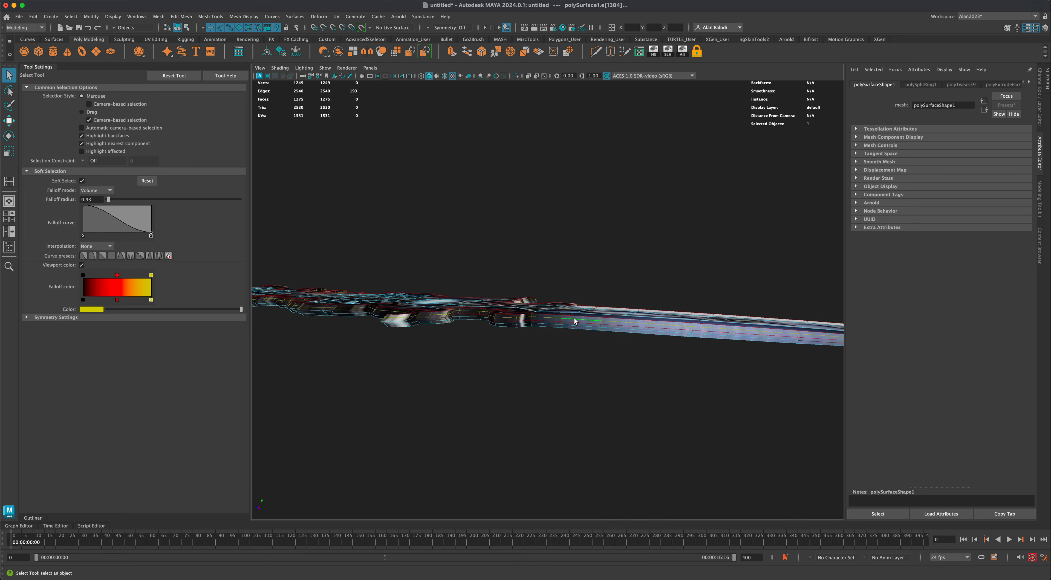
key("b")
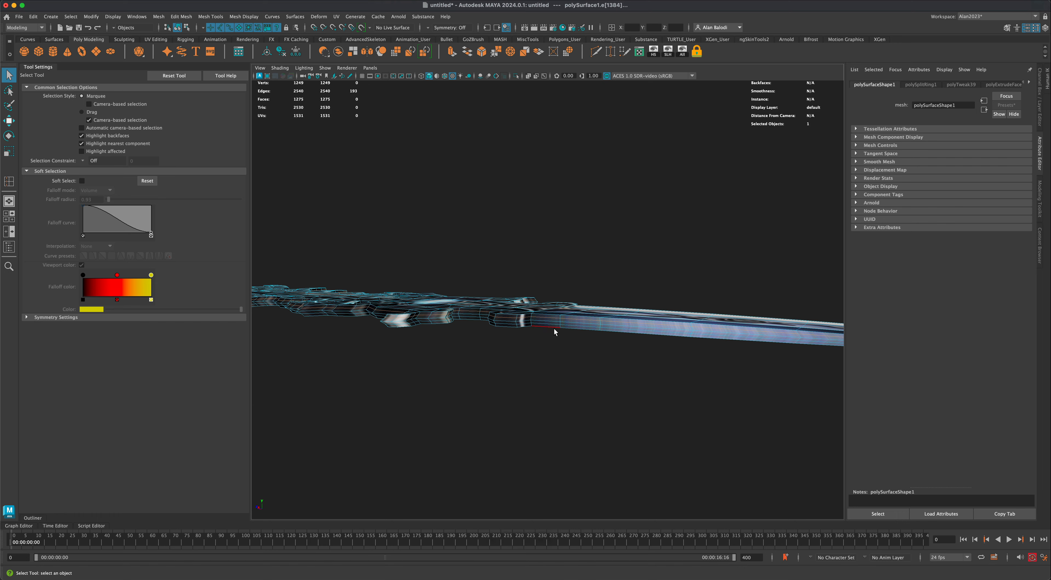
double_click(554, 326, "shift")
left_click_drag(555, 325, 556, 369, "alt+shift")
key("super")
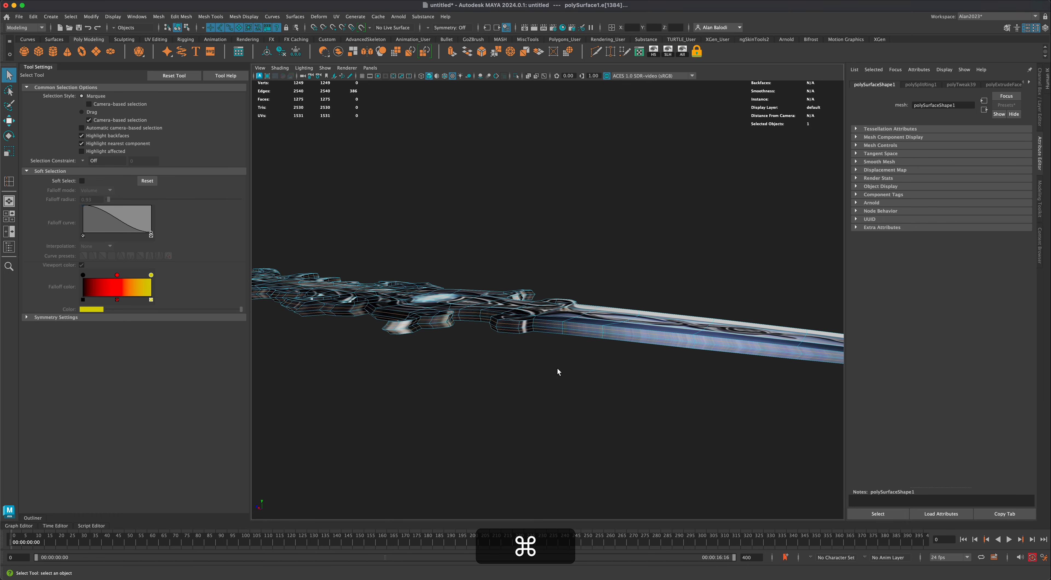
key("super+BackSpace")
left_click_drag(557, 367, 596, 377, "alt")
left_click_drag(602, 375, 371, 381, "alt")
left_click(599, 321)
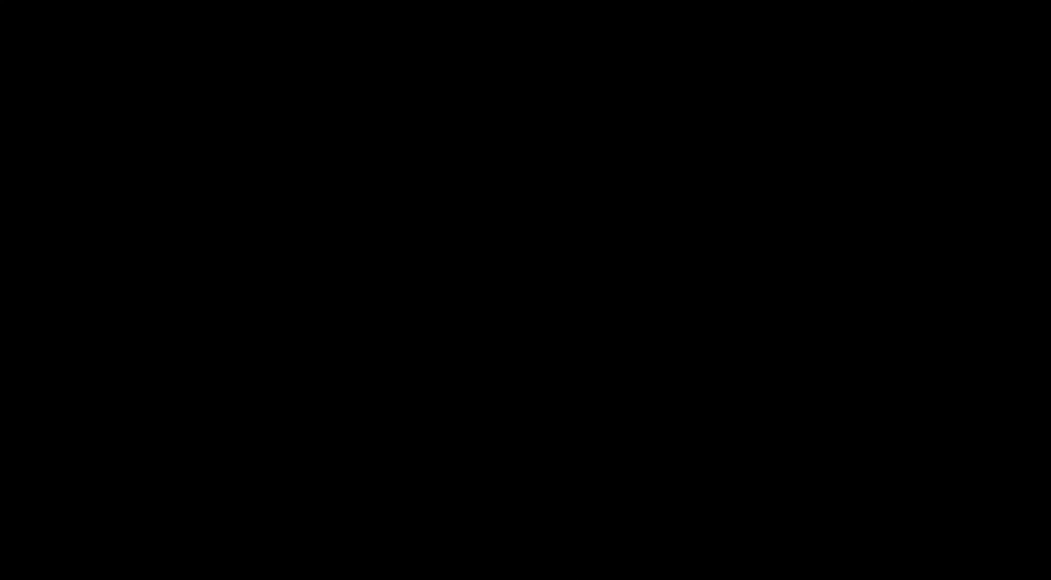